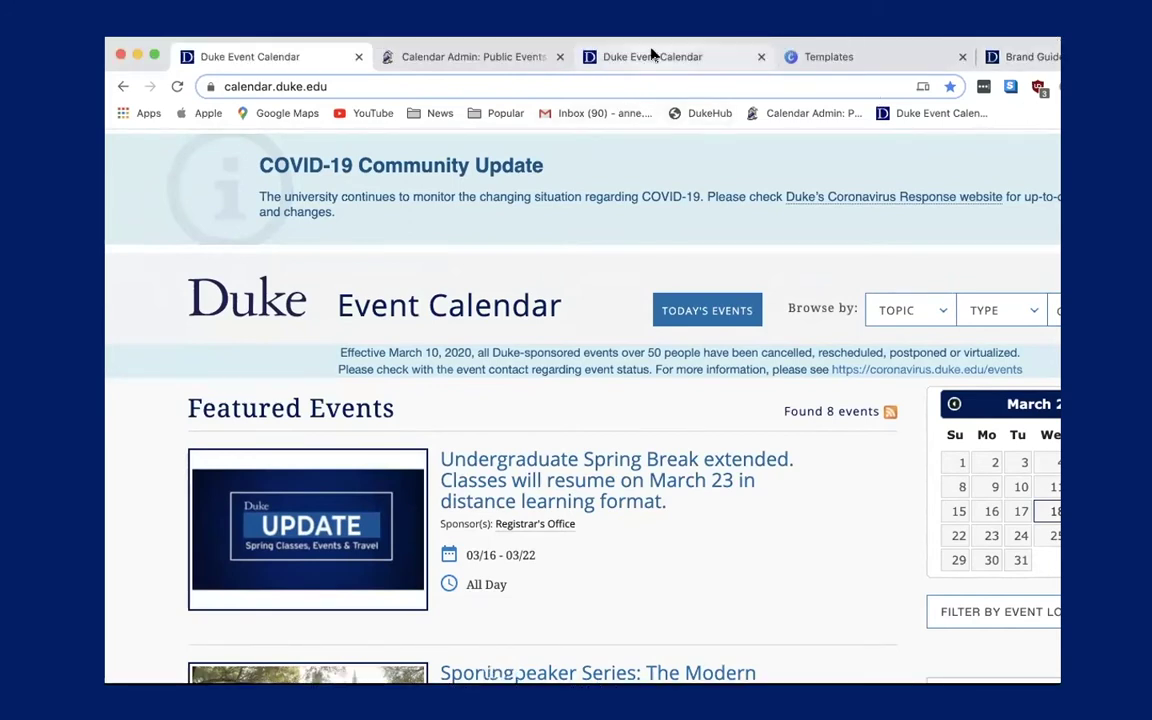
Scroll through the featured events on the calendar-test site.
click(651, 41)
scroll(584, 323, down, 2)
scroll(581, 321, up, 1)
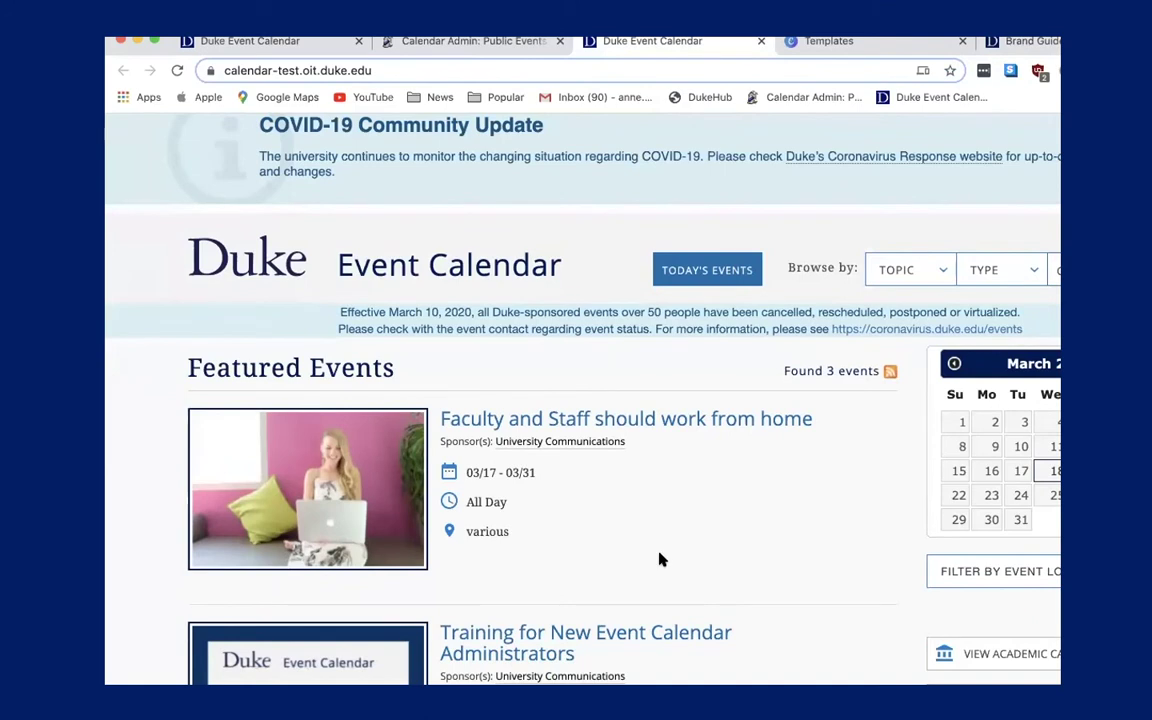
scroll(659, 560, down, 6)
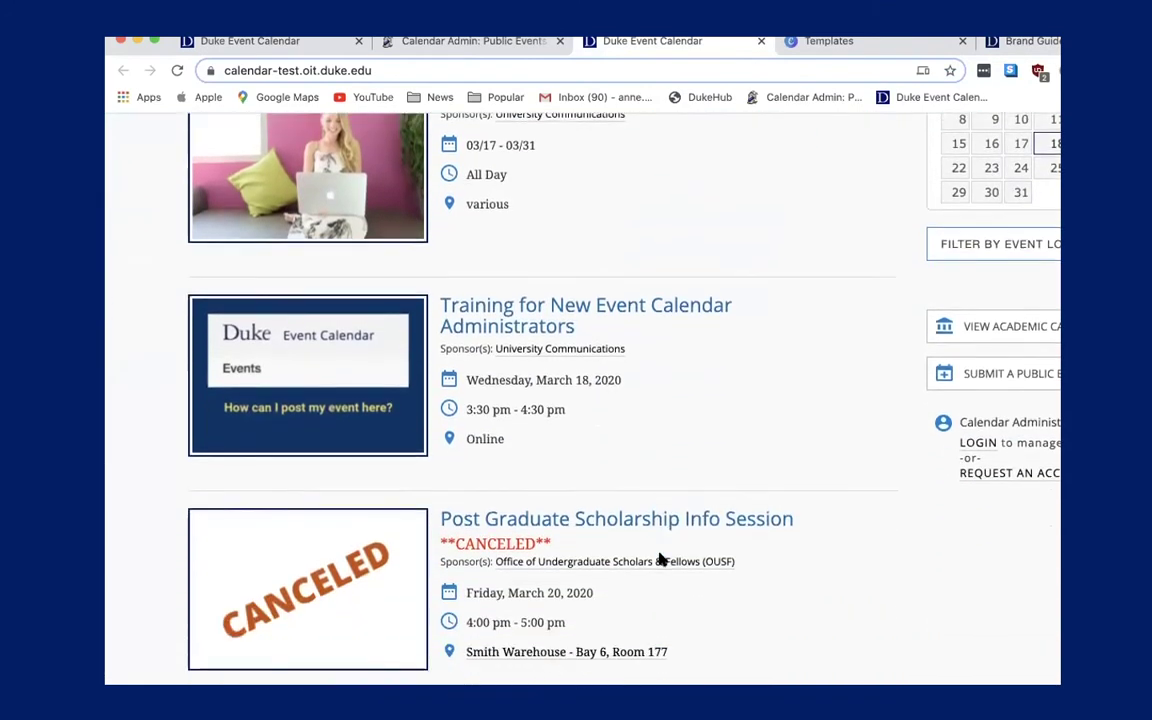
scroll(659, 560, down, 2)
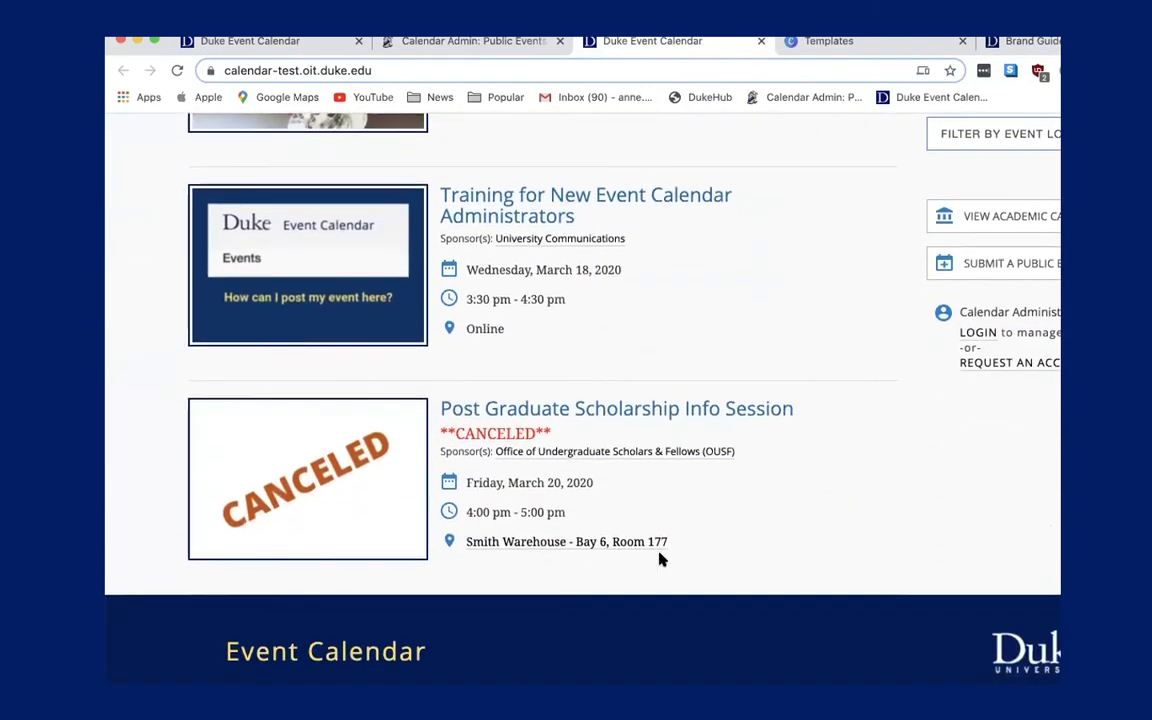
scroll(659, 560, down, 1)
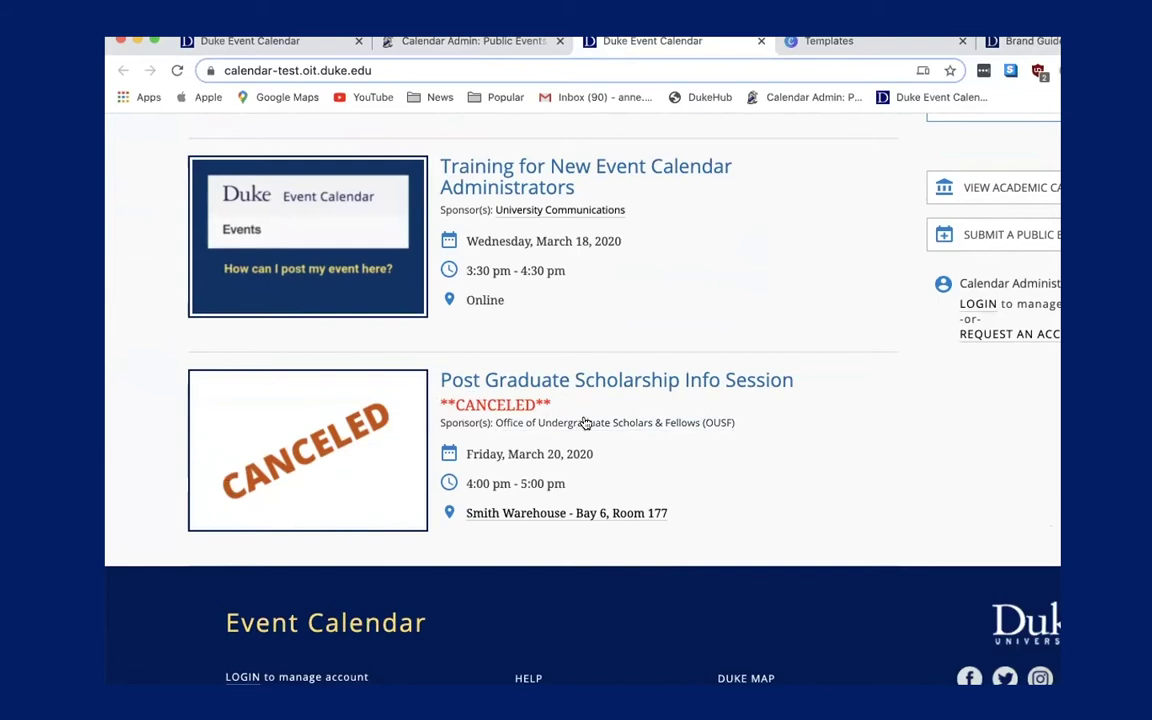
scroll(585, 423, up, 1)
scroll(585, 423, up, 5)
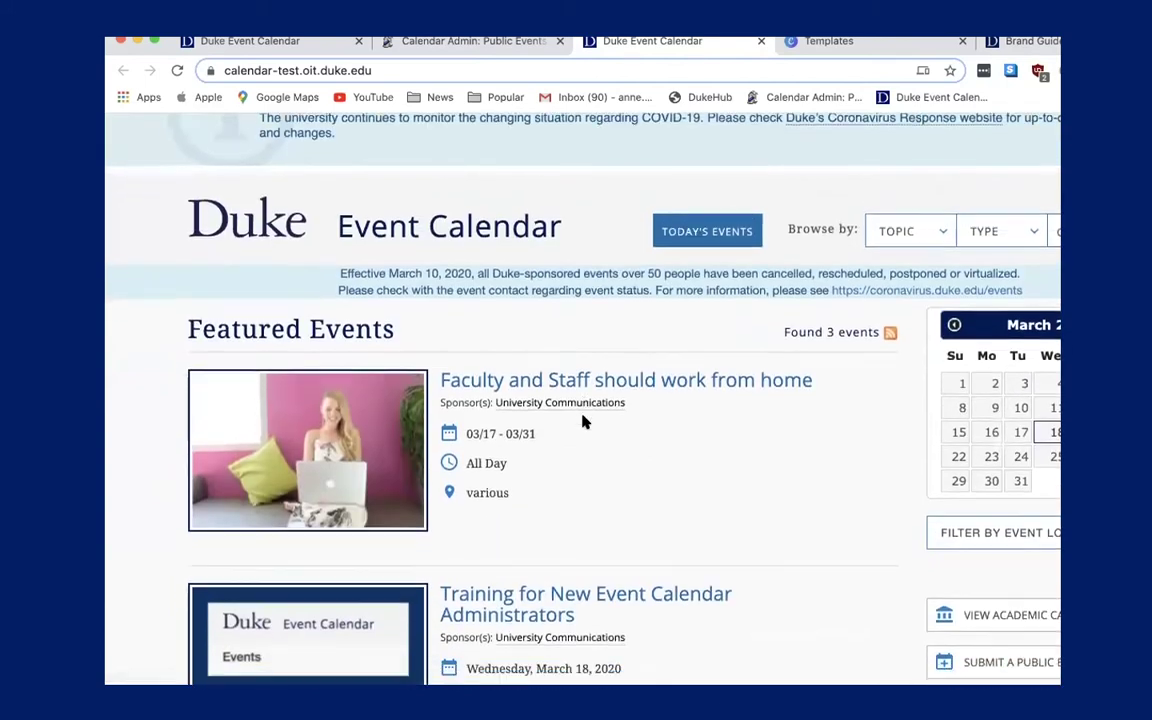
scroll(585, 423, down, 5)
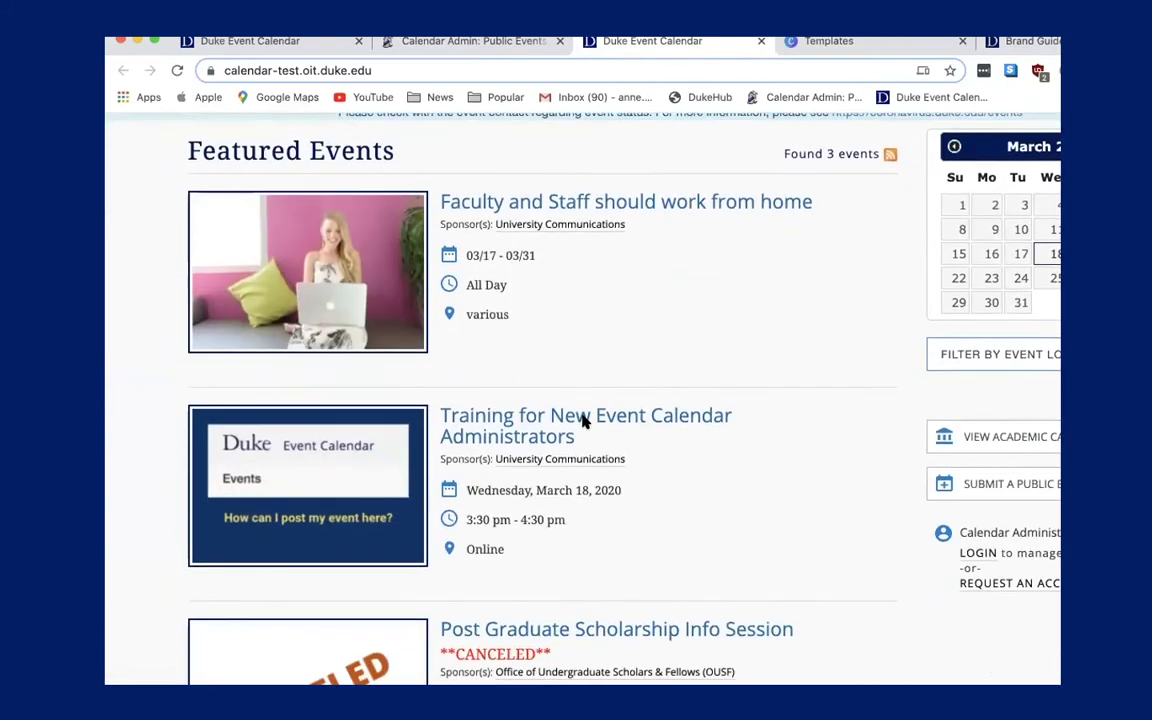
View the Faculty and Staff work-from-home and Training event pages, returning to the listing each time.
click(698, 211)
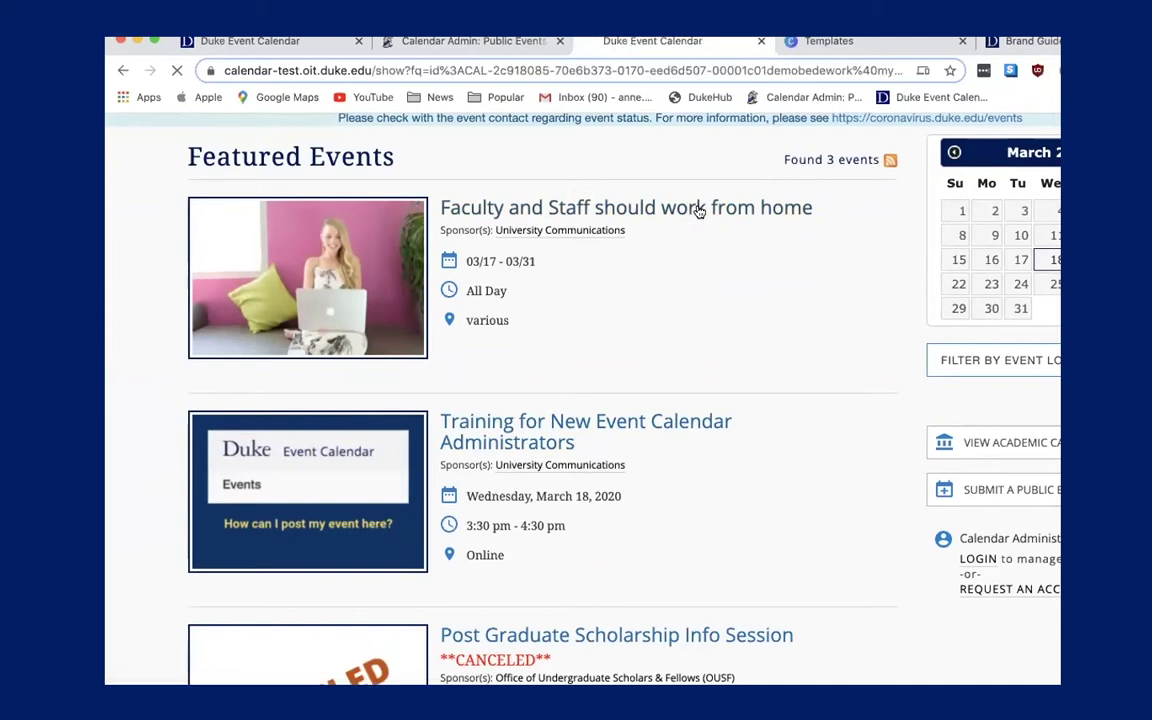
scroll(241, 203, down, 5)
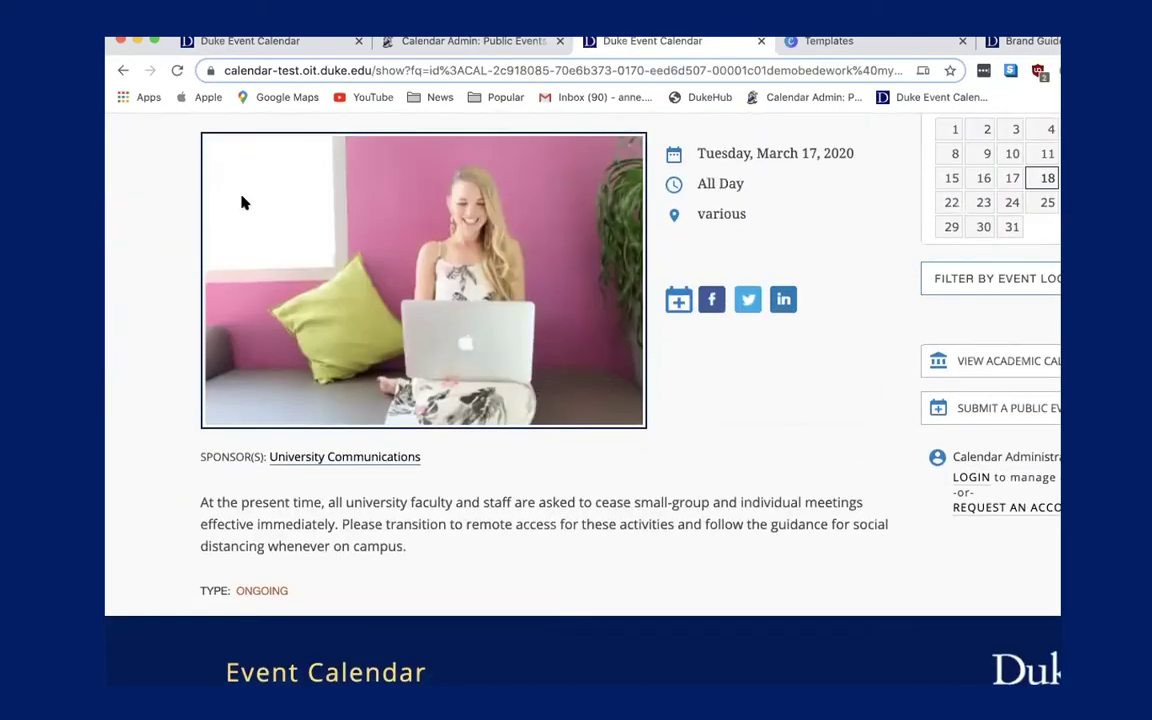
click(124, 70)
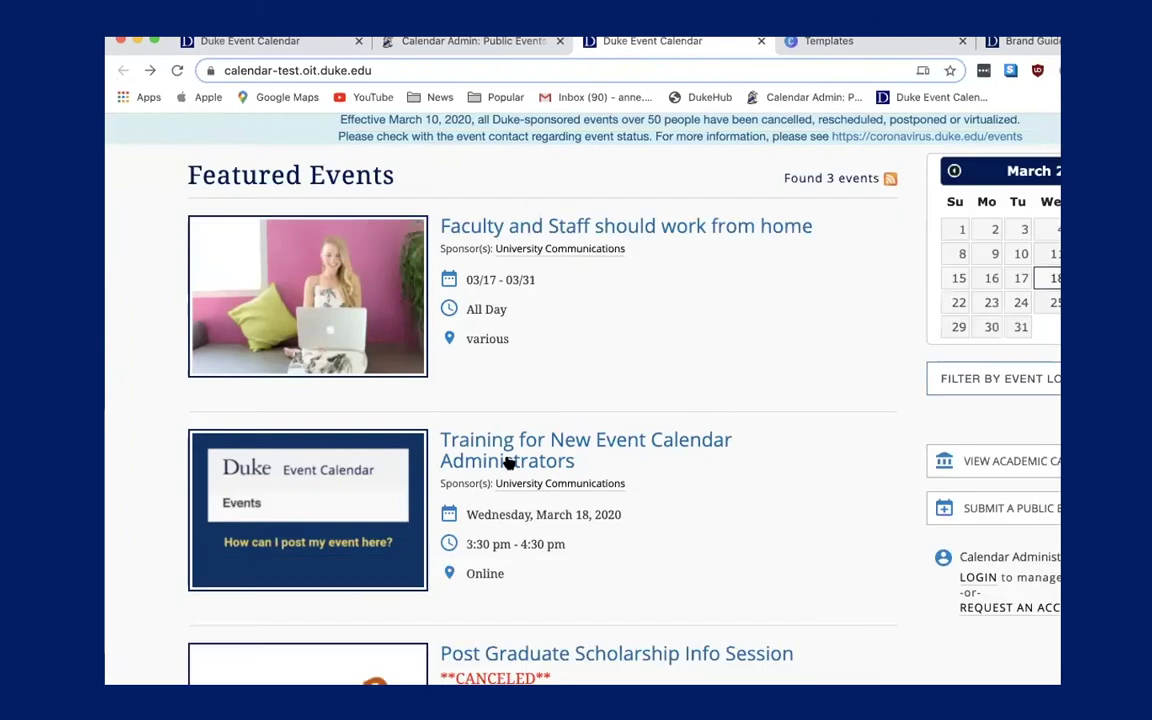
click(510, 447)
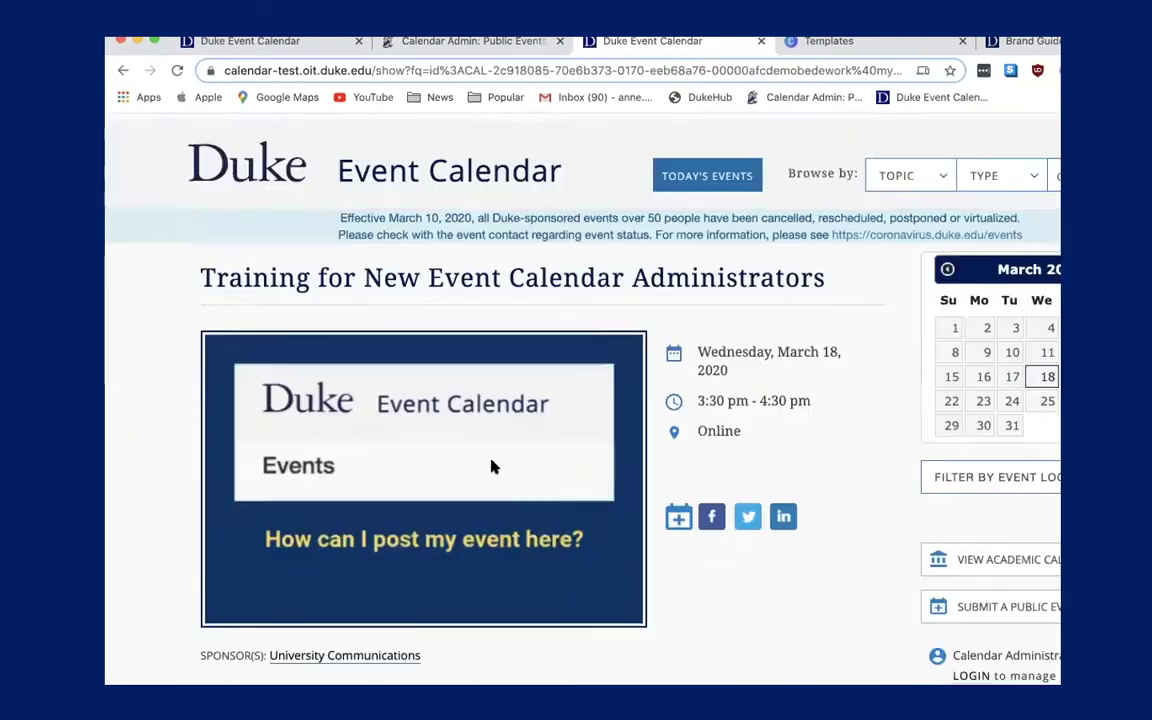
scroll(491, 465, down, 3)
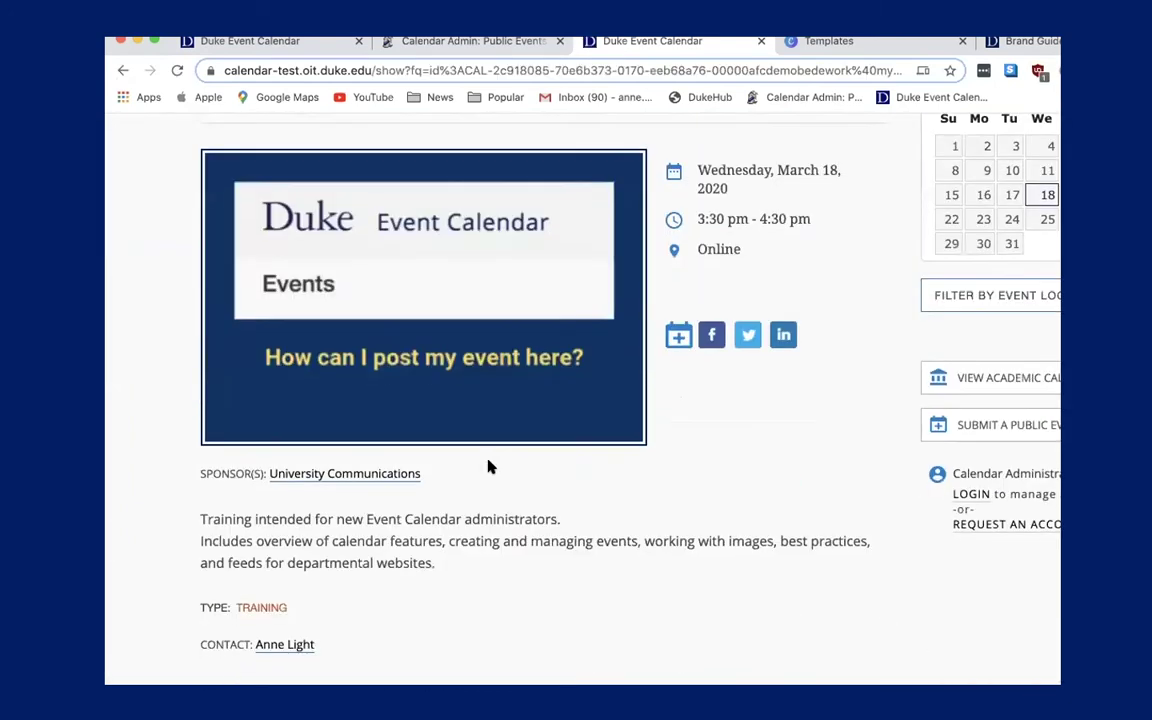
click(120, 72)
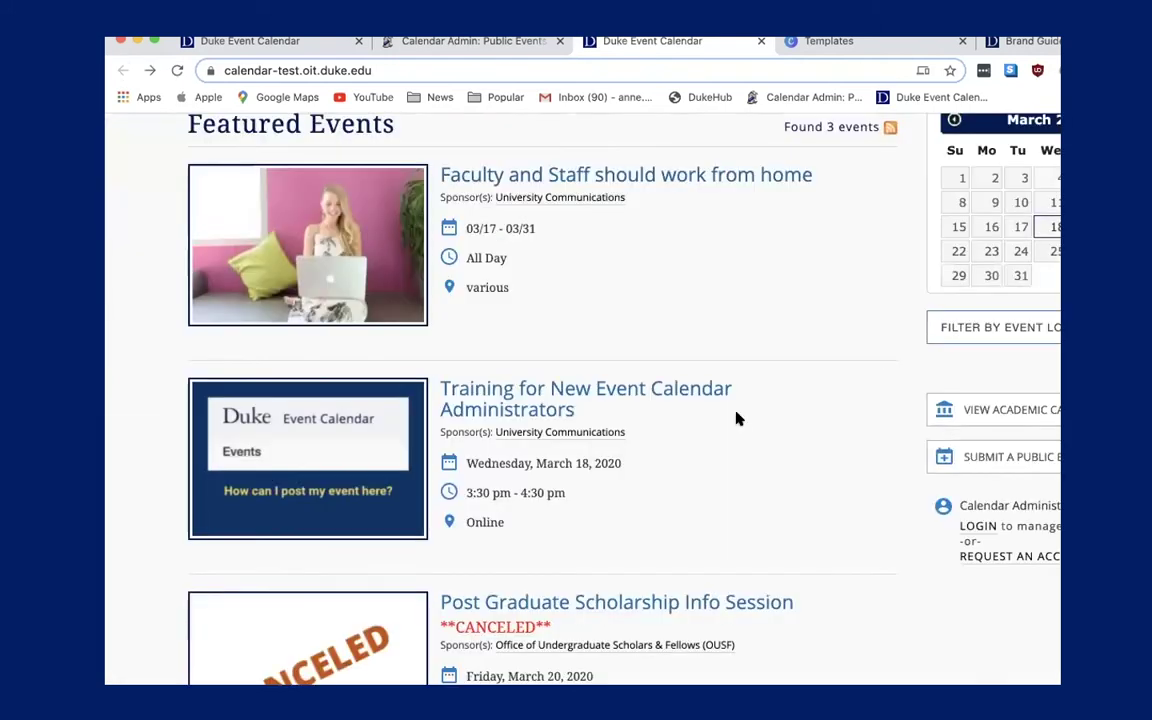
Return to the Calendar Admin main menu.
scroll(736, 419, up, 1)
scroll(736, 419, up, 1)
click(459, 42)
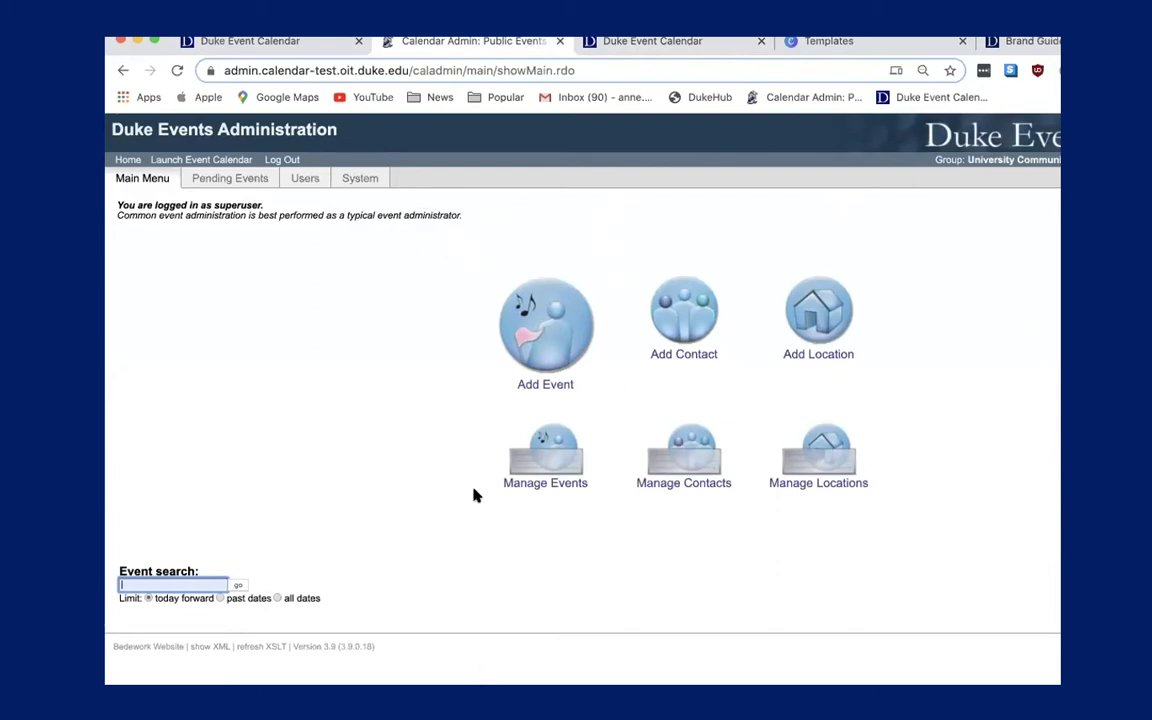
Open Manage Events from the administration main menu.
drag(656, 386, 565, 624)
click(368, 455)
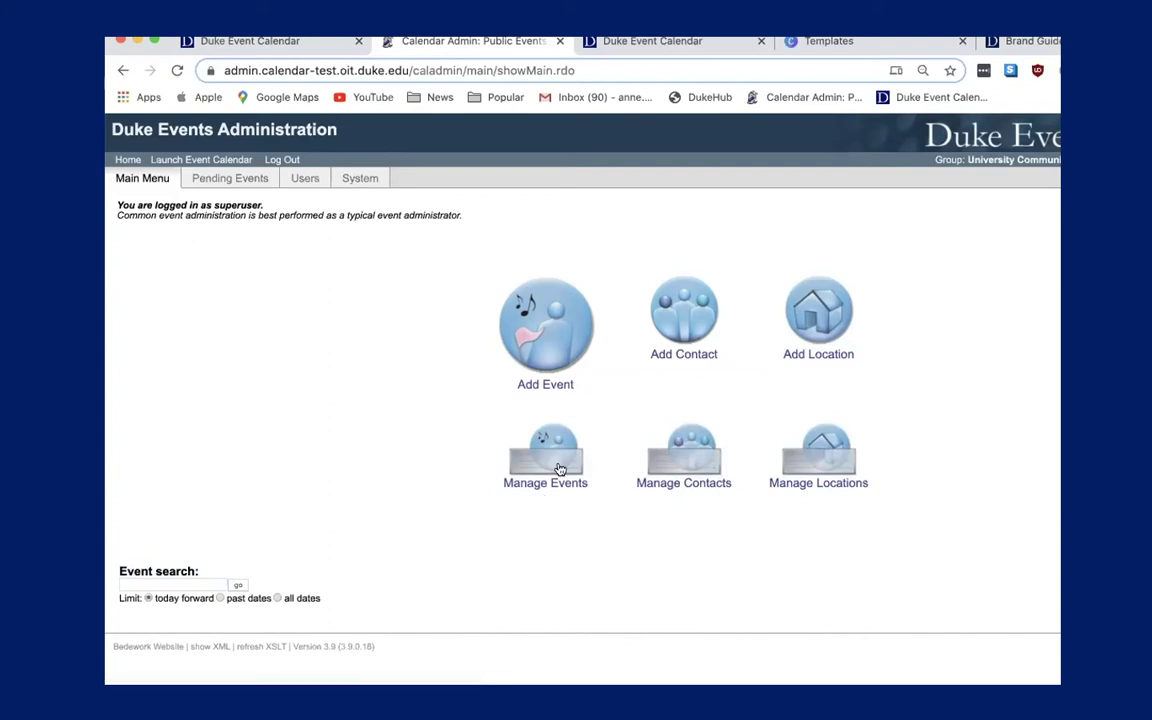
click(559, 449)
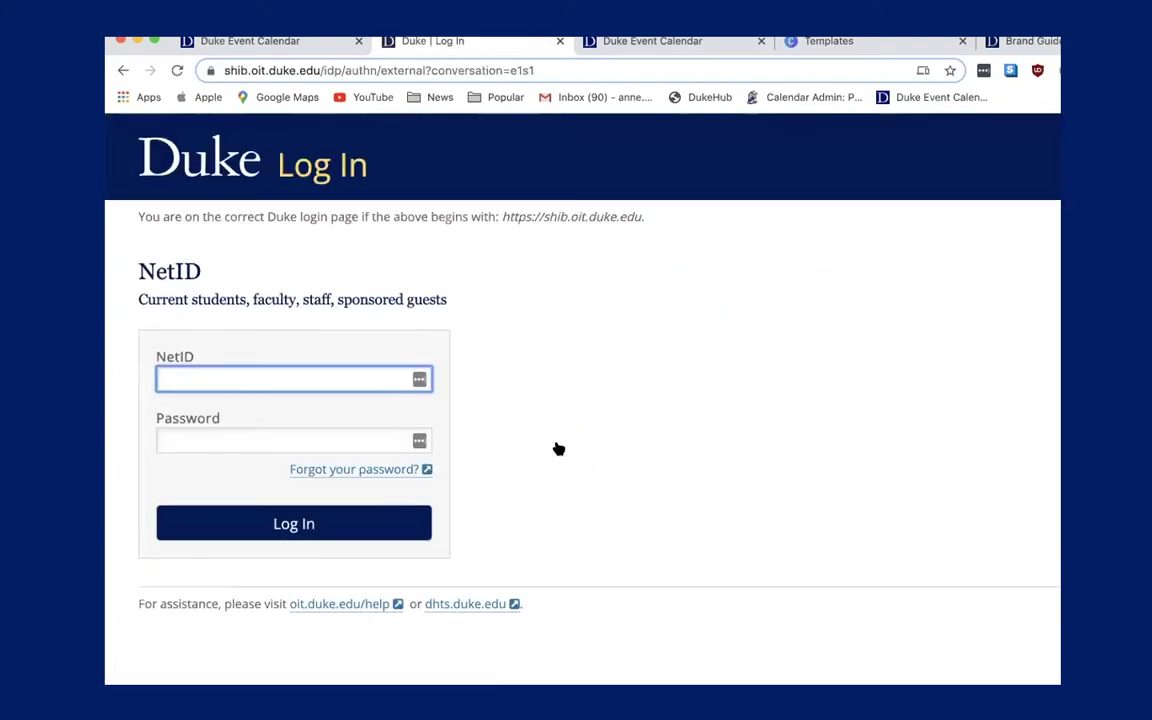
Log in with the saved NetID and your password, then open the administrative group chooser.
click(270, 381)
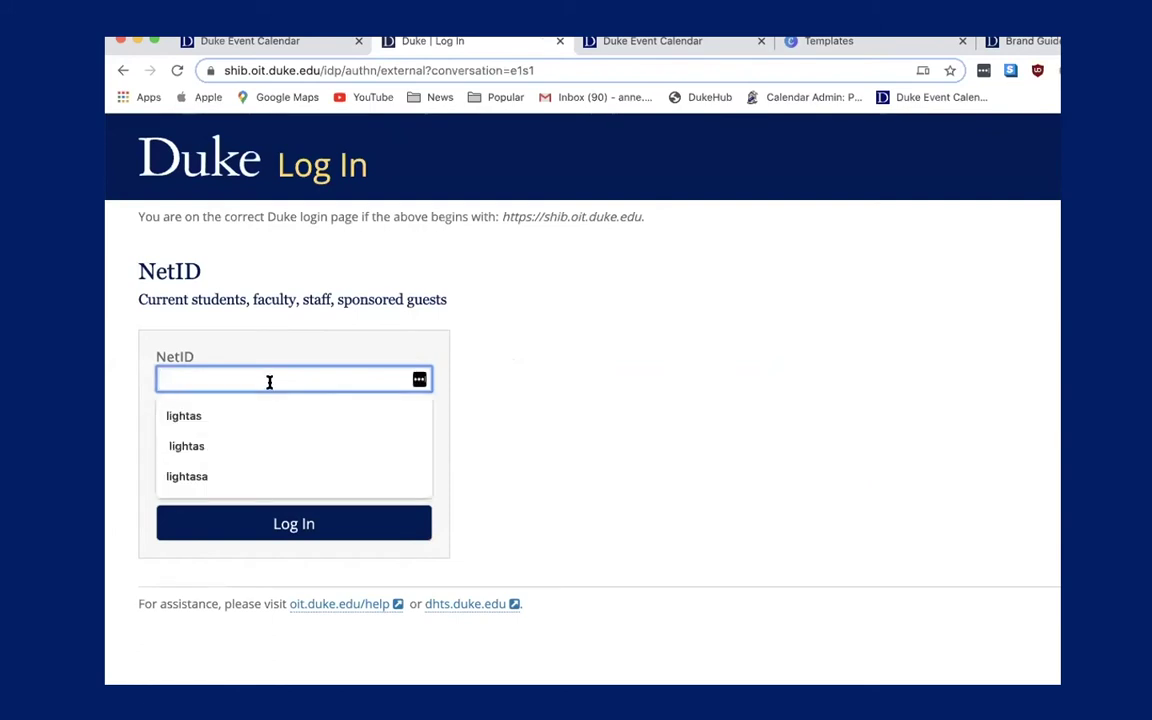
click(226, 418)
click(221, 439)
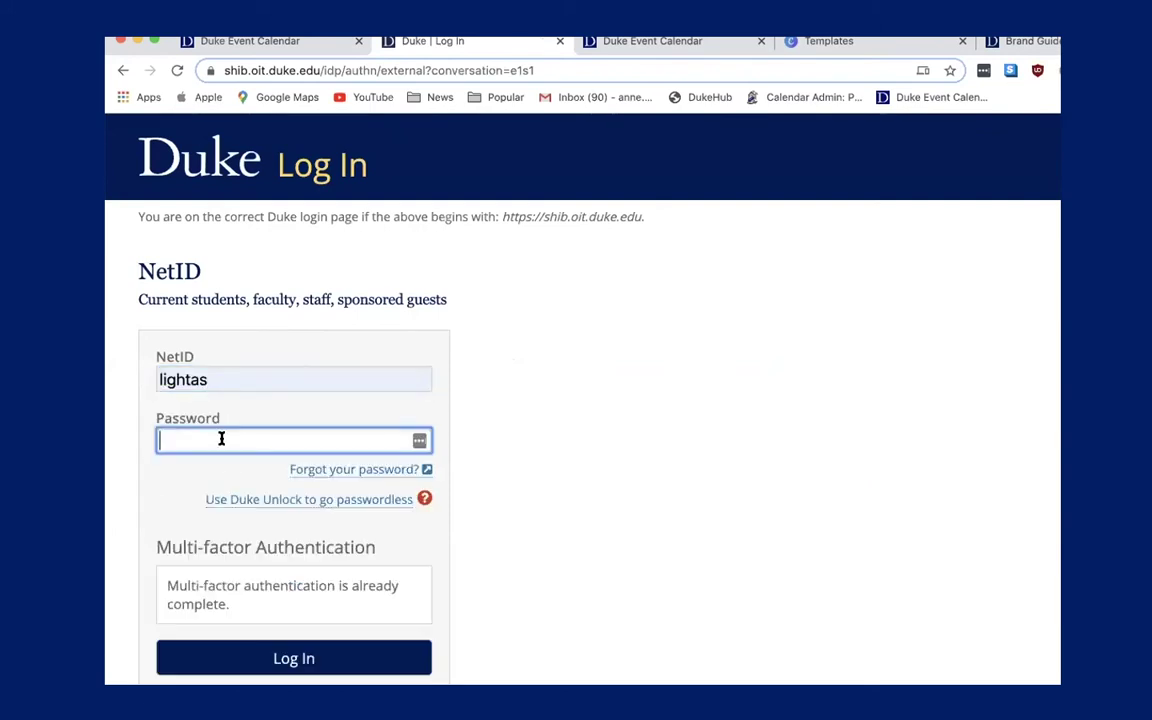
text(••••••••••••)
key(Return)
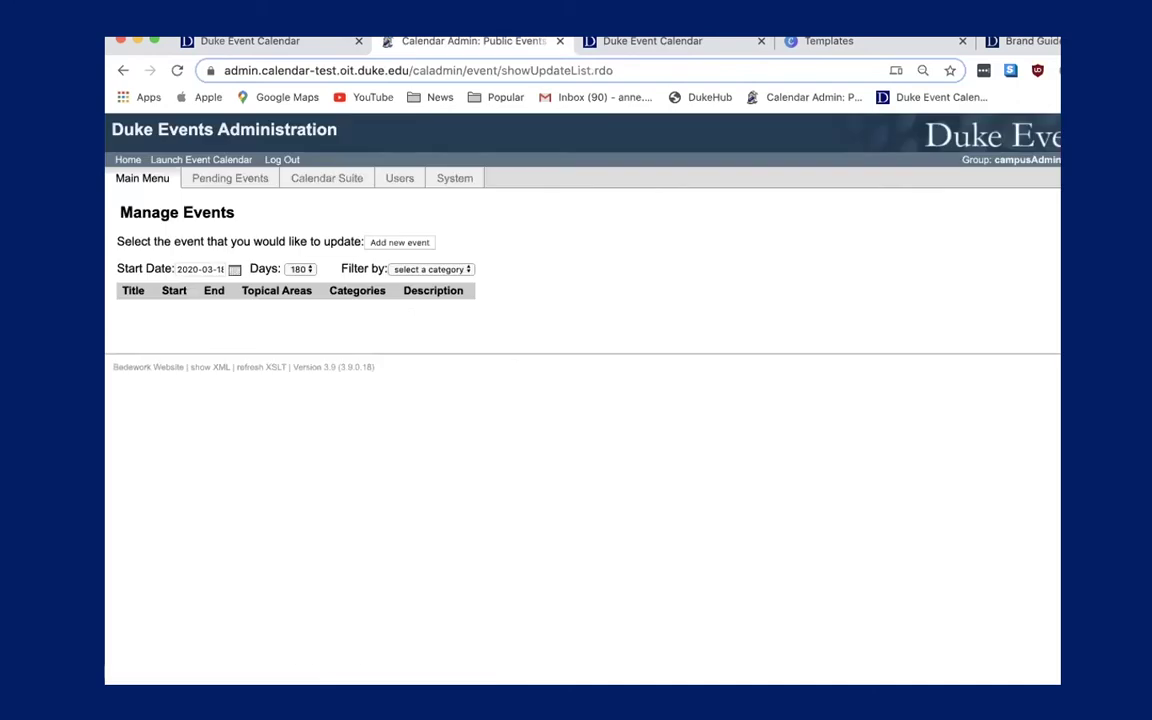
drag(1023, 247, 1028, 98)
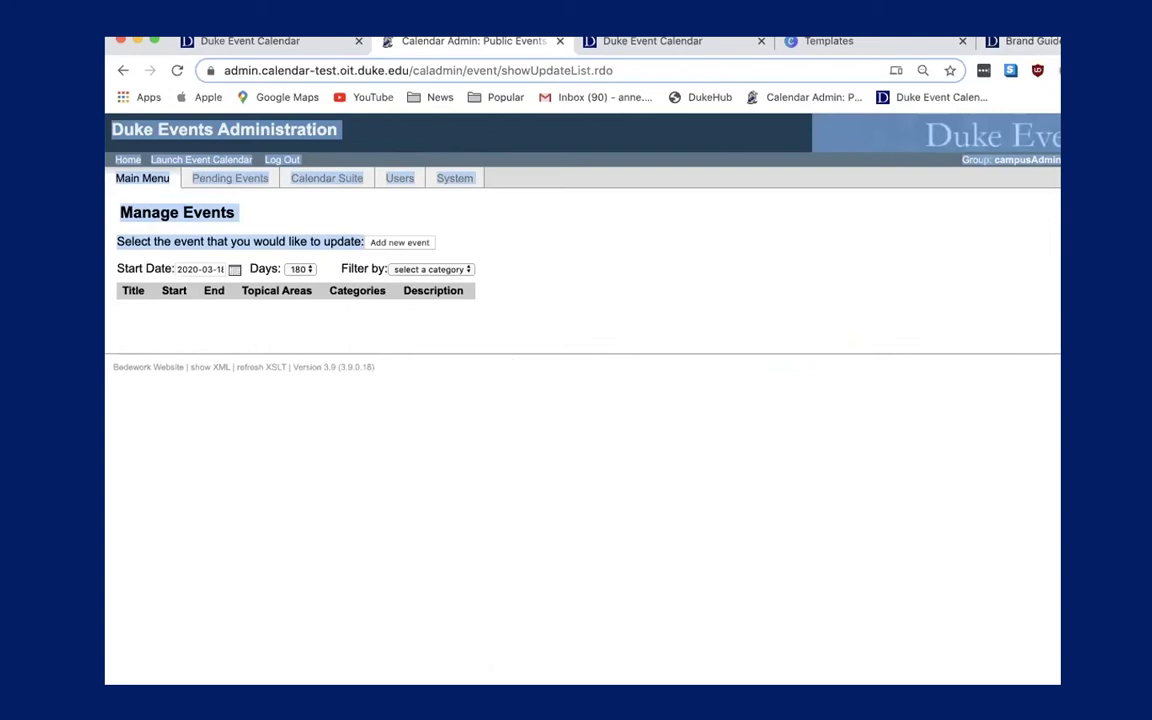
click(1050, 150)
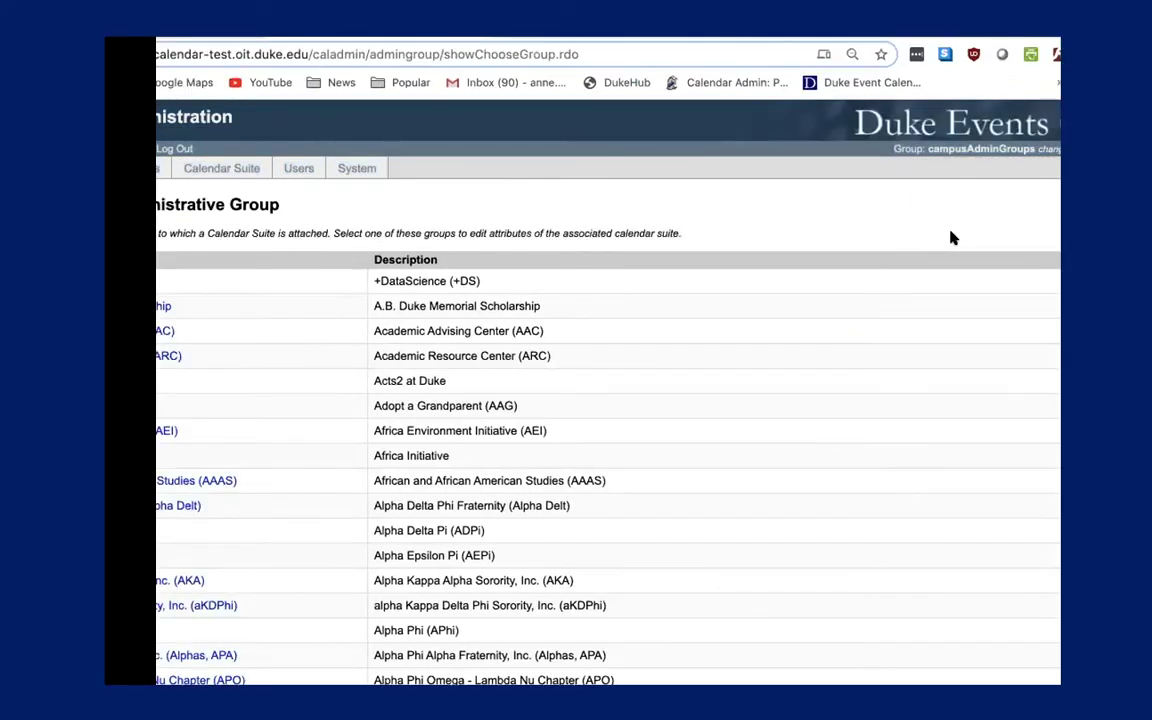
Find 'communications' in the group list and make University Communications the active group.
key(super+f)
text(commu)
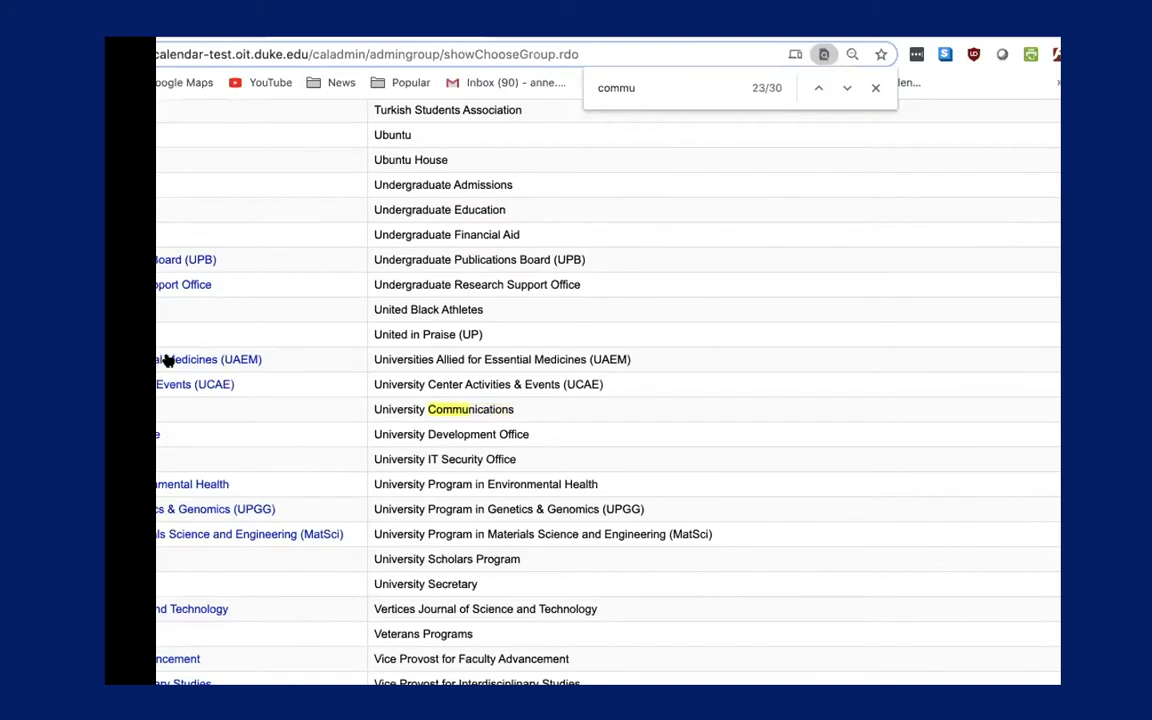
click(196, 409)
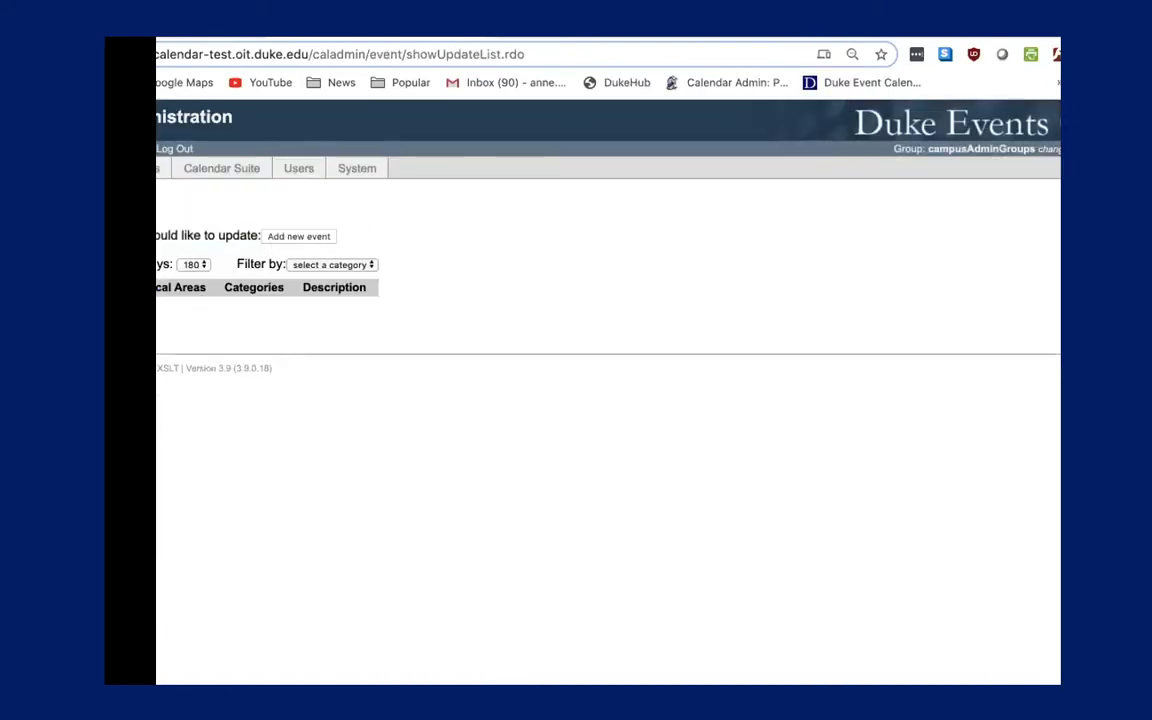
click(930, 148)
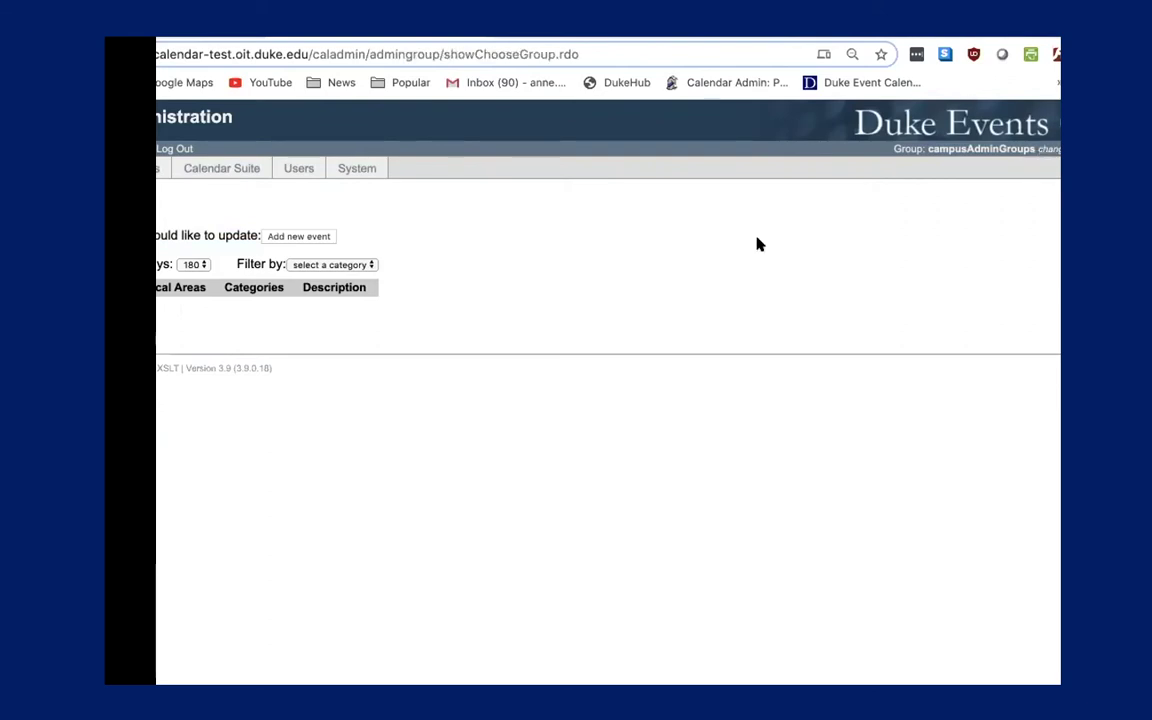
key(super+f)
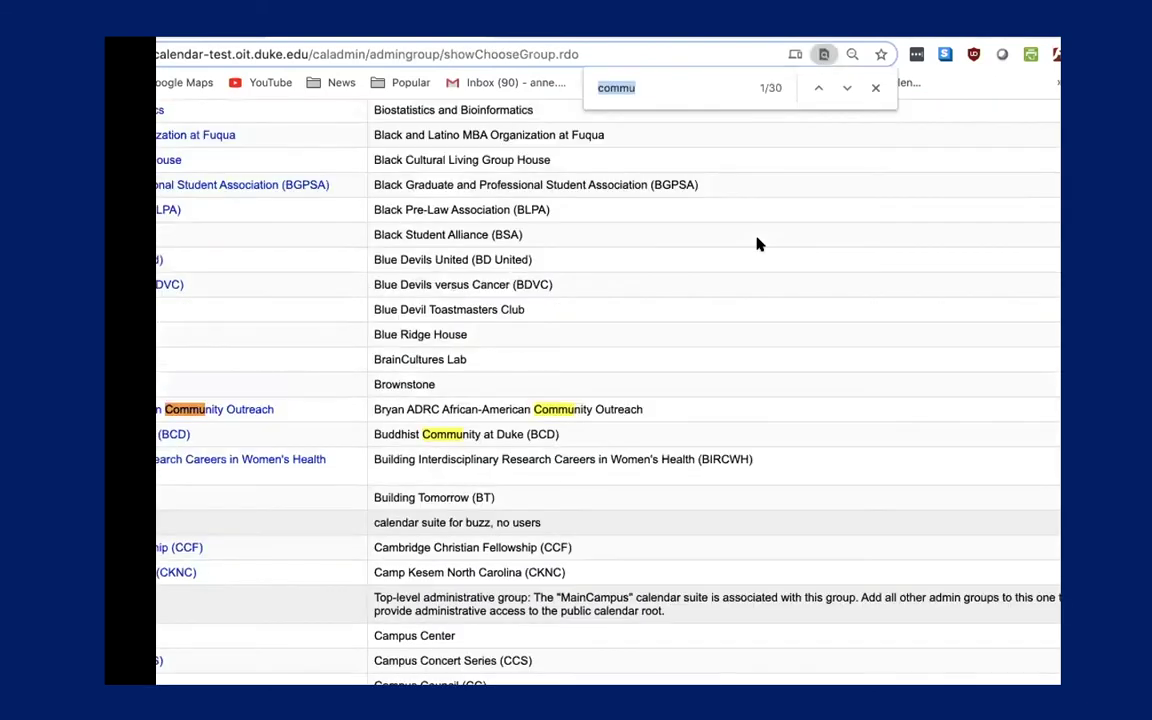
key(Return)
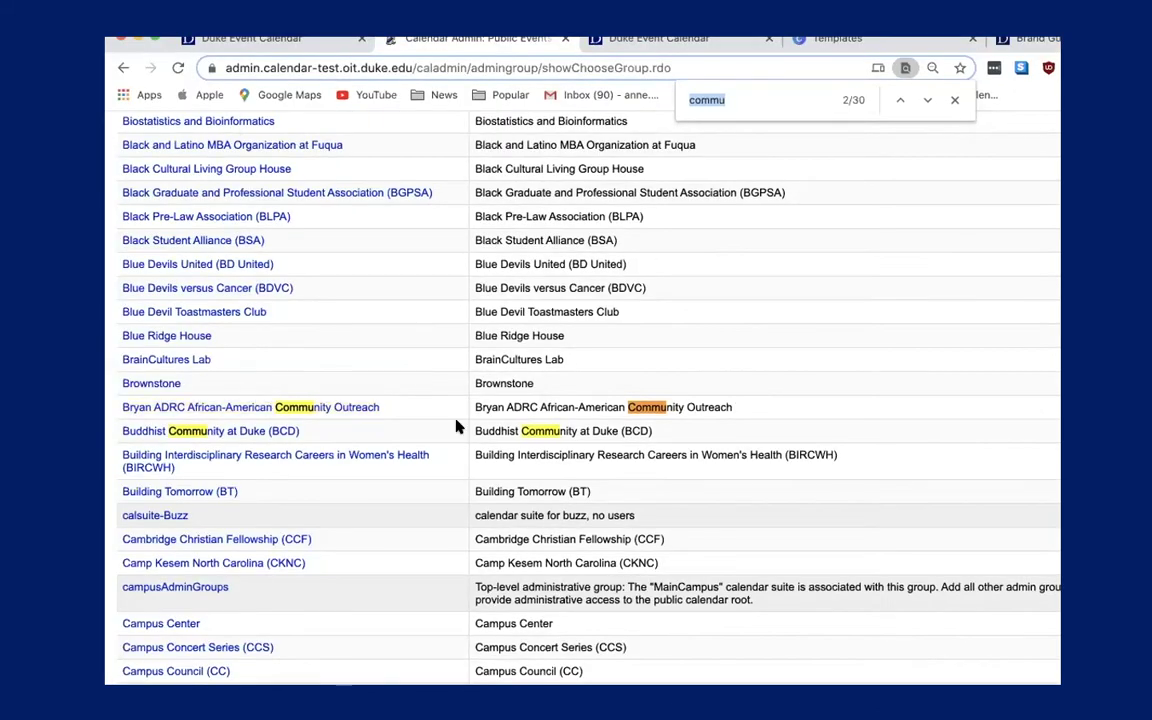
click(759, 97)
text(nications)
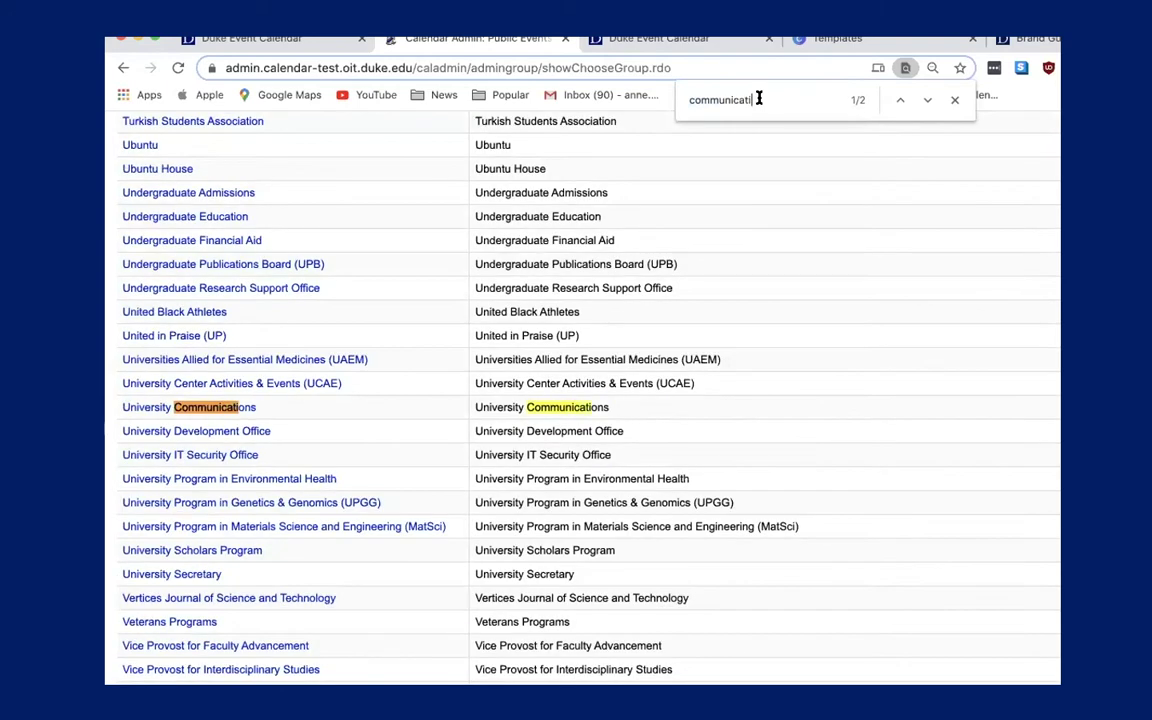
click(147, 410)
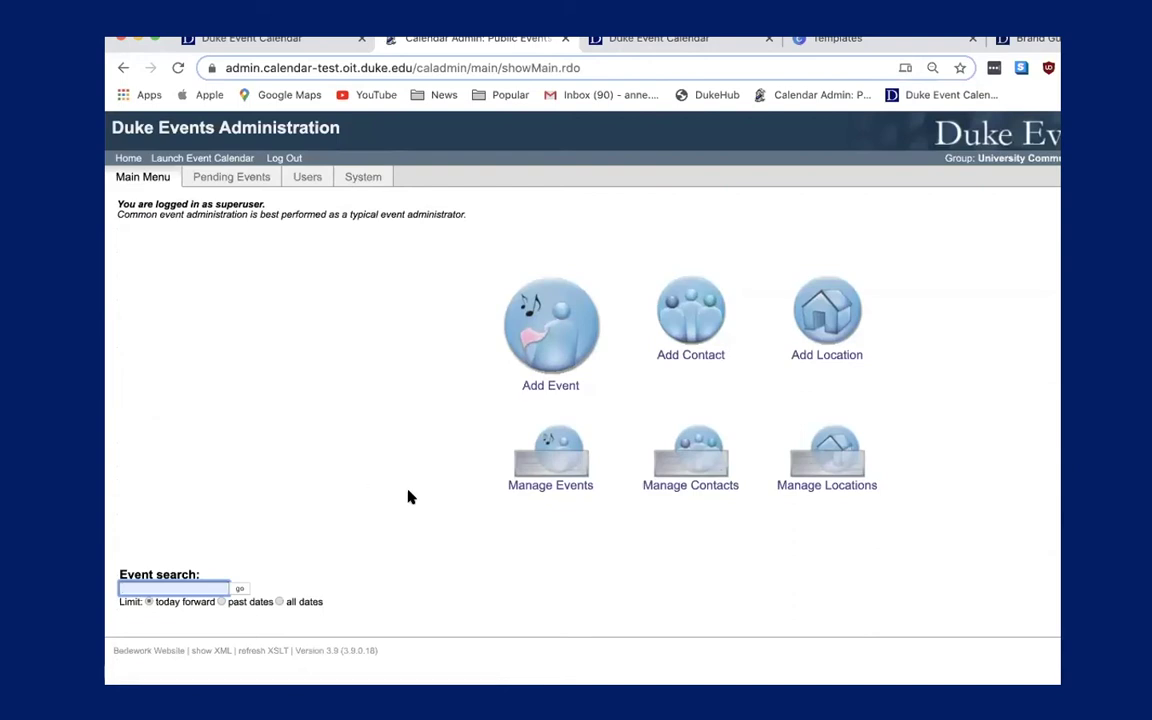
Open the Manage Events list and look through its events.
click(545, 463)
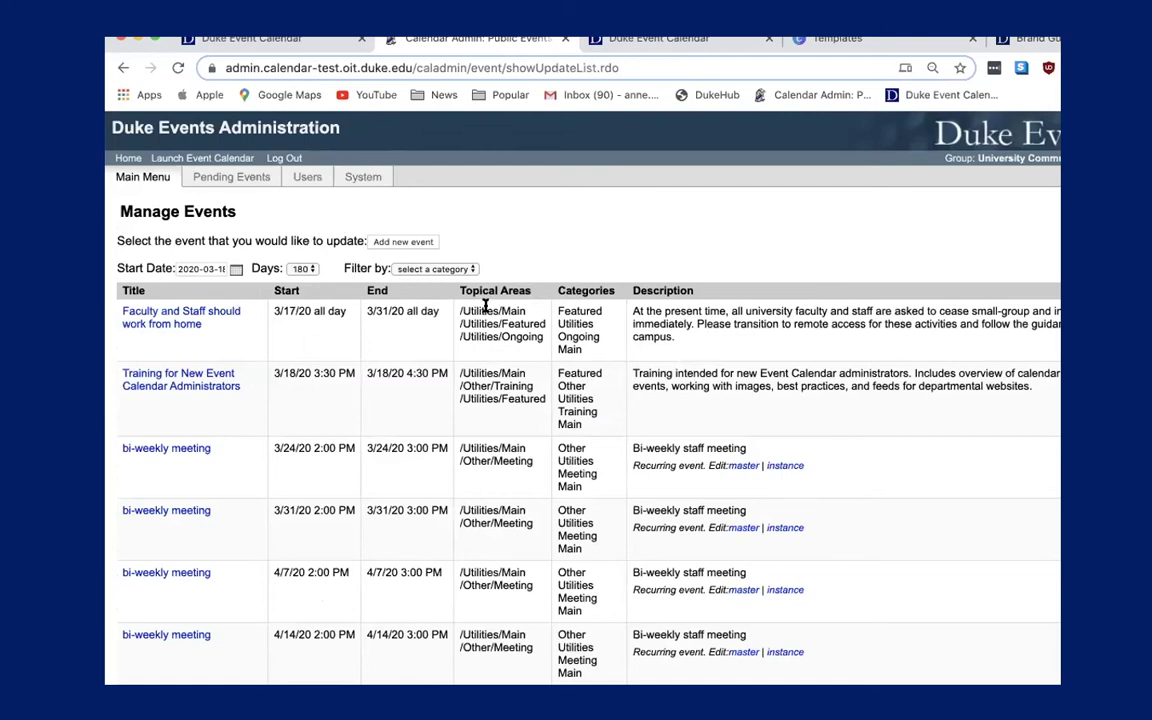
scroll(447, 427, down, 1)
scroll(447, 427, down, 5)
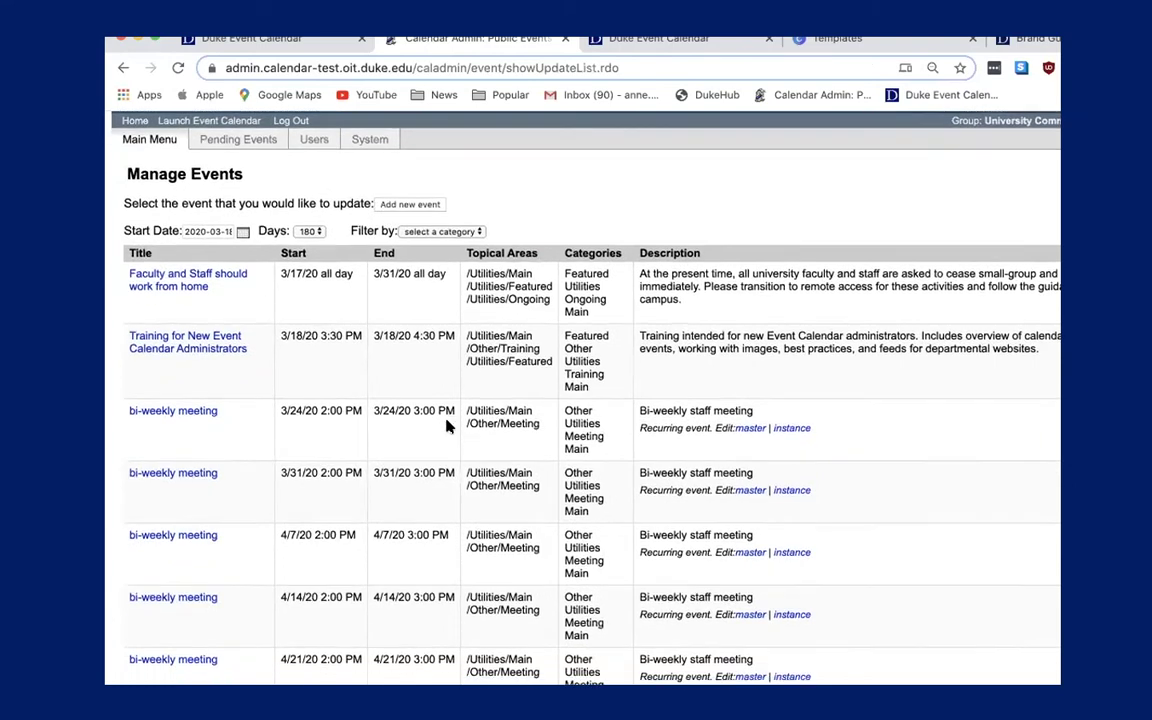
scroll(447, 427, up, 5)
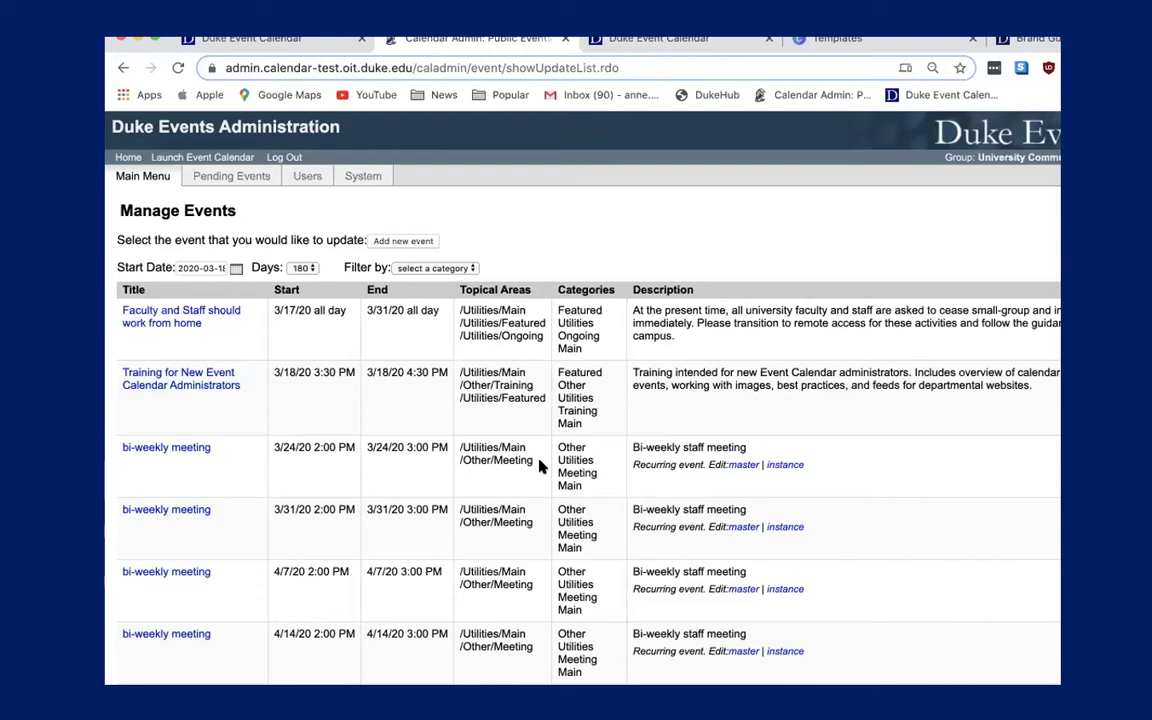
scroll(538, 465, down, 5)
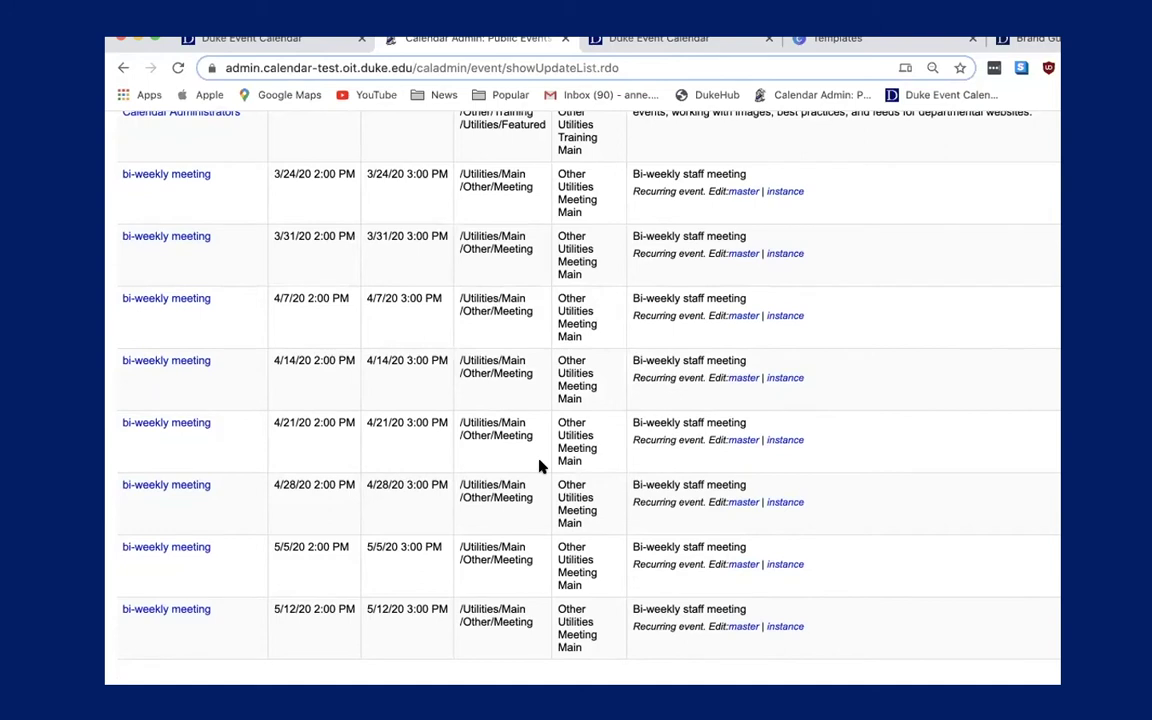
scroll(538, 465, up, 5)
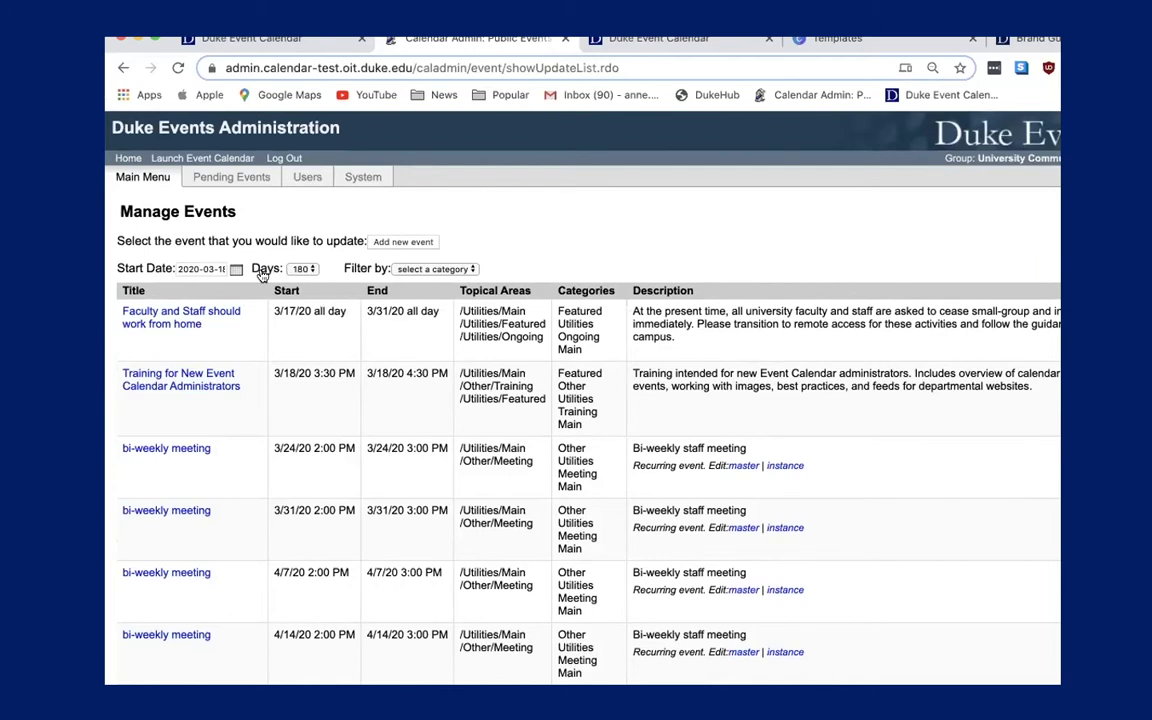
Browse the Start Date picker to June 2020 unchanged, then open 'Faculty and Staff should work from home'.
click(236, 270)
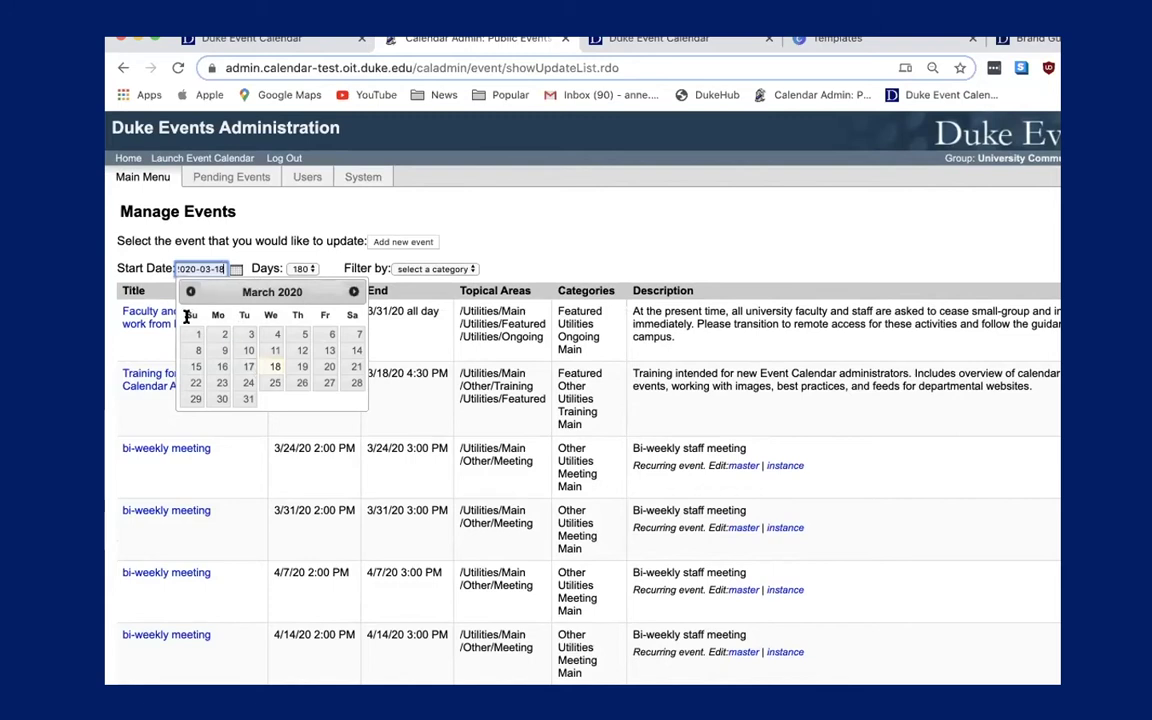
click(354, 291)
click(354, 291)
click(354, 291)
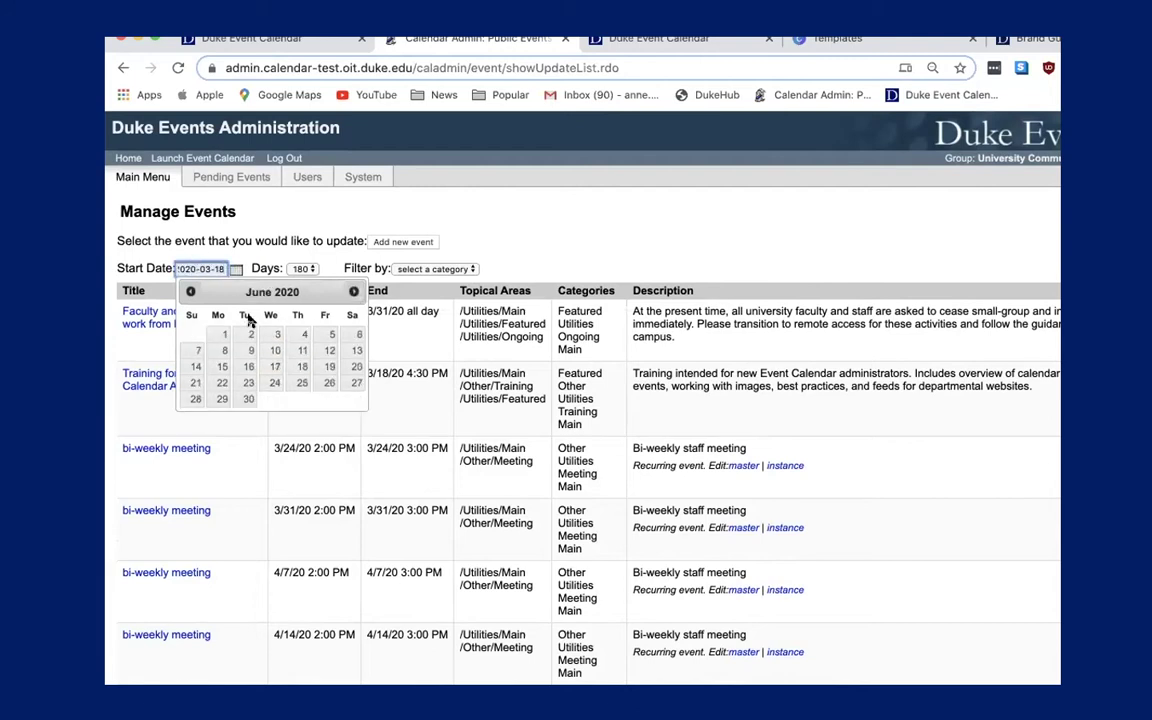
click(171, 262)
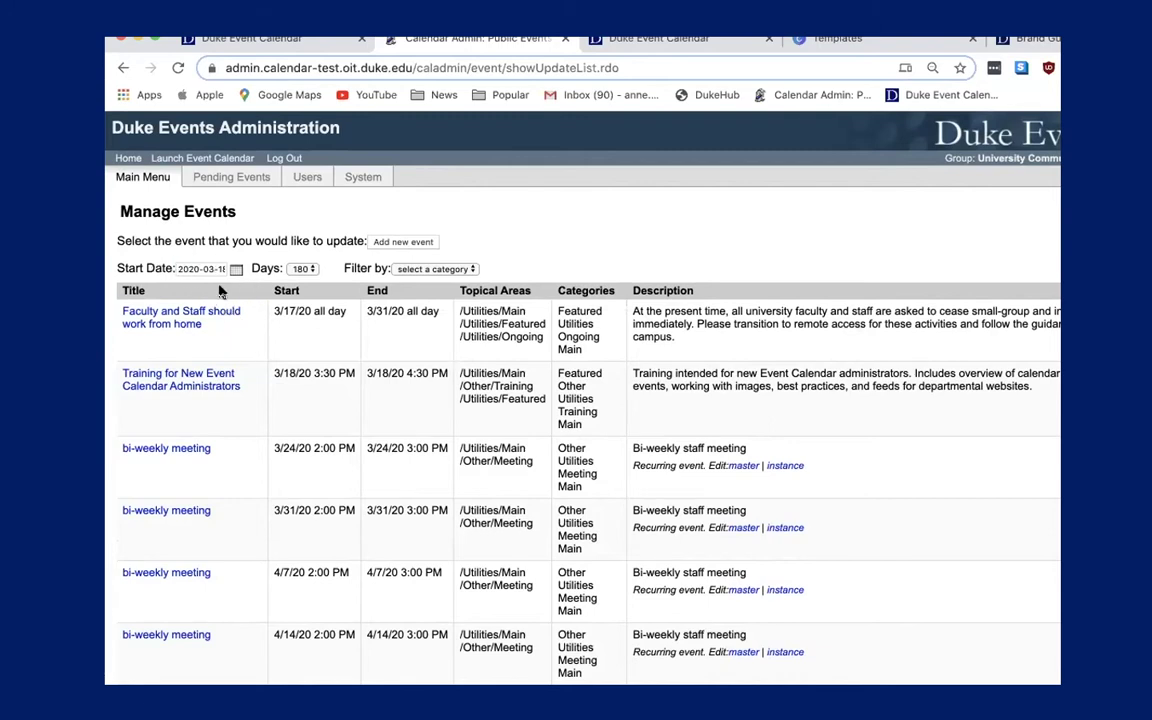
click(223, 317)
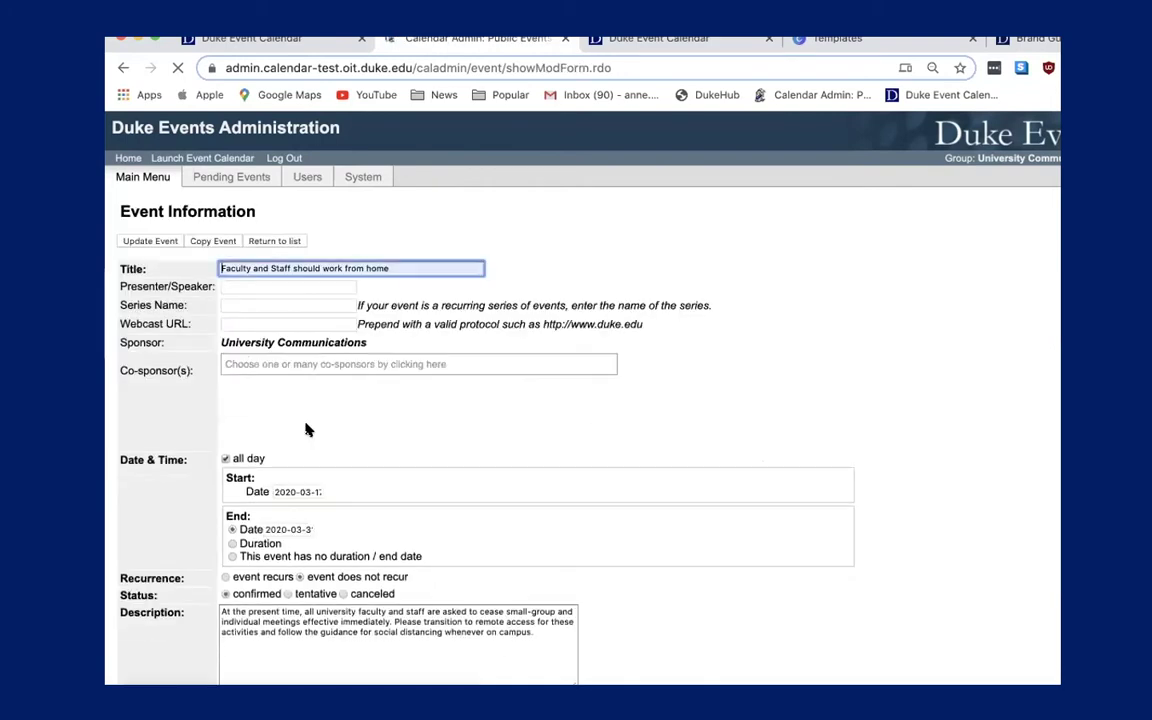
Fill the Webcast URL with the saved youtu.be YouTube link.
scroll(307, 430, down, 4)
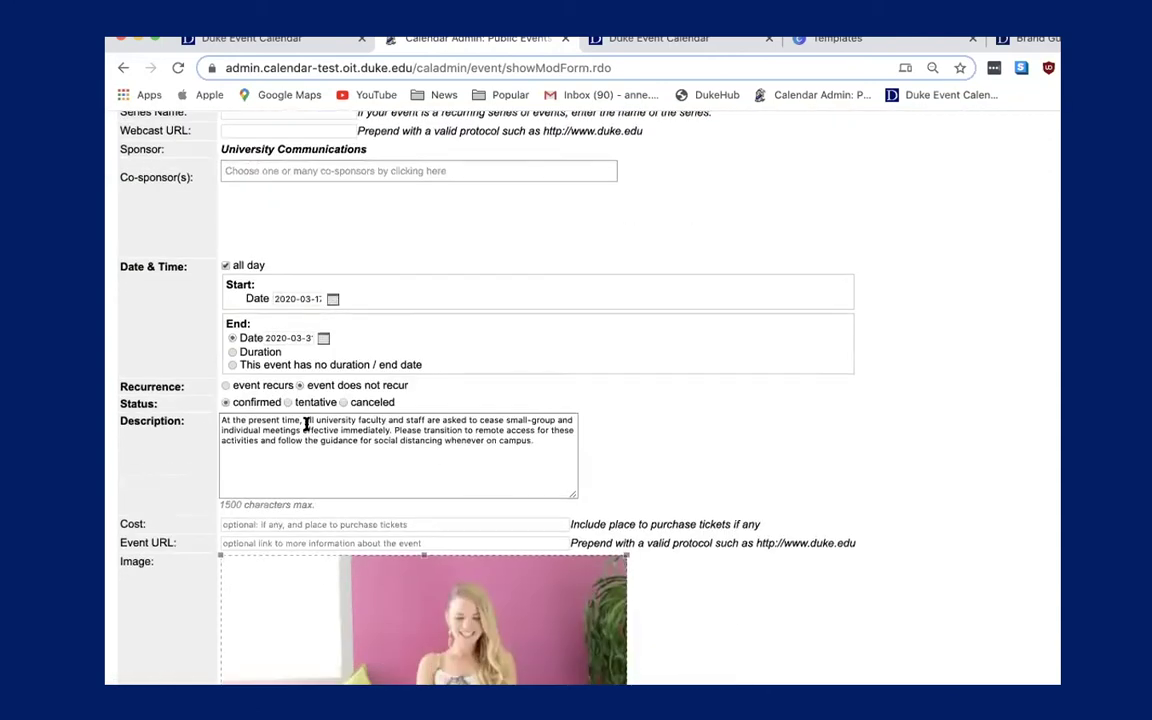
scroll(306, 424, down, 2)
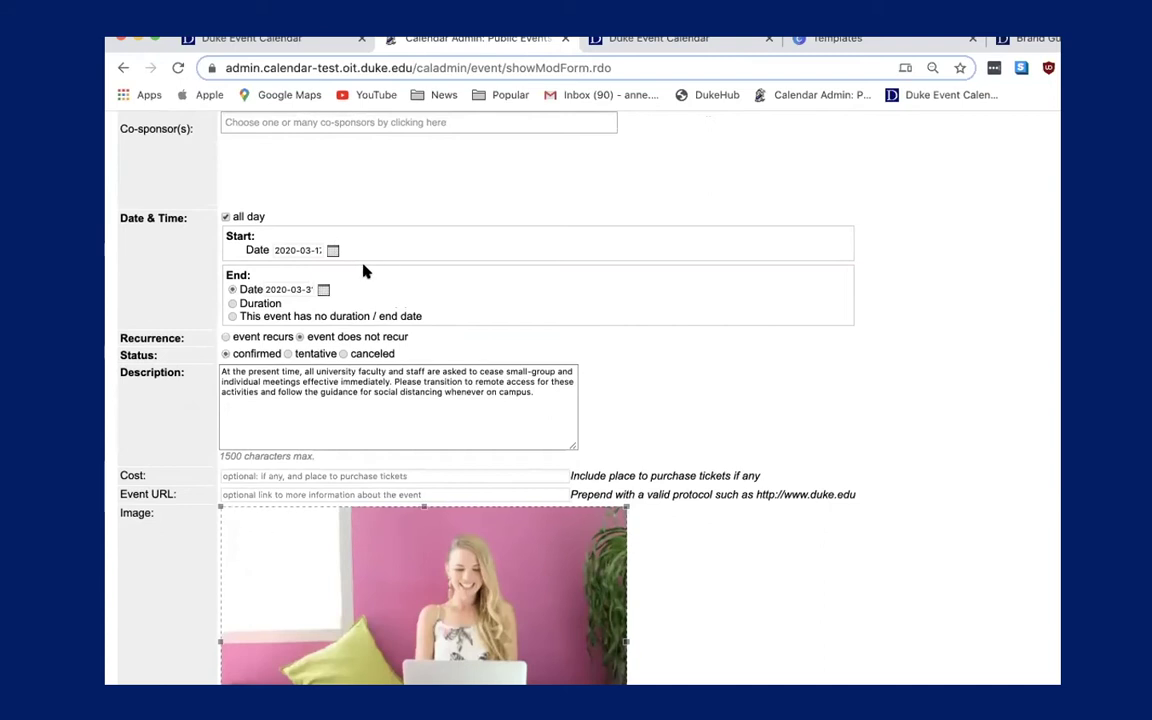
scroll(378, 262, up, 2)
scroll(378, 262, down, 2)
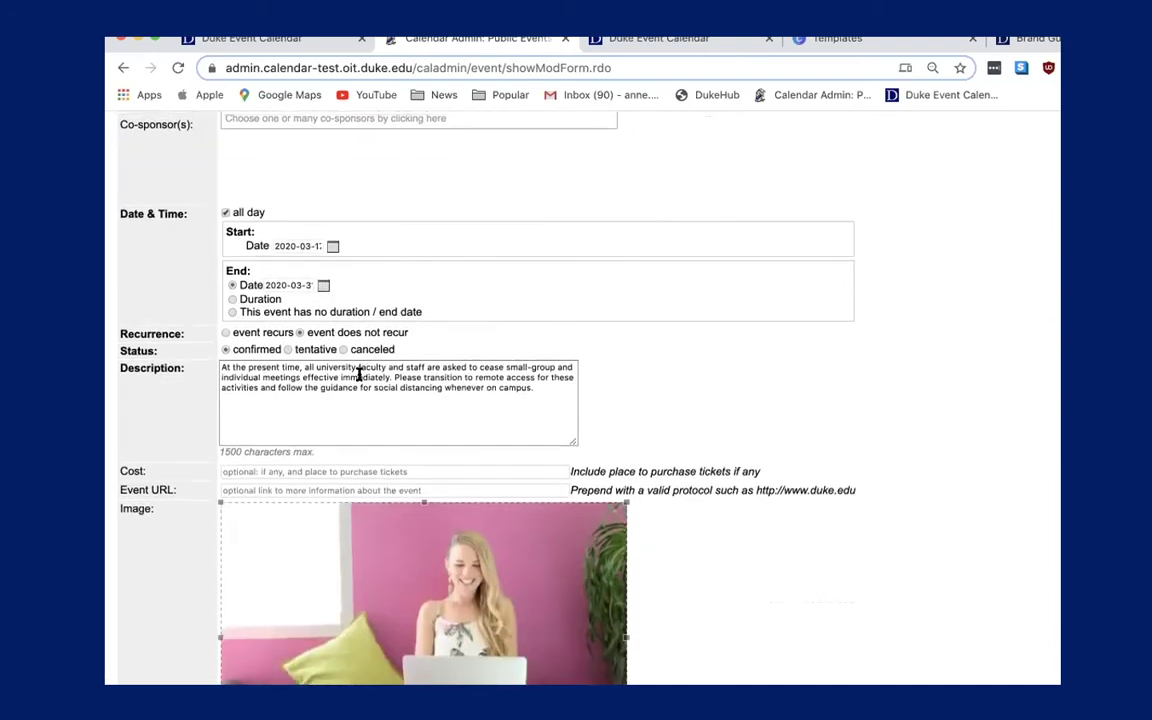
scroll(352, 437, down, 3)
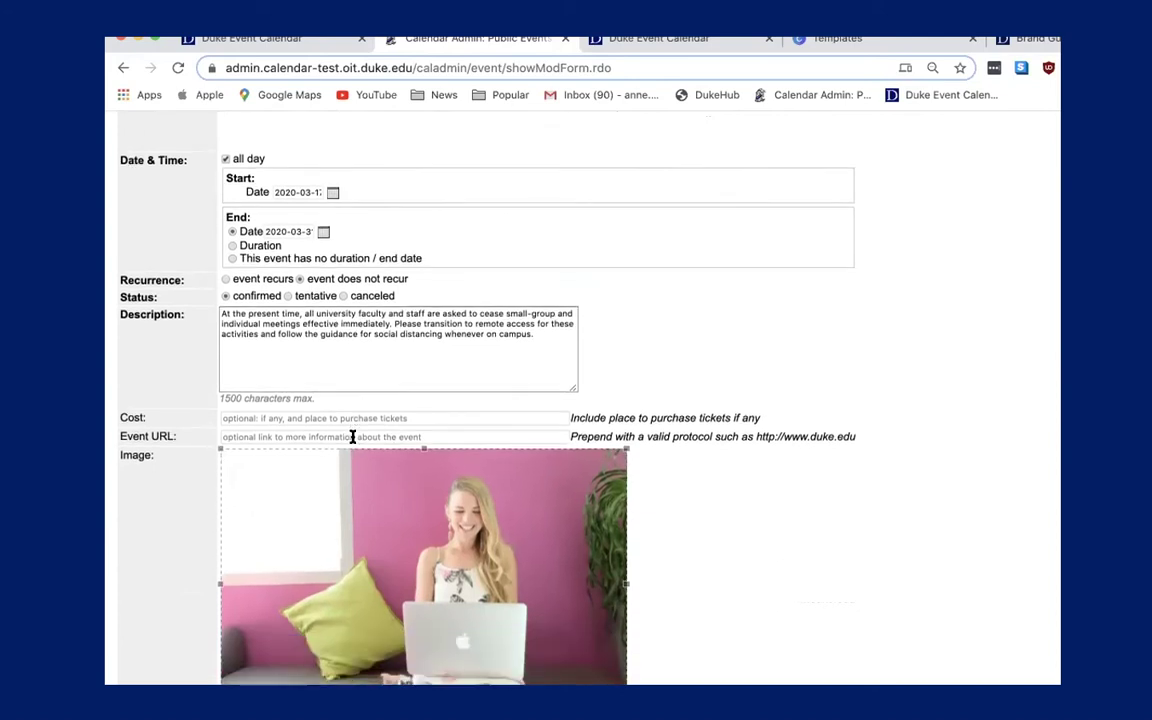
scroll(351, 437, down, 1)
scroll(351, 437, up, 9)
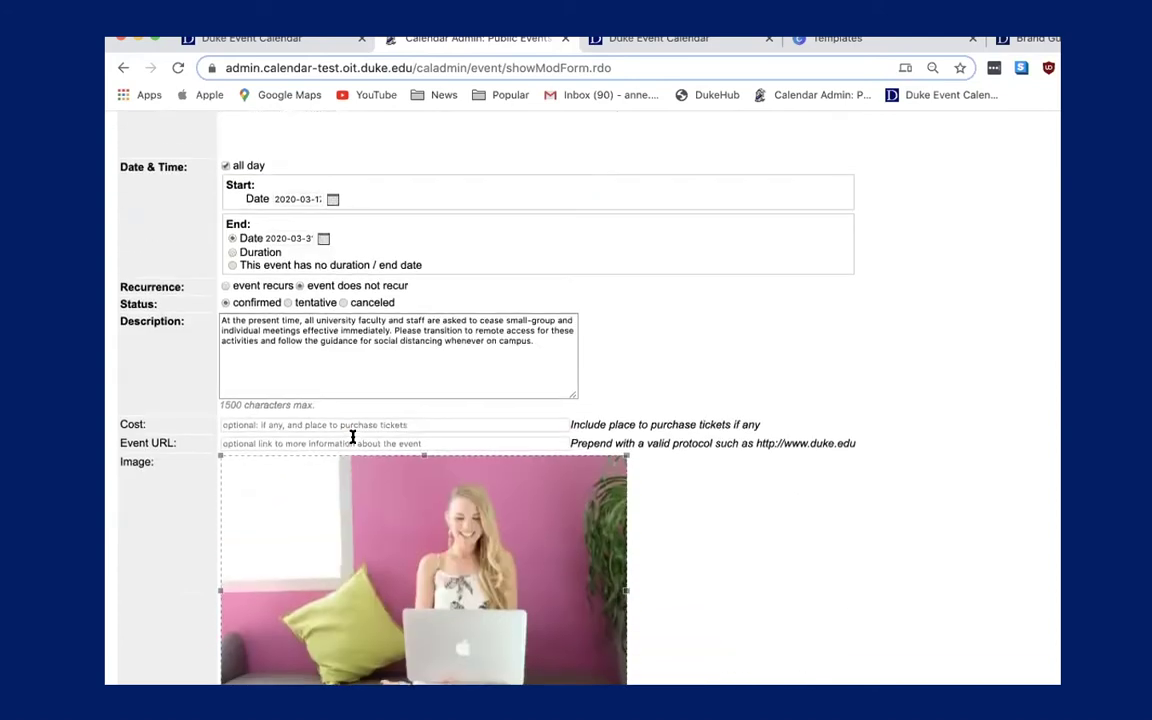
scroll(352, 441, up, 1)
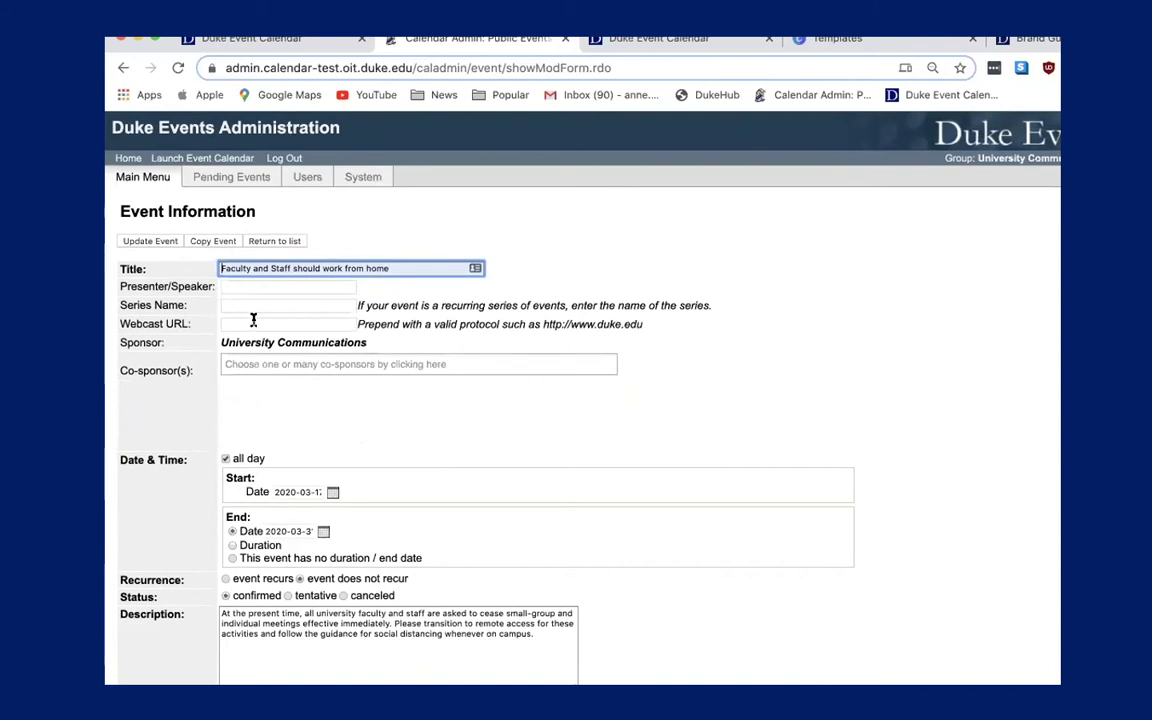
click(253, 322)
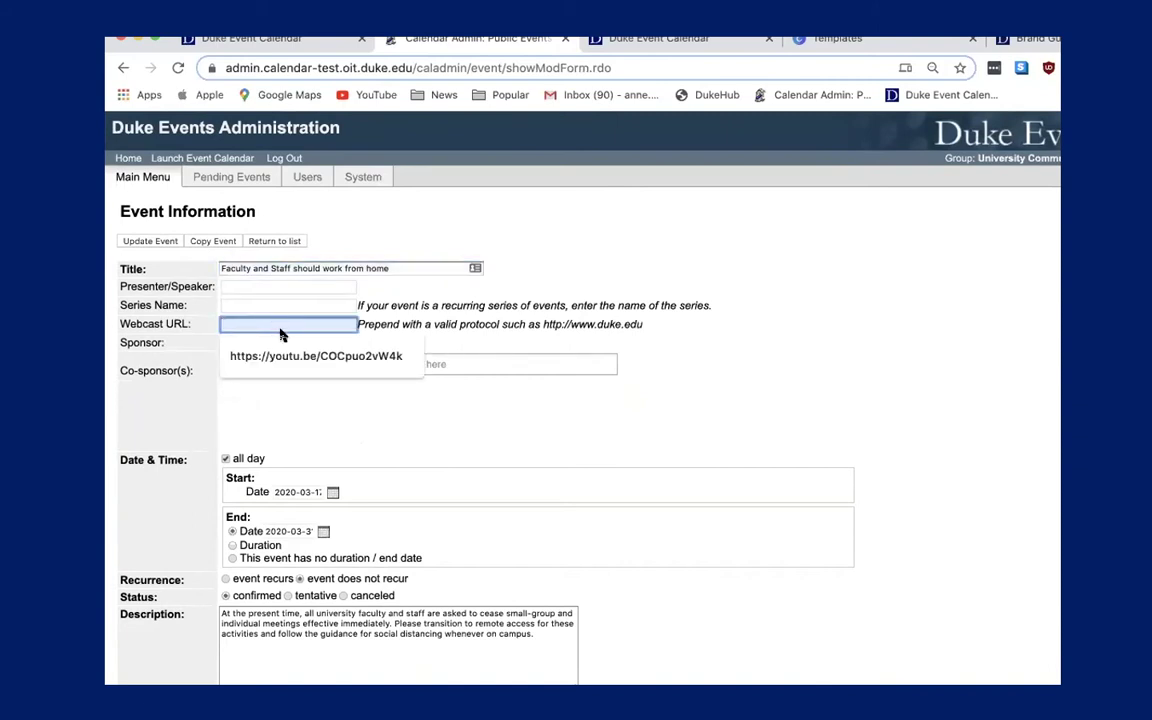
click(299, 355)
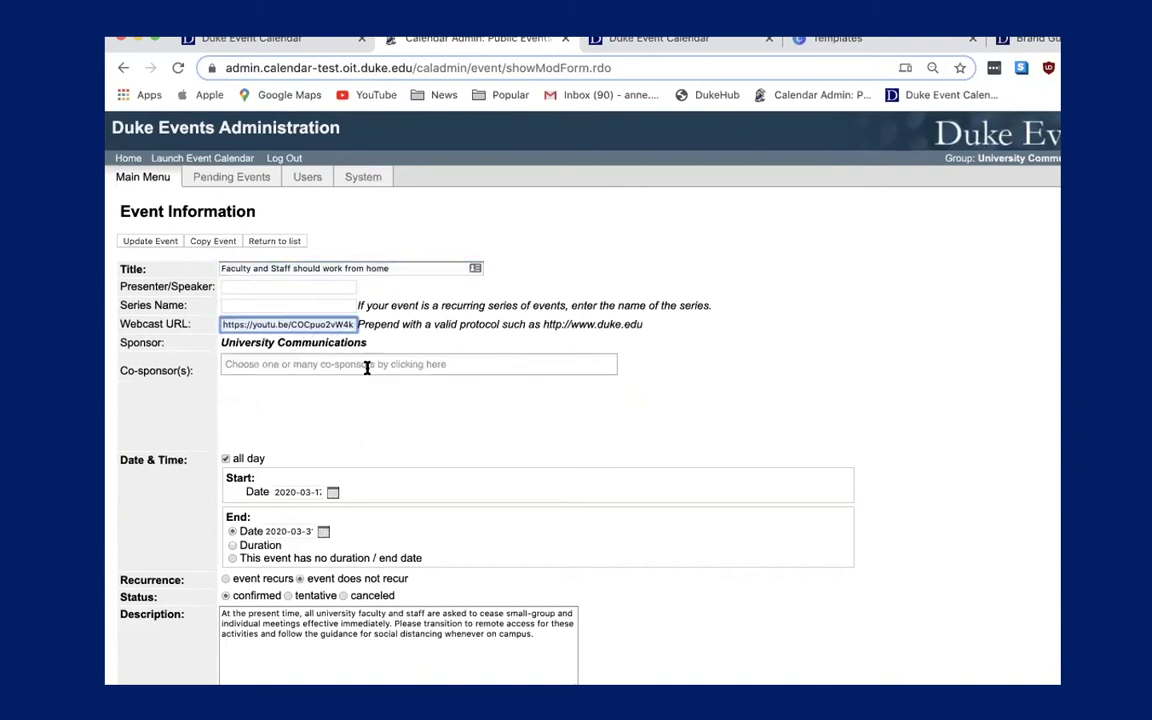
Turn on custom location information with 'various' and save the event with Update Event.
scroll(372, 404, down, 5)
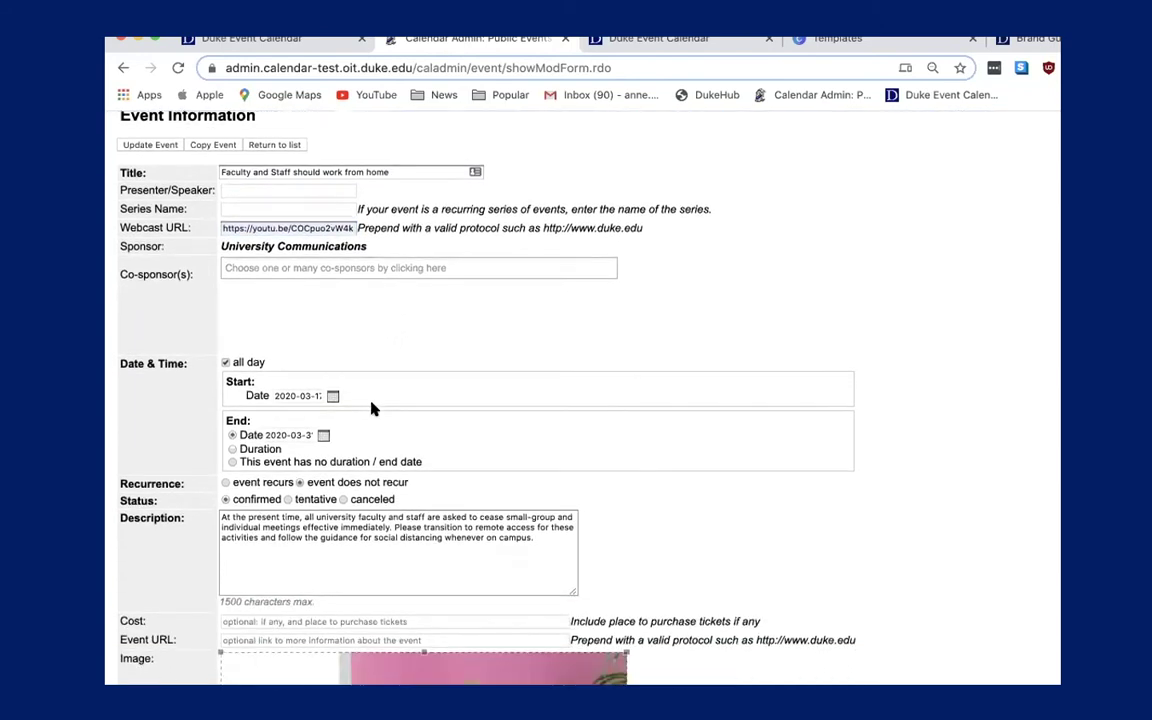
scroll(372, 404, down, 10)
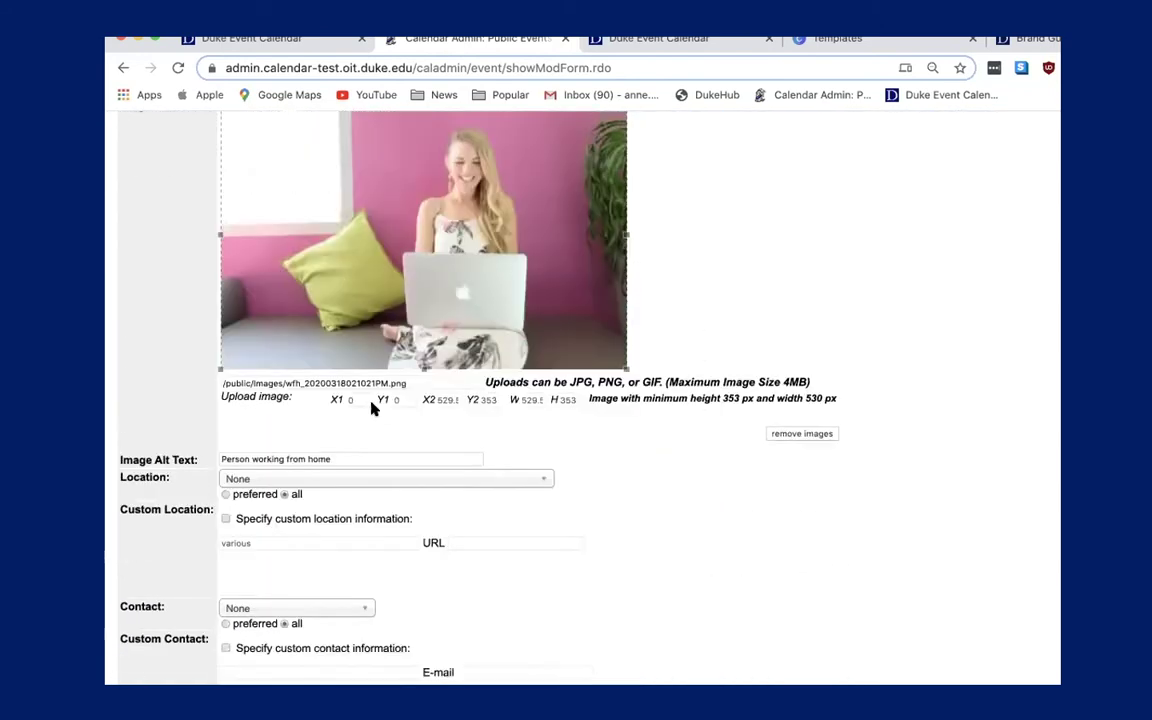
scroll(372, 408, down, 1)
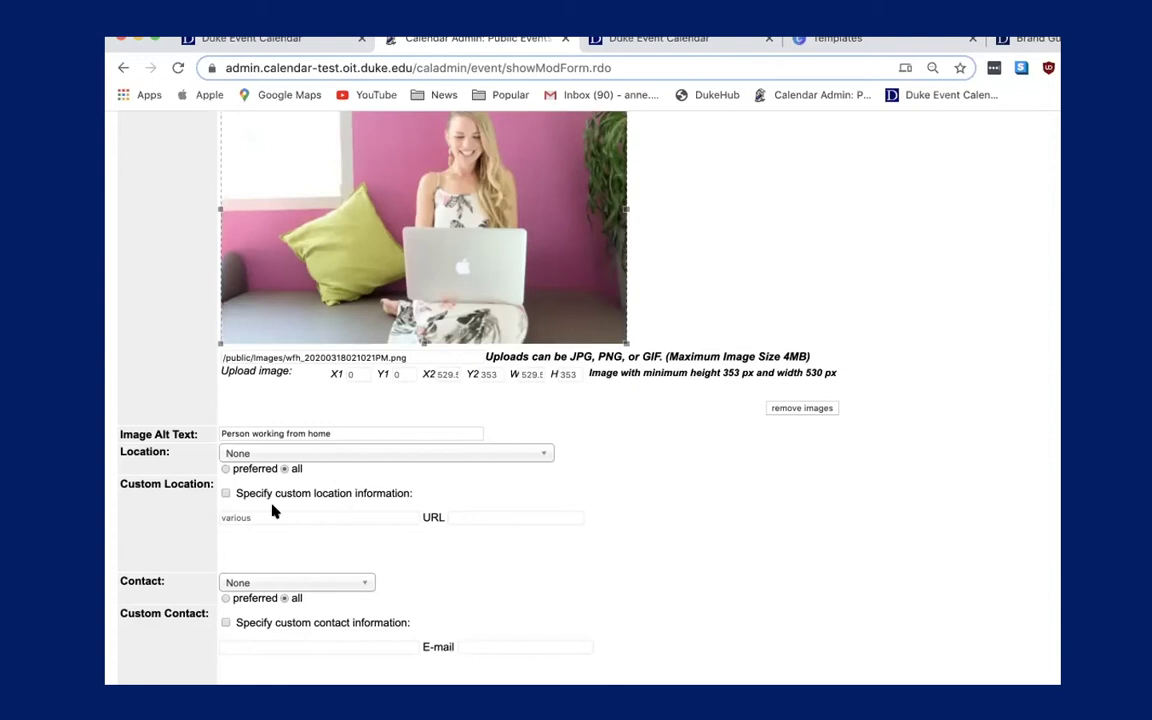
scroll(300, 491, up, 5)
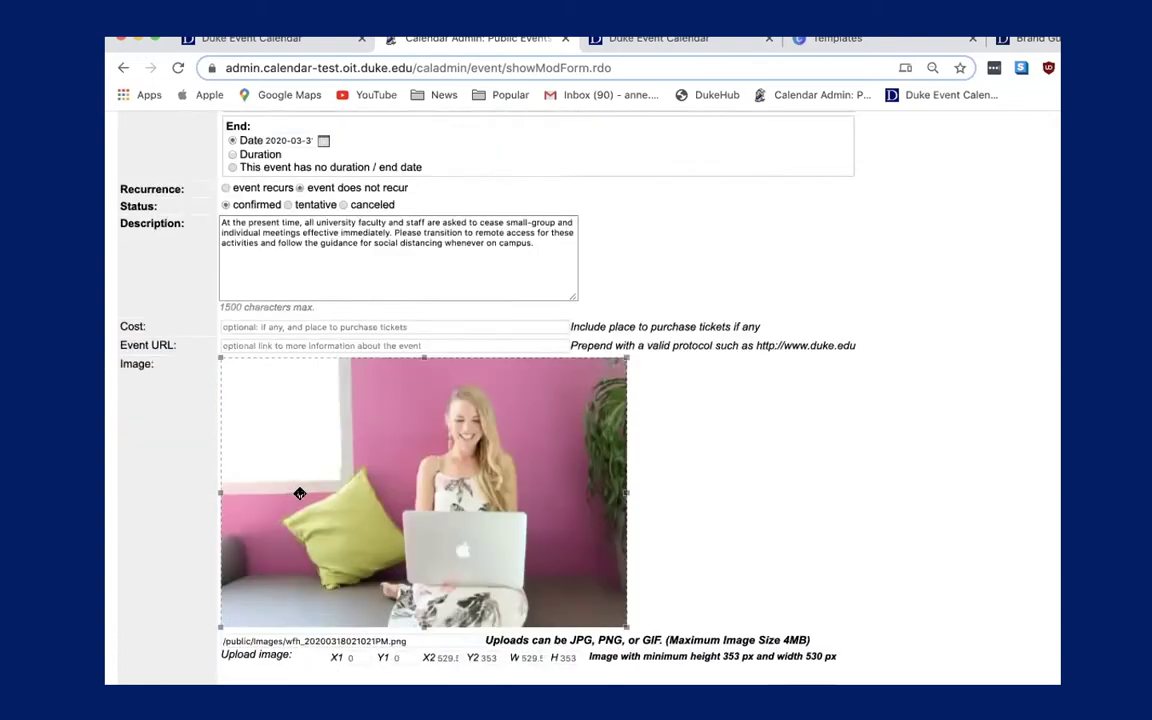
scroll(300, 493, down, 8)
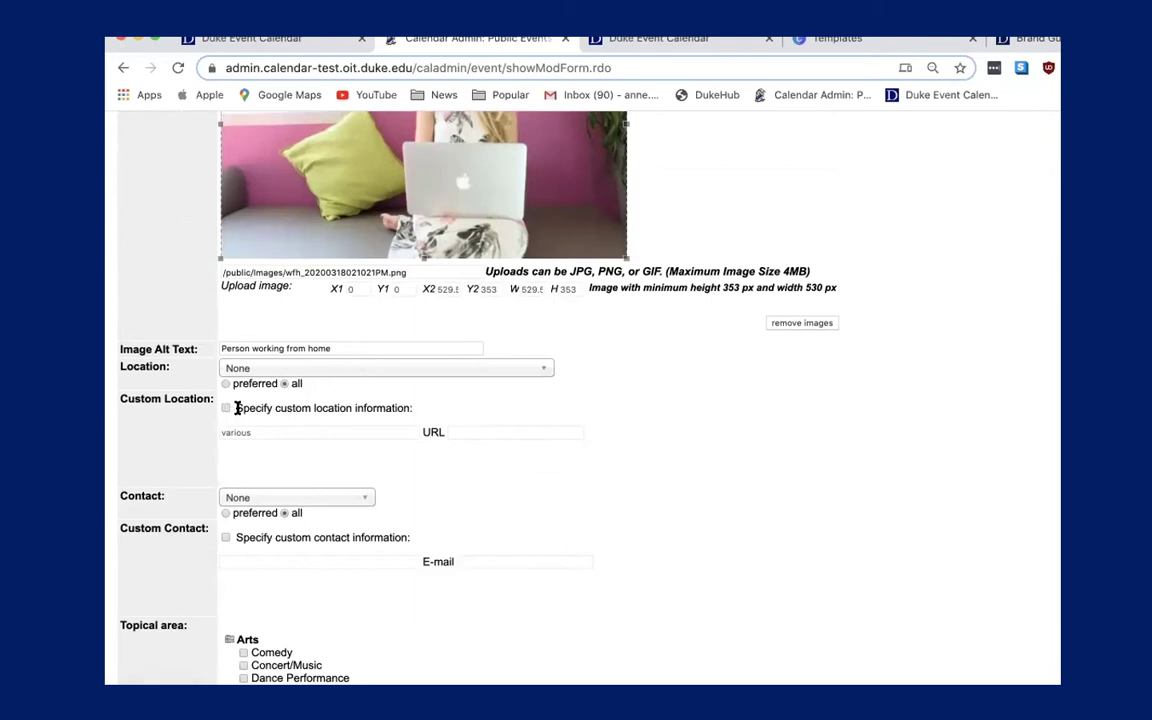
click(225, 408)
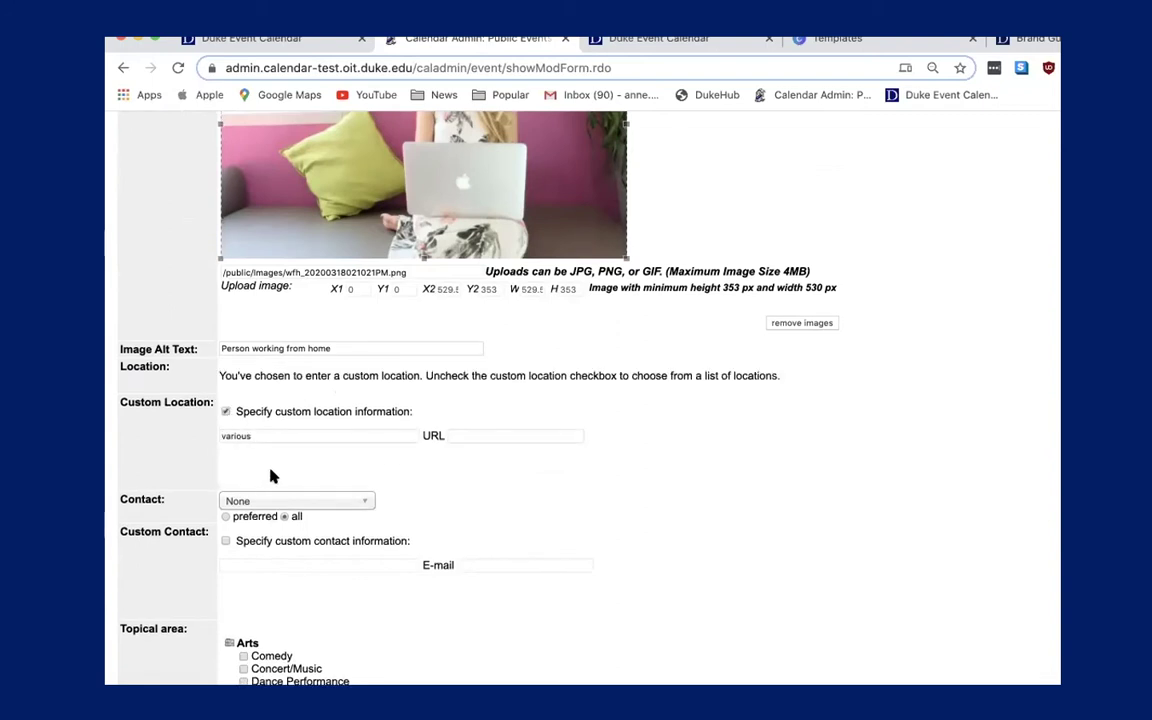
scroll(262, 478, down, 10)
scroll(268, 478, down, 7)
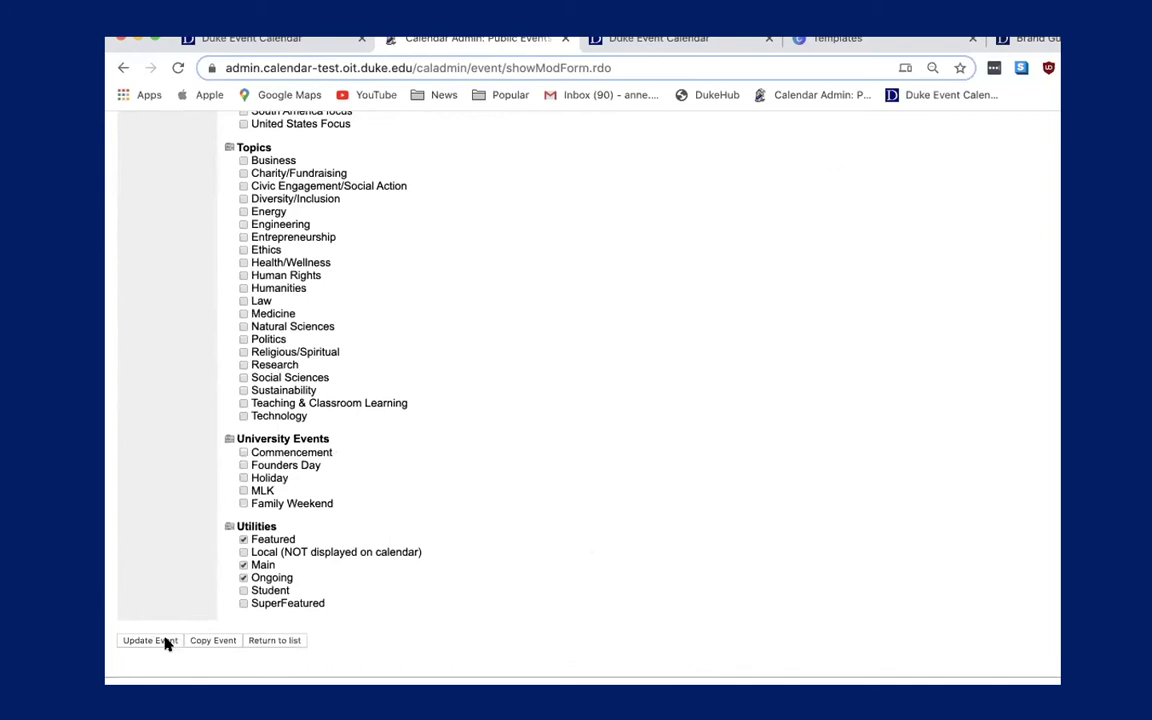
click(166, 643)
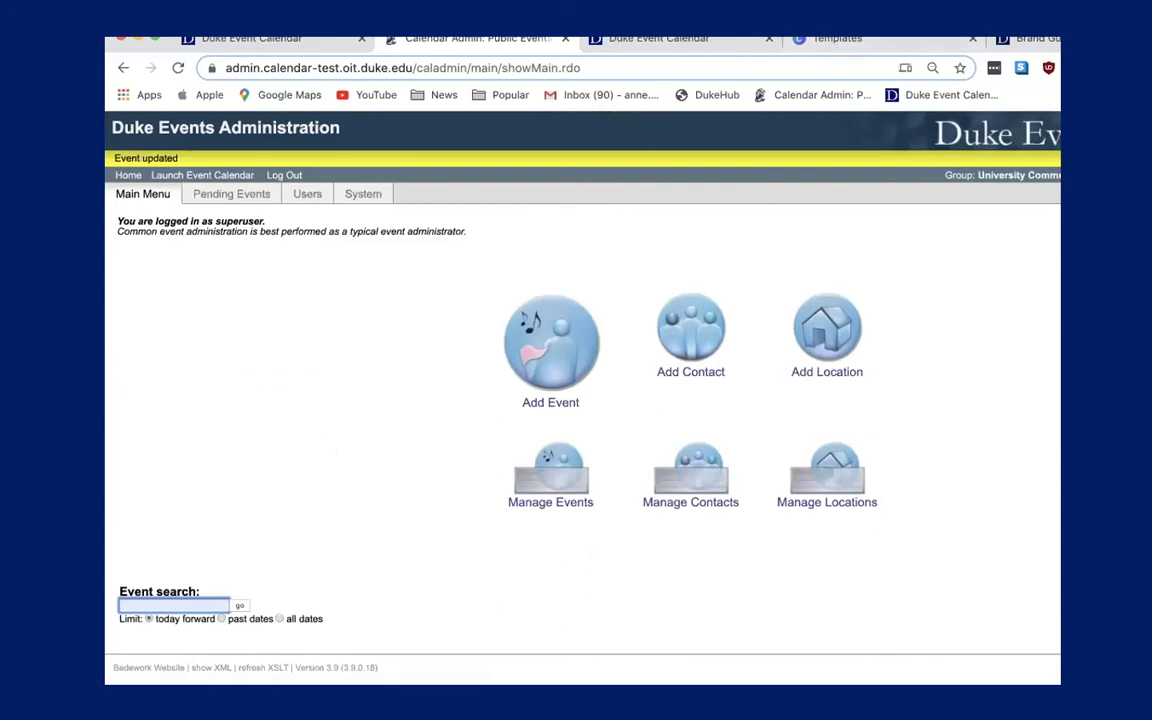
Open the Training for New Event Calendar Administrators page on the public calendar and reload it.
click(663, 40)
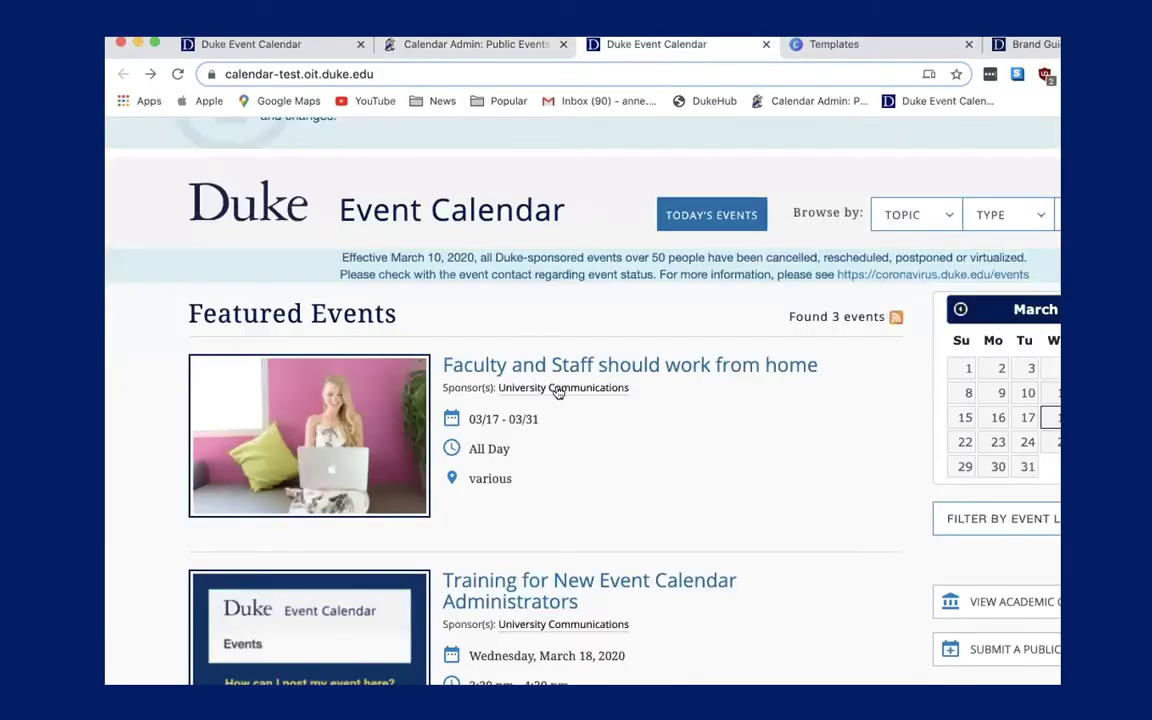
scroll(558, 392, down, 3)
click(528, 403)
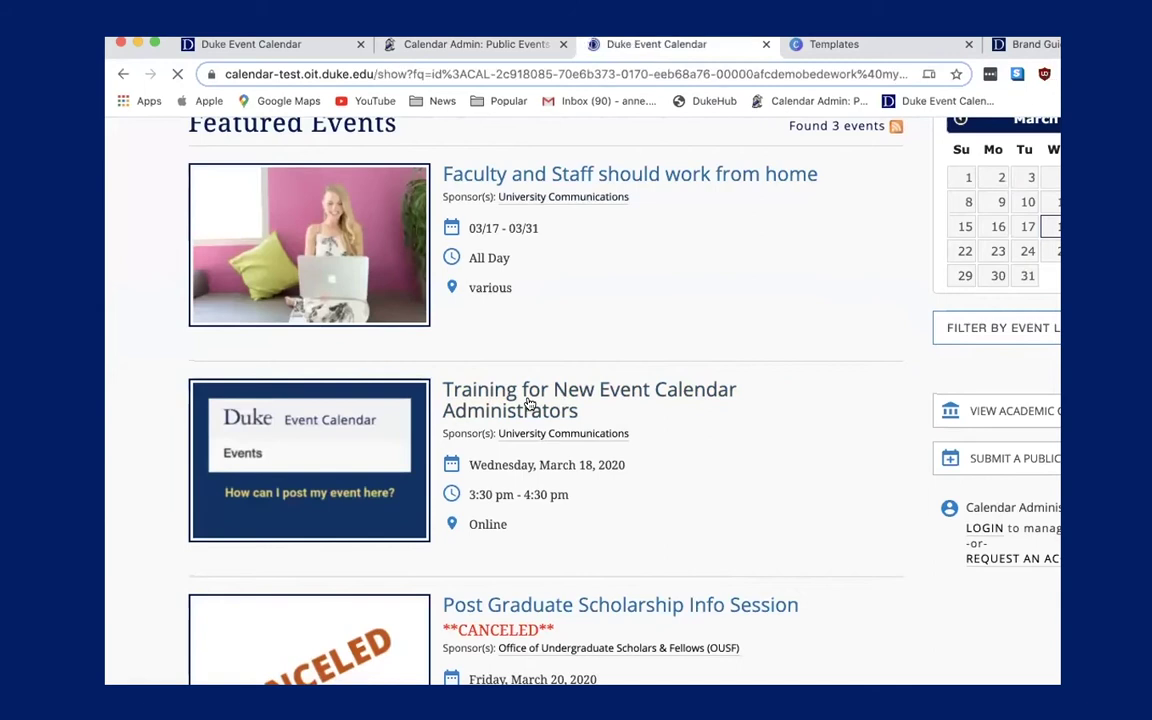
scroll(494, 520, down, 5)
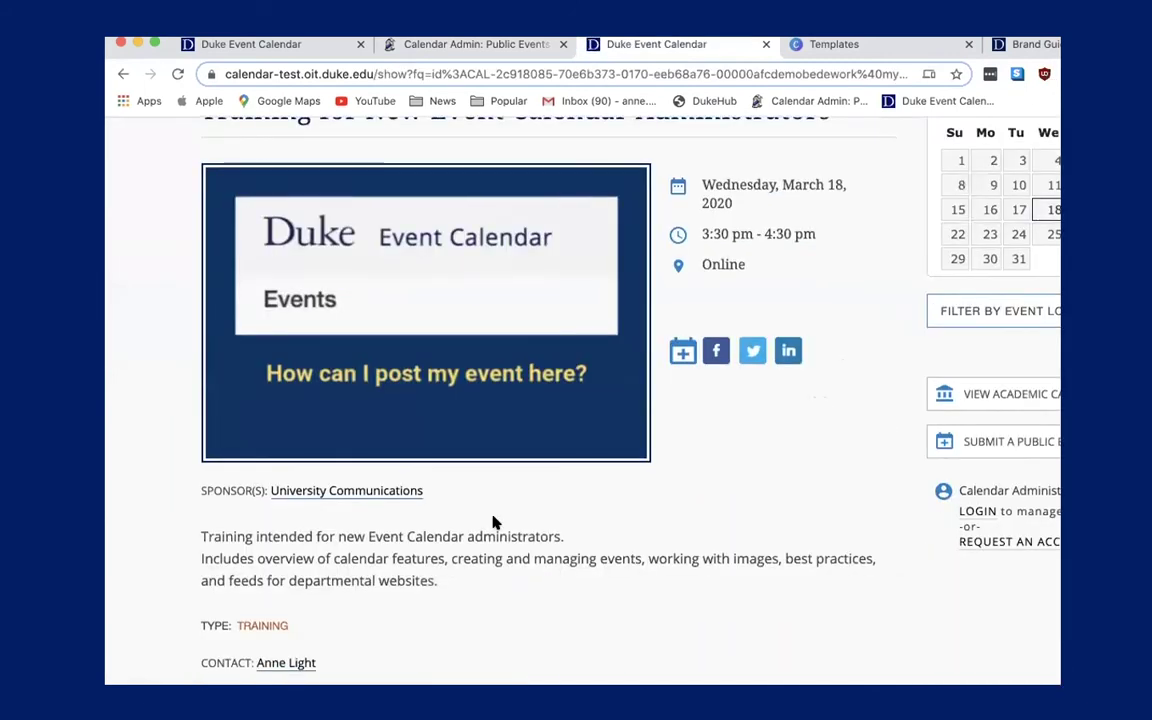
click(176, 74)
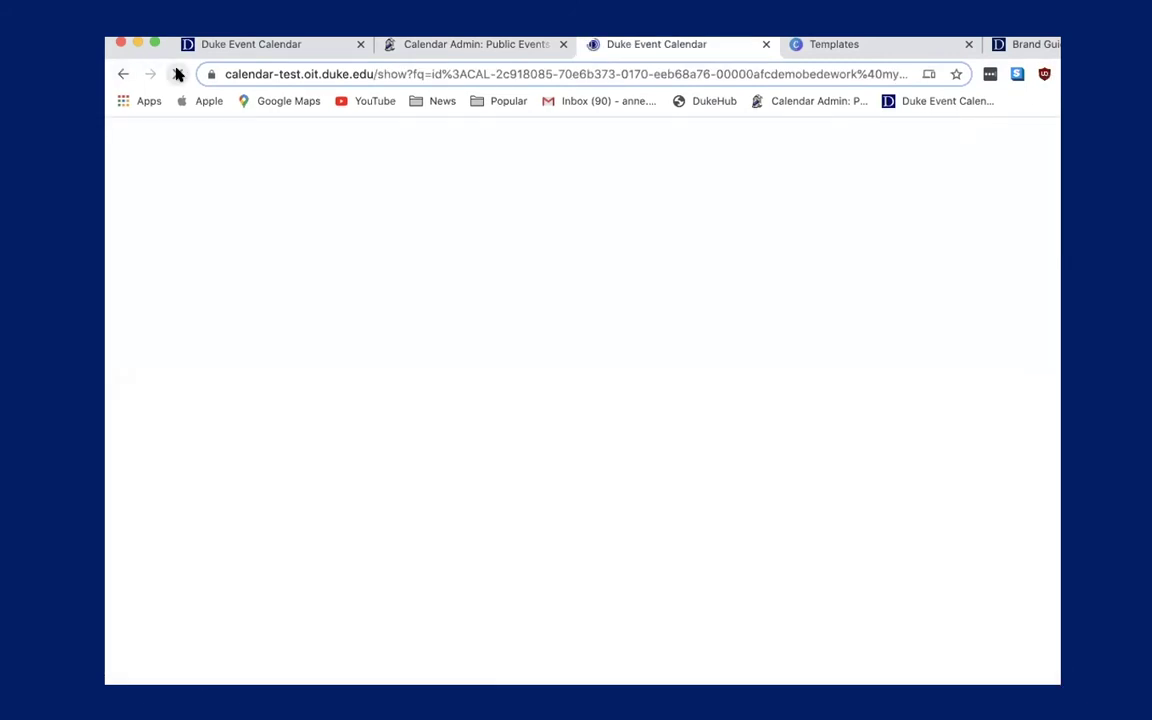
click(175, 76)
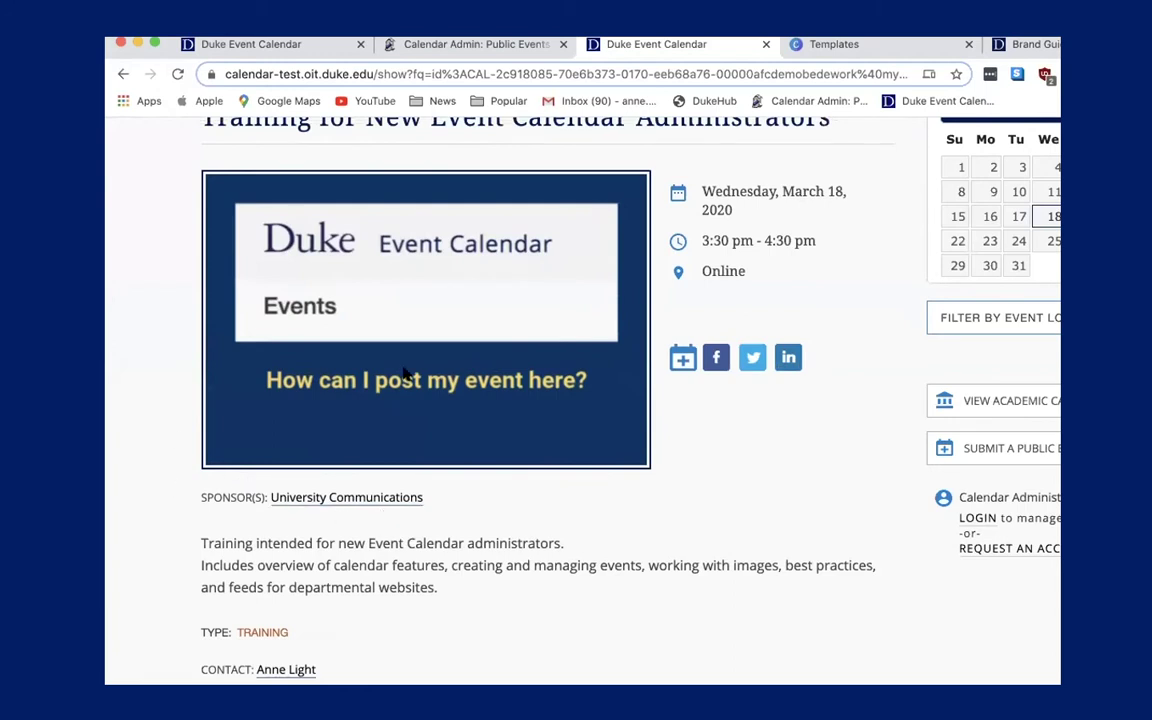
click(177, 74)
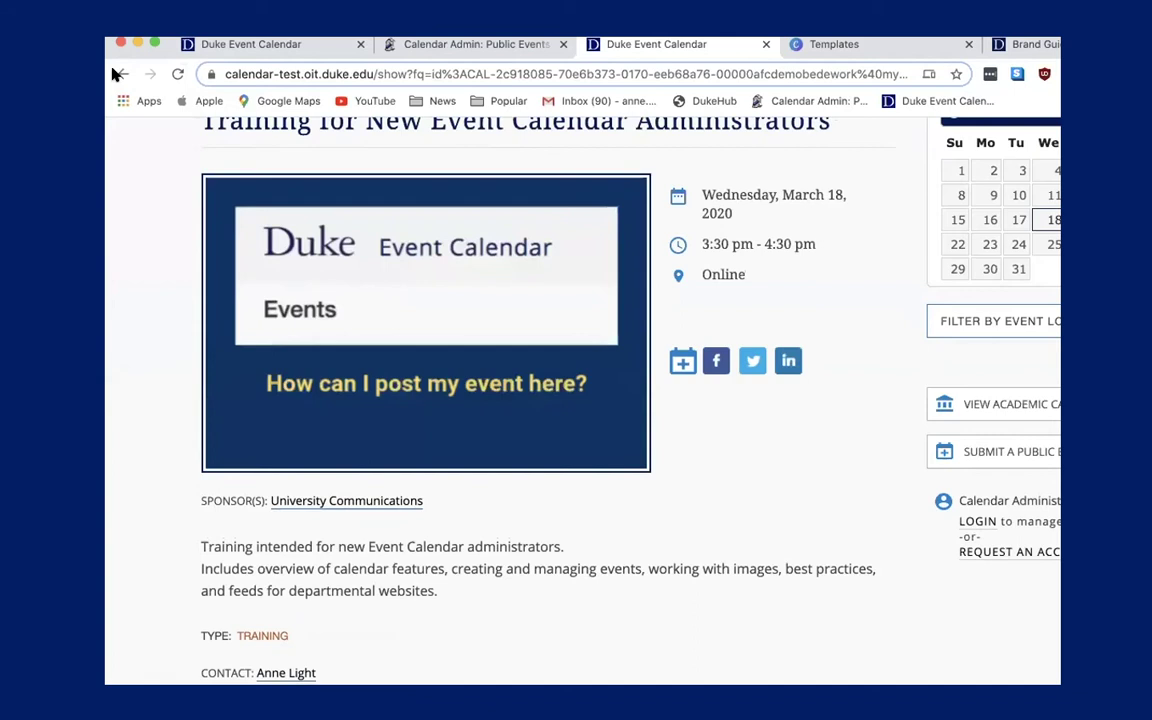
Go back to Featured Events and confirm the work-from-home event shows location 'various'.
click(117, 74)
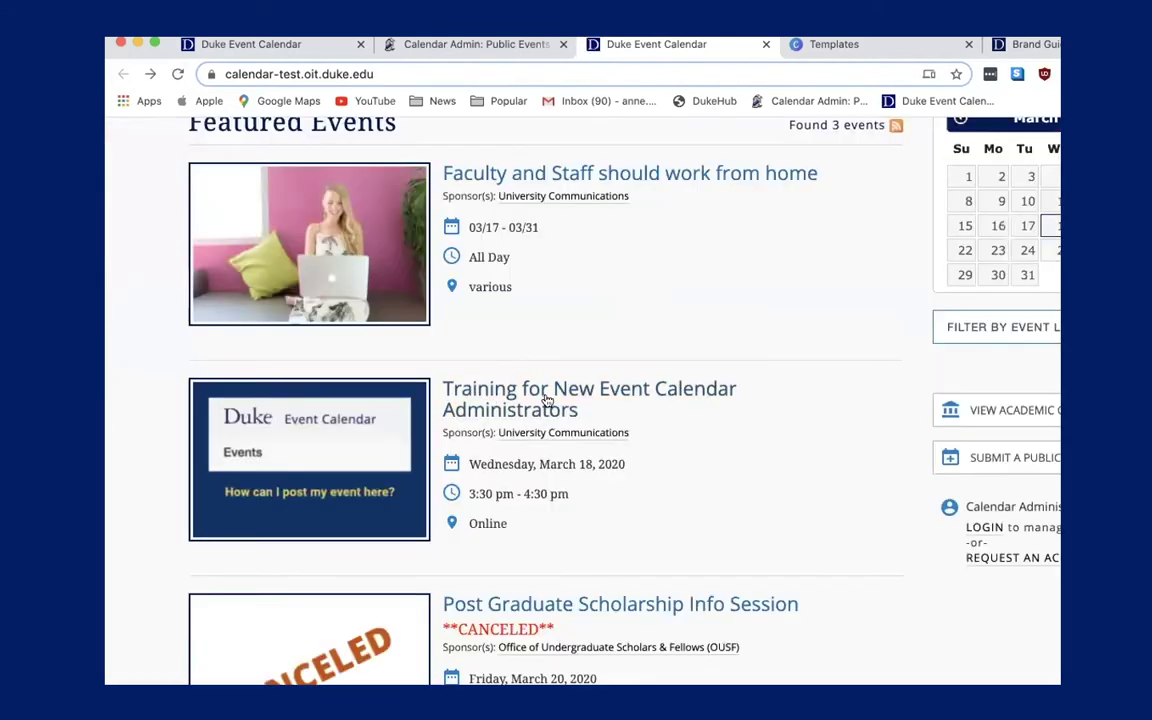
scroll(546, 400, up, 2)
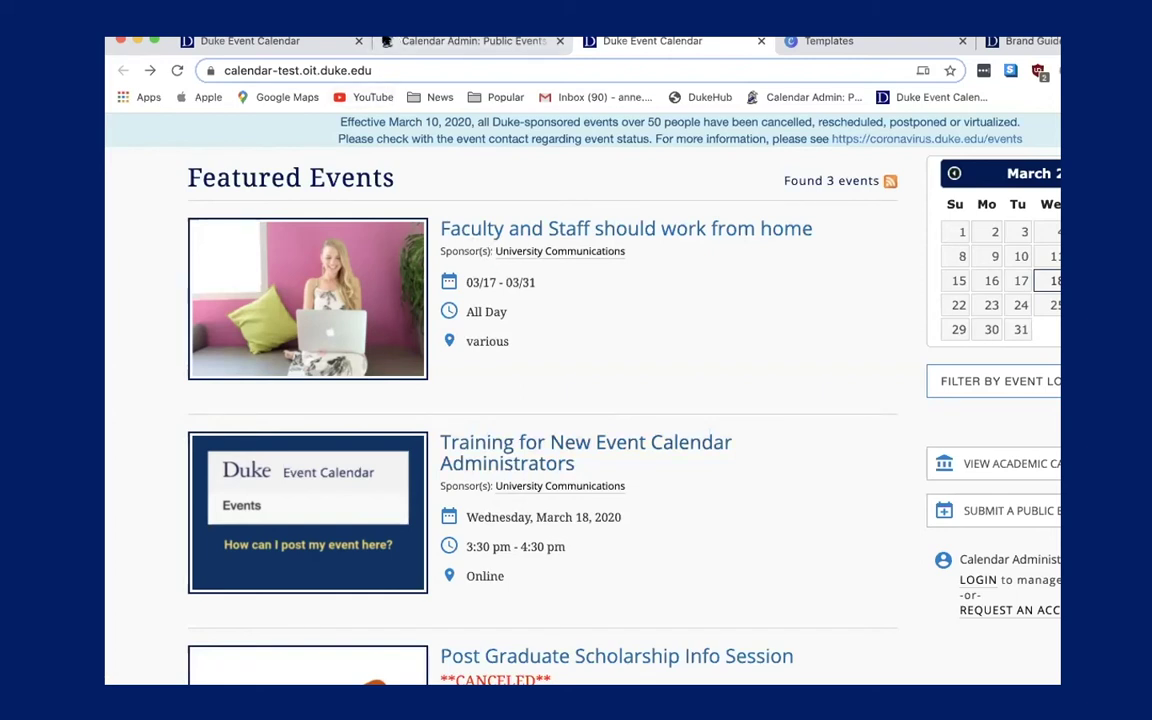
scroll(517, 394, up, 1)
scroll(517, 394, up, 1)
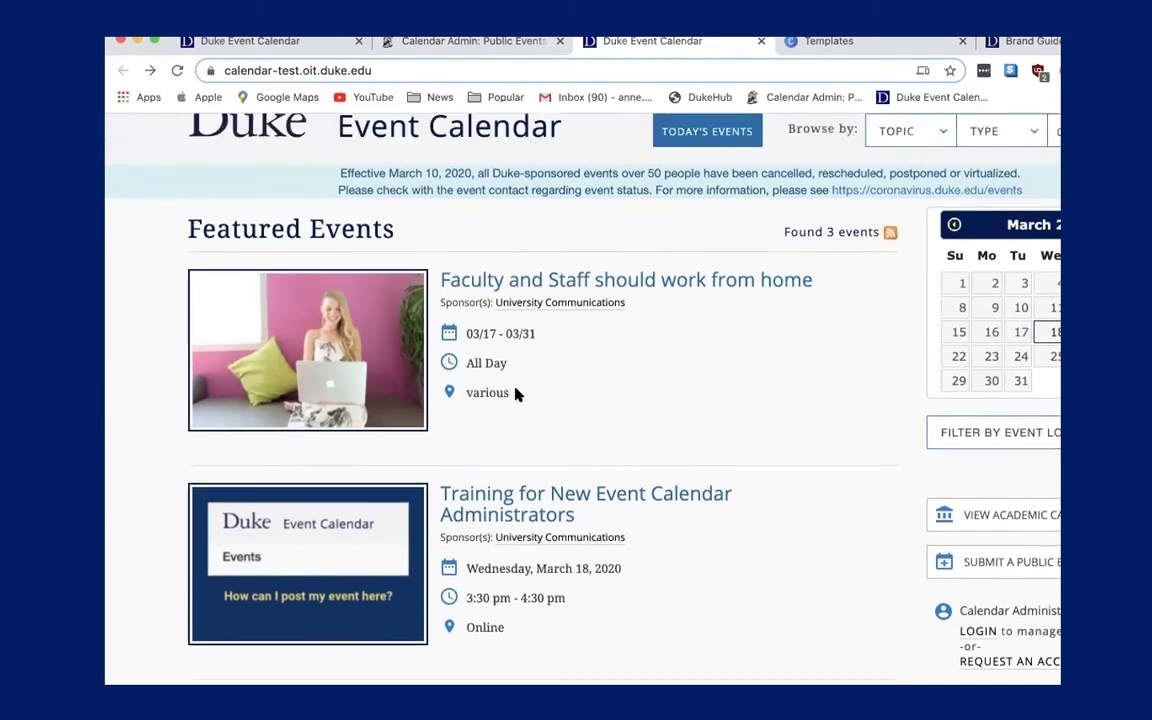
scroll(565, 315, up, 2)
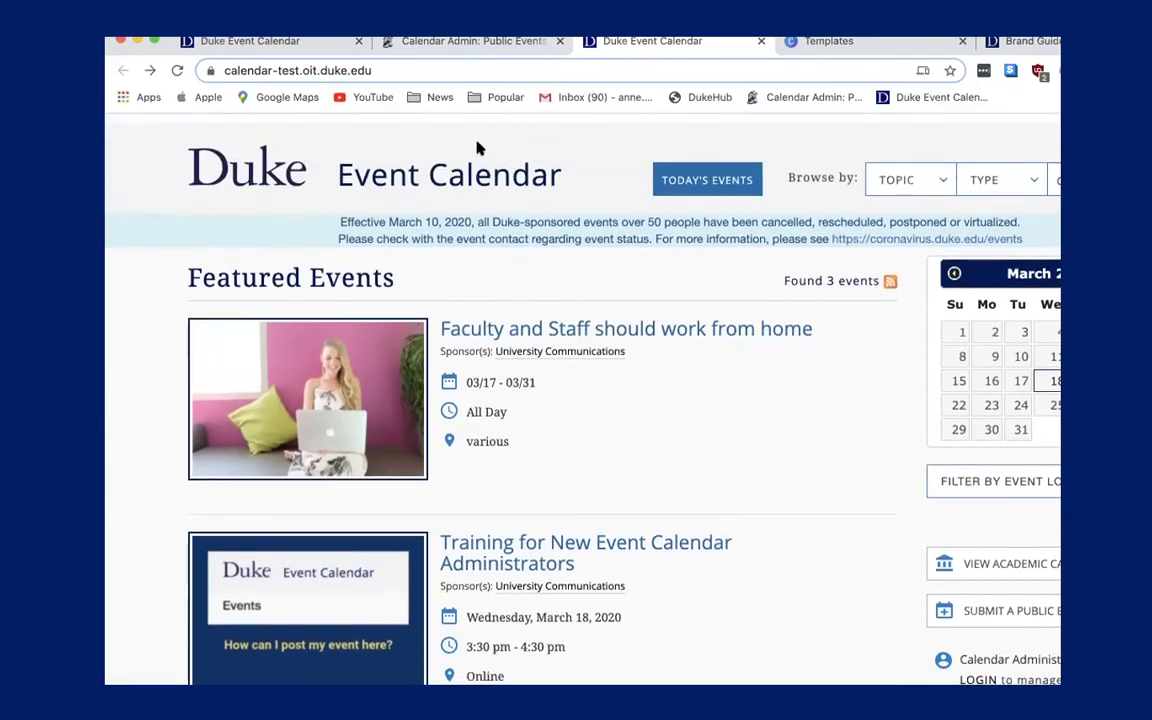
Start a new event in the admin site titled 'party'.
click(476, 44)
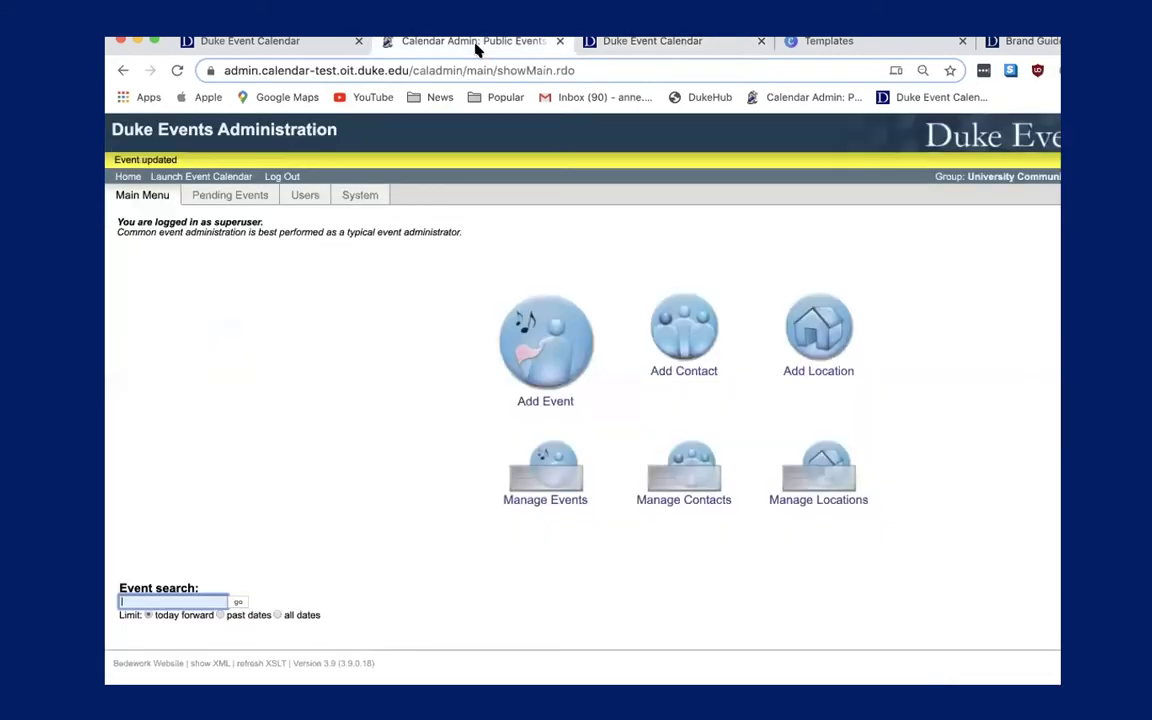
click(548, 337)
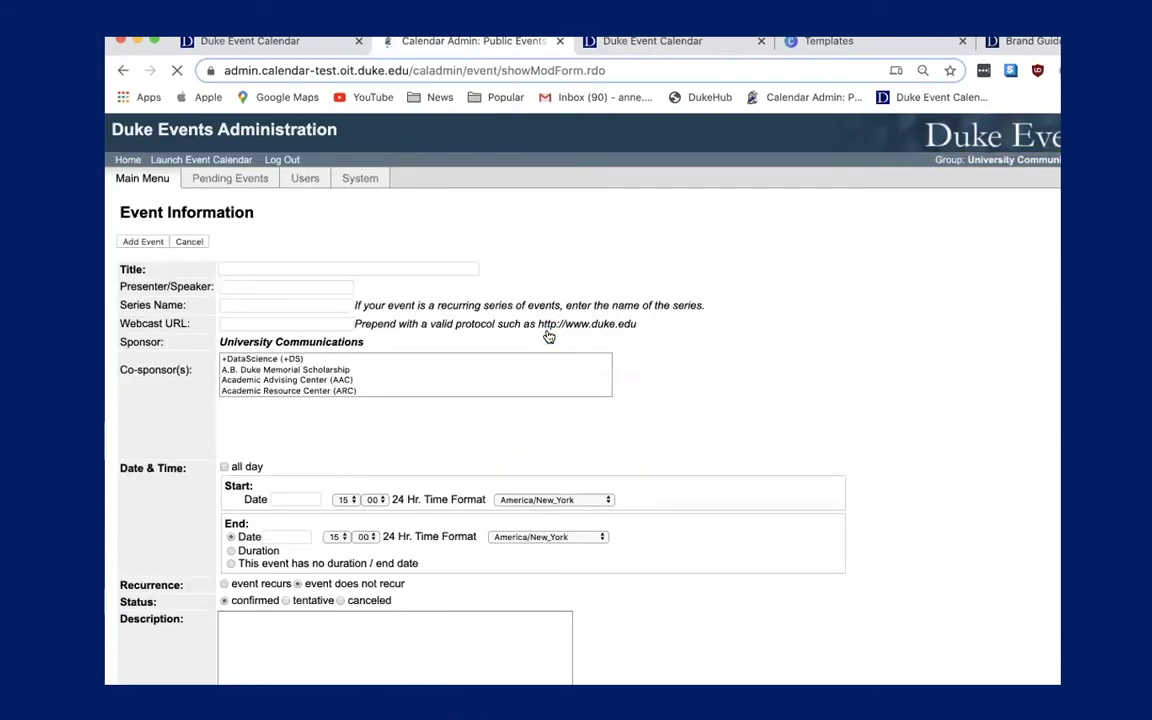
click(415, 264)
click(417, 267)
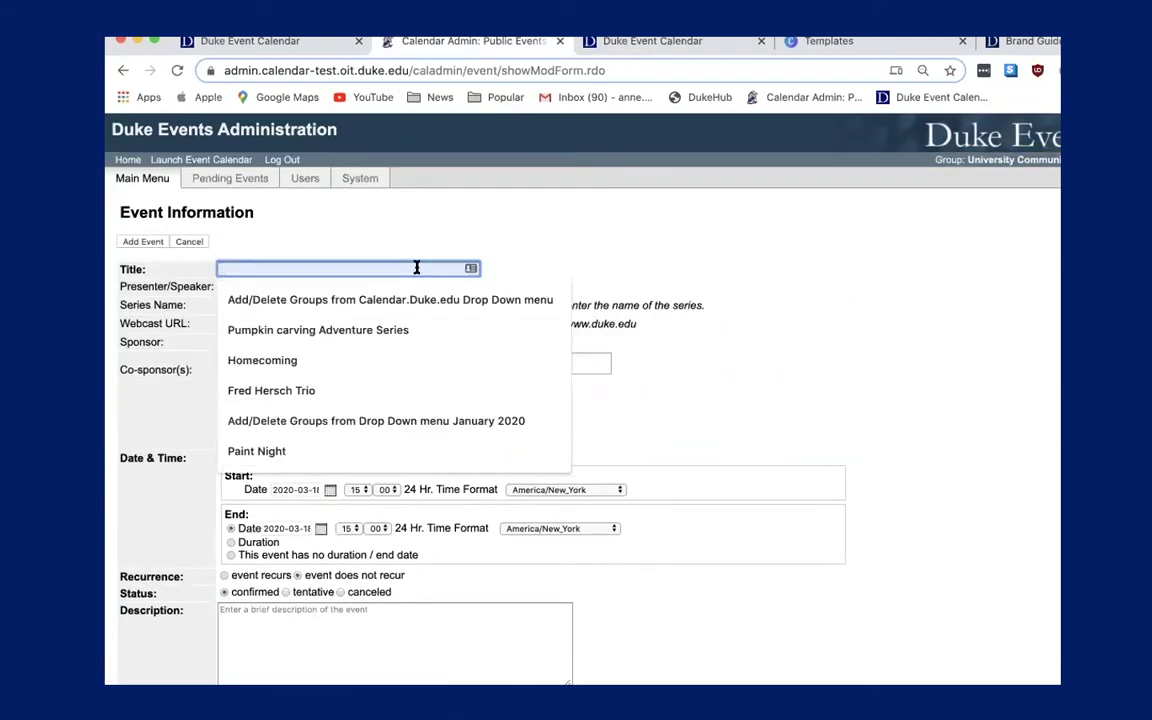
text(party)
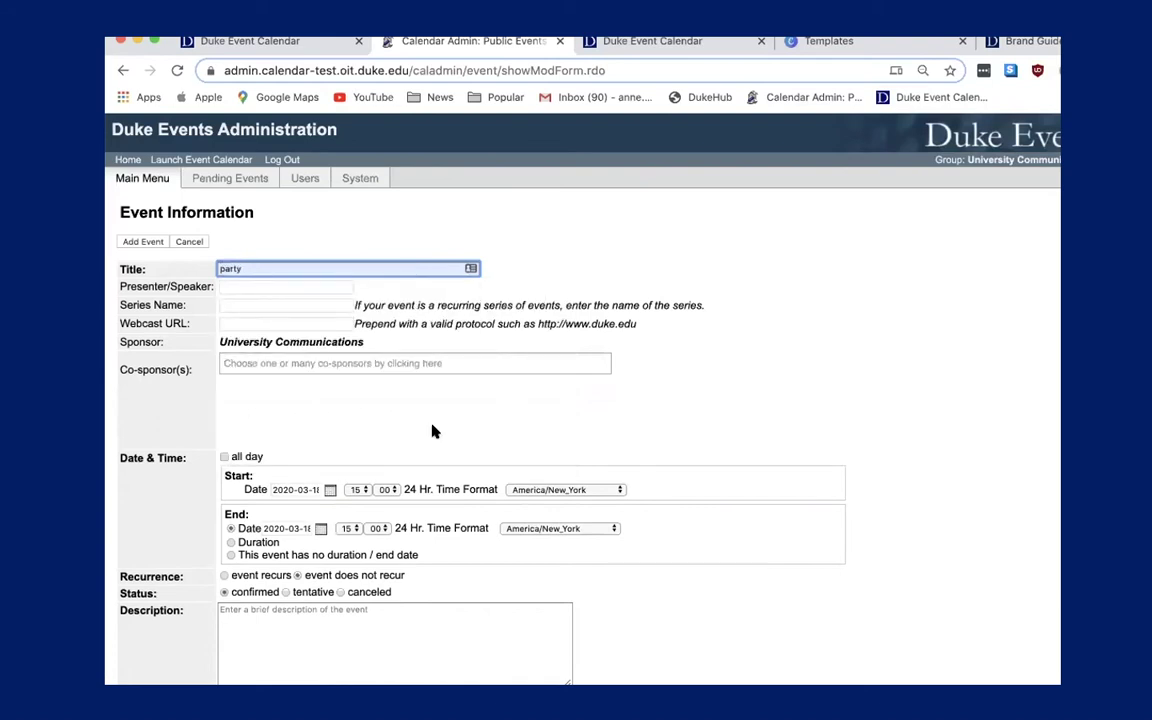
Set the party event's start date to May 18, 2020.
scroll(430, 430, down, 2)
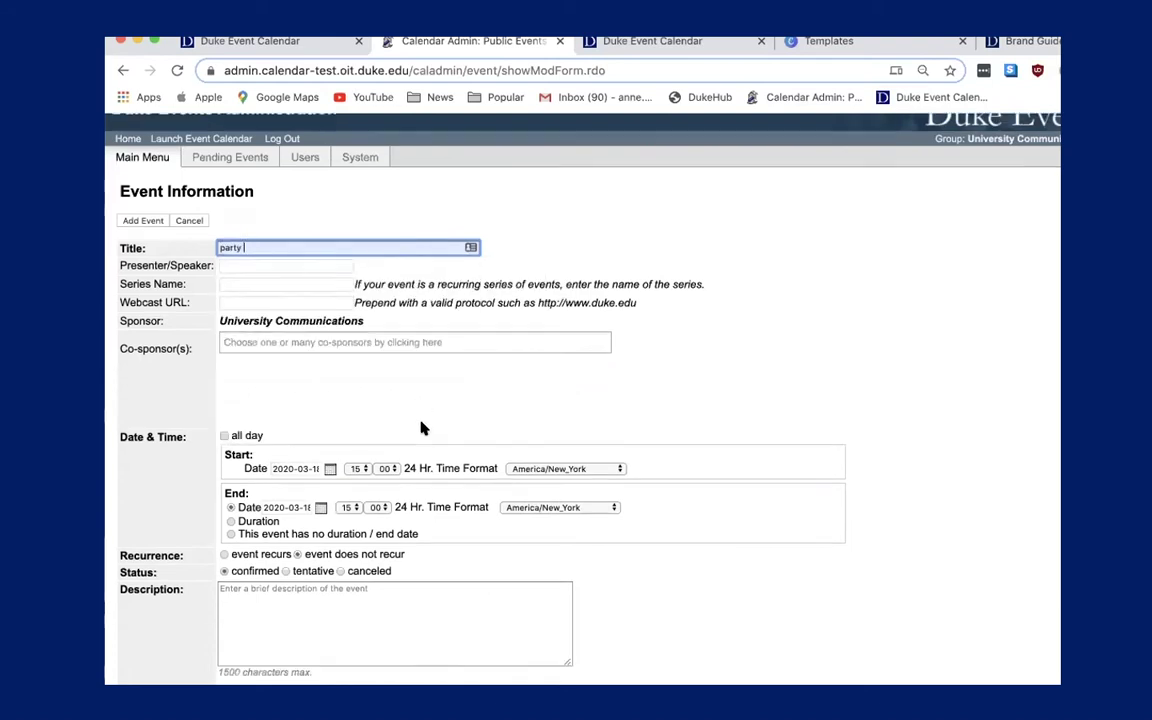
click(329, 390)
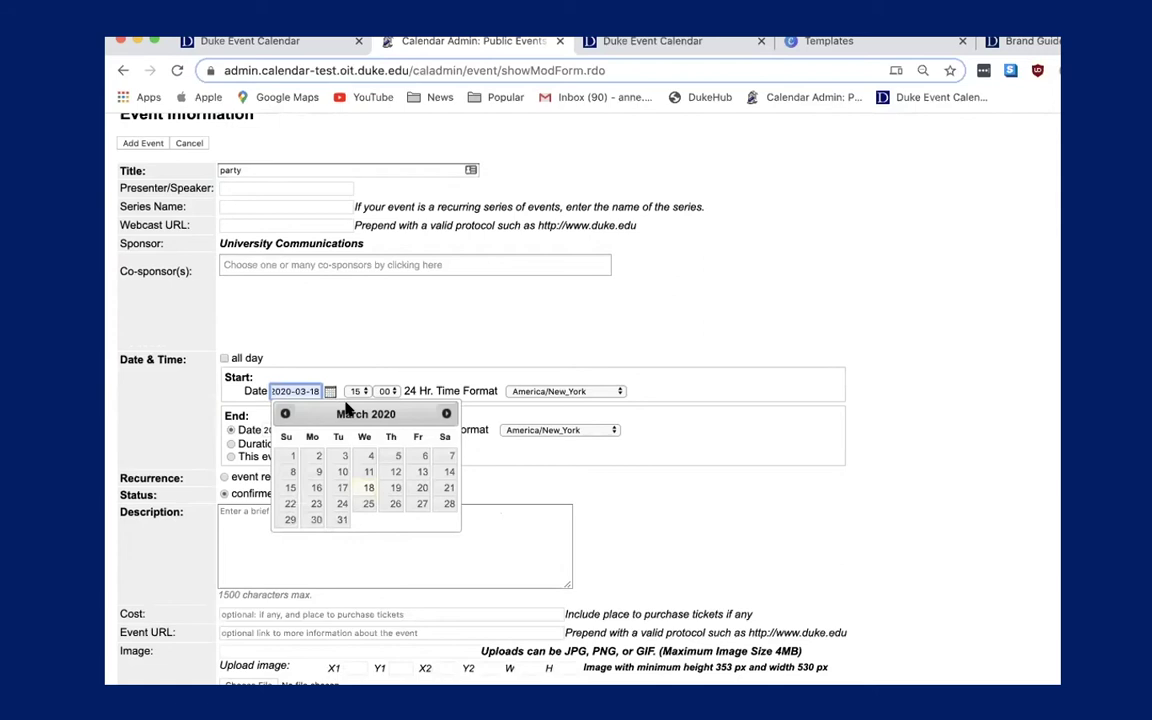
click(446, 413)
click(446, 413)
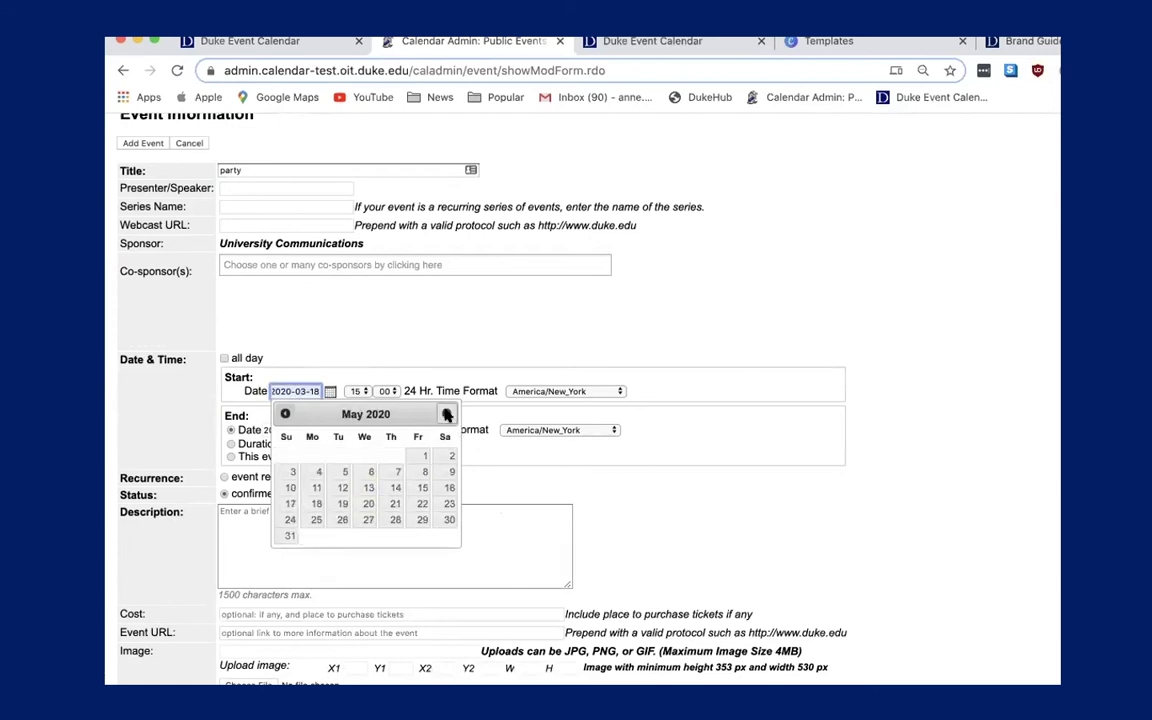
click(315, 503)
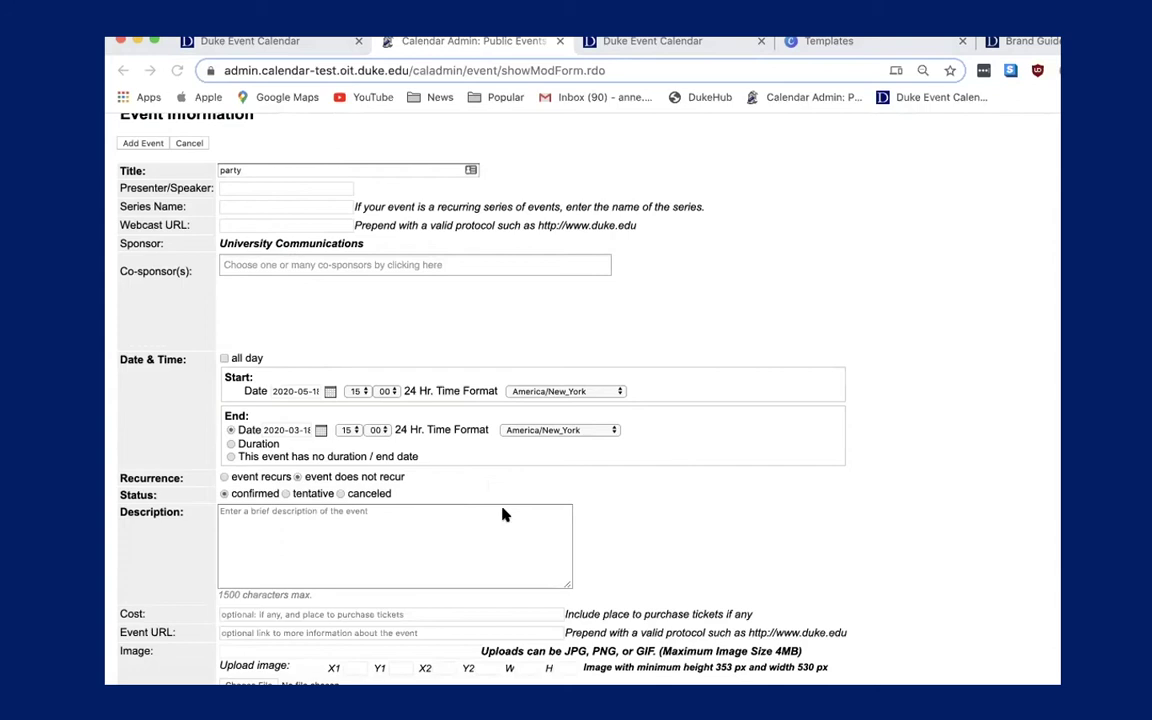
click(287, 524)
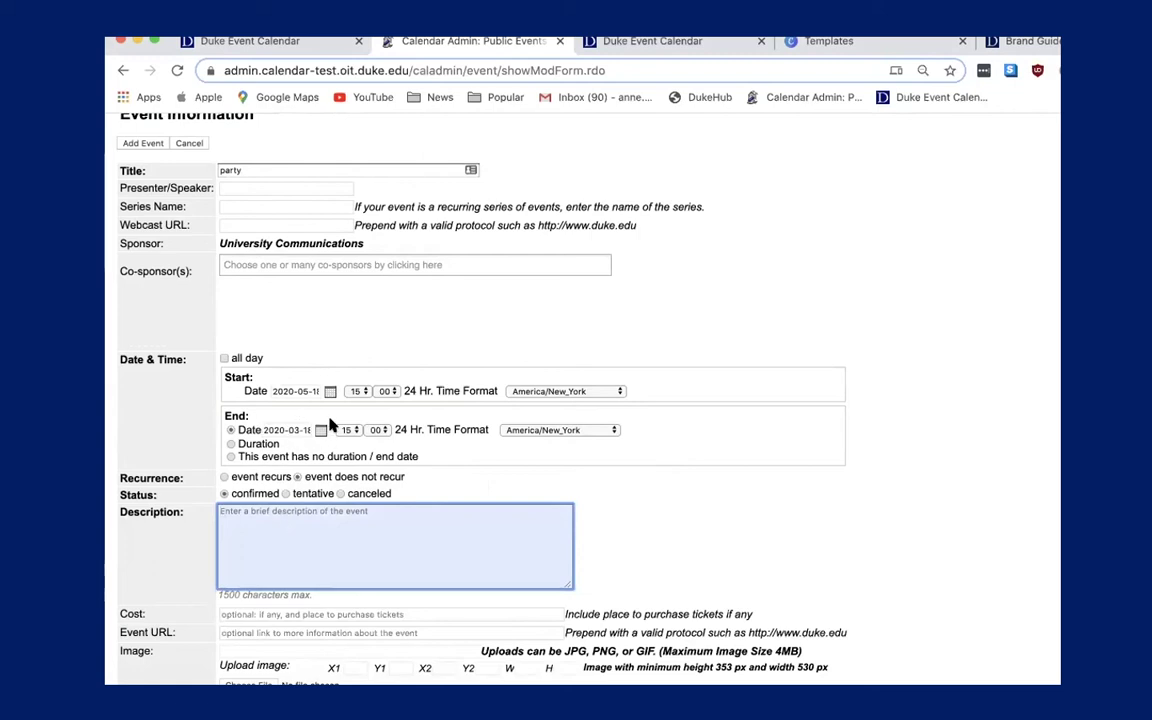
Switch the party event's end to Duration and set the hours to 2.
click(232, 443)
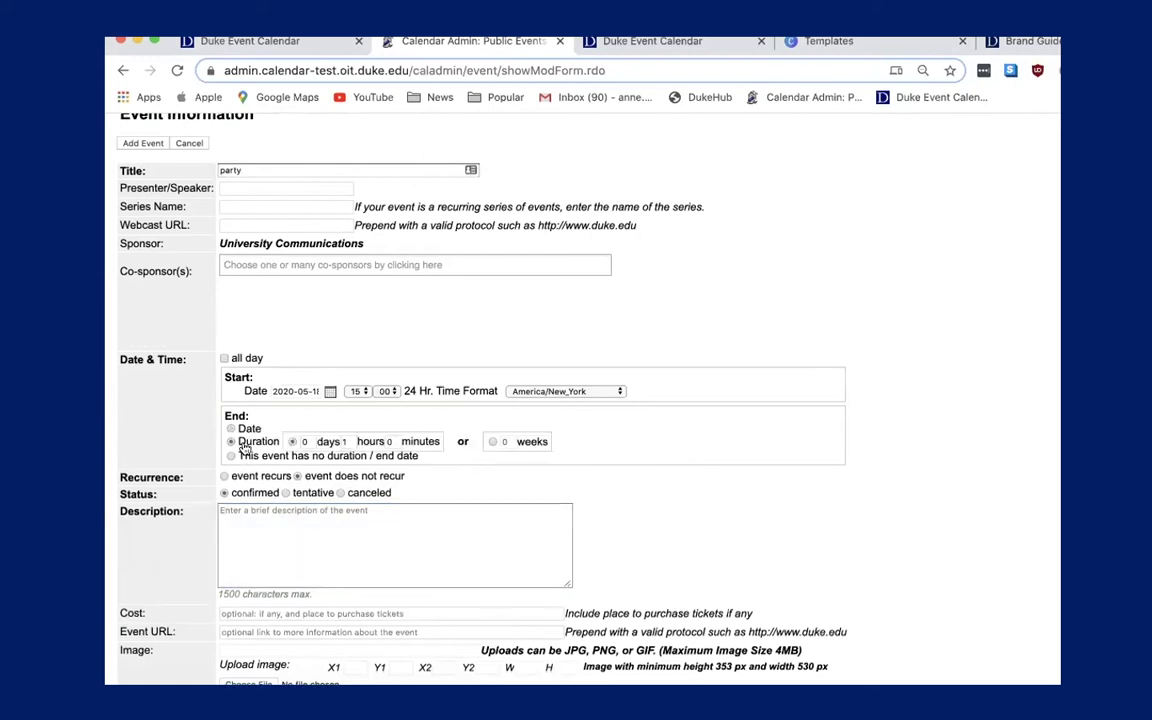
text(1)
key(BackSpace)
text(2)
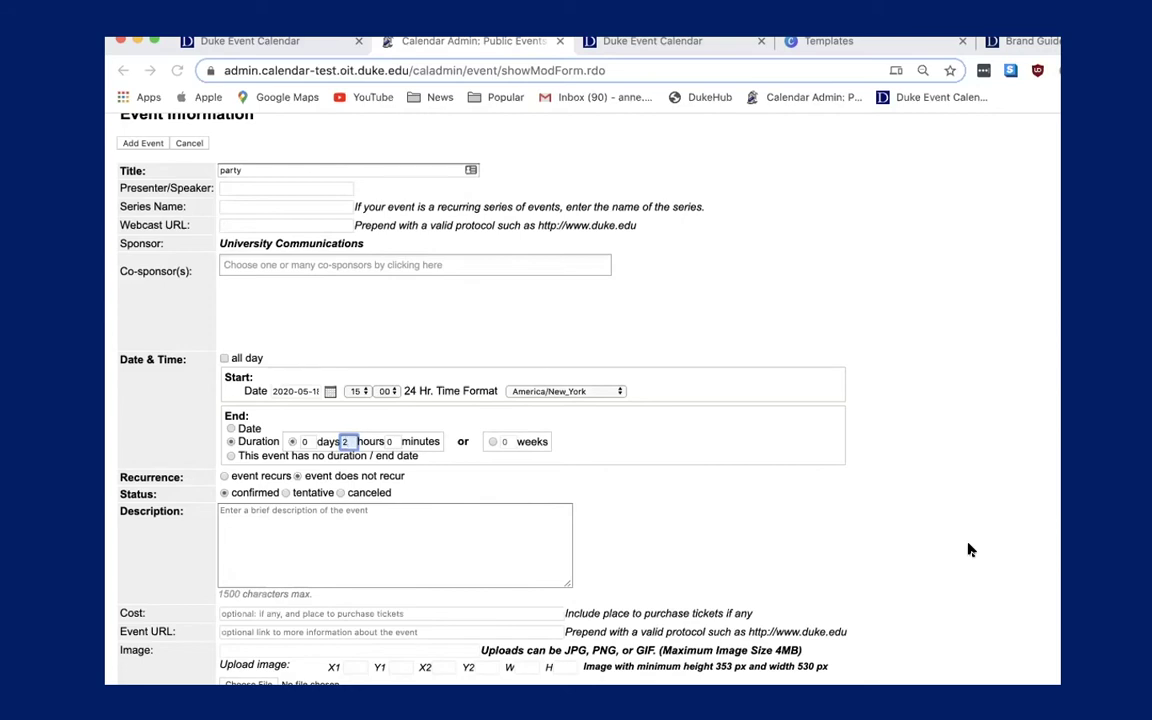
scroll(760, 560, down, 3)
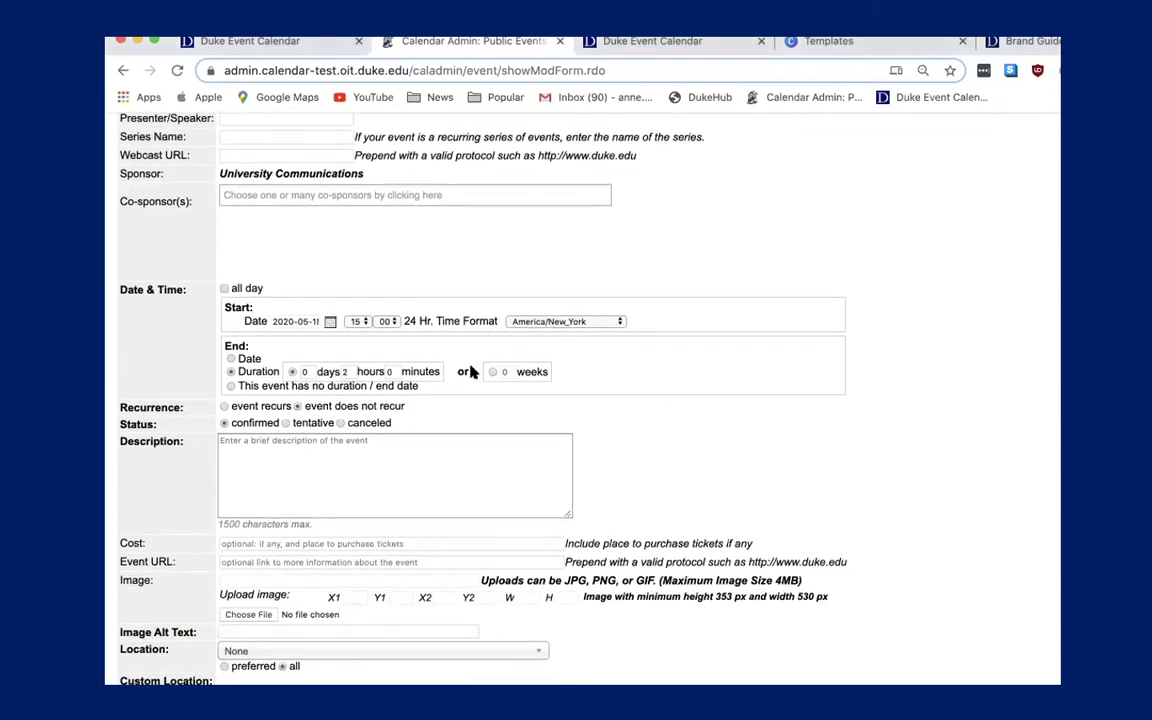
scroll(470, 371, up, 3)
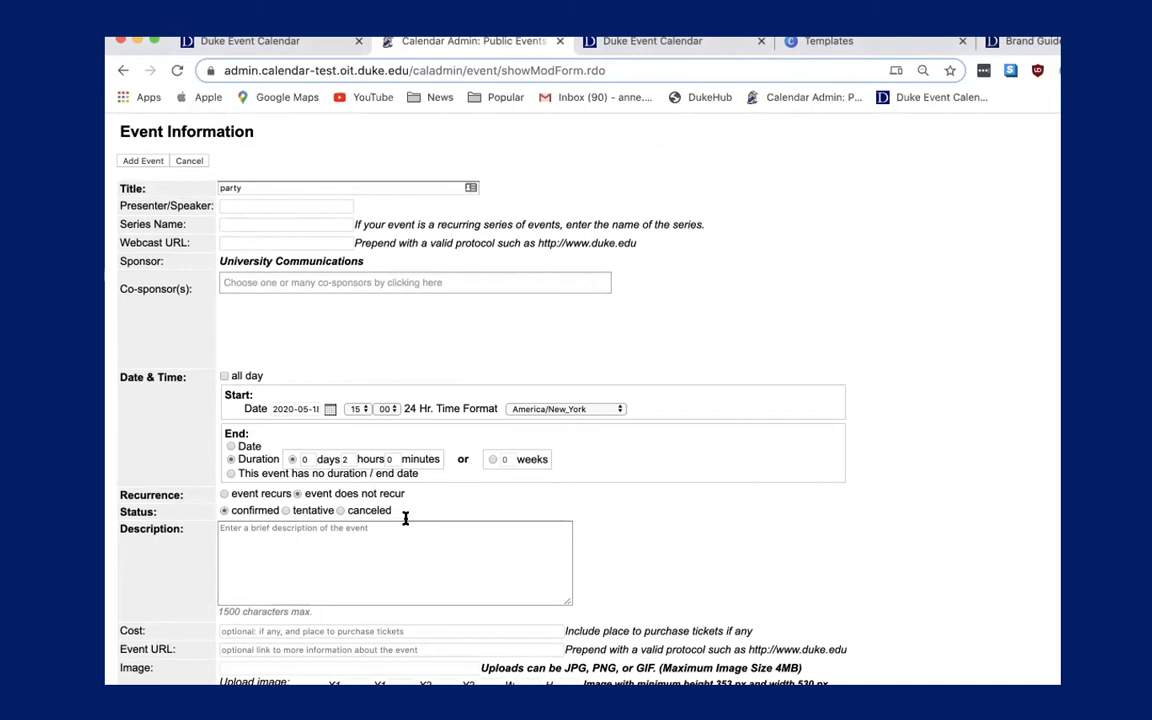
scroll(405, 518, down, 1)
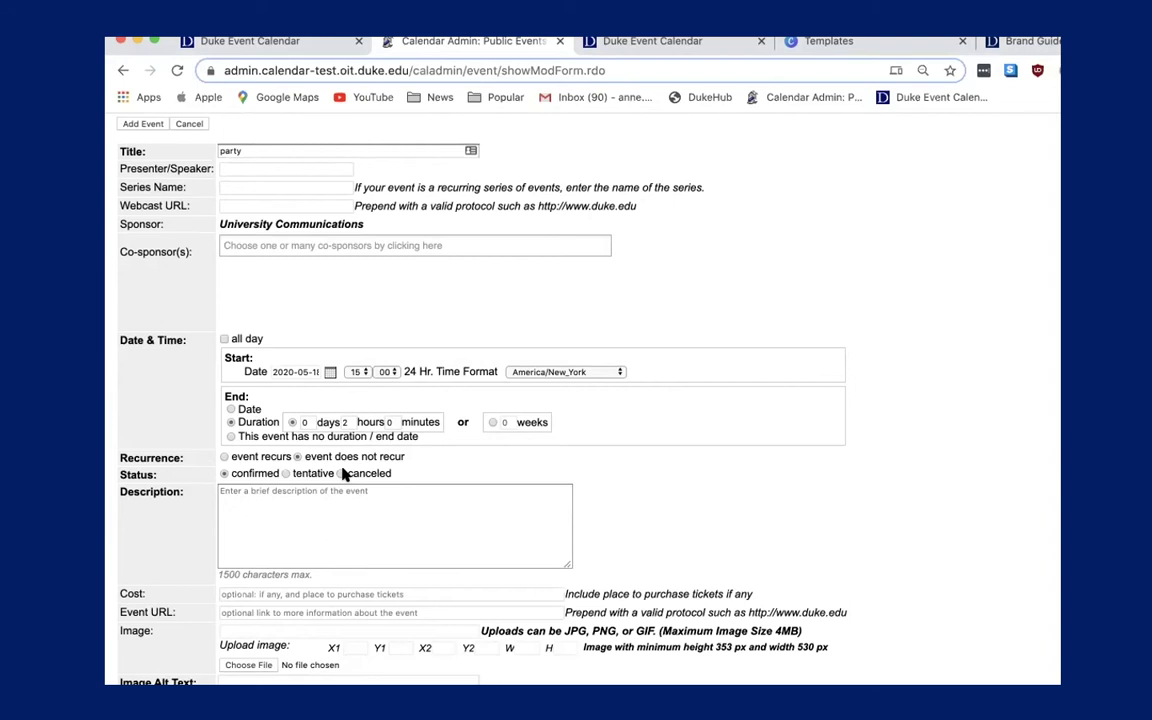
Enter 'come celebrate back to campus' as the party event's description.
click(376, 491)
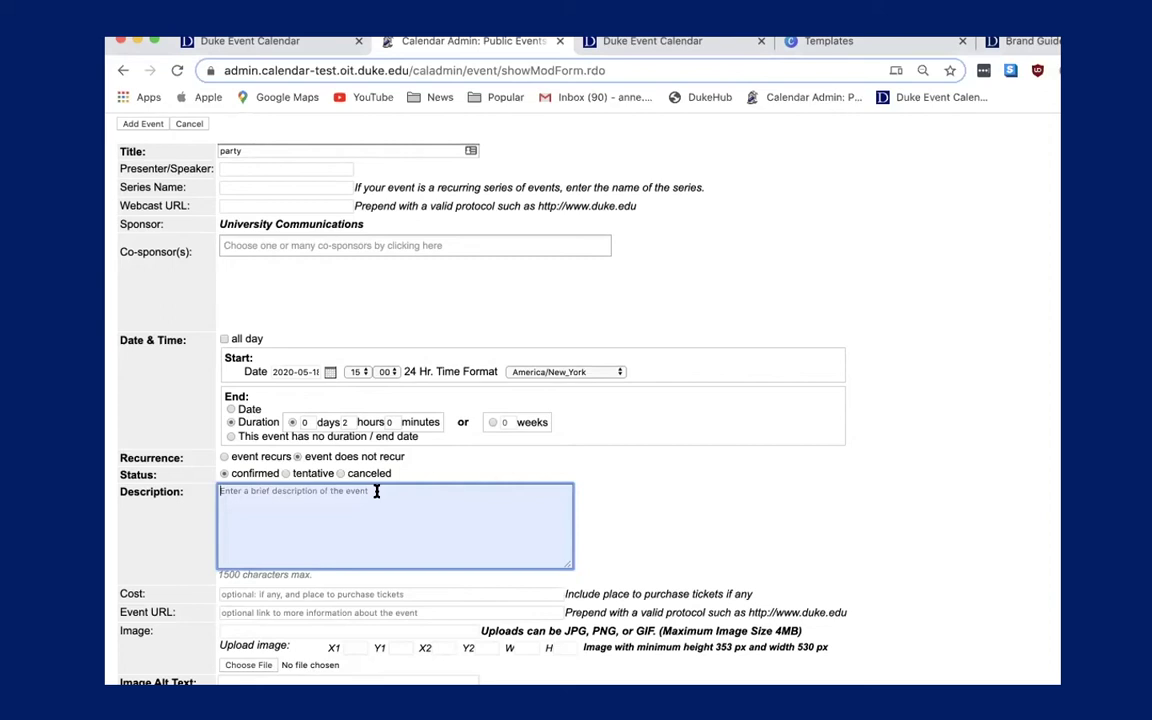
key(shift)
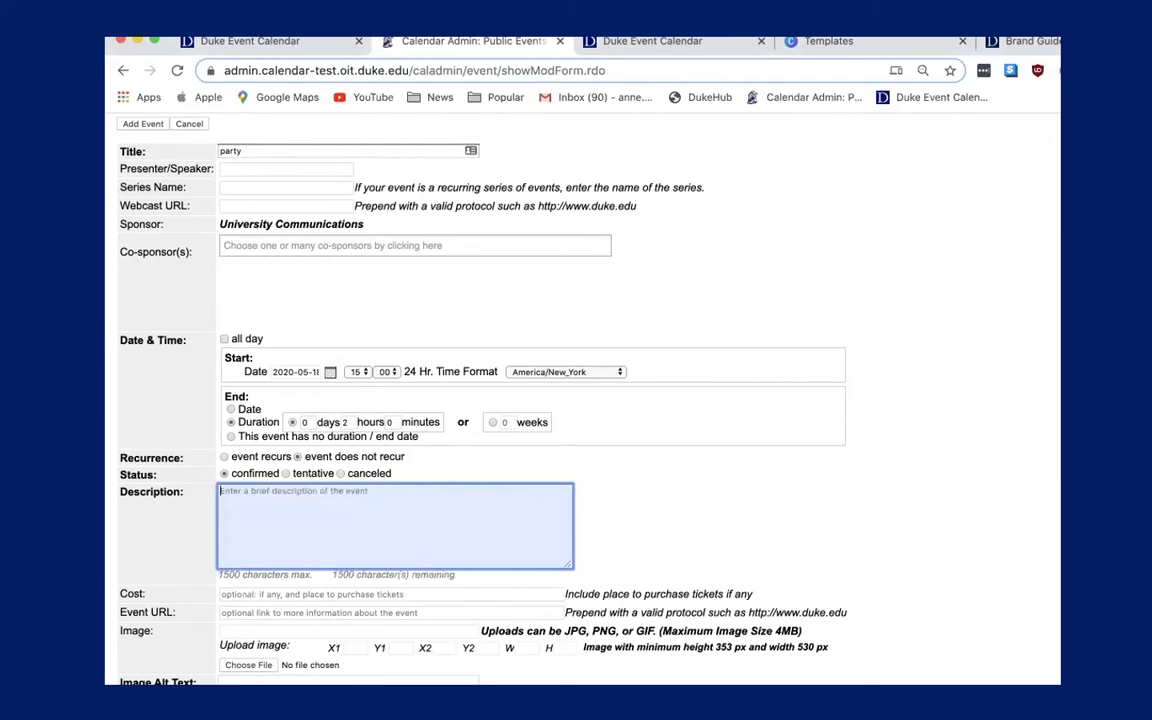
text(com)
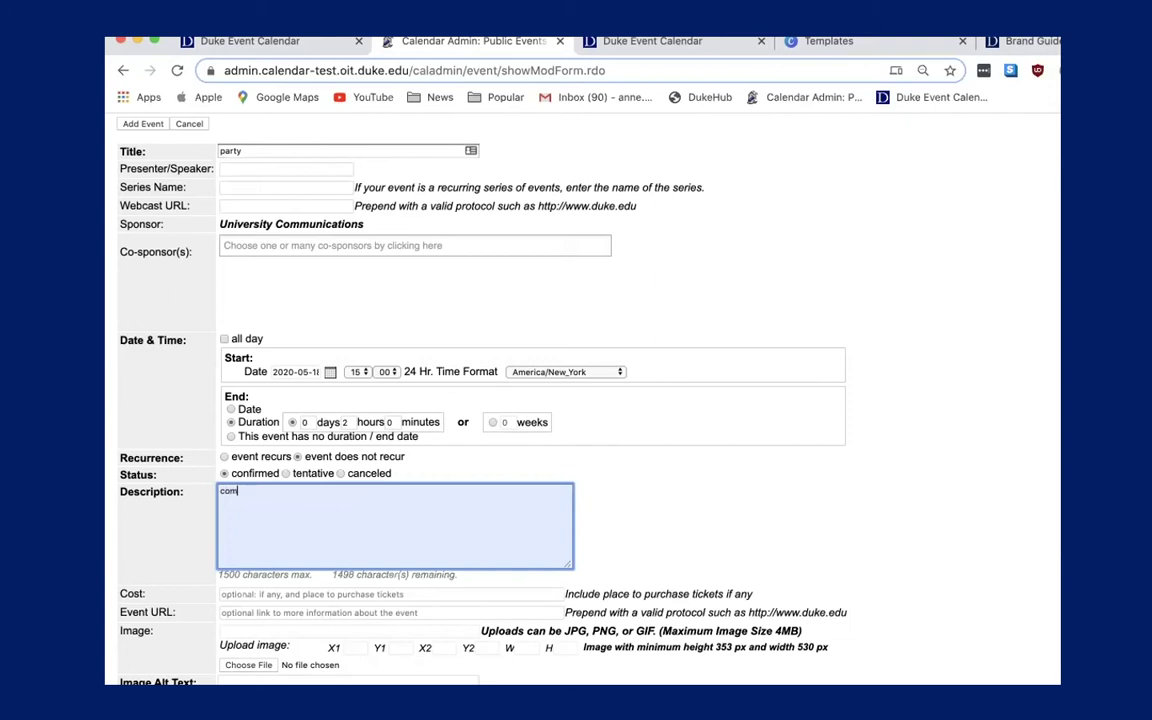
text(e celebrate bak)
key(BackSpace)
key(BackSpace)
text(ck to campus)
click(692, 537)
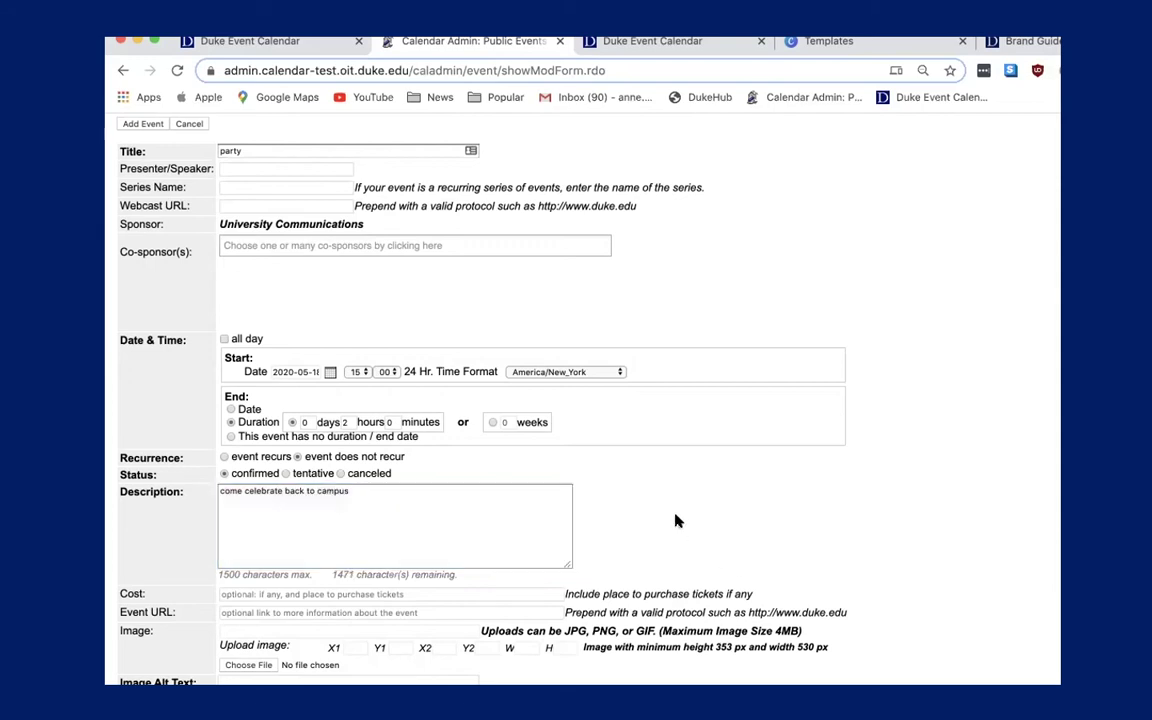
scroll(640, 520, down, 3)
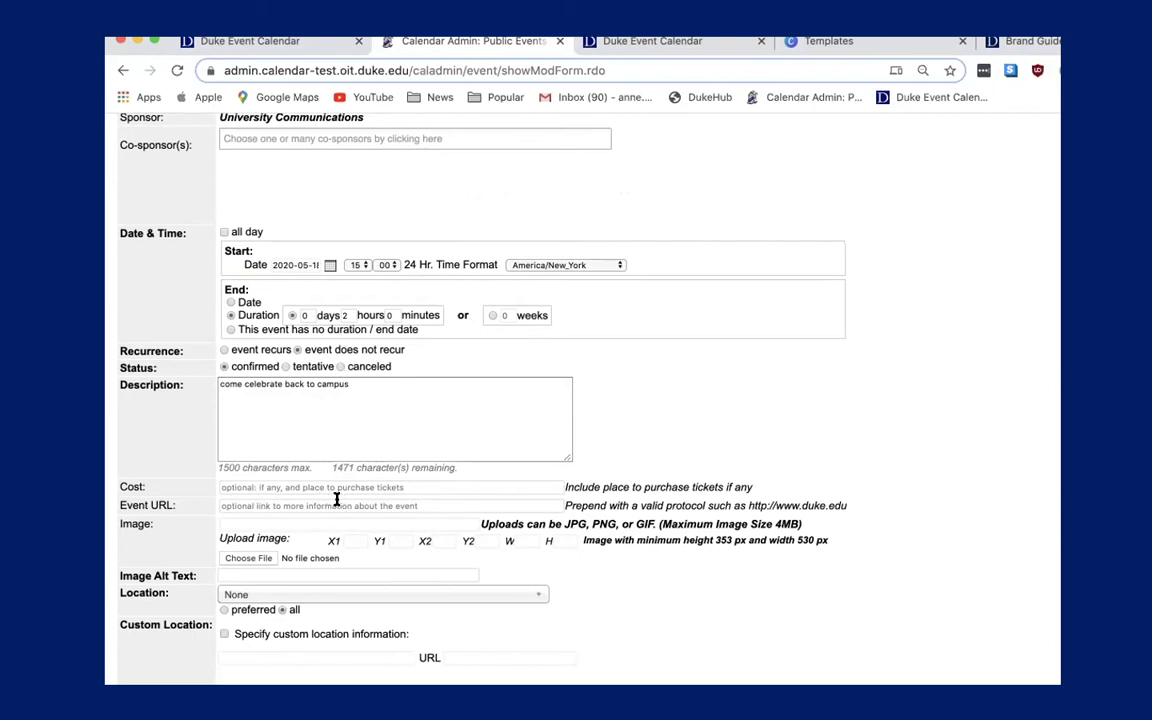
scroll(302, 450, down, 2)
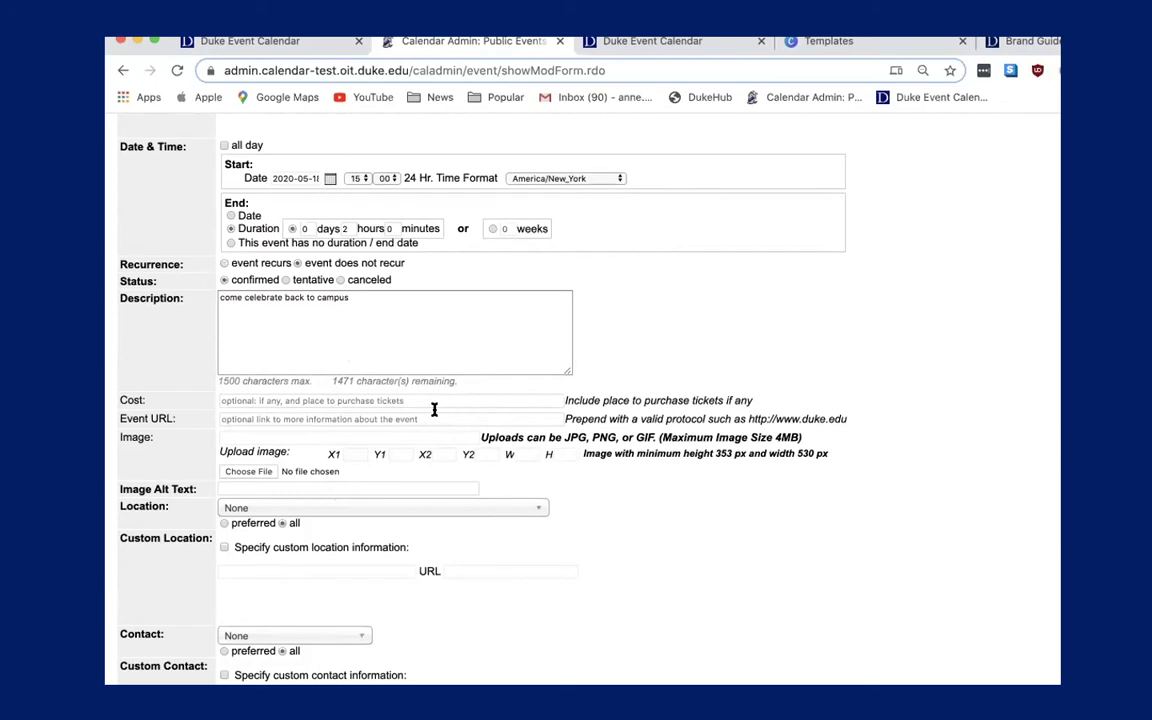
click(230, 422)
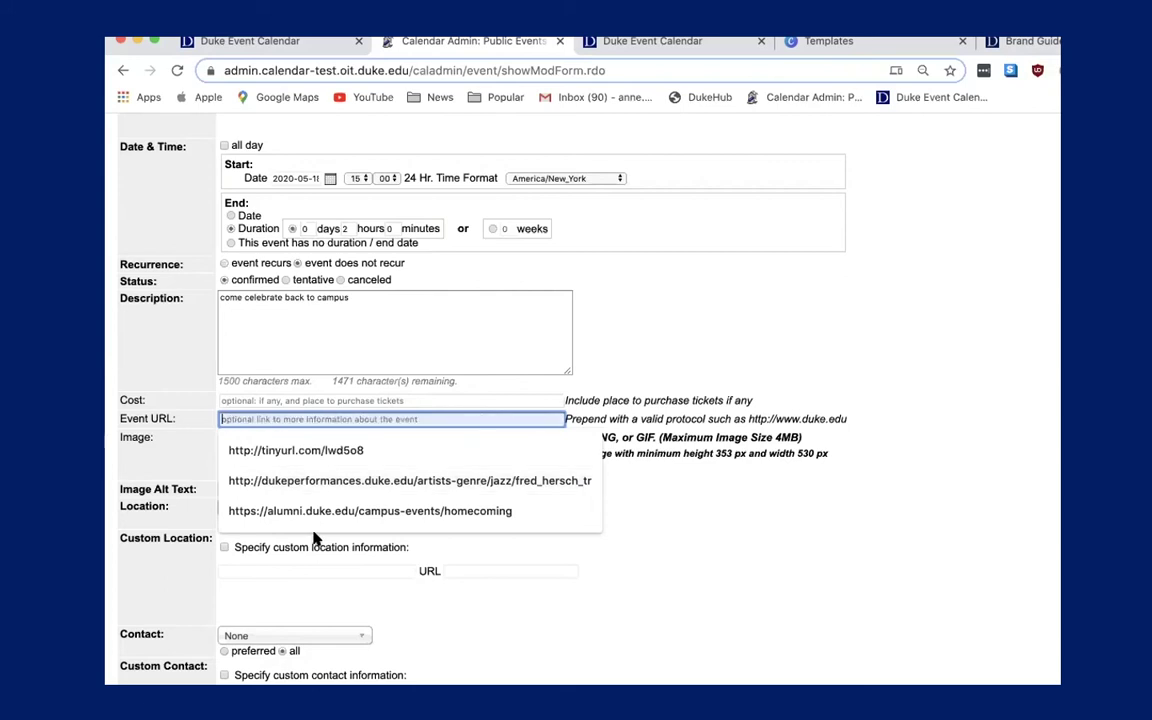
click(334, 511)
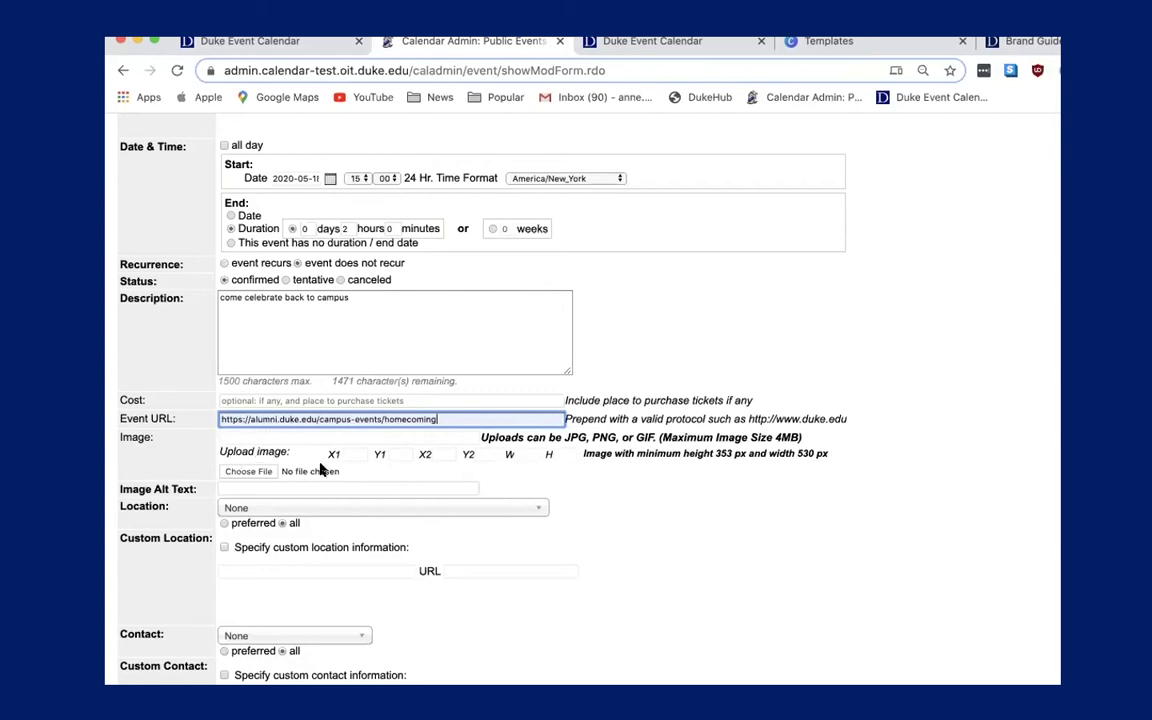
scroll(380, 580, down, 2)
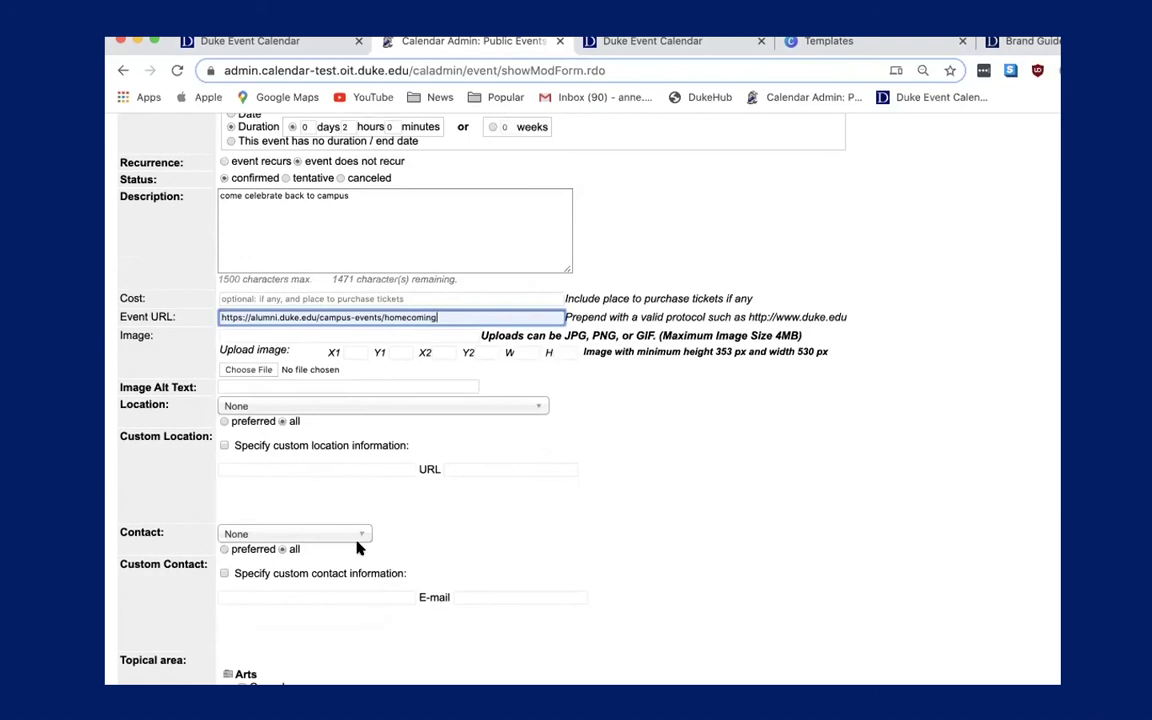
click(306, 404)
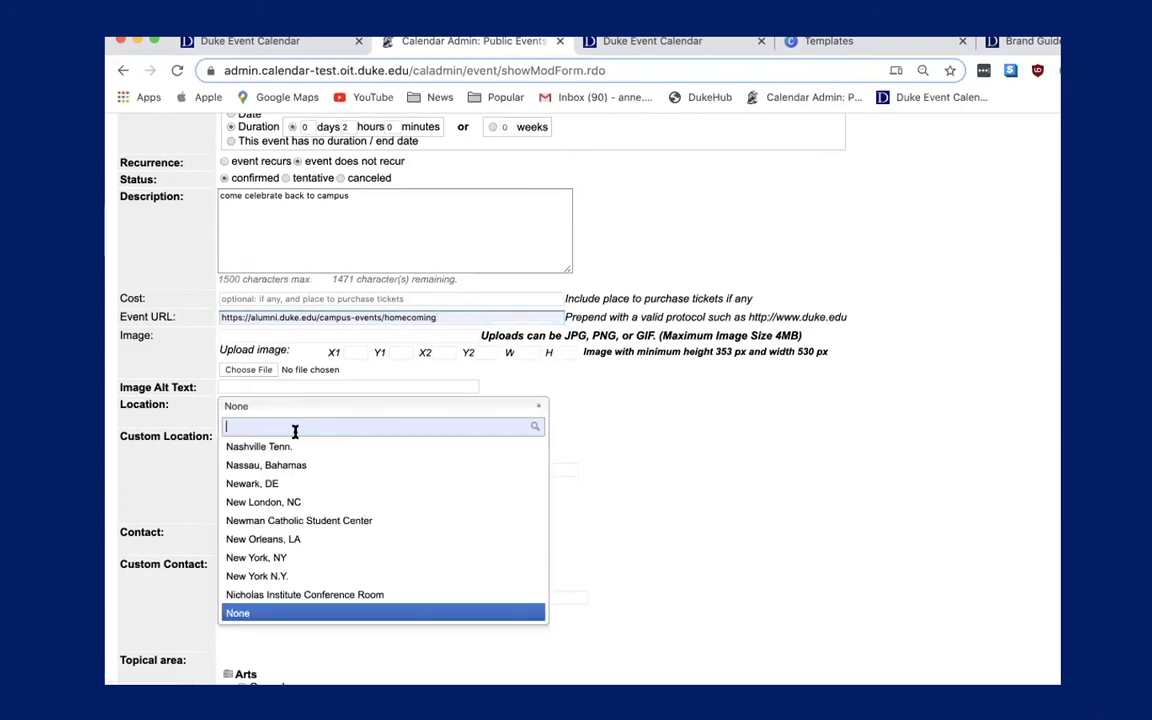
Search 'penn' and set the party event's location to Penn Pavilion.
text(penn)
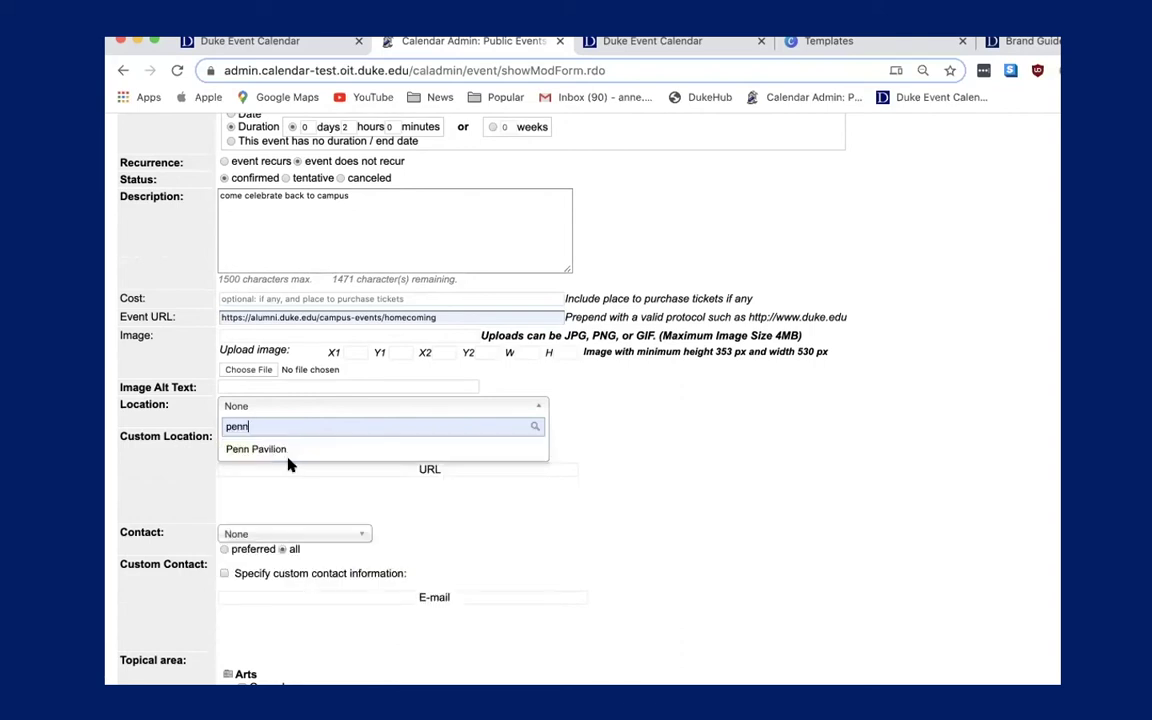
click(290, 450)
scroll(310, 516, down, 3)
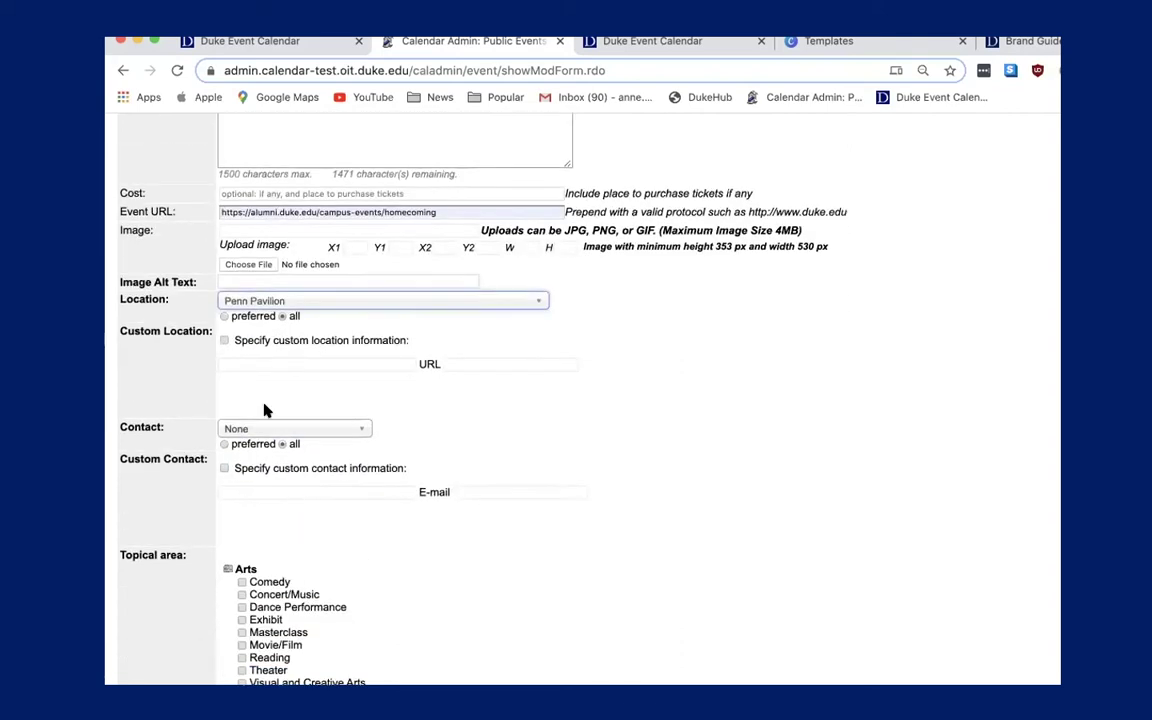
Search the contact list by the staff member's surname and make them the event contact.
click(270, 430)
text(light)
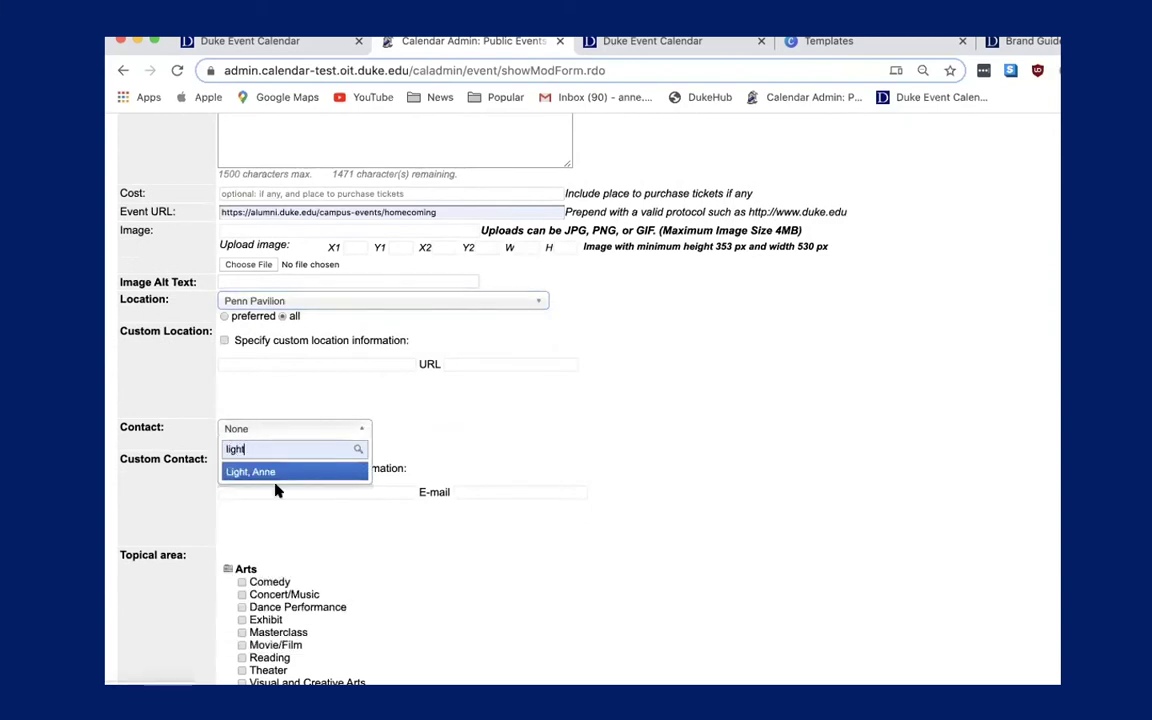
click(305, 473)
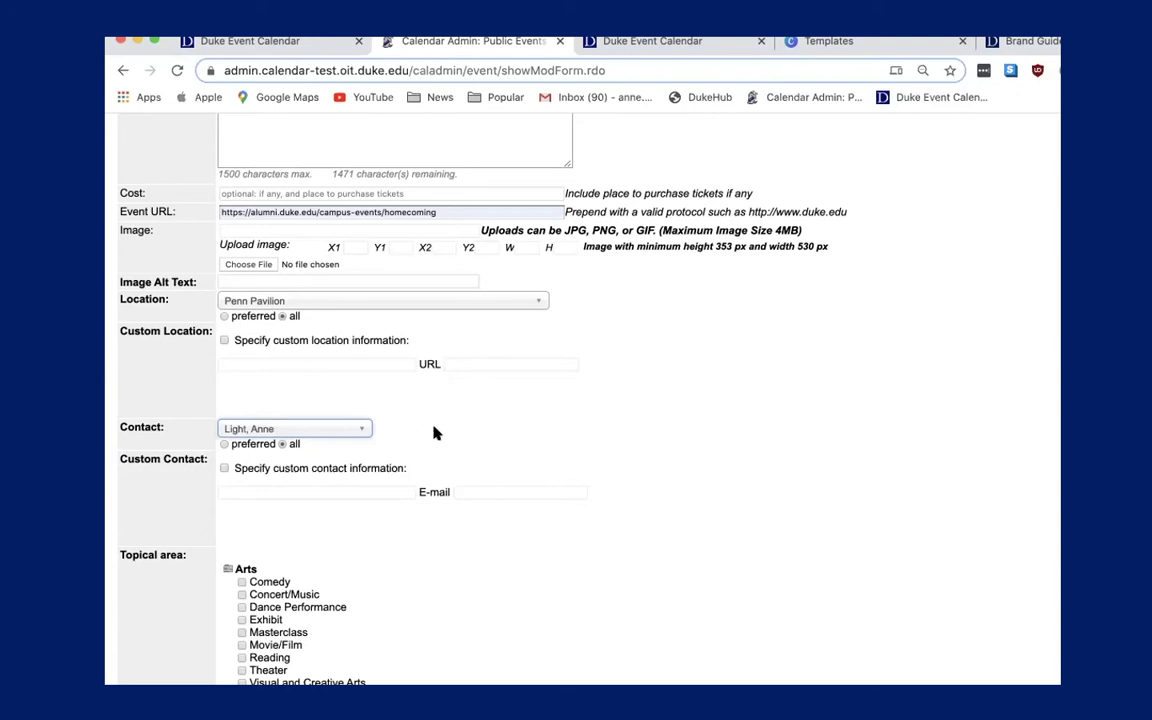
click(380, 302)
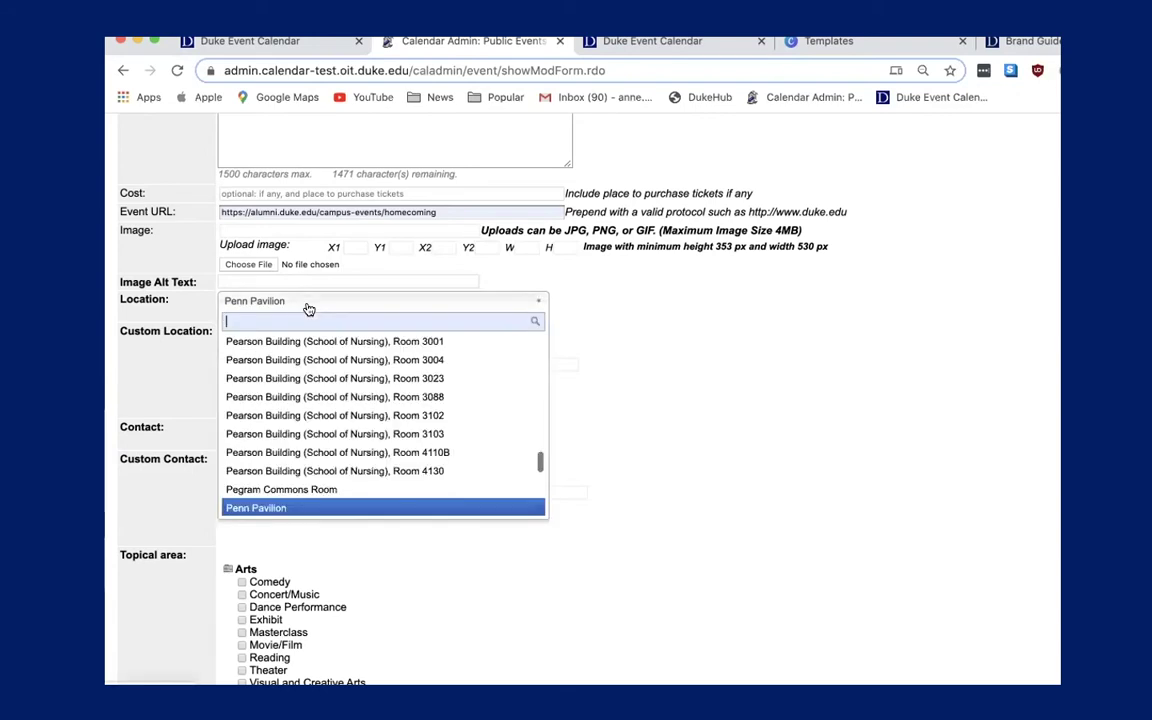
click(334, 508)
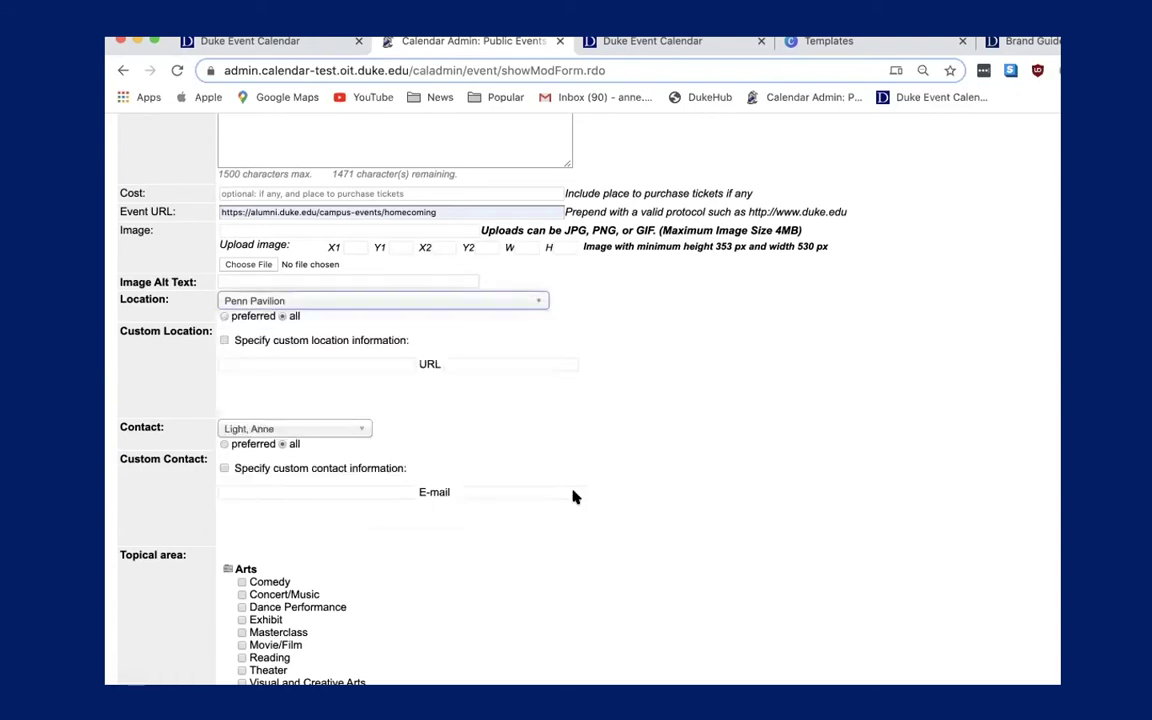
scroll(640, 497, down, 1)
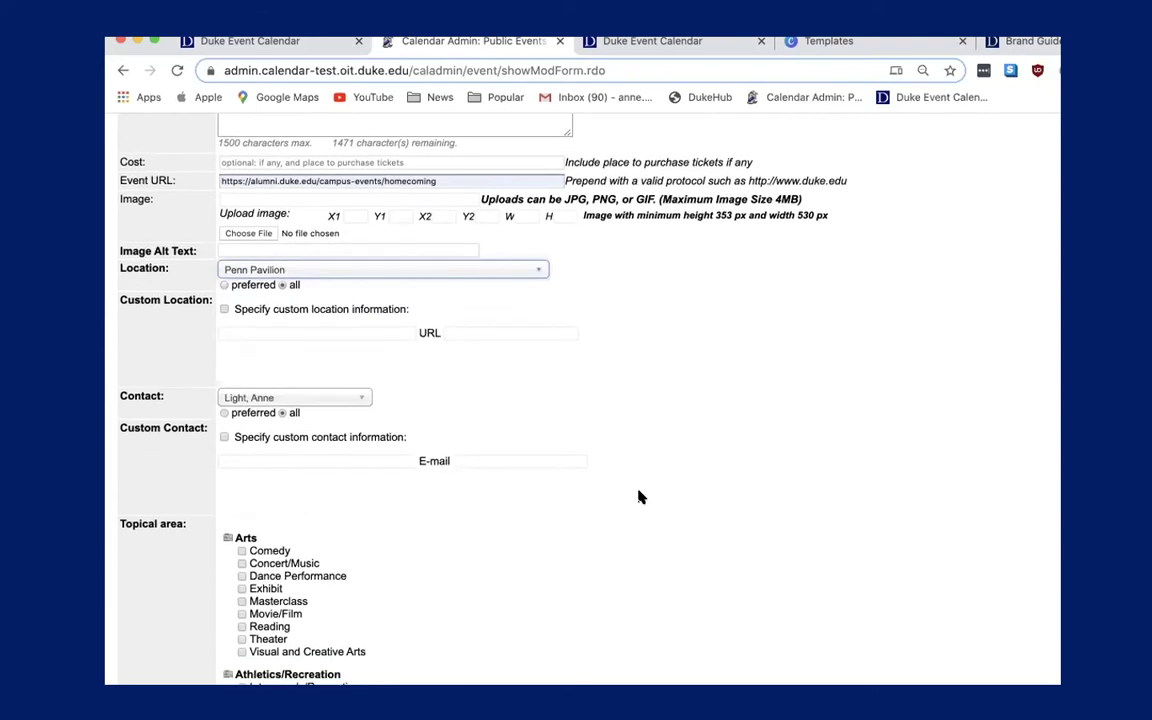
scroll(640, 497, down, 3)
scroll(640, 497, down, 4)
scroll(640, 497, up, 6)
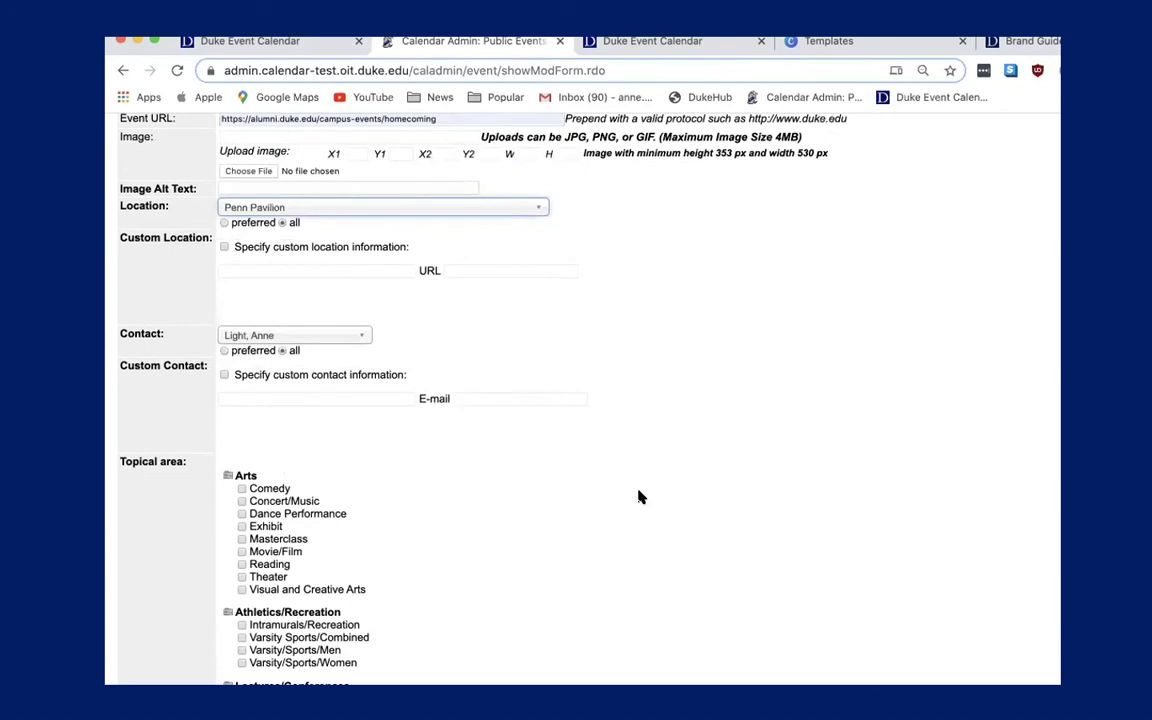
scroll(640, 497, down, 11)
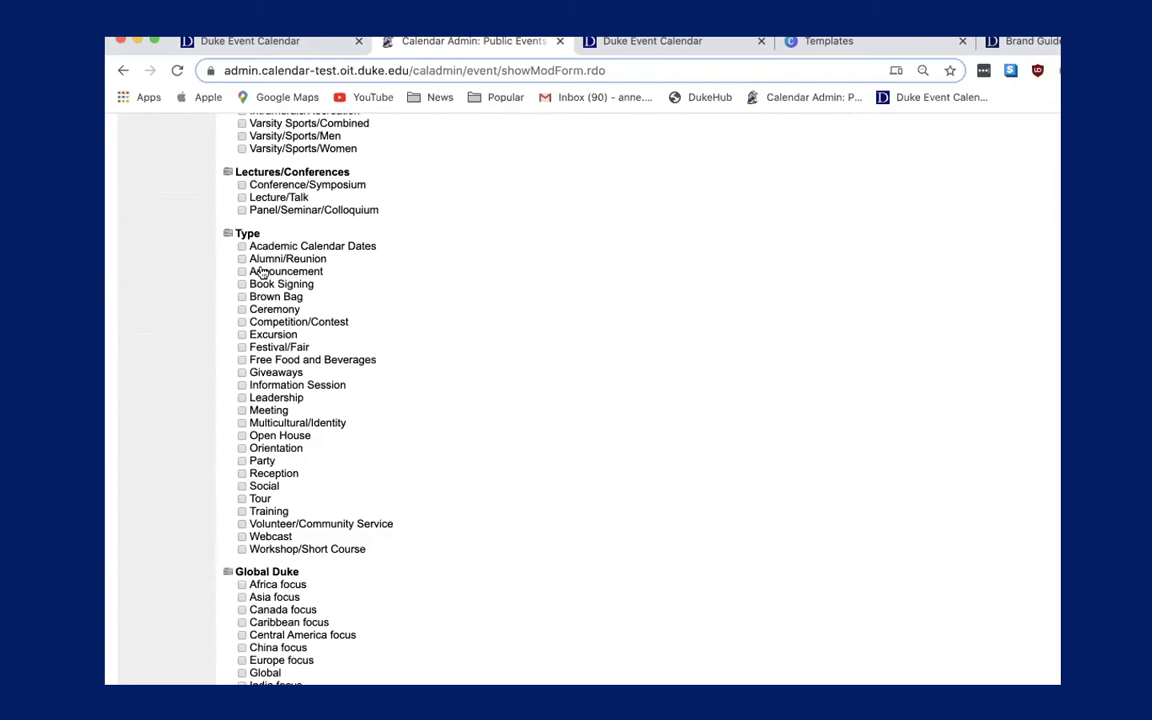
click(242, 461)
scroll(305, 483, up, 2)
scroll(305, 483, up, 1)
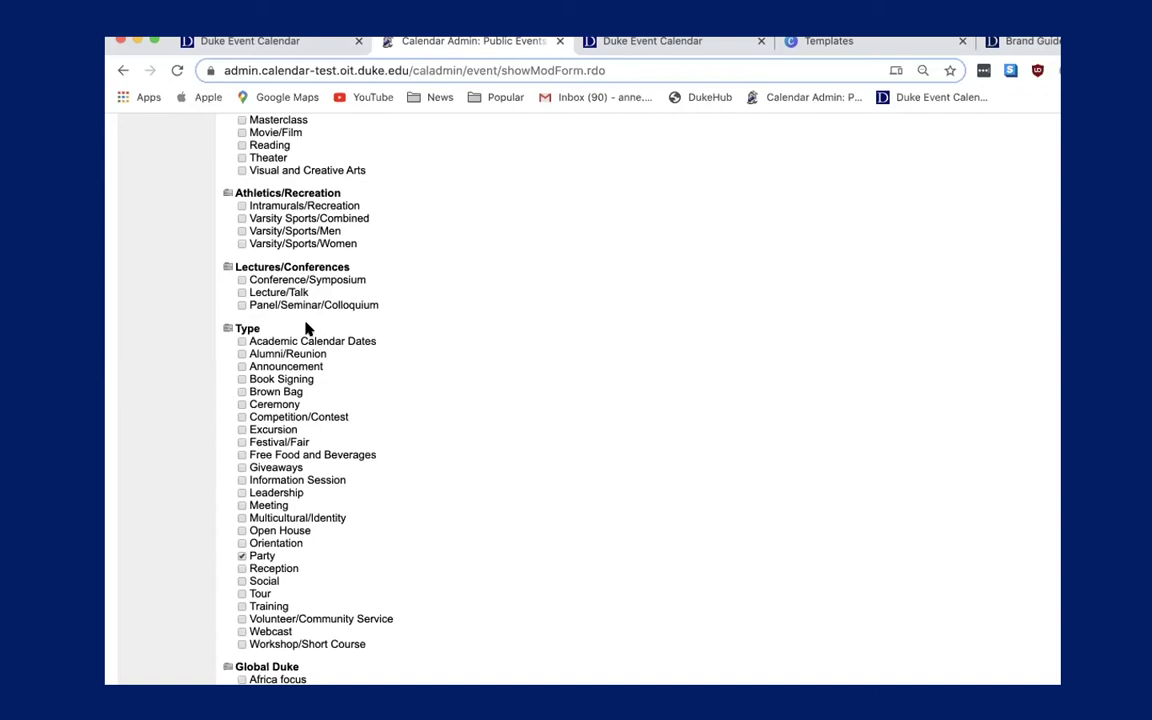
scroll(307, 329, down, 5)
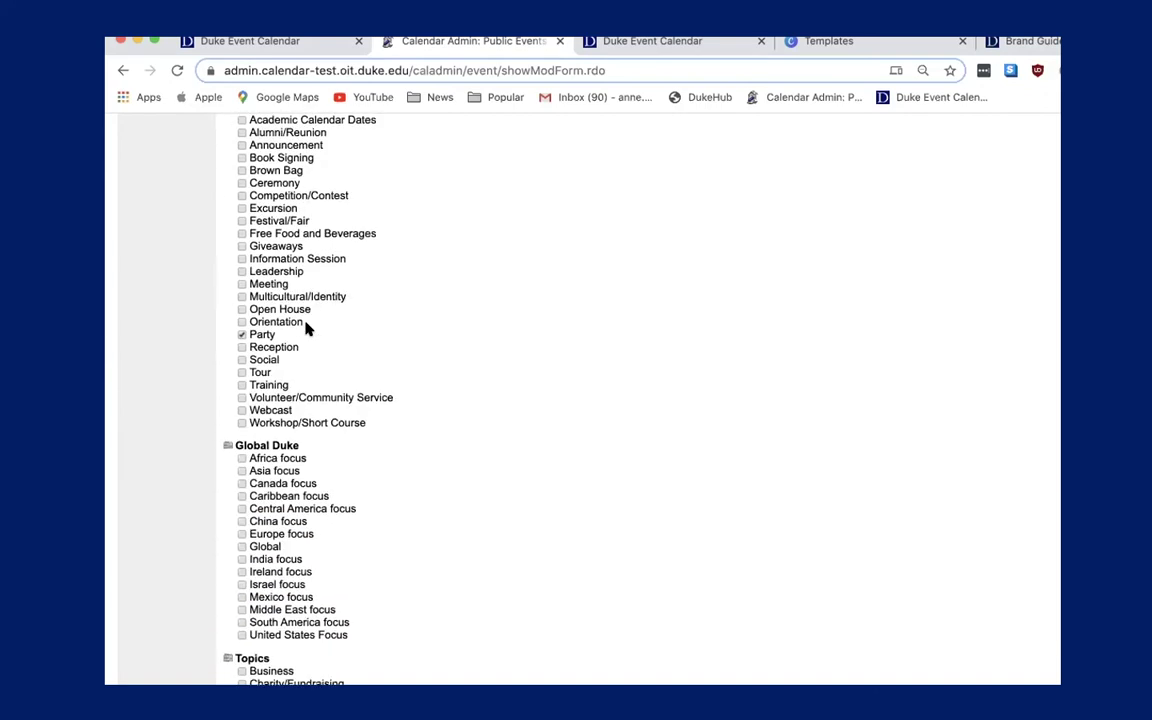
scroll(307, 329, down, 5)
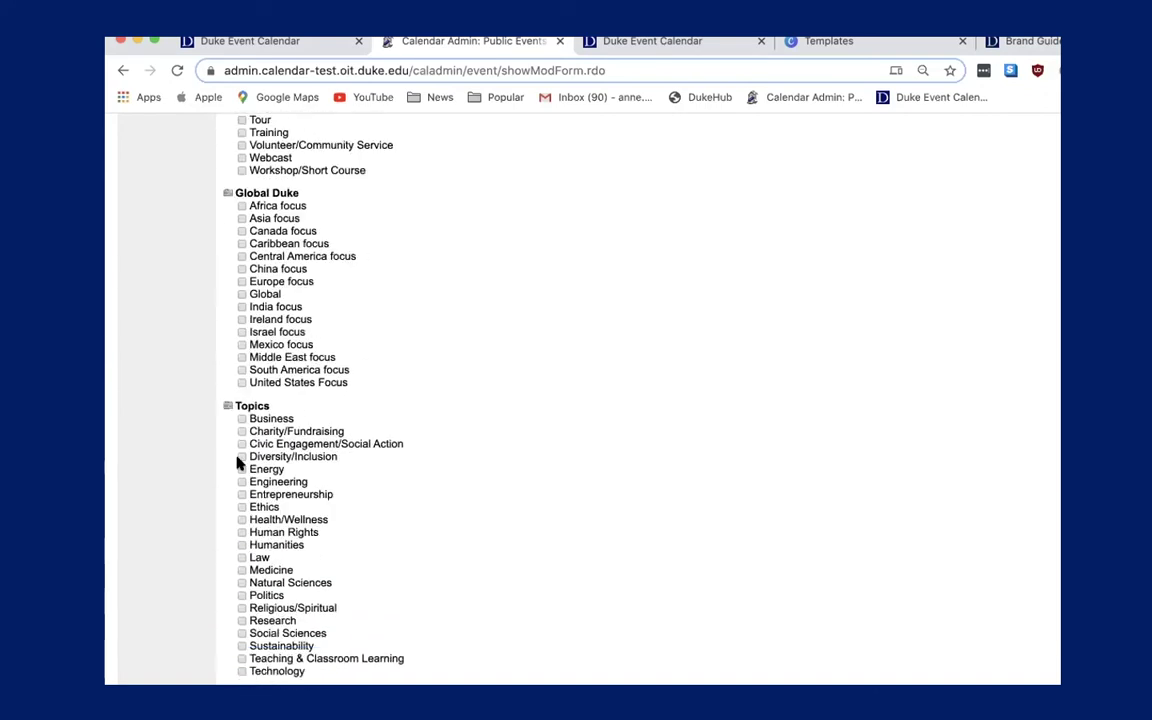
scroll(355, 632, down, 5)
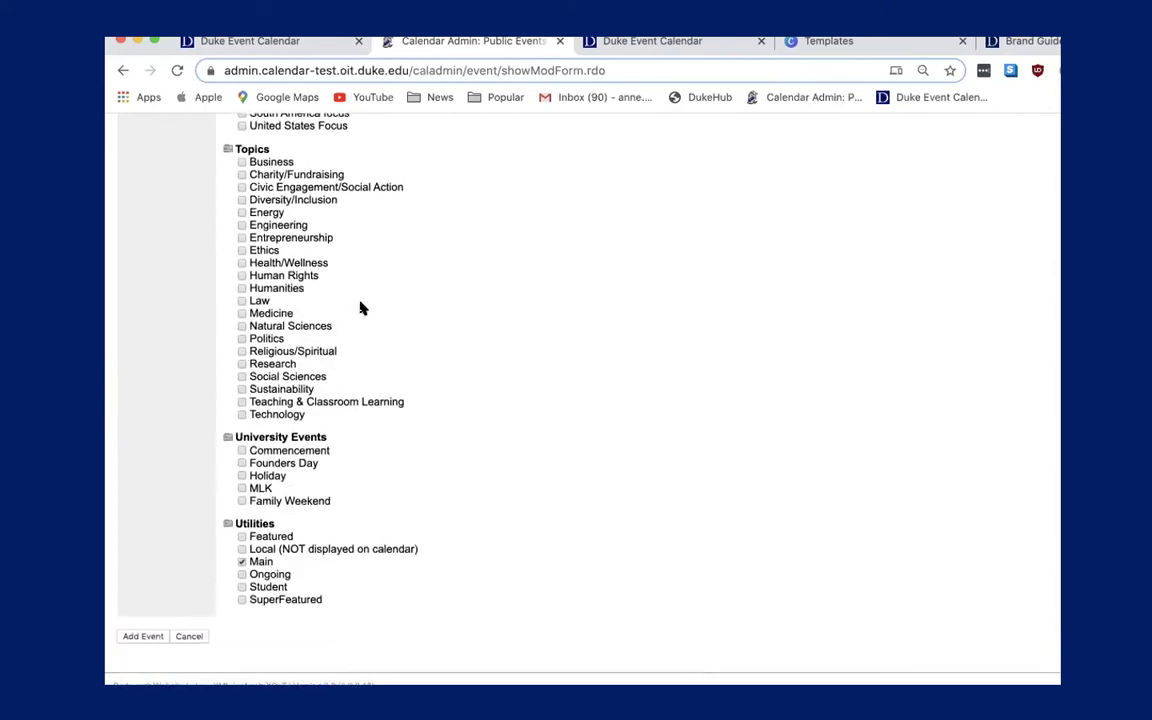
scroll(362, 306, up, 9)
scroll(362, 306, up, 1)
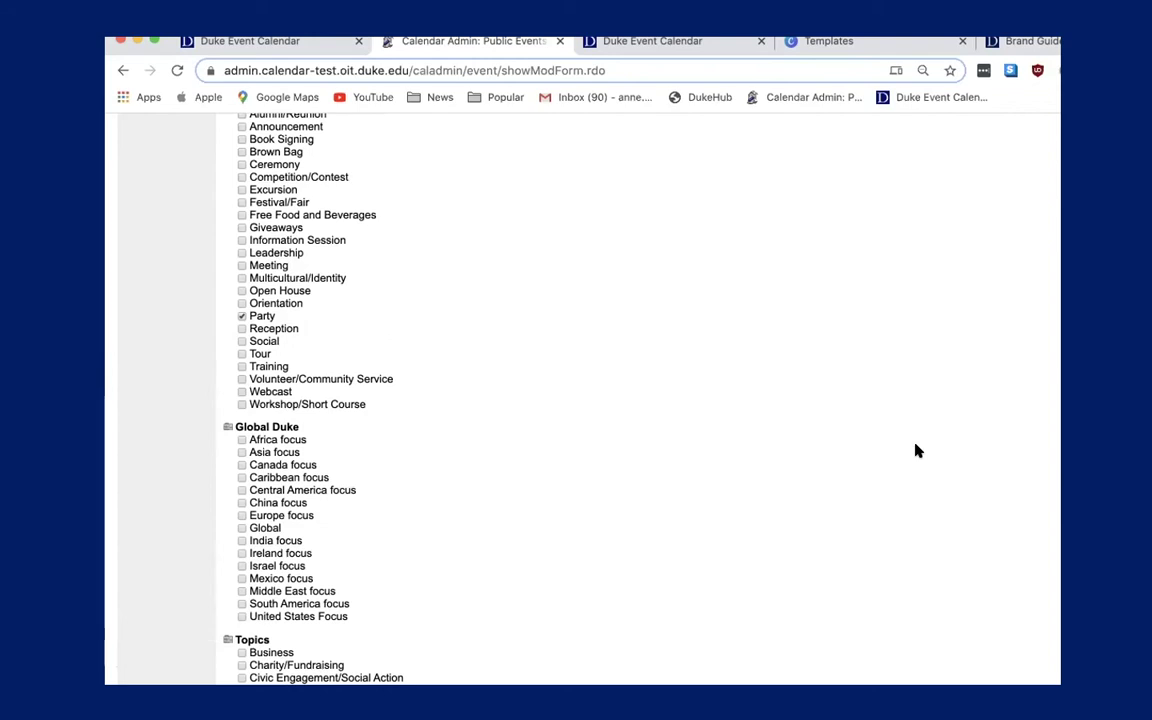
scroll(562, 347, up, 10)
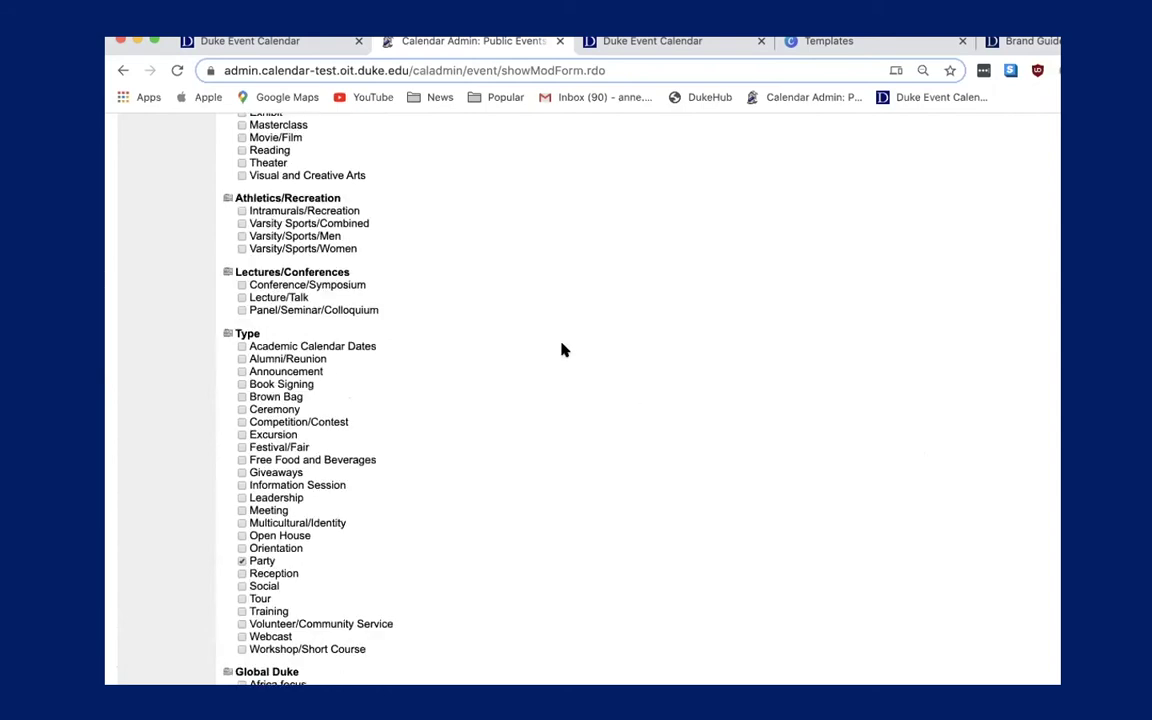
scroll(562, 347, up, 1)
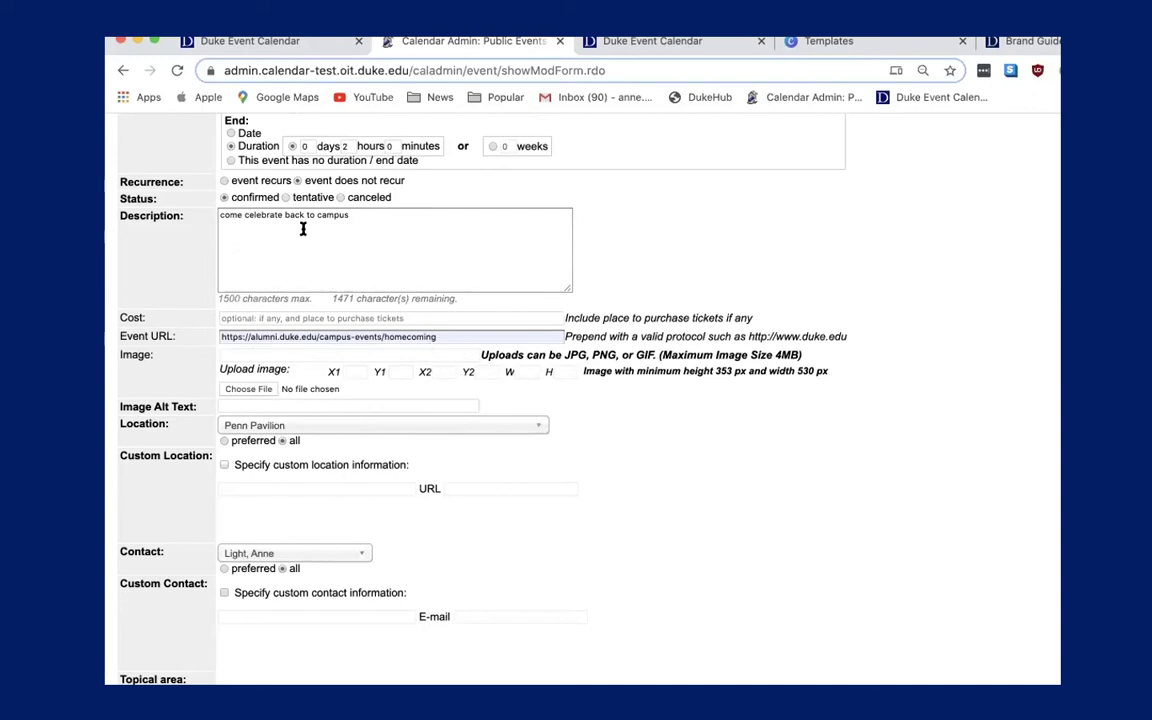
drag(448, 339, 190, 330)
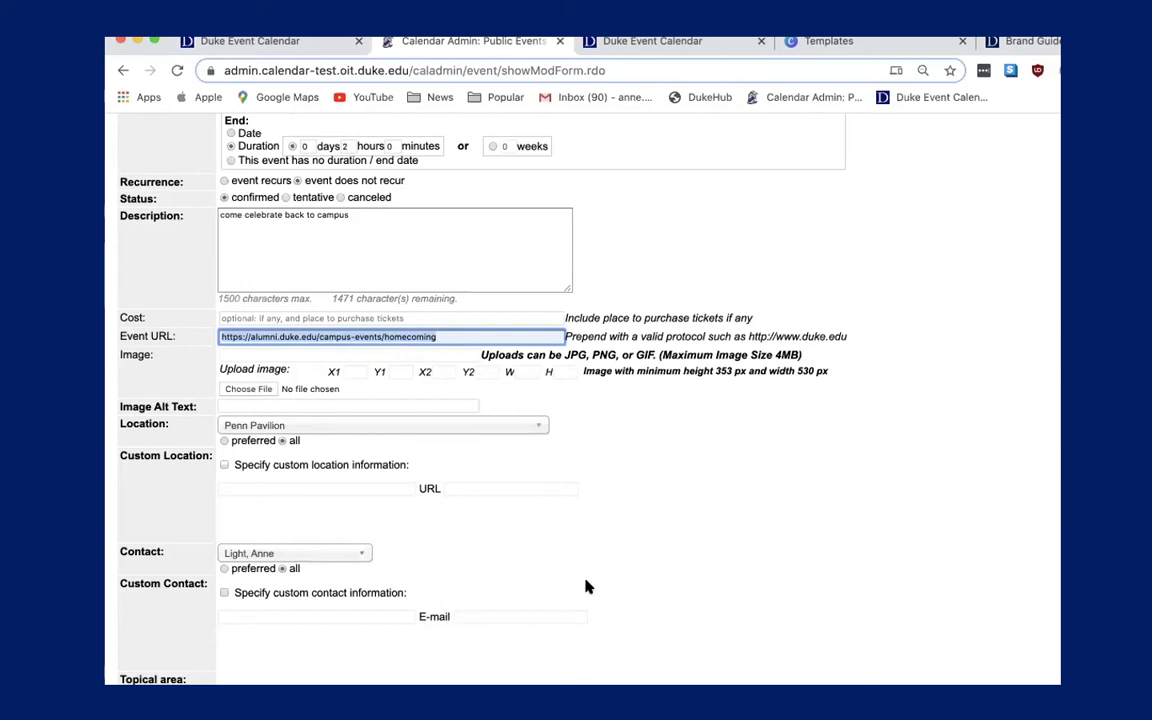
scroll(586, 584, down, 5)
scroll(588, 587, down, 10)
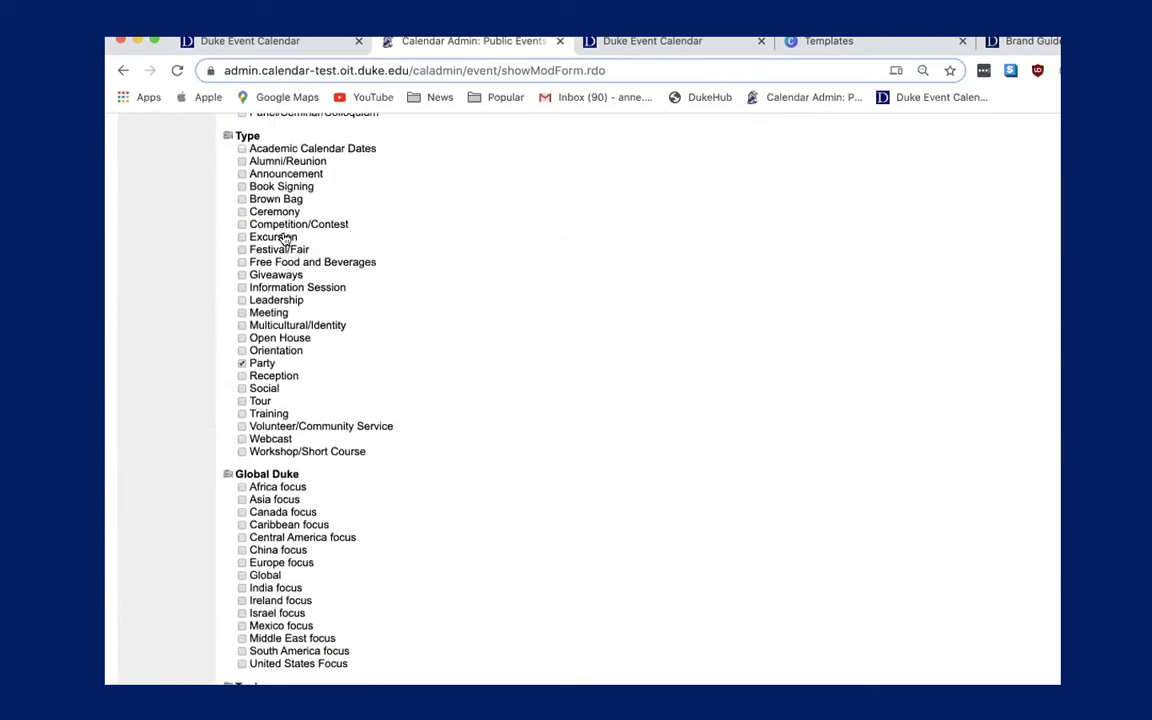
scroll(333, 466, up, 3)
scroll(333, 464, down, 8)
scroll(333, 466, down, 6)
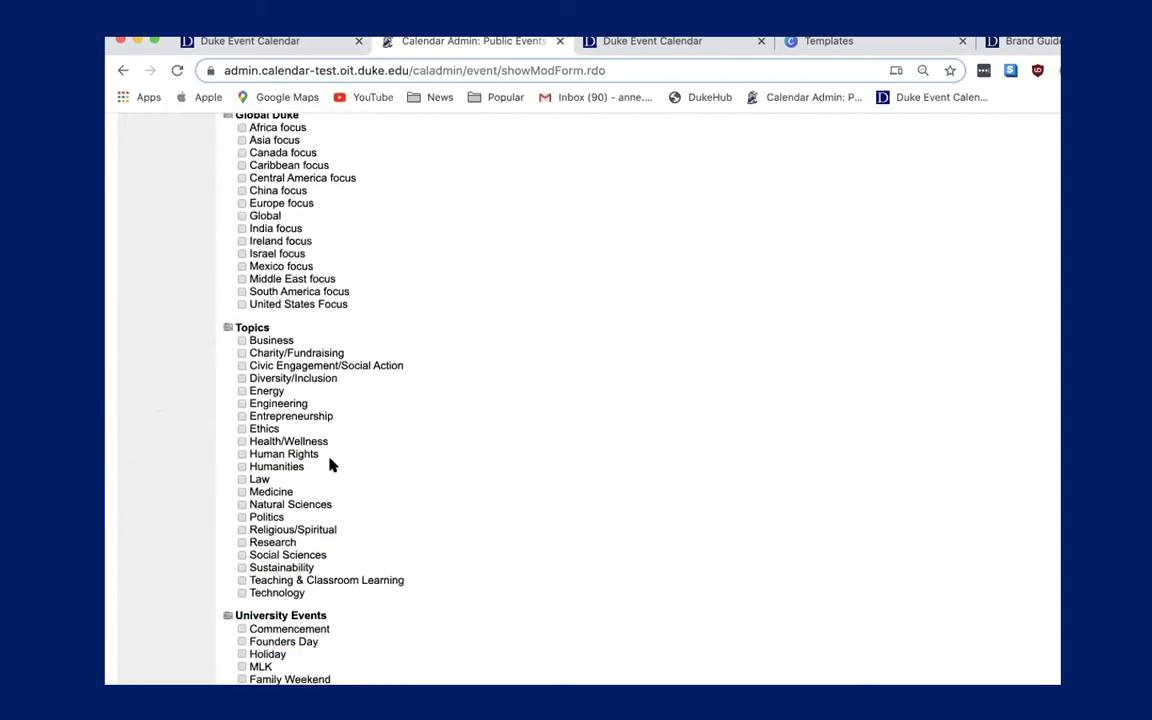
scroll(333, 464, up, 5)
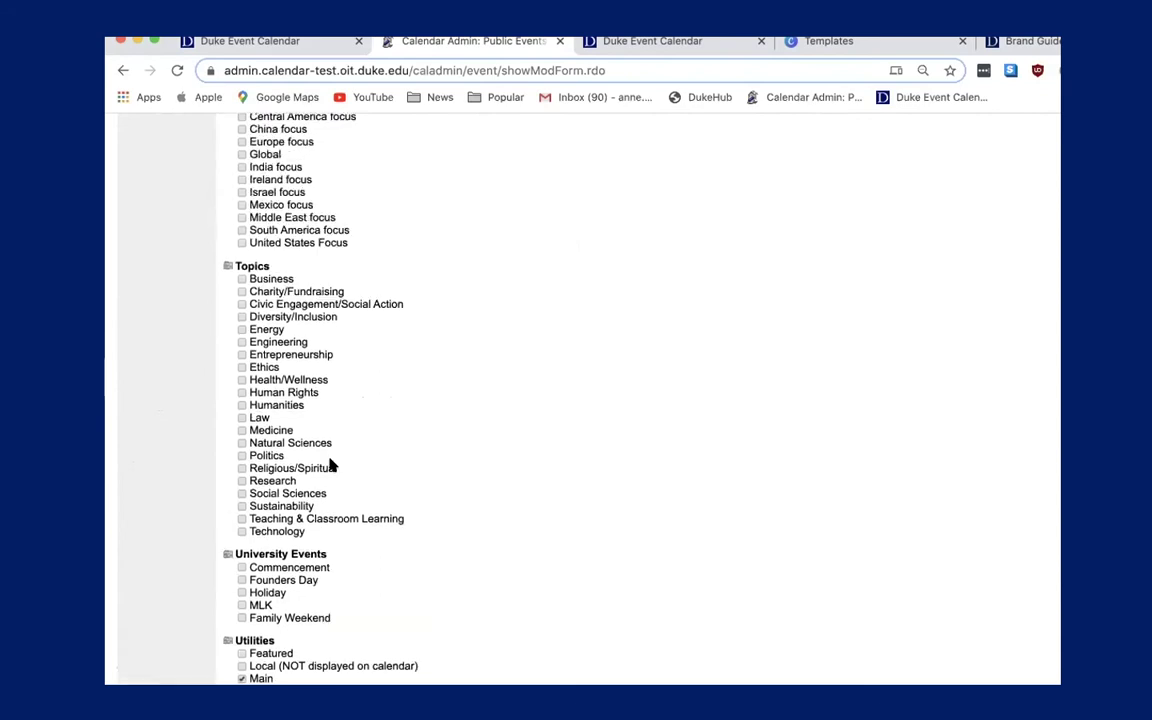
scroll(333, 466, up, 5)
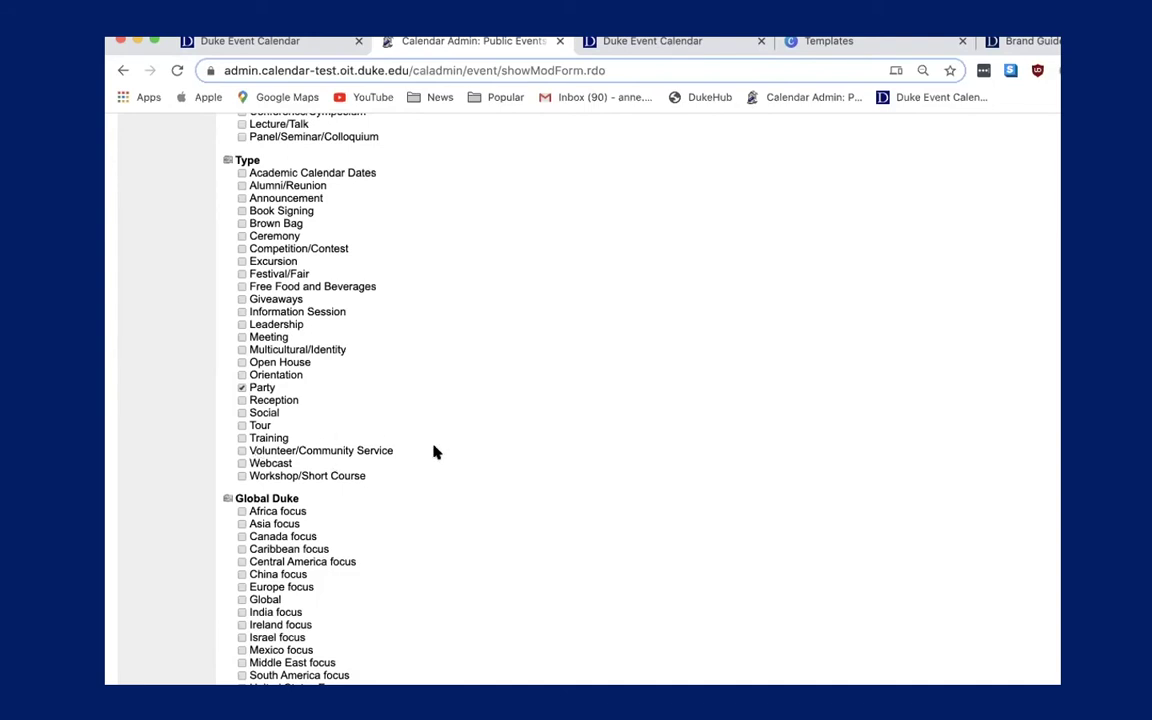
scroll(432, 449, up, 2)
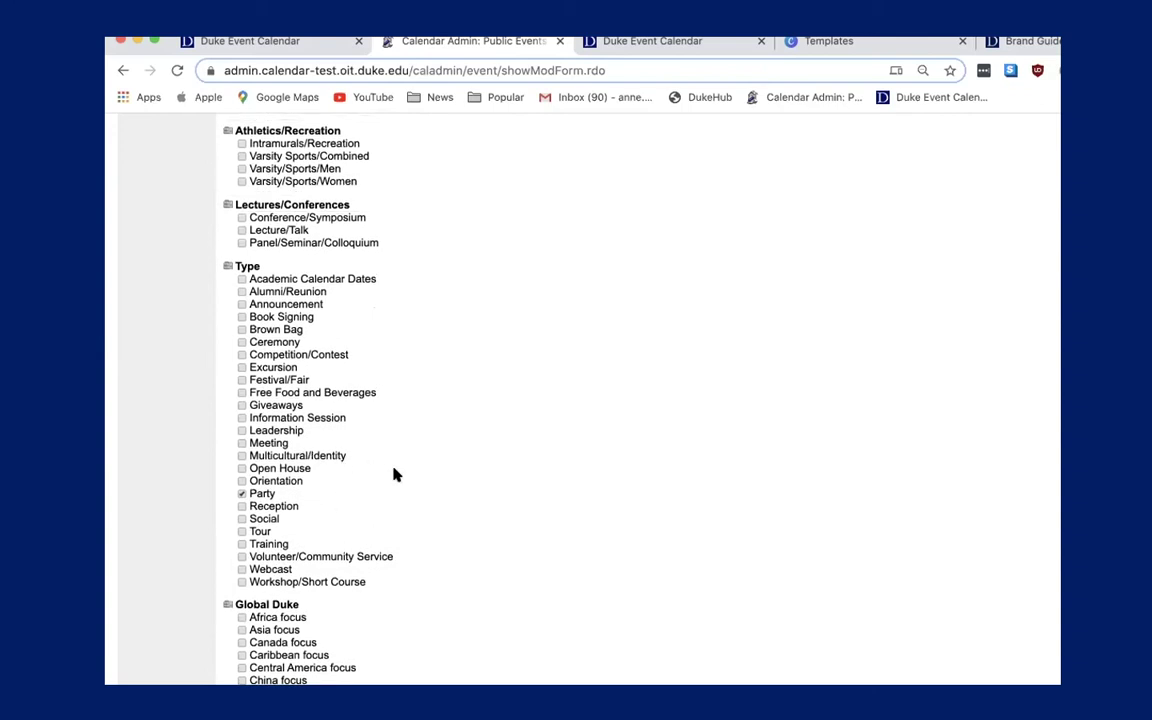
scroll(459, 262, up, 5)
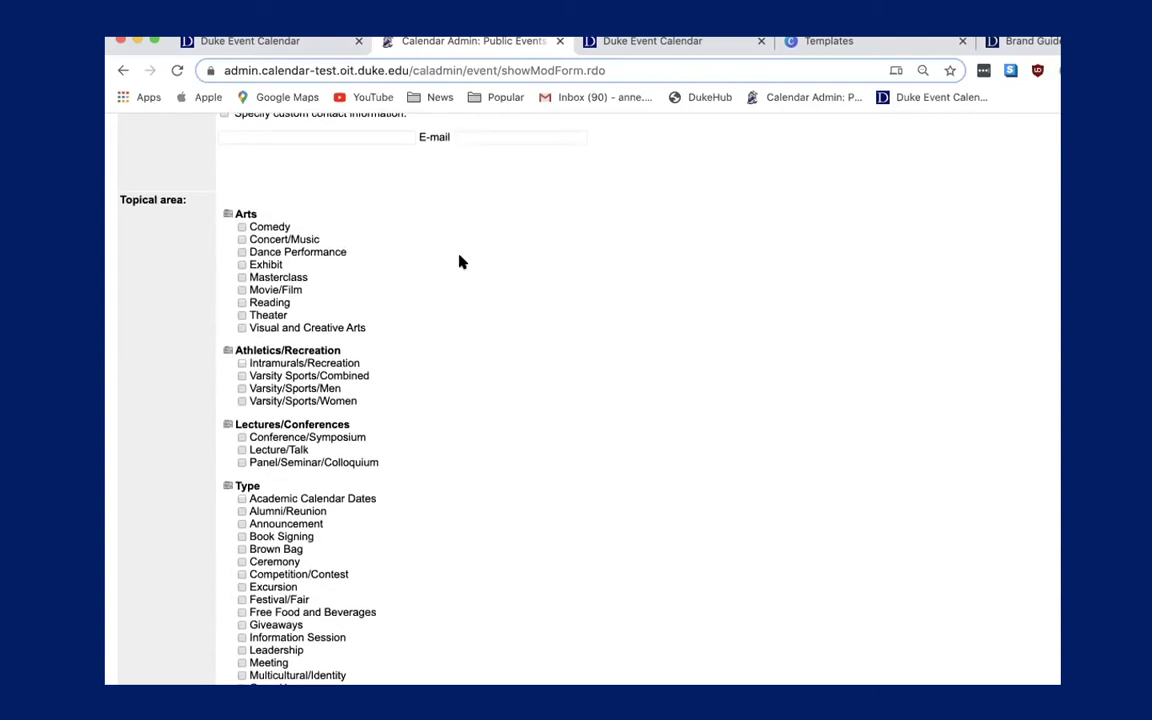
scroll(459, 262, down, 1)
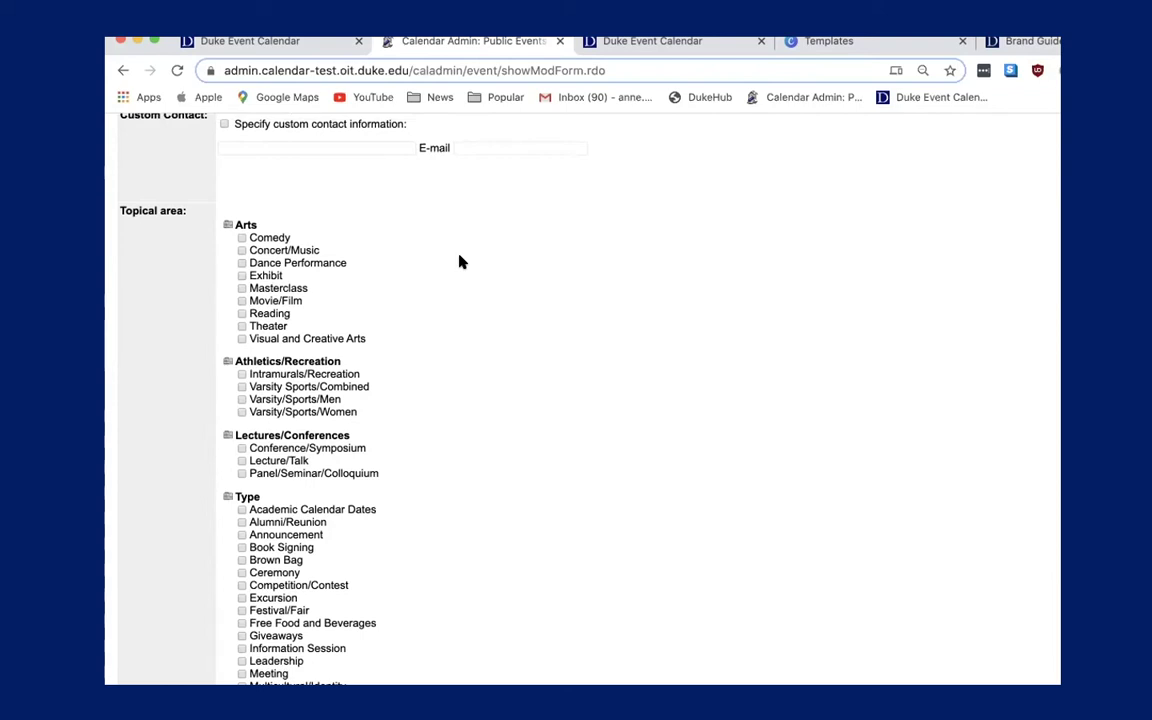
scroll(459, 262, up, 5)
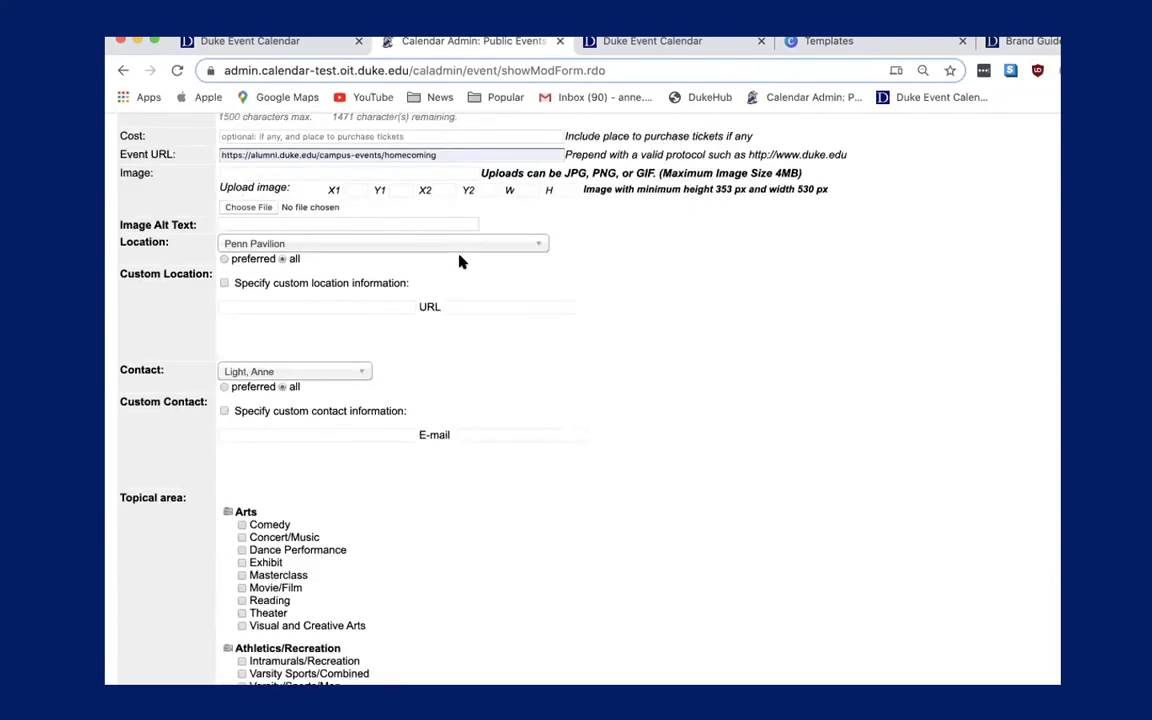
scroll(459, 262, up, 7)
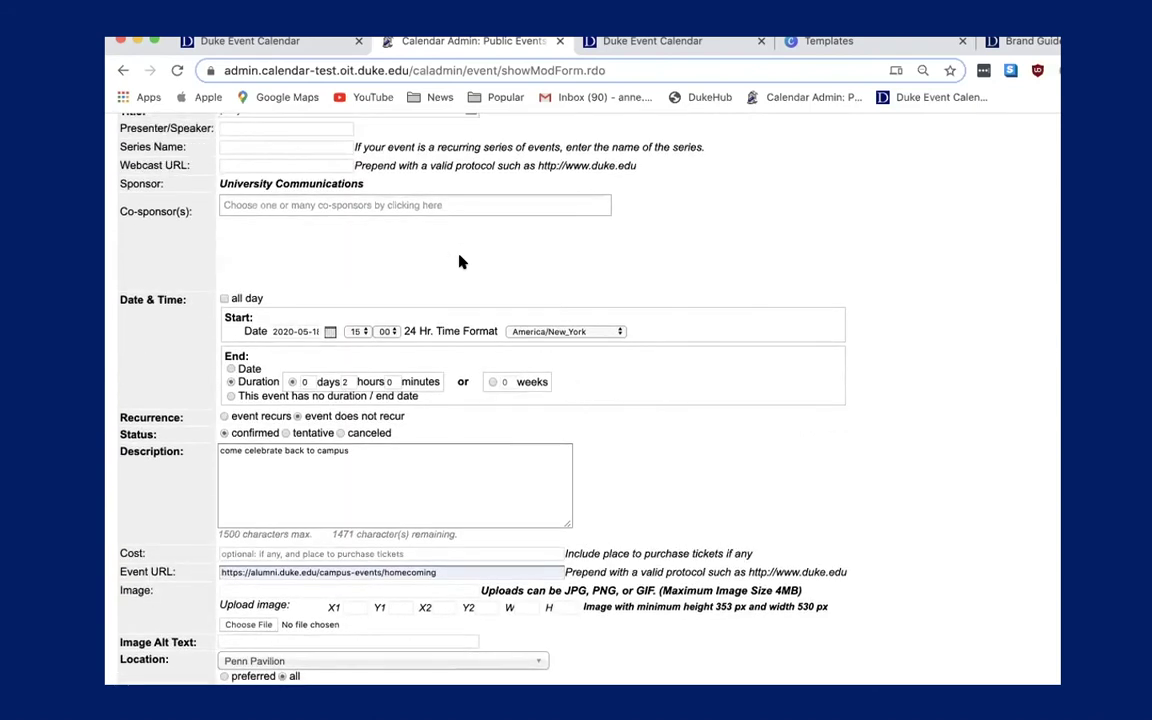
Search 'student affa' and add Student Affairs as a co-sponsor of the party event.
click(372, 205)
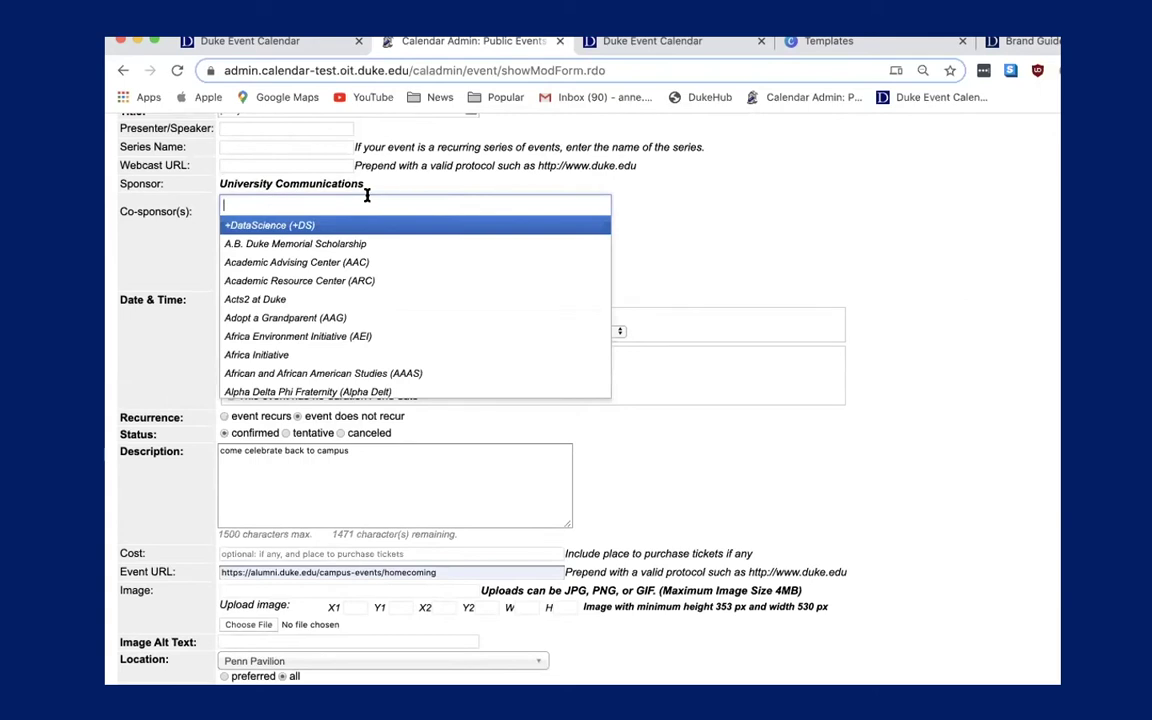
click(684, 221)
click(535, 206)
text(stu)
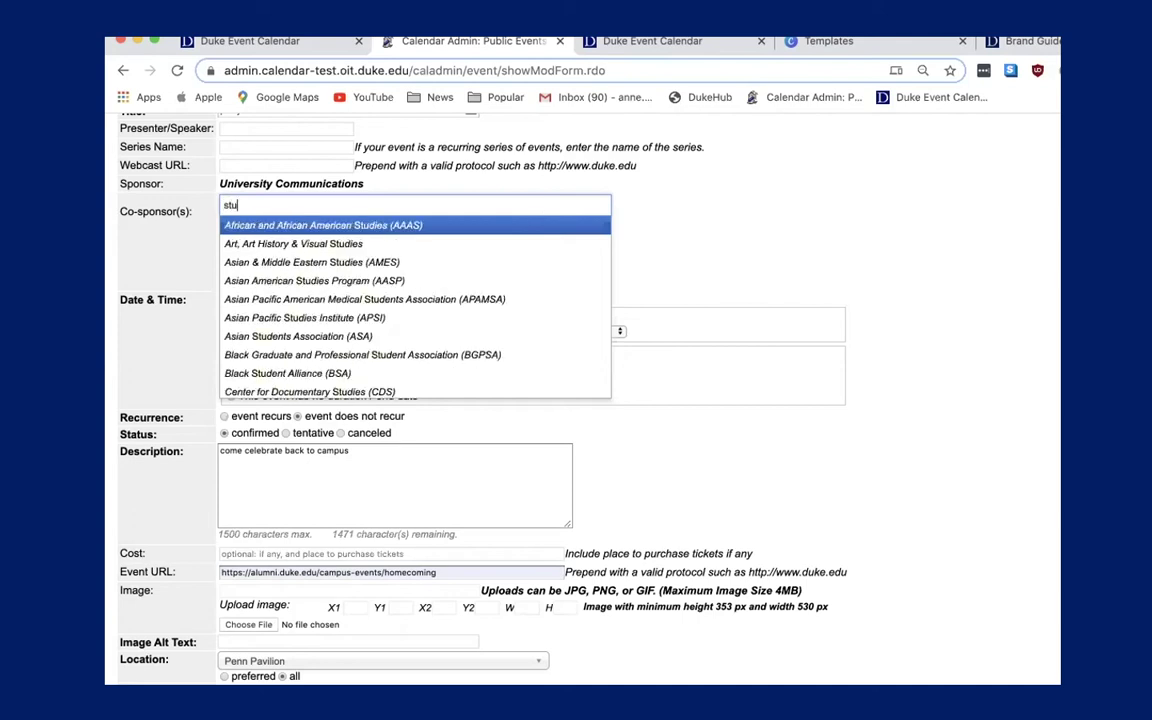
text(dent affa)
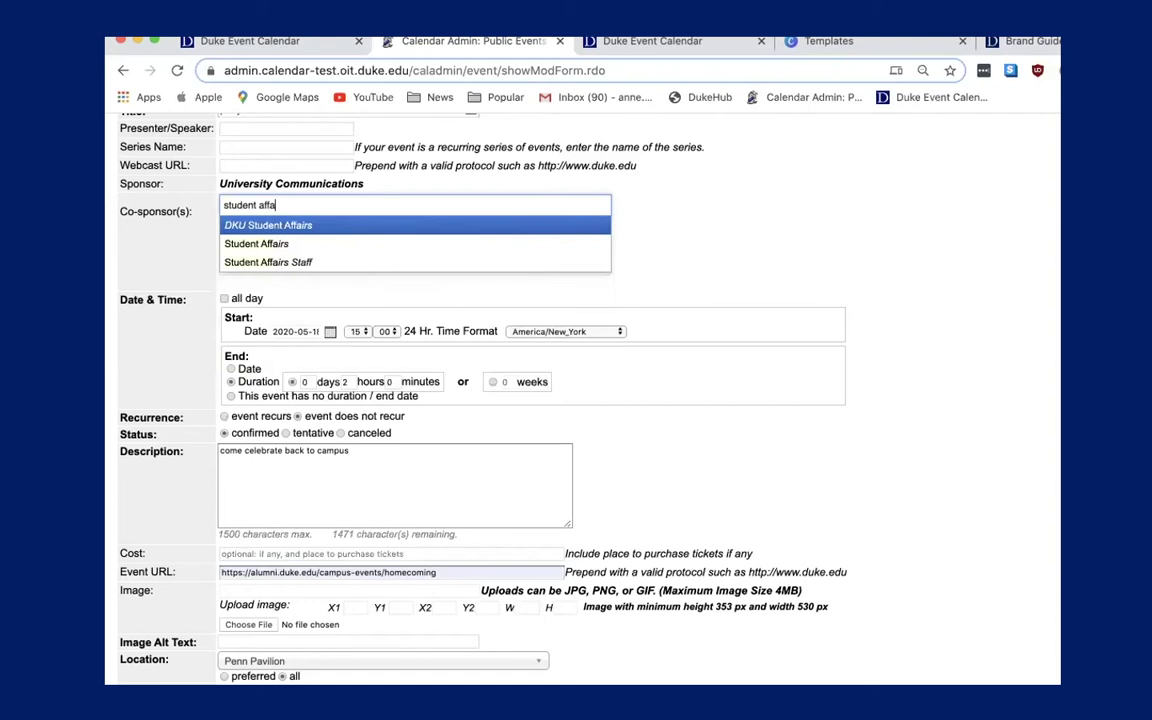
click(478, 245)
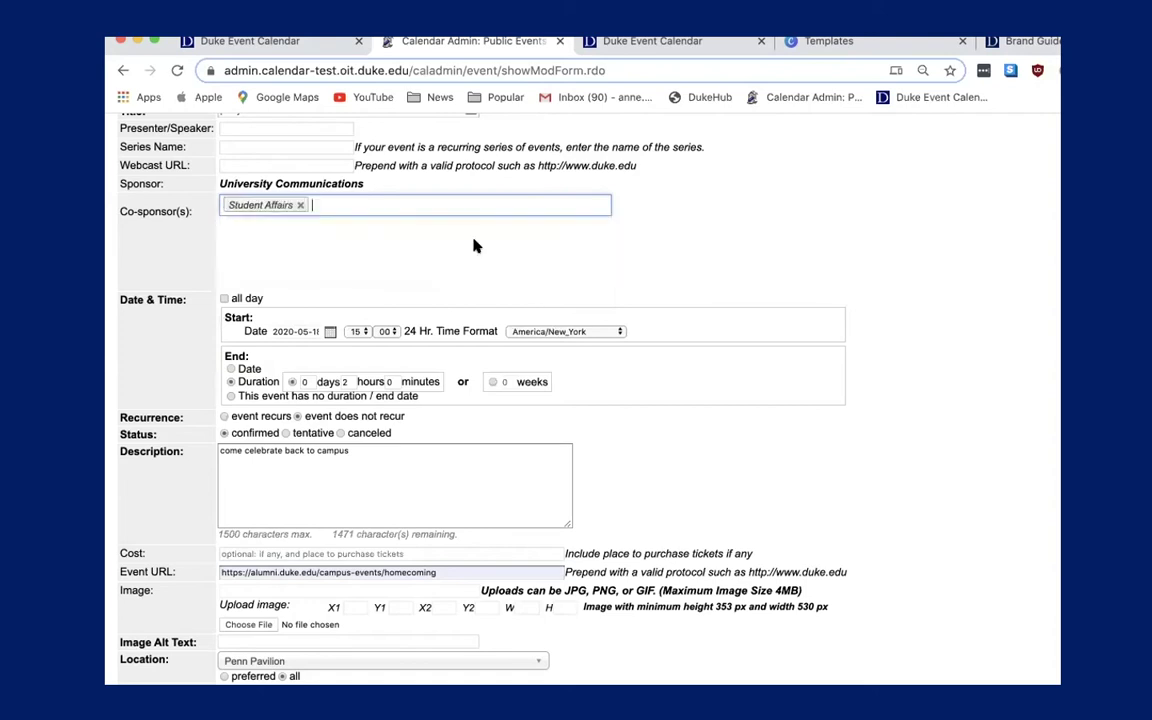
Search 'provost' and add Provost's Office as a second co-sponsor.
click(397, 203)
text(pro)
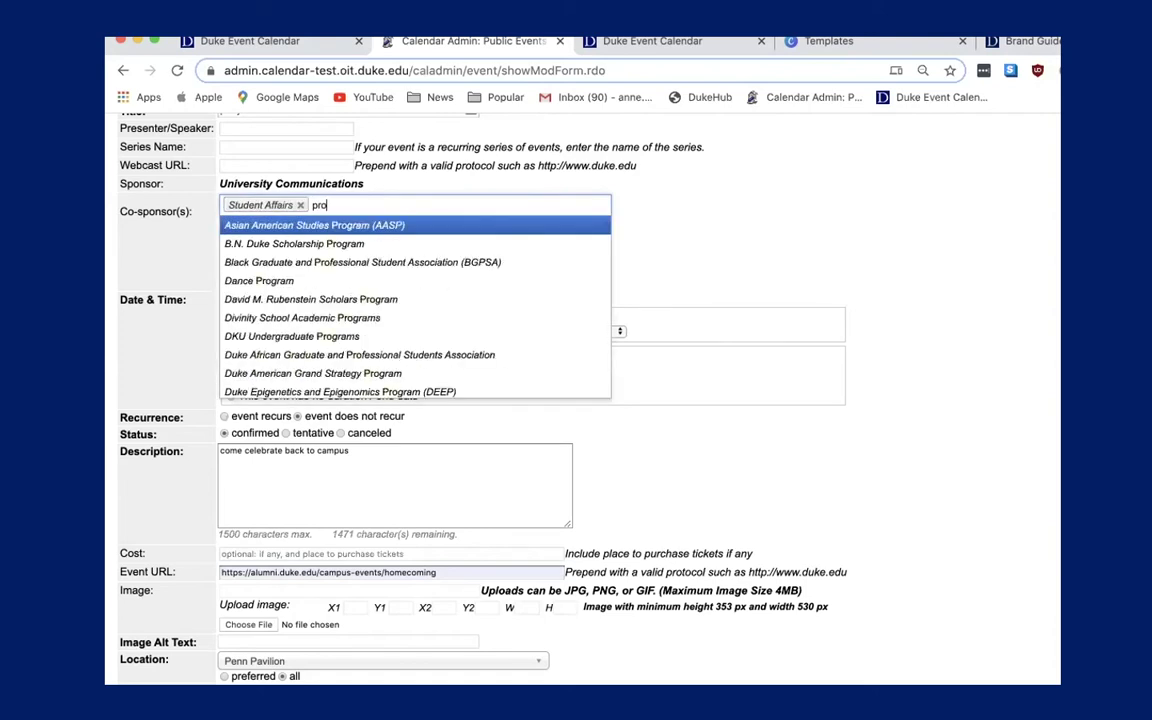
text(vost)
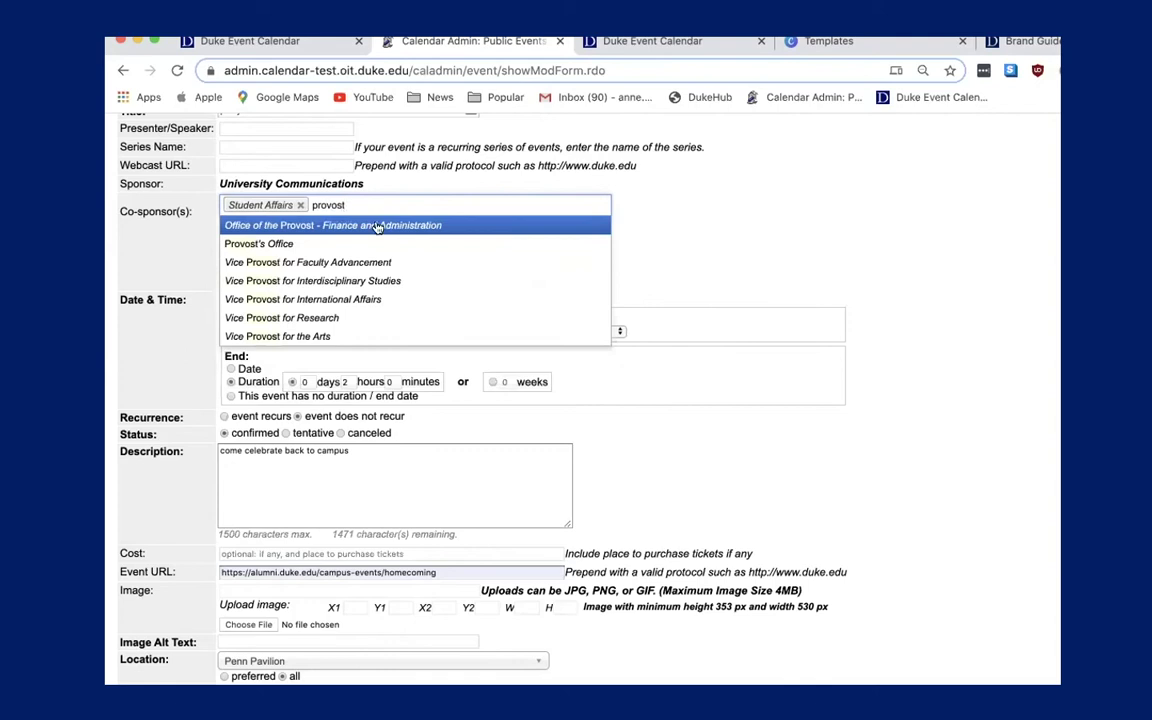
click(378, 244)
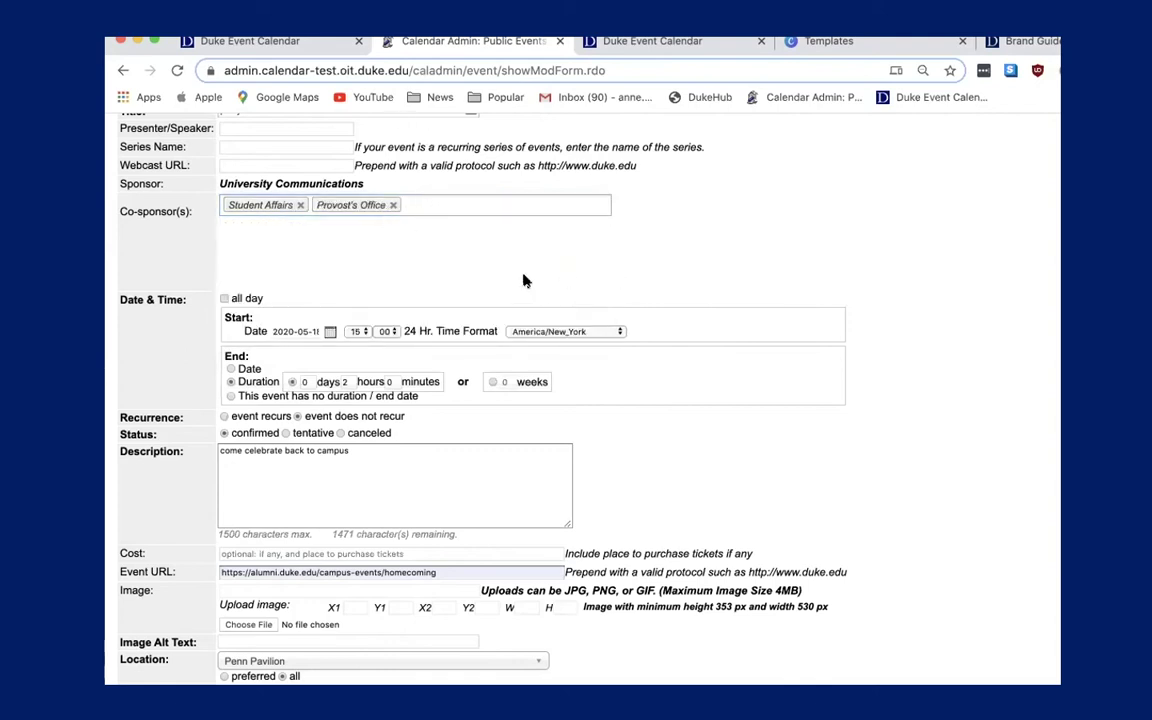
Start a search for University Communications, then clear it and close the co-sponsor list.
click(540, 200)
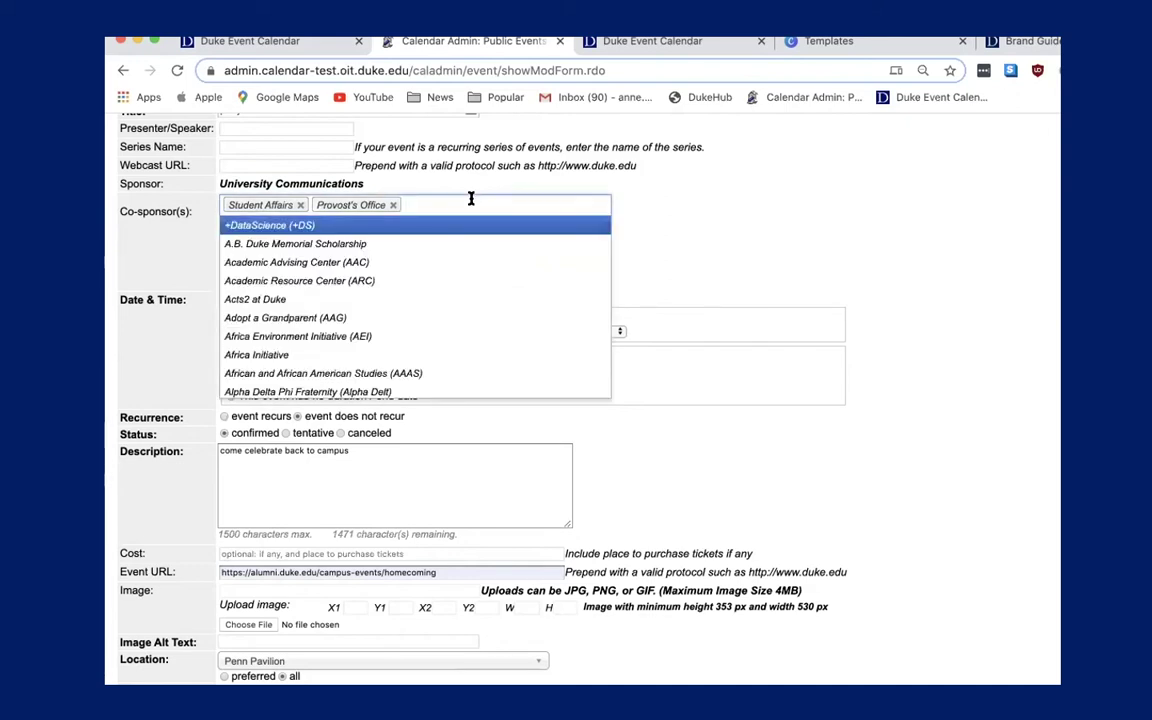
text(univeri)
text(sity c)
key(BackSpace)
key(BackSpace)
key(BackSpace)
text(h)
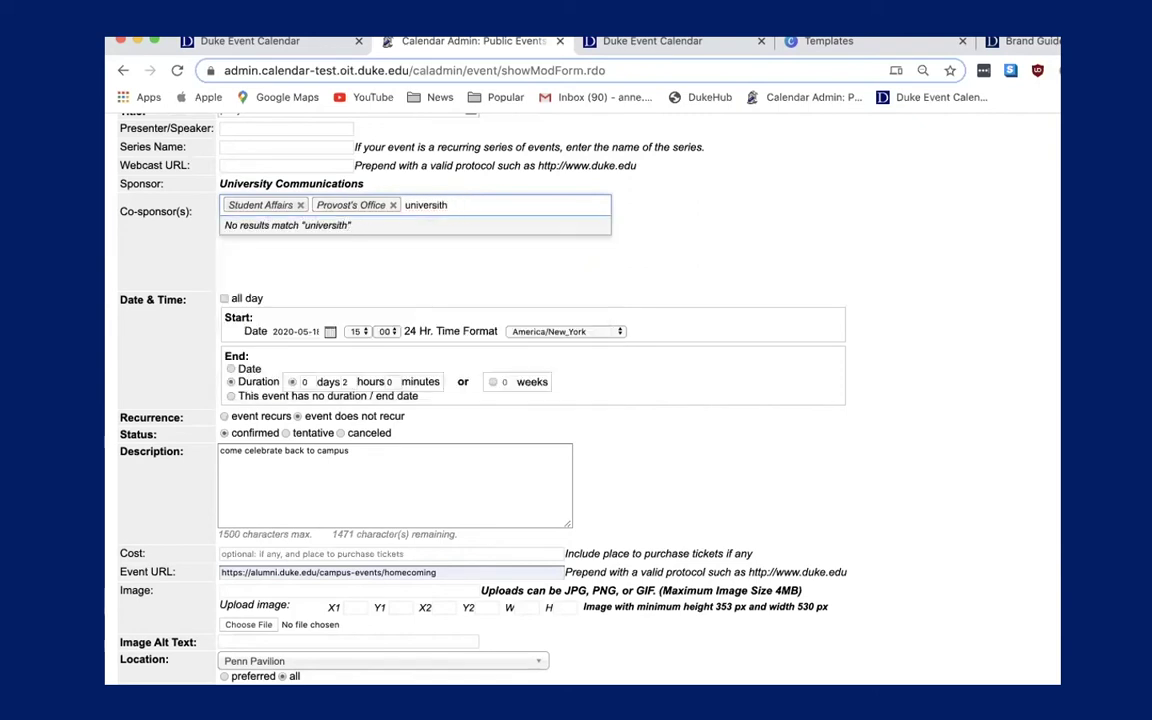
key(BackSpace)
key(BackSpace)
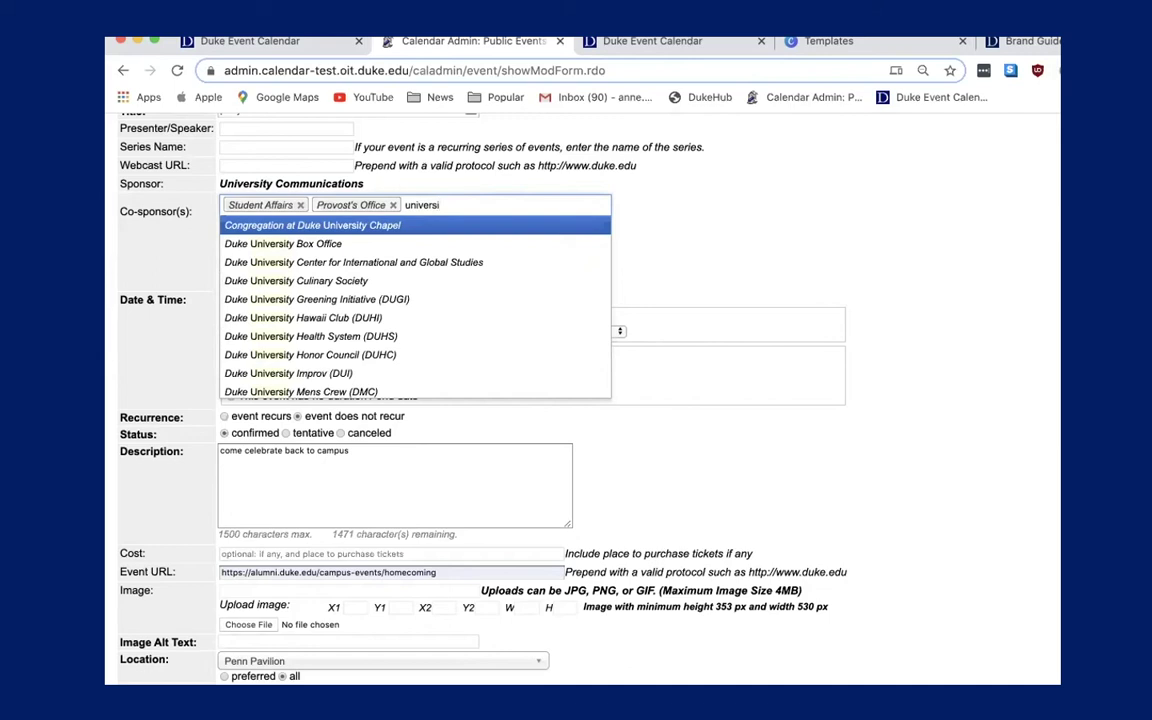
key(BackSpace)
key(BackSpace)
key(BackSpace)
key(BackSpace)
key(BackSpace)
key(BackSpace)
key(BackSpace)
click(706, 218)
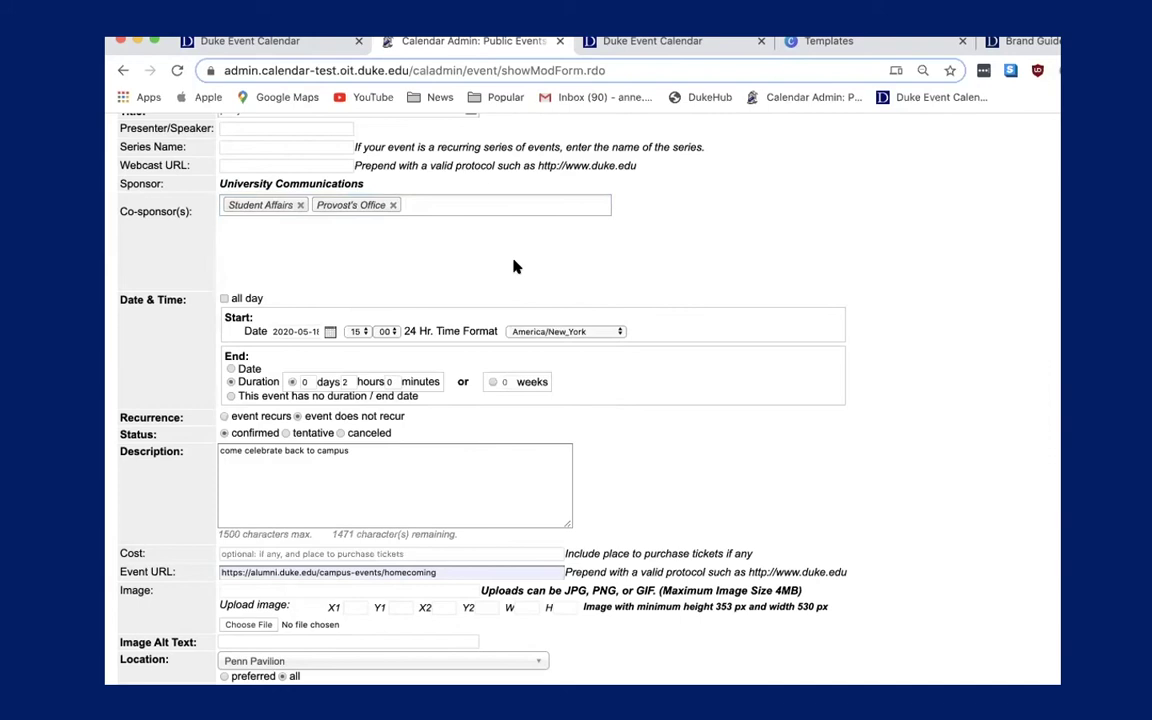
scroll(513, 266, up, 2)
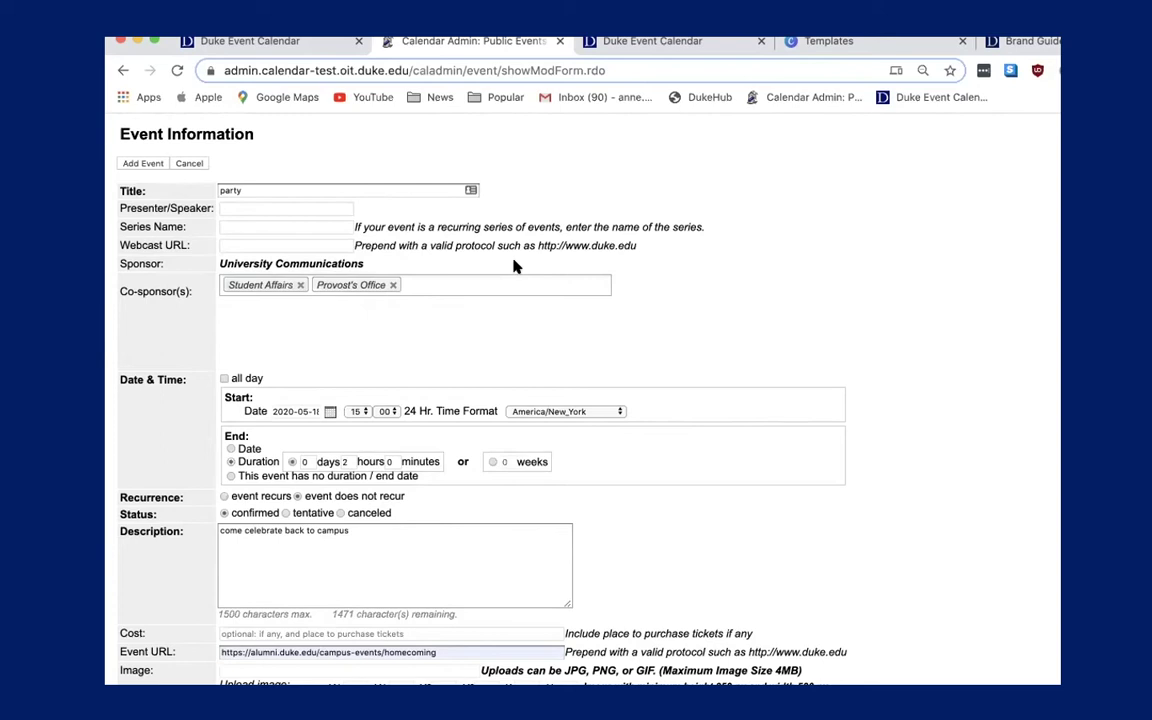
Save the new party event, then switch to the public Duke Event Calendar.
scroll(530, 400, down, 5)
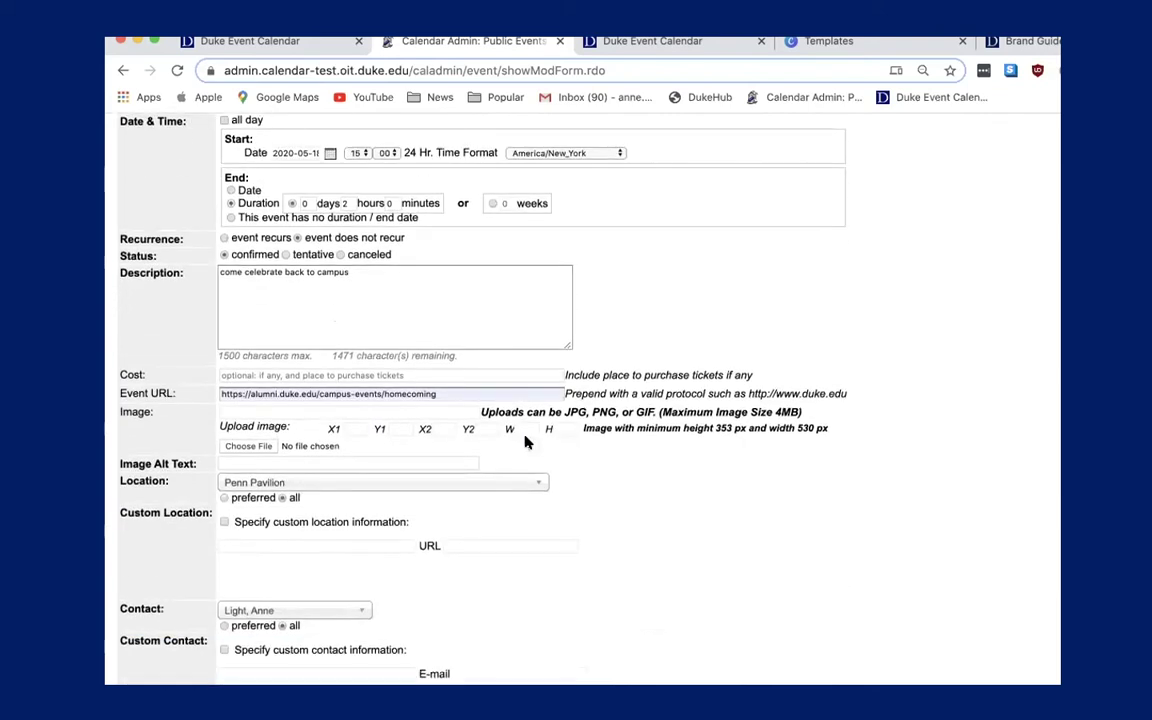
scroll(510, 532, down, 1)
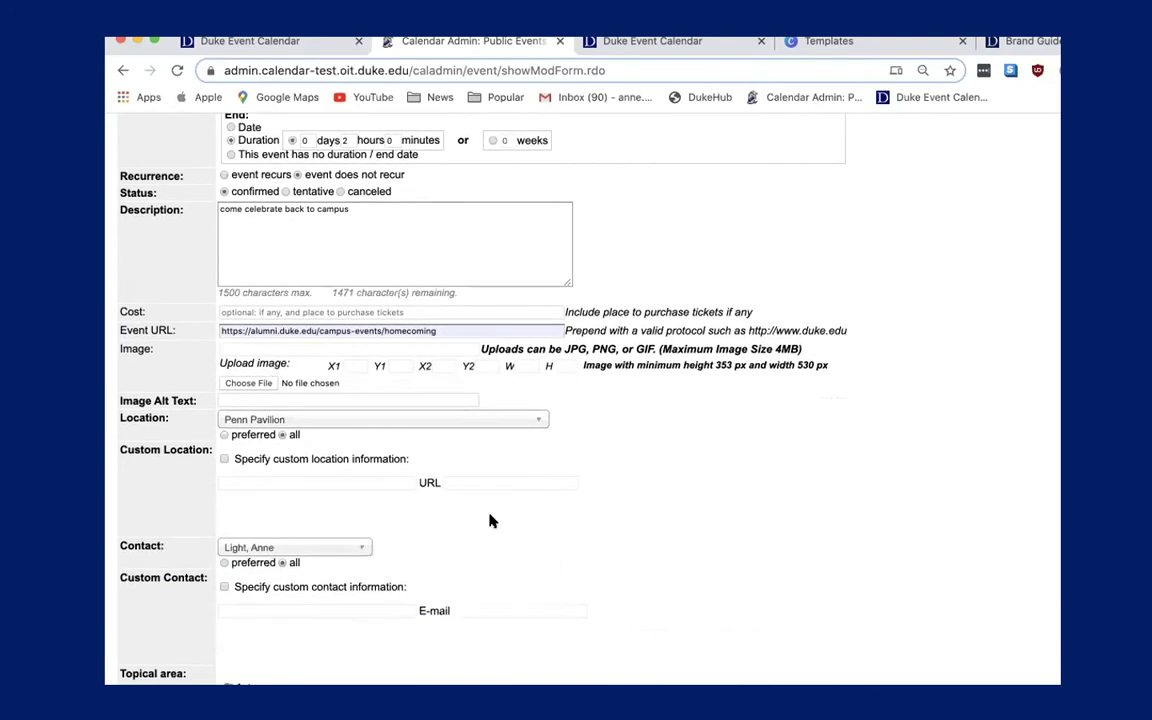
scroll(380, 498, down, 20)
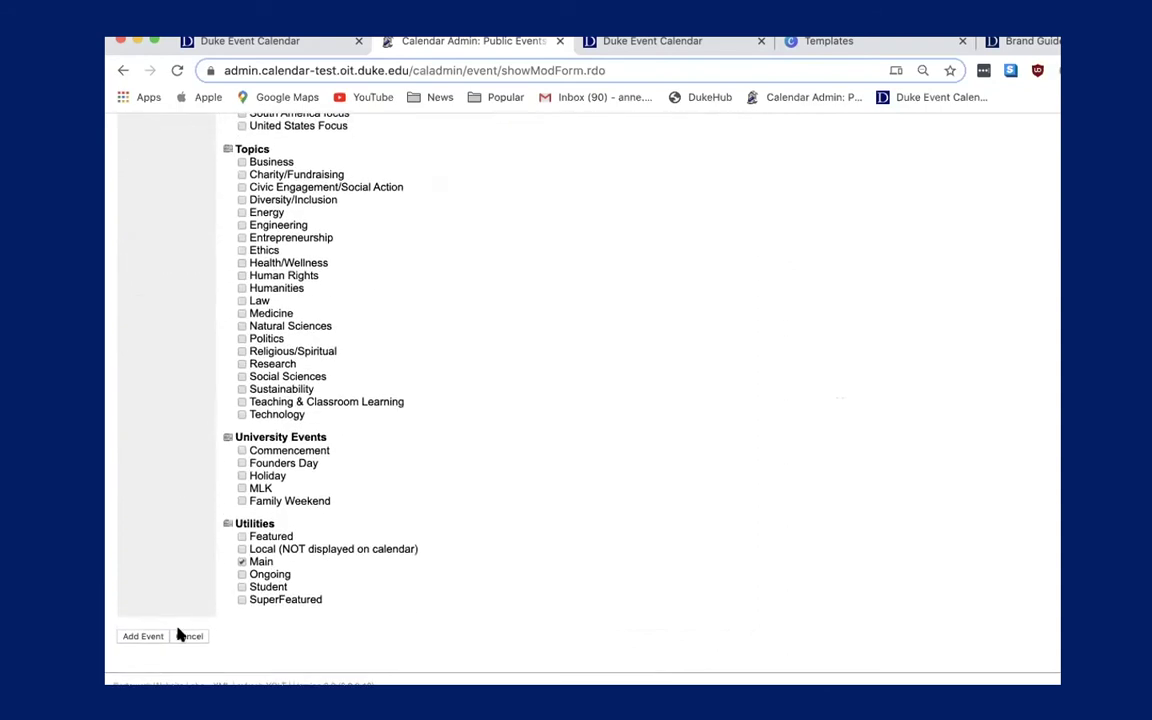
click(143, 636)
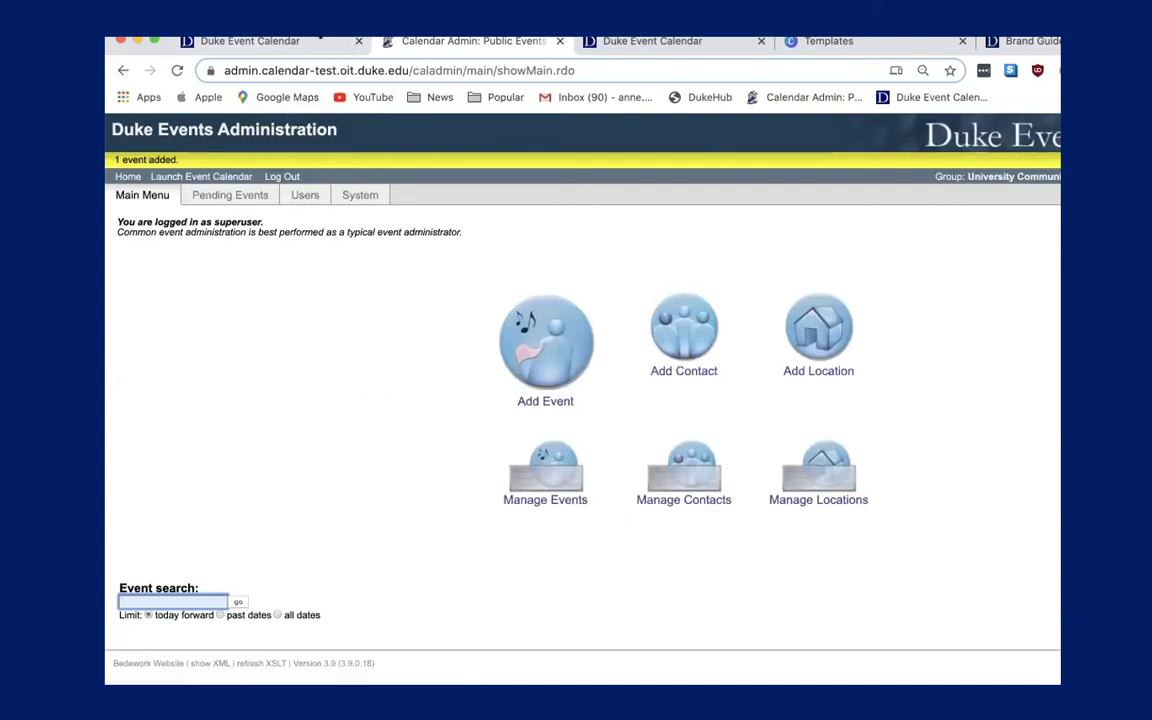
click(635, 41)
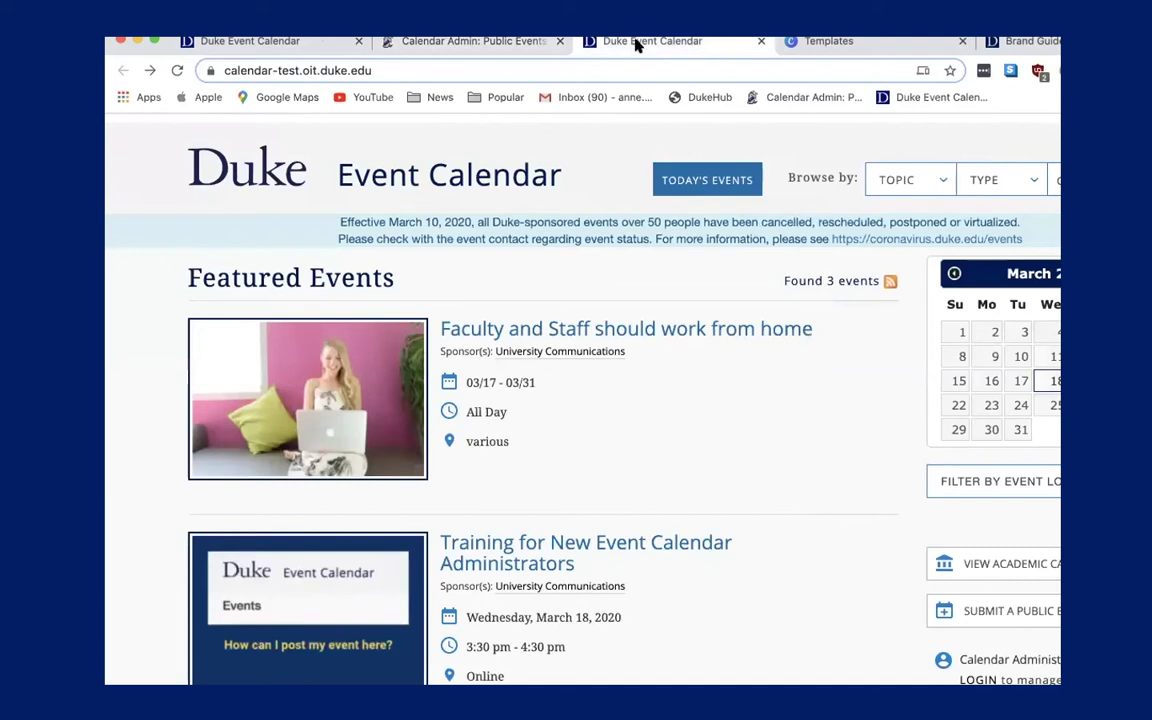
Show today's events on the public Duke Event Calendar.
scroll(513, 410, down, 3)
scroll(572, 467, up, 3)
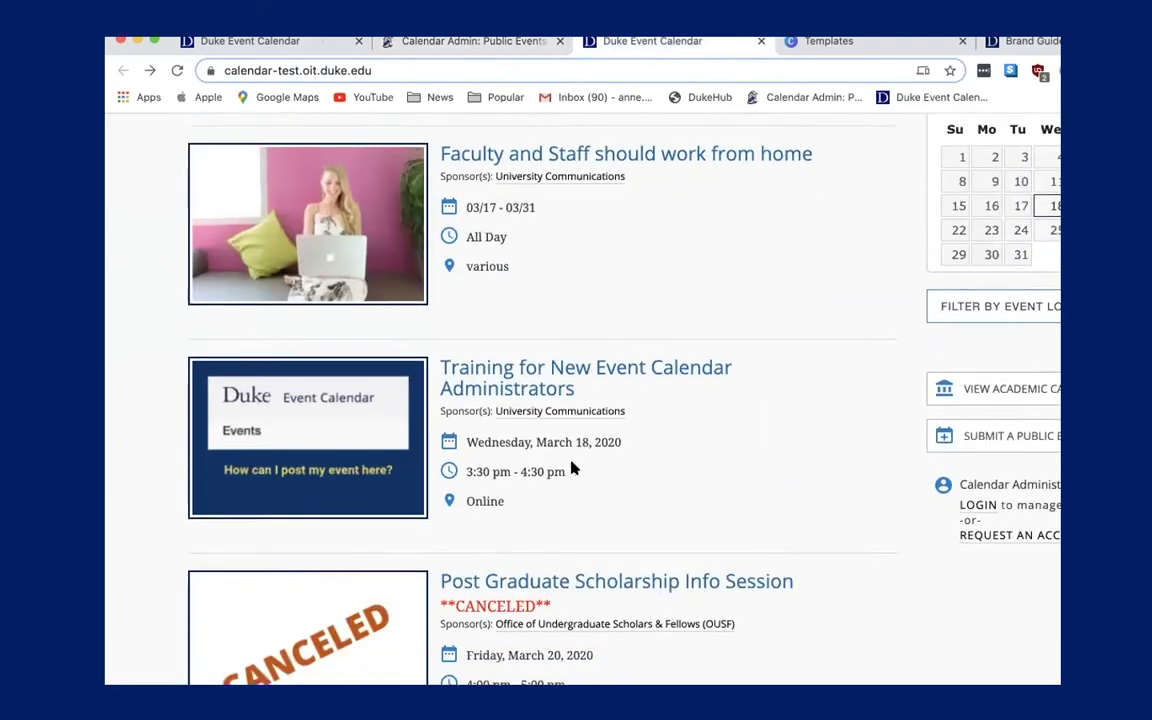
scroll(630, 443, up, 1)
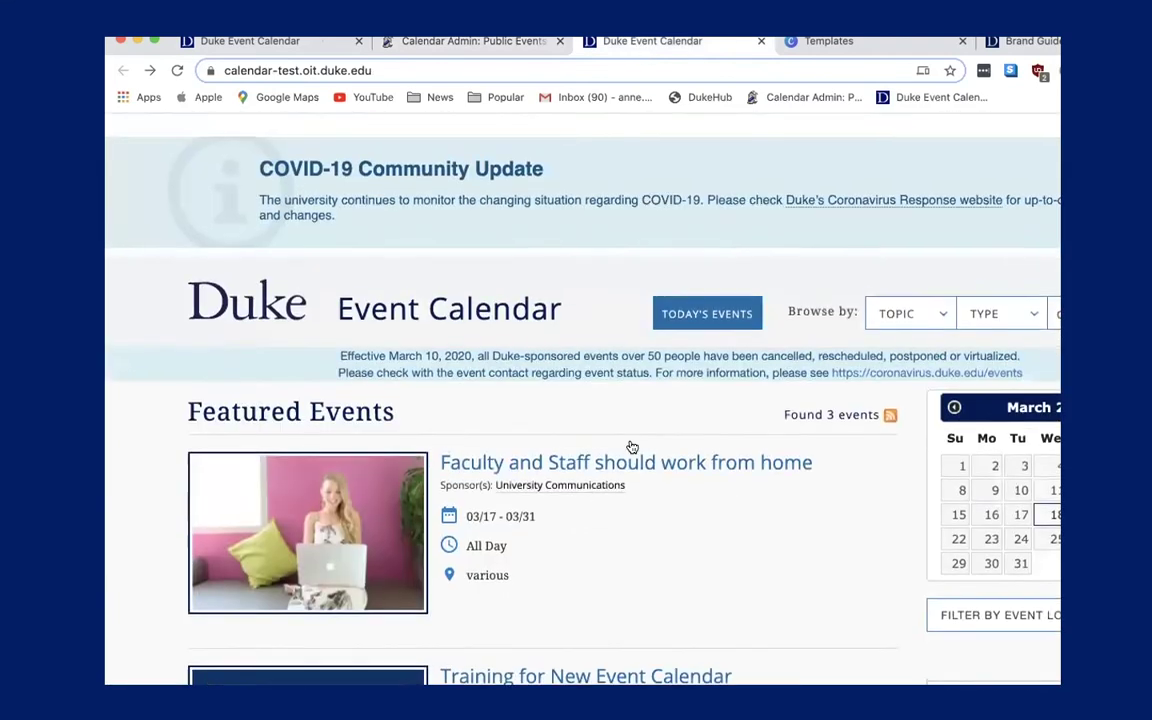
click(691, 300)
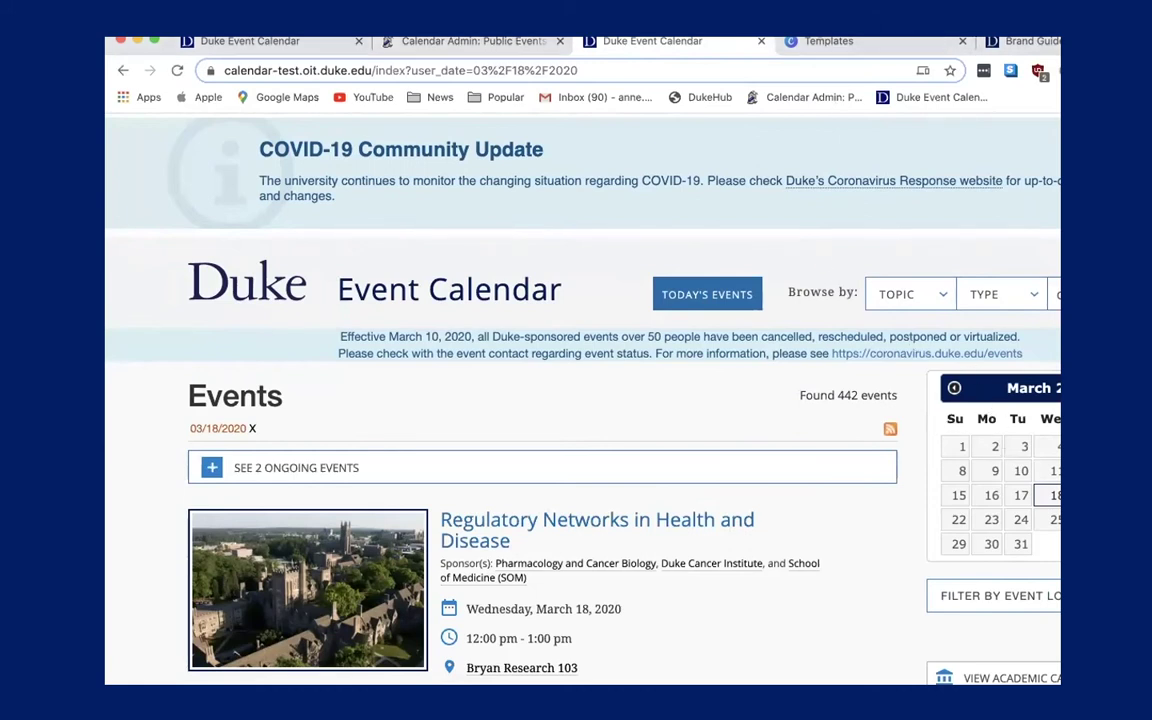
Pick May 14, 2020 in the mini calendar and scroll through the listed events.
click(1125, 390)
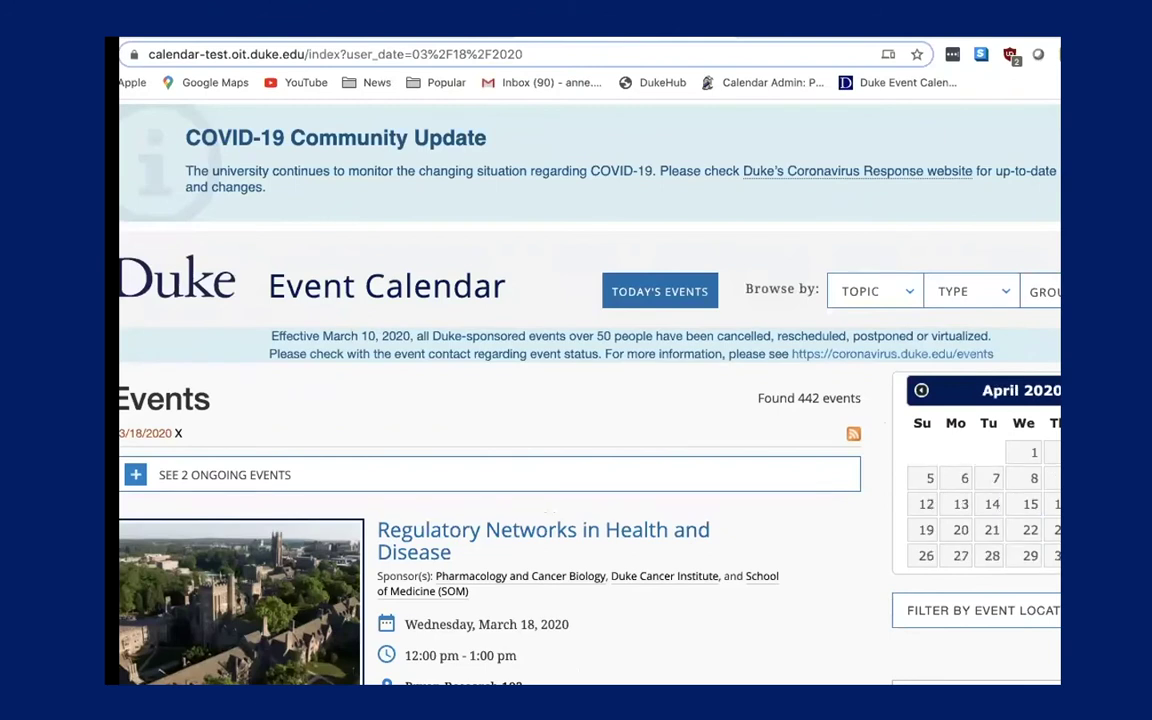
click(1125, 390)
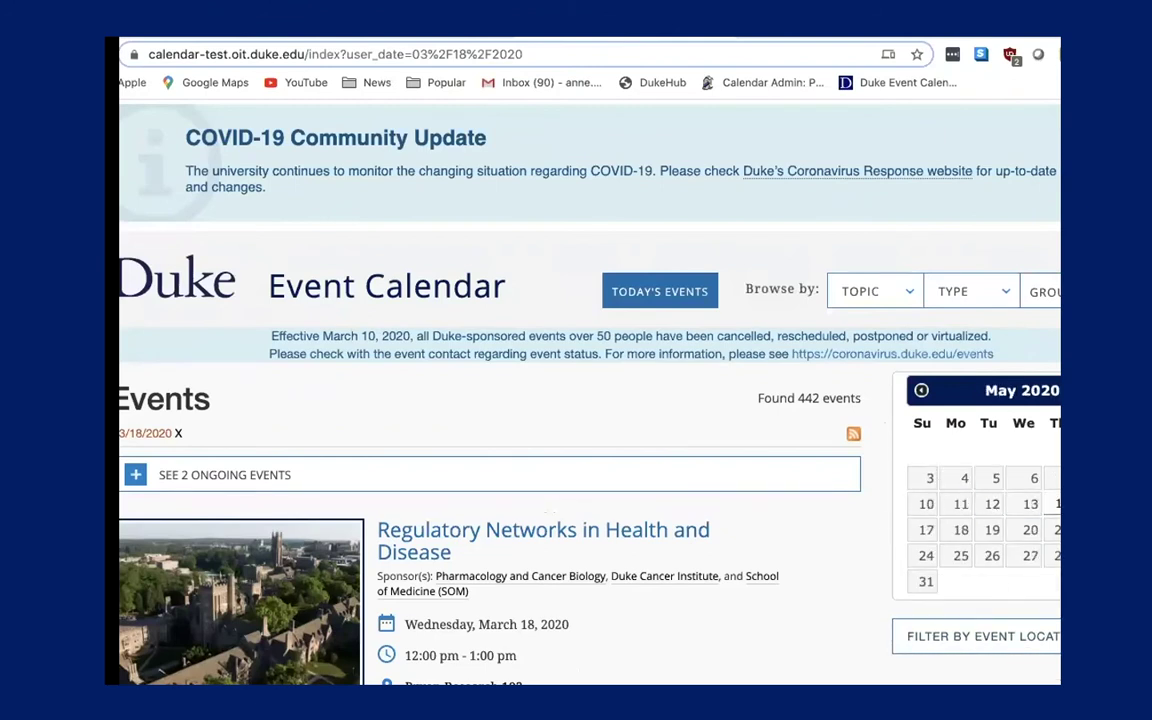
click(1065, 504)
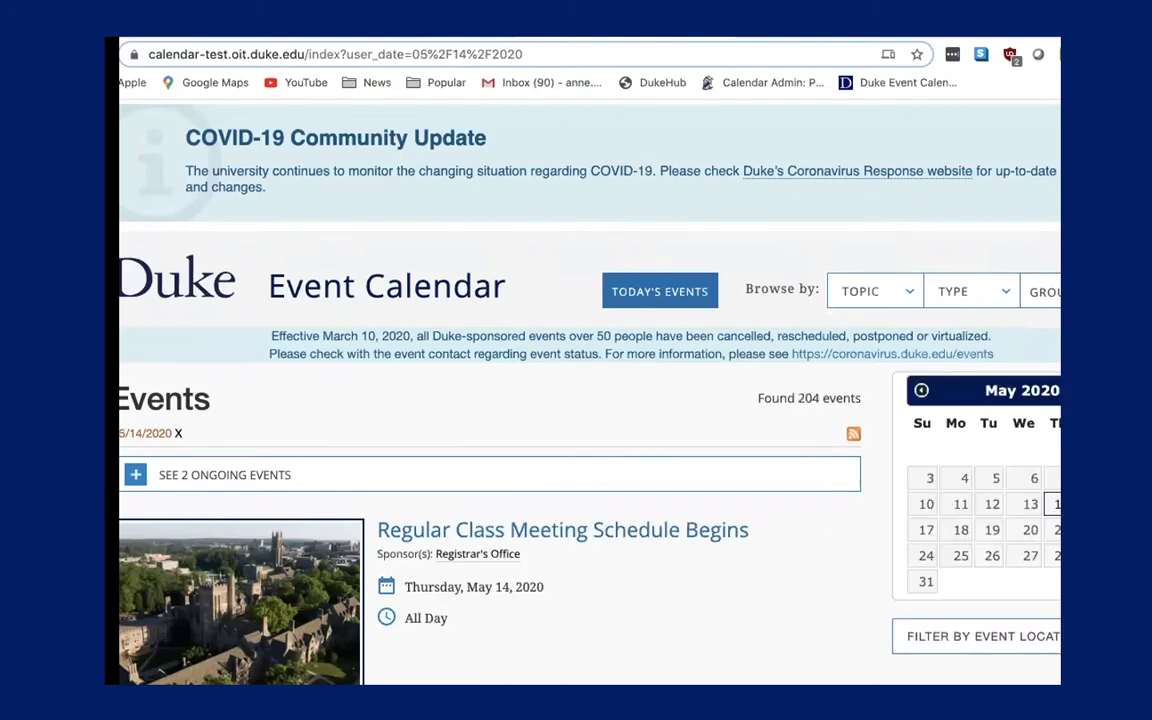
scroll(700, 555, down, 8)
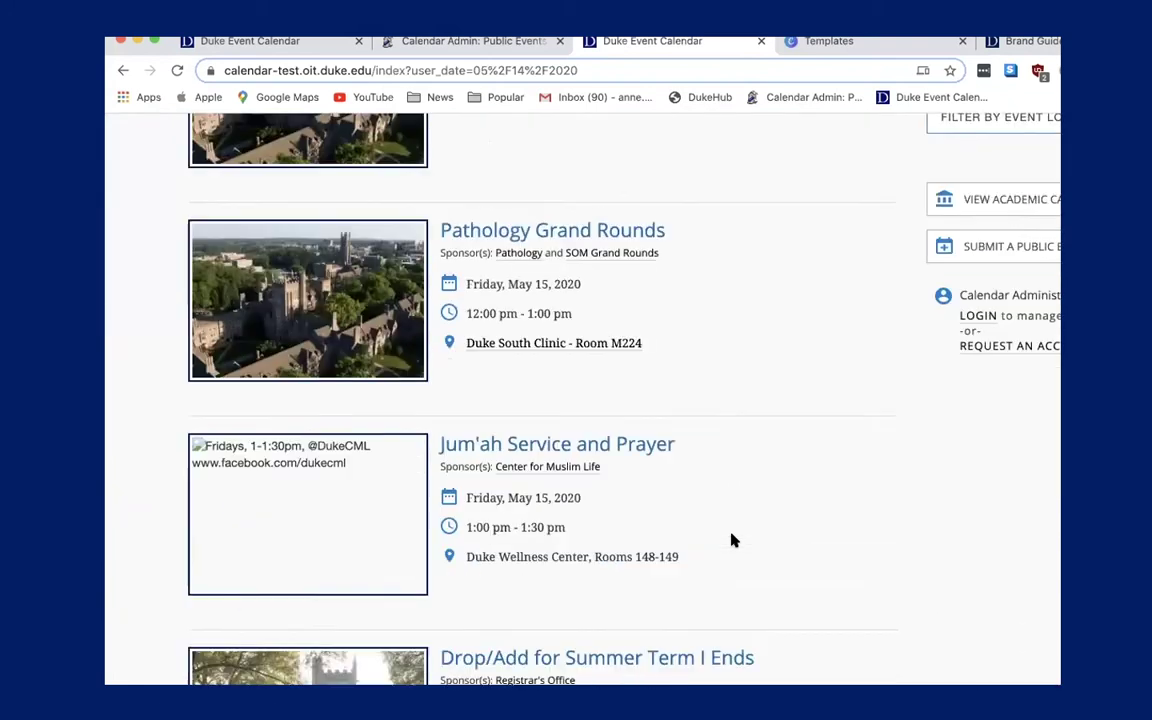
scroll(731, 540, down, 12)
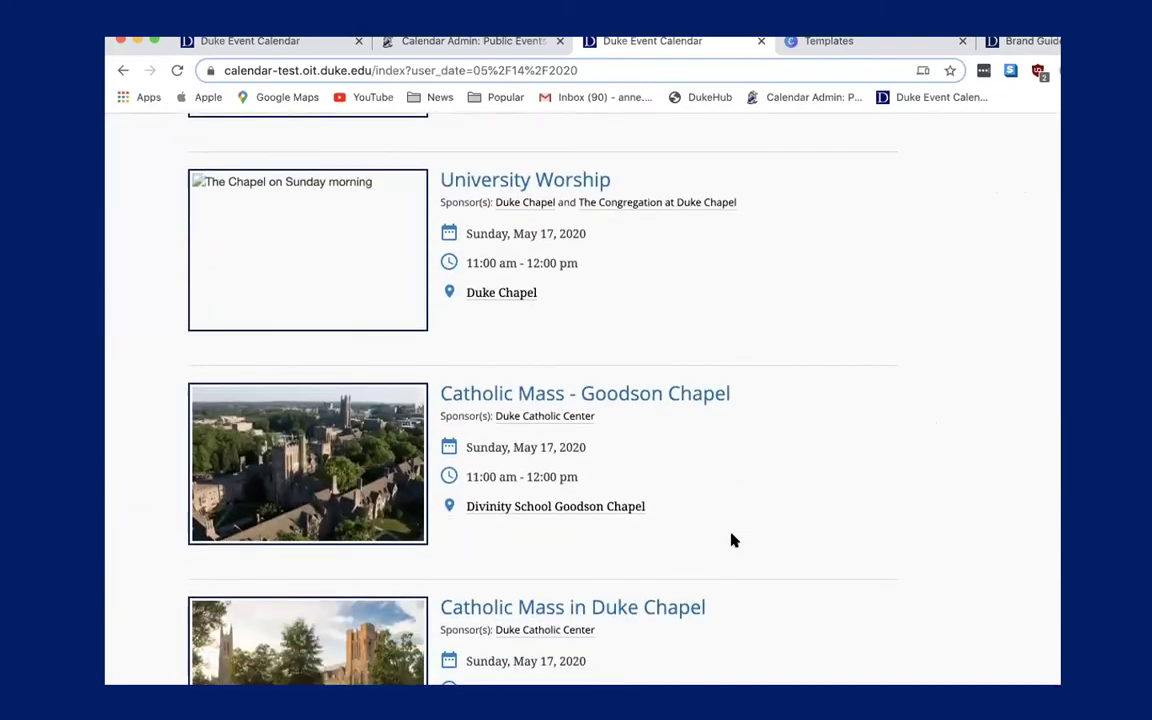
scroll(731, 540, down, 3)
scroll(733, 540, up, 1)
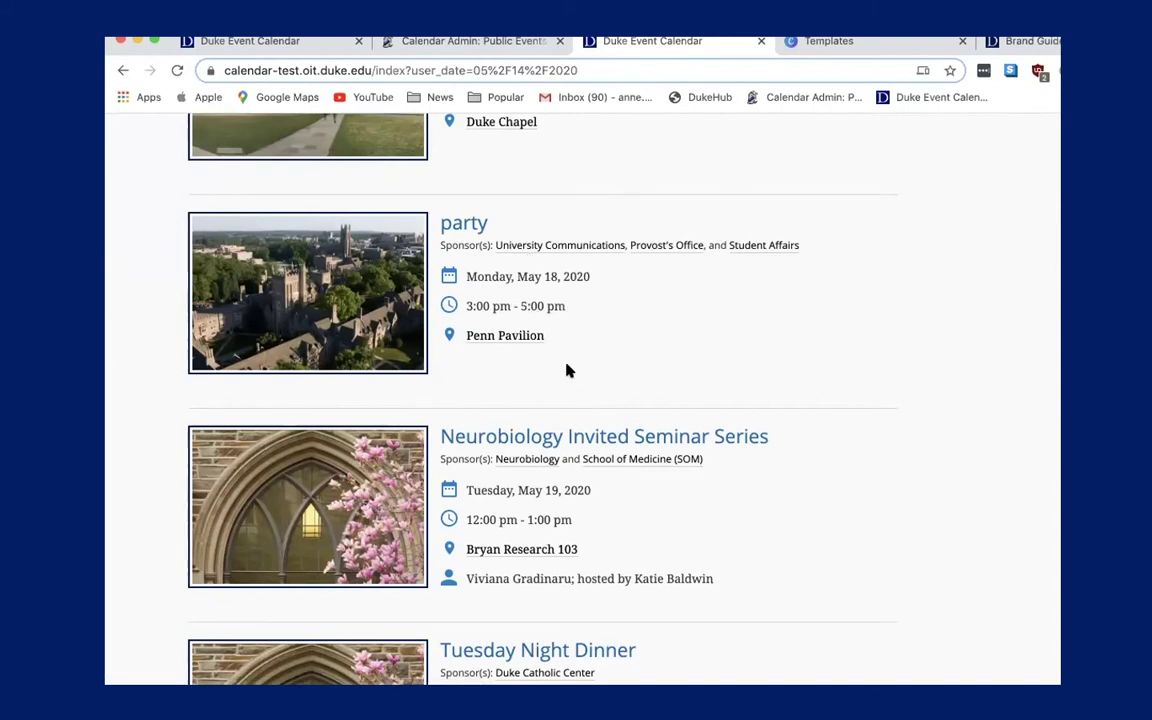
scroll(560, 365, up, 1)
click(465, 258)
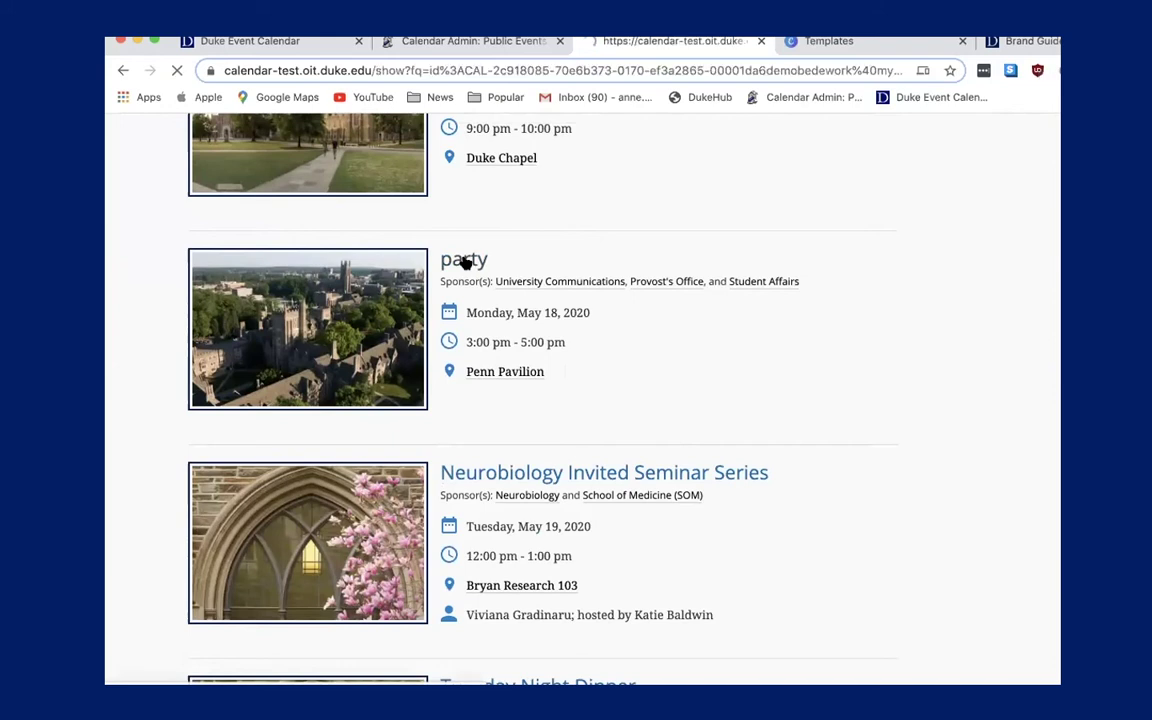
scroll(411, 416, down, 5)
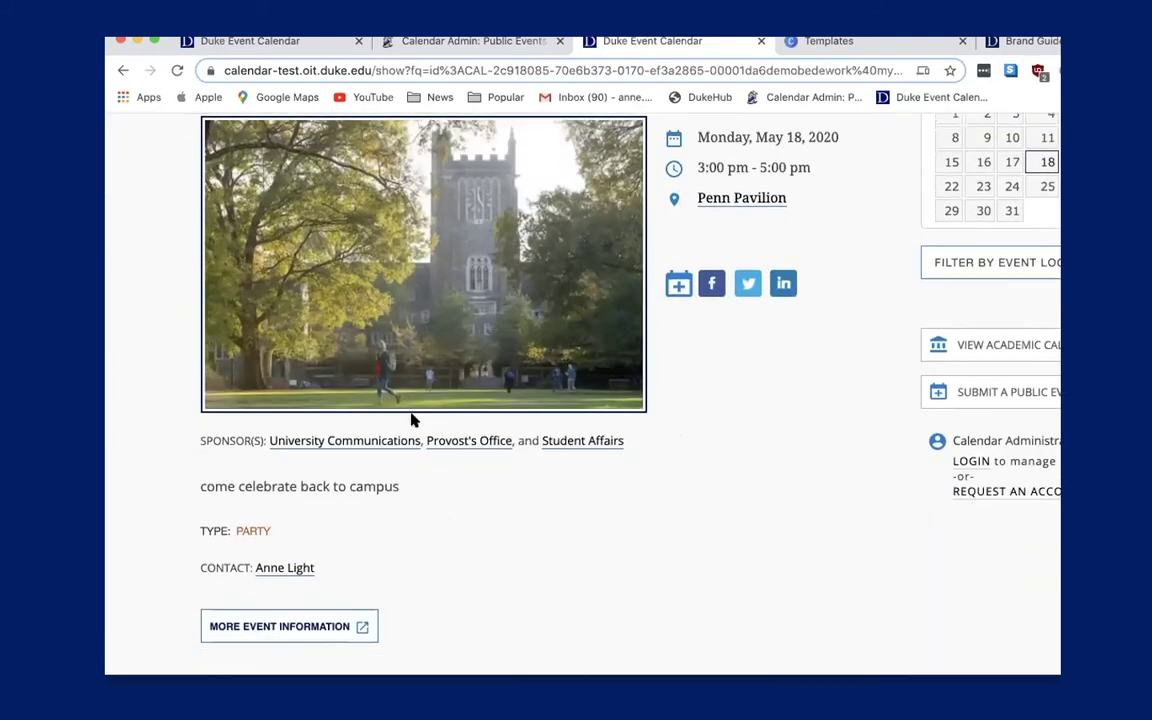
click(304, 626)
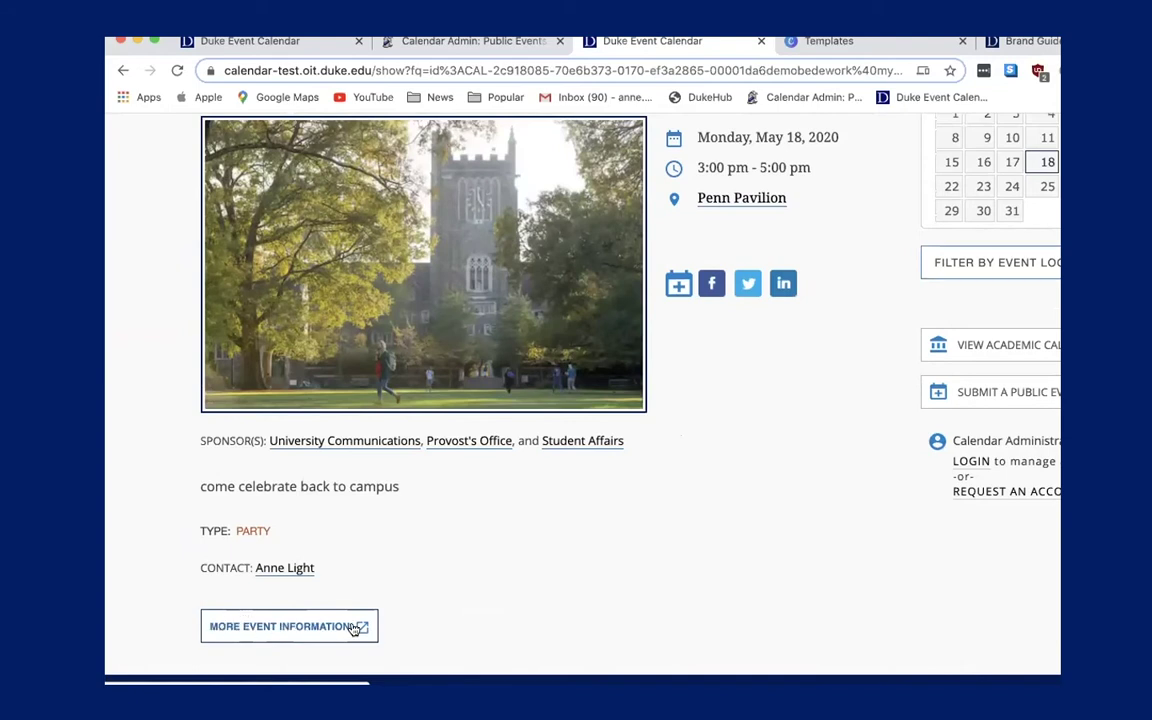
scroll(424, 586, down, 1)
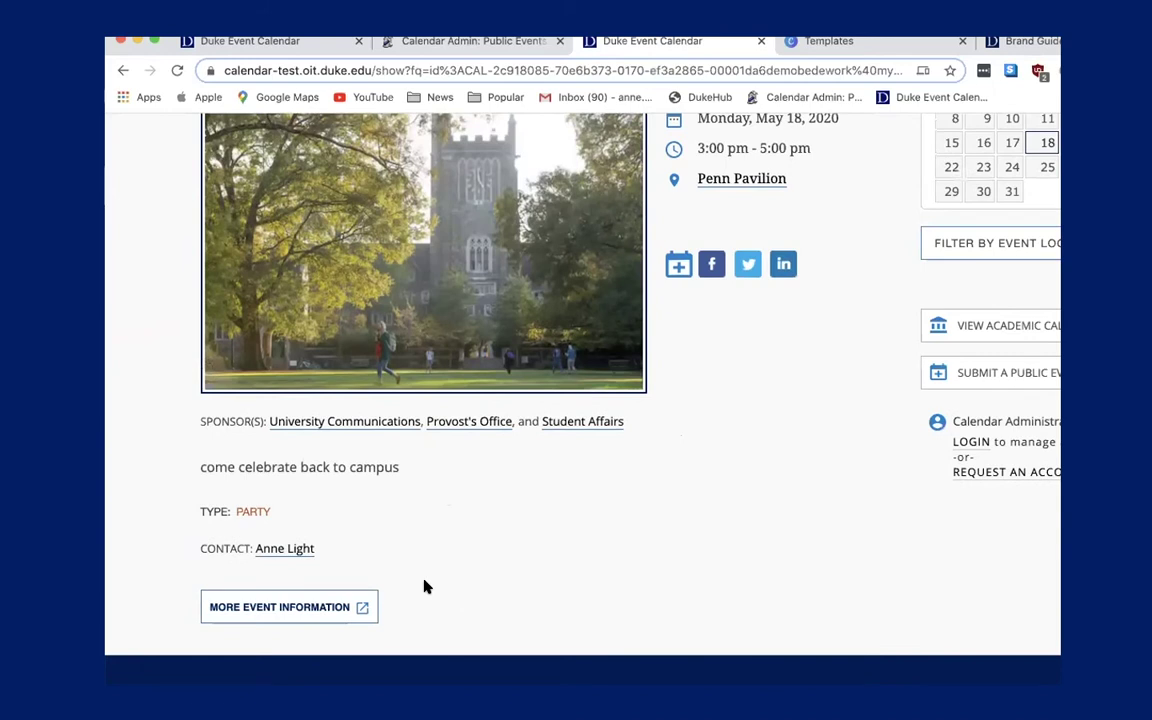
scroll(424, 586, up, 3)
scroll(424, 586, up, 1)
scroll(424, 586, down, 5)
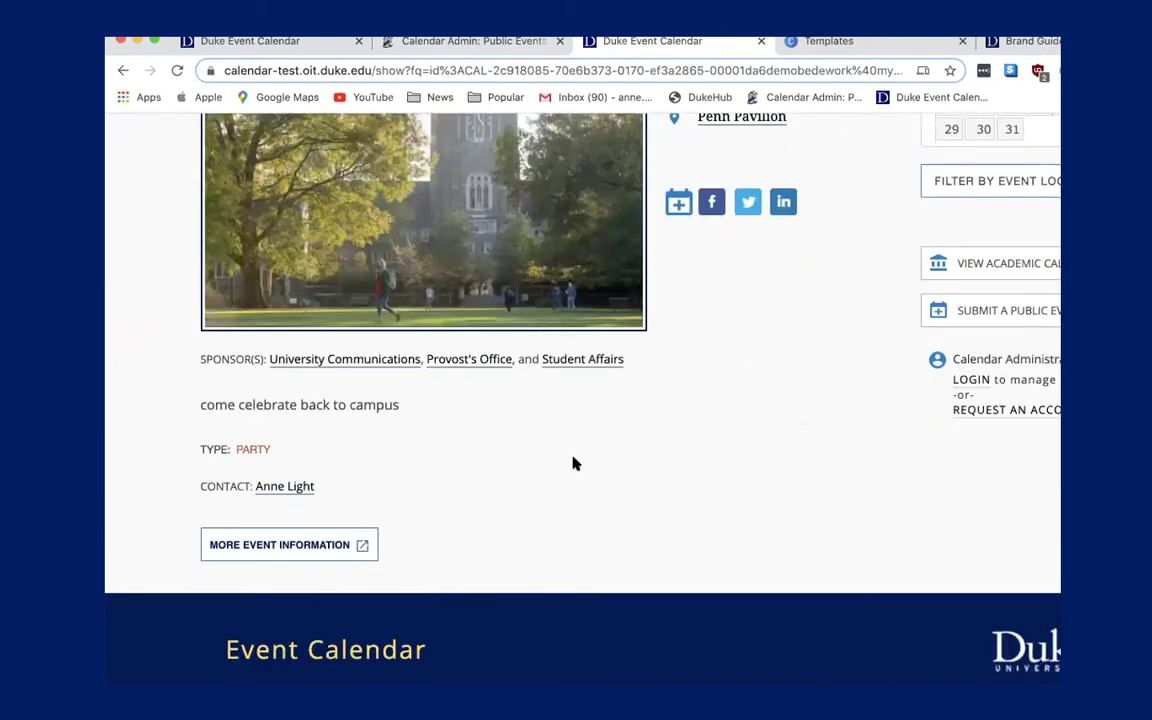
scroll(573, 462, up, 4)
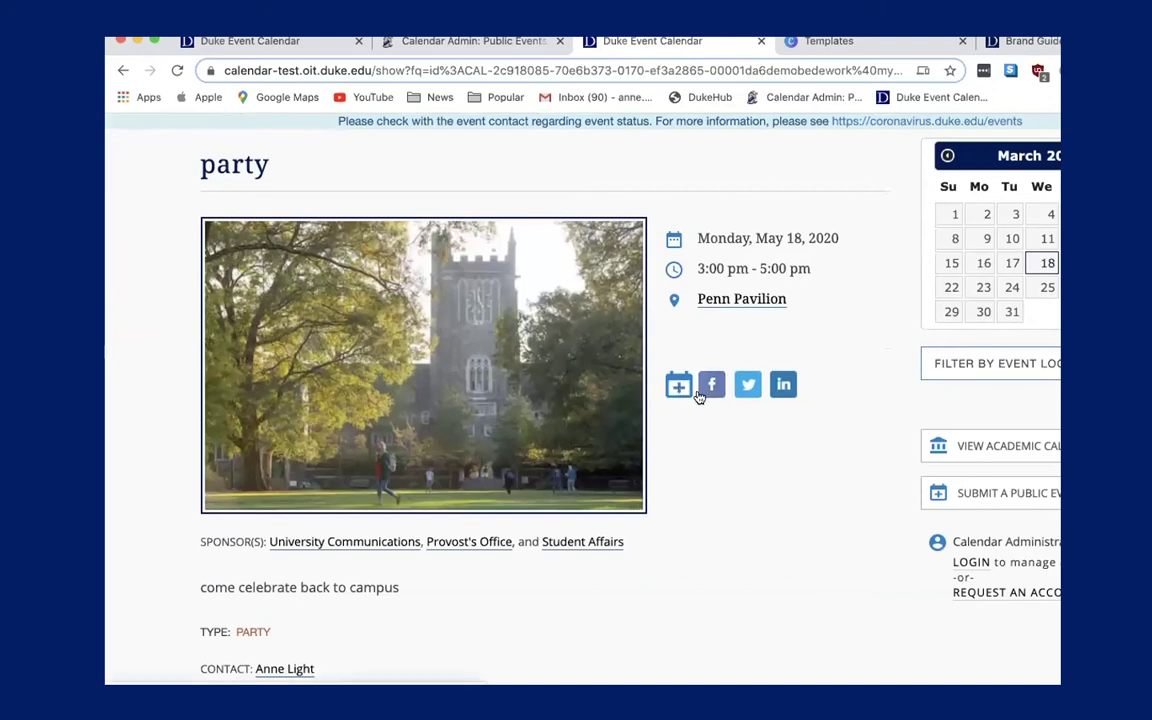
click(672, 388)
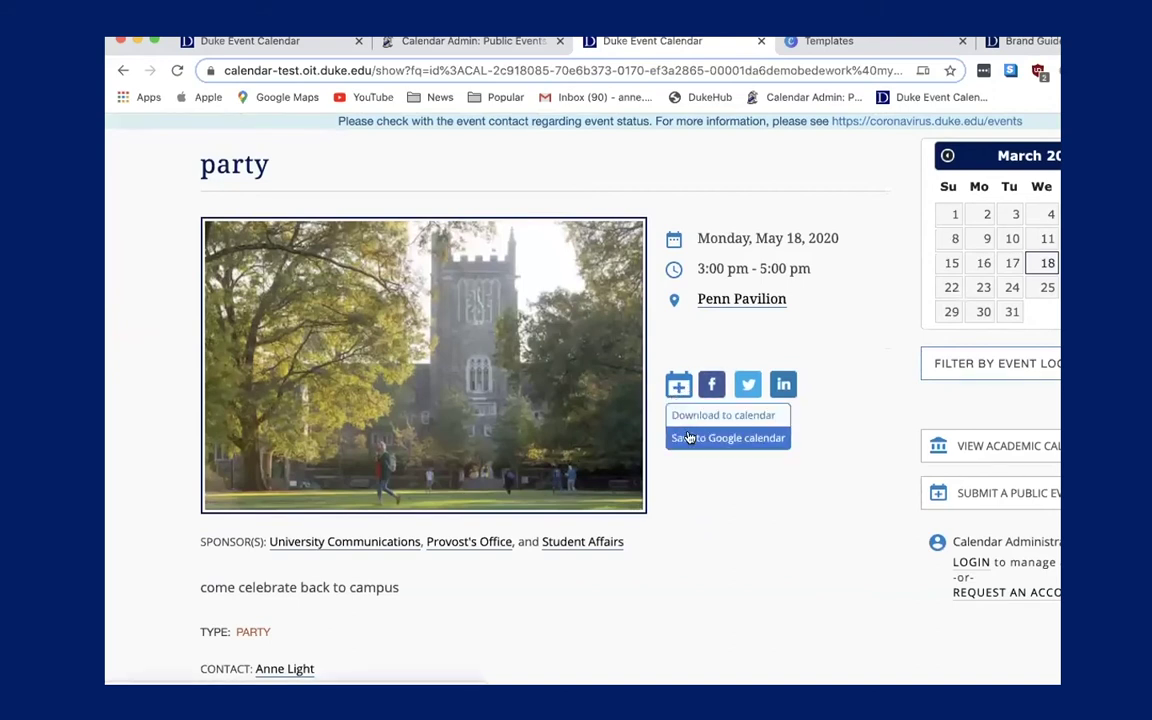
click(712, 388)
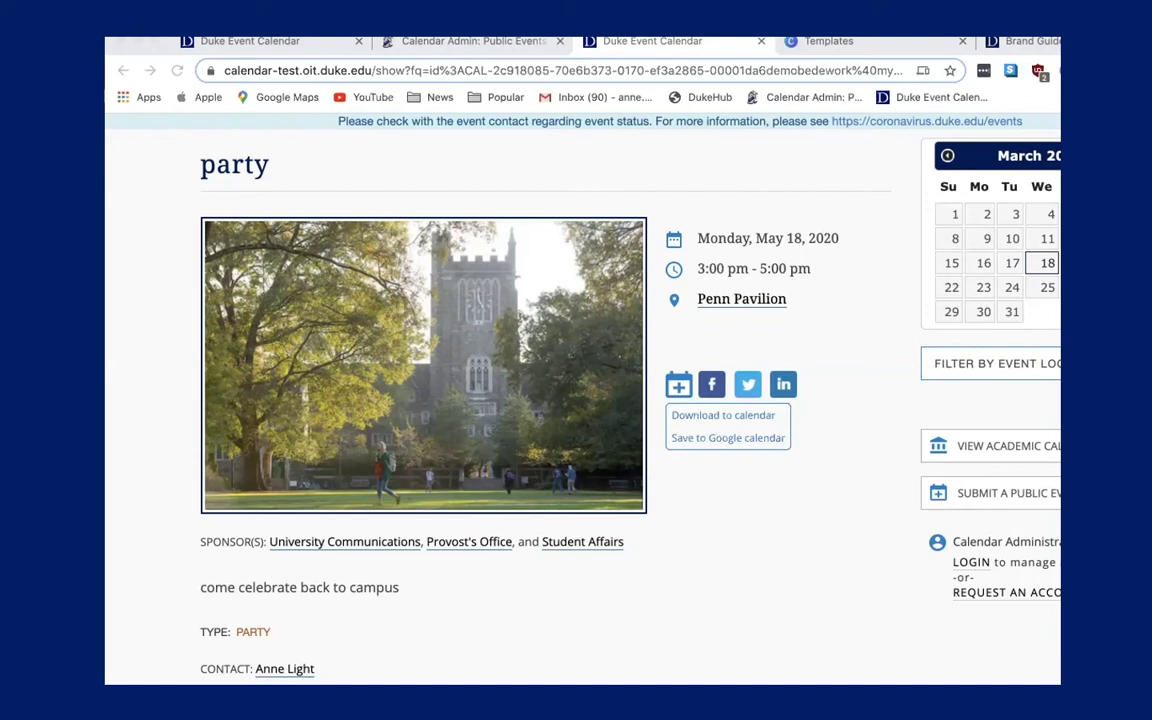
scroll(613, 507, up, 5)
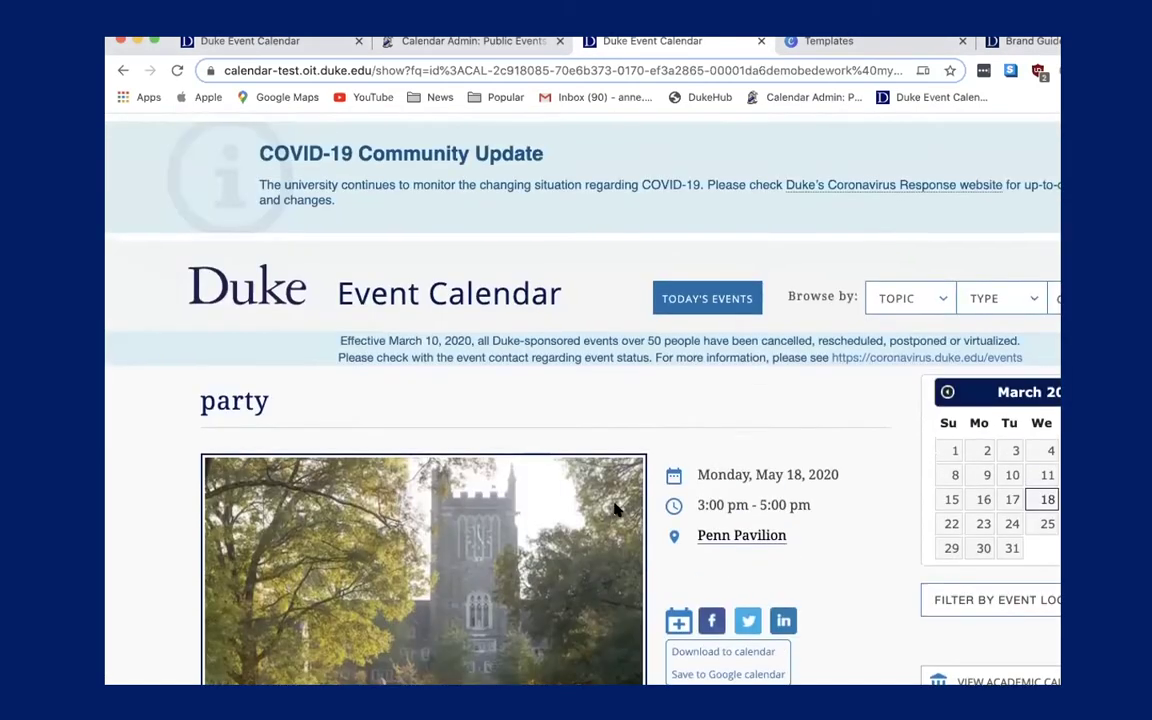
In Manage Events, open the 'master' record of the bi-weekly meeting series.
click(470, 42)
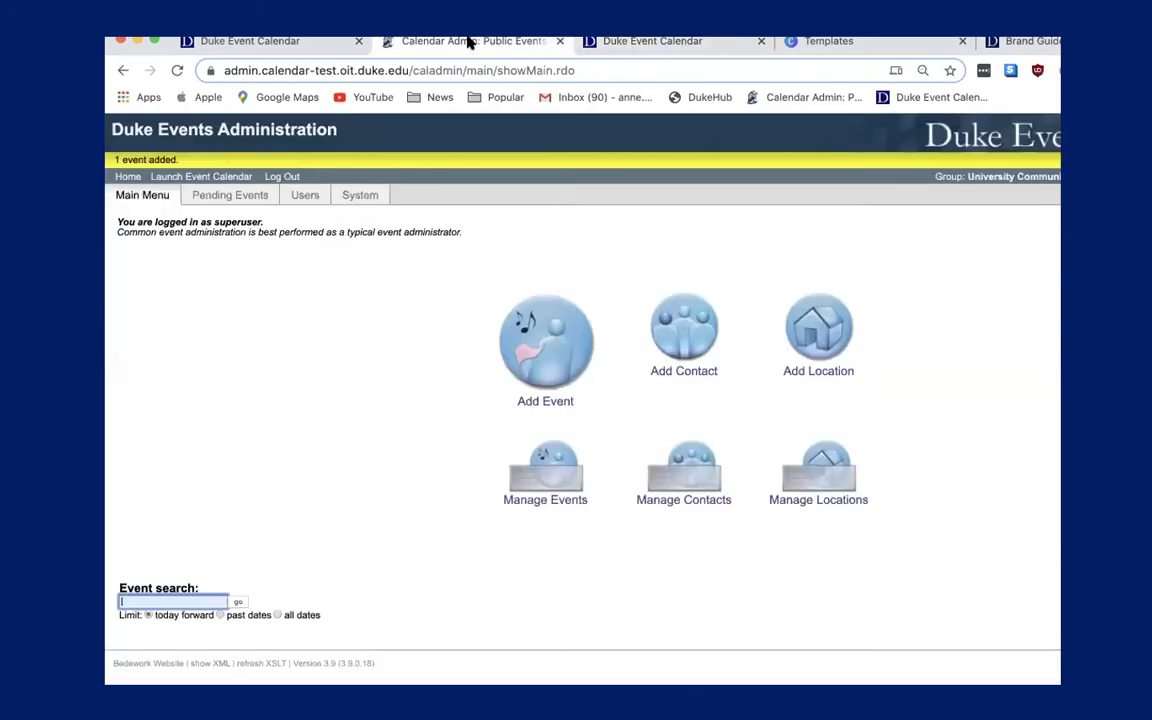
click(550, 477)
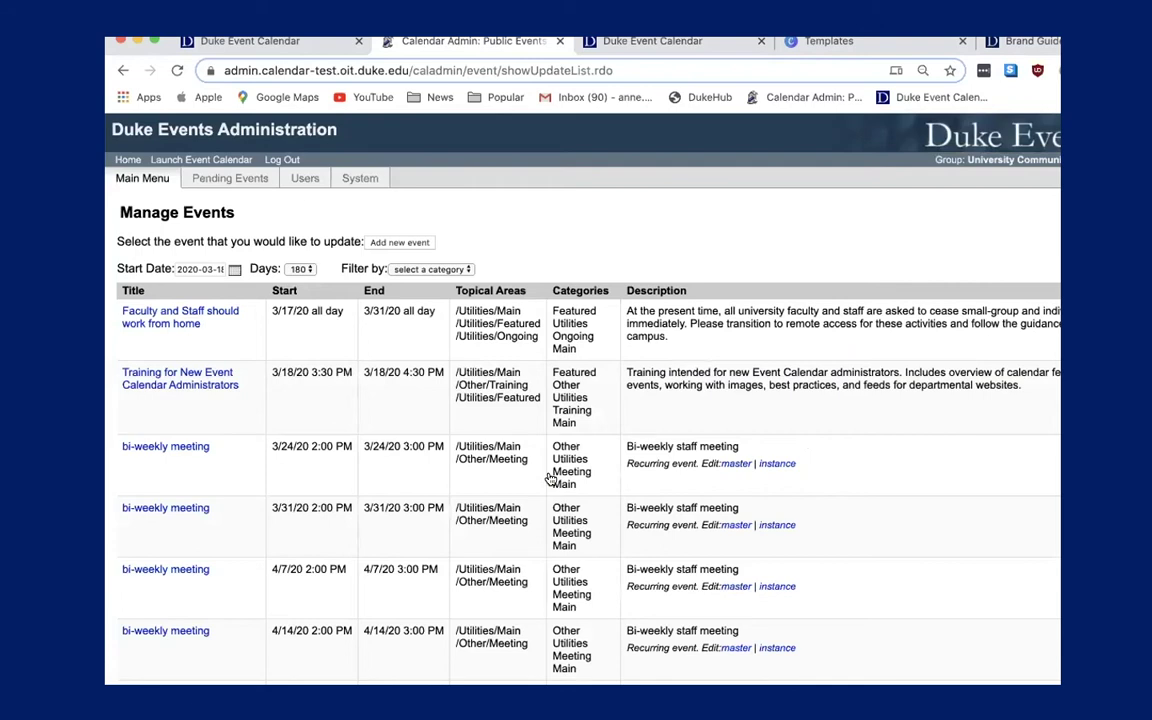
scroll(582, 494, down, 5)
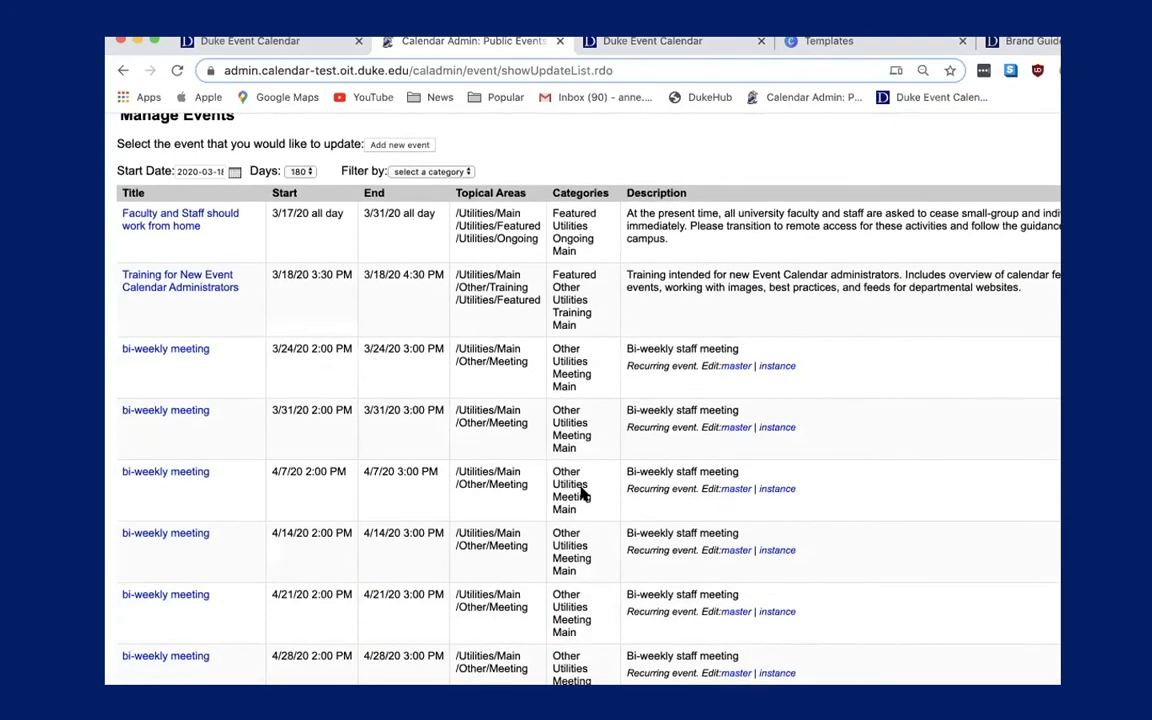
scroll(582, 494, down, 1)
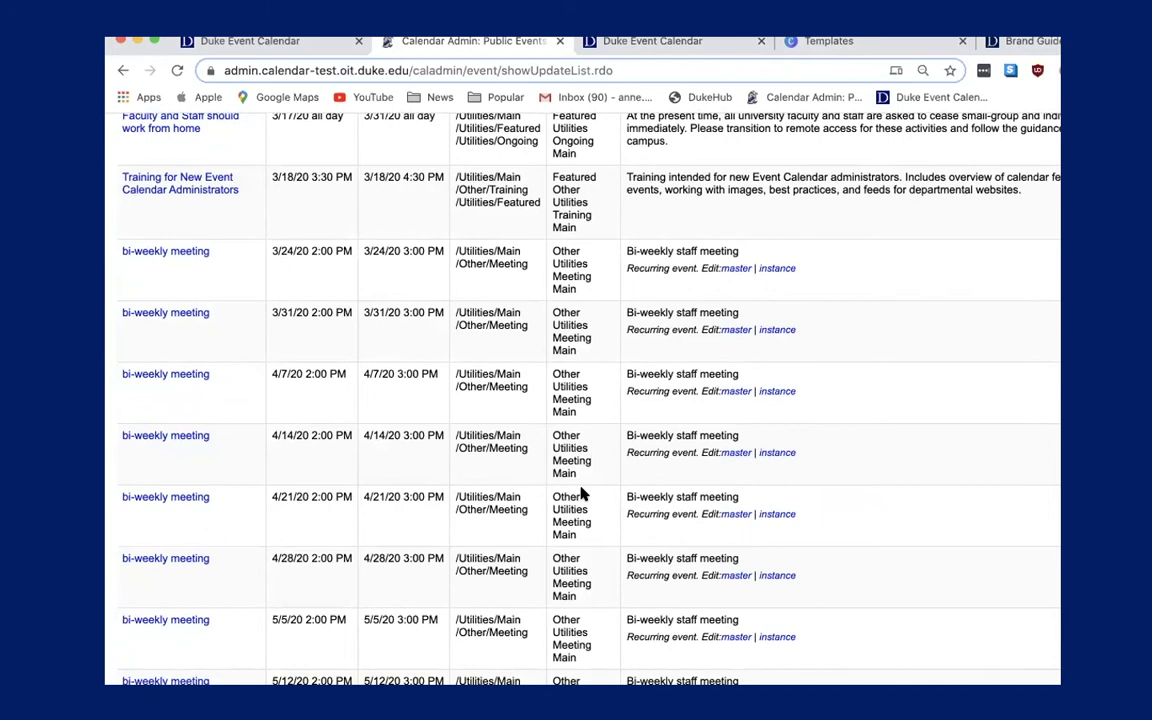
scroll(582, 494, down, 1)
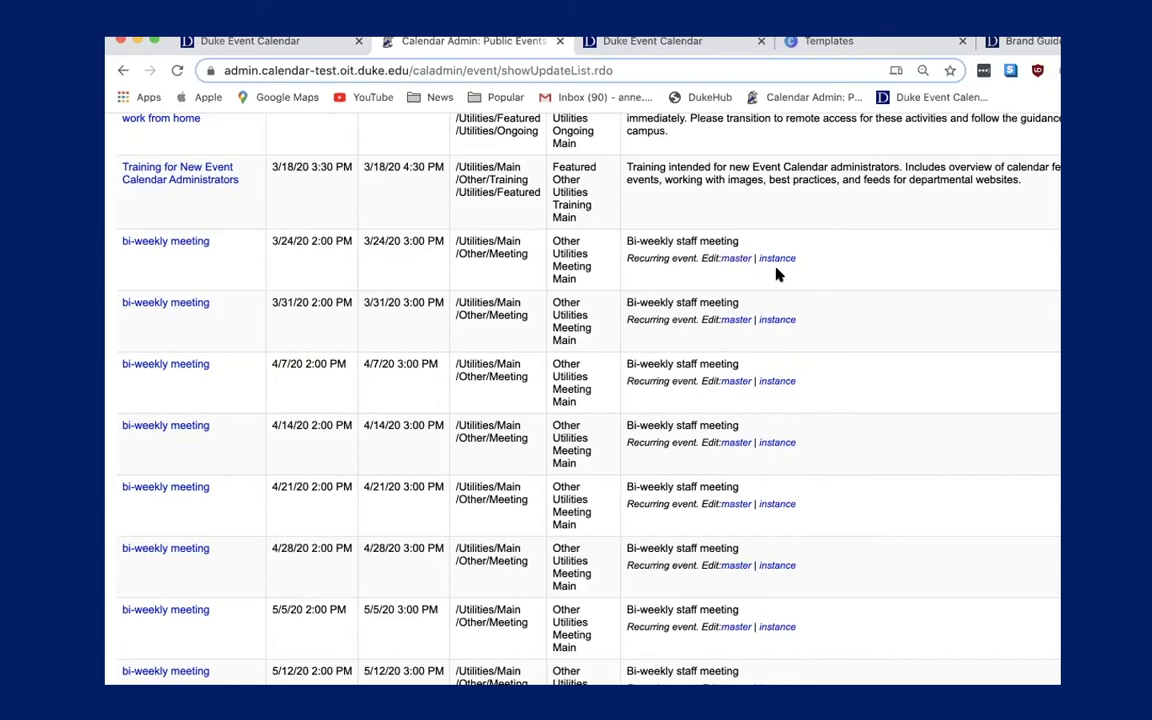
click(736, 260)
click(736, 260)
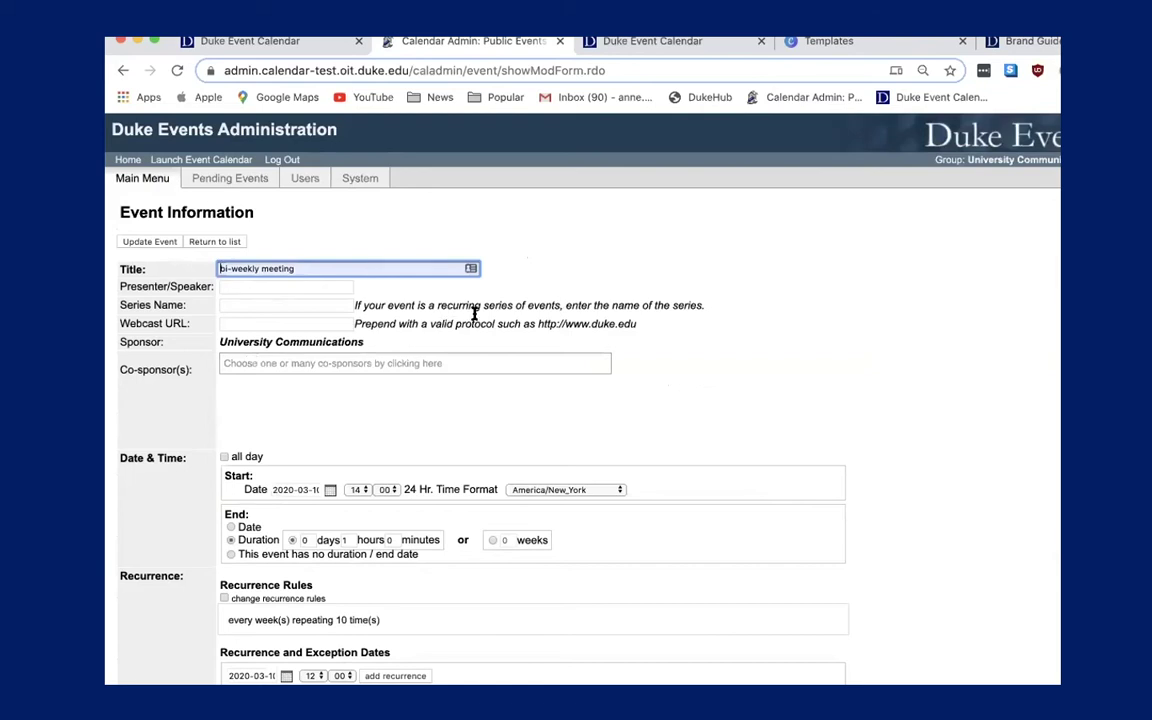
Set the bi-weekly meeting's start hour to 12.
click(358, 489)
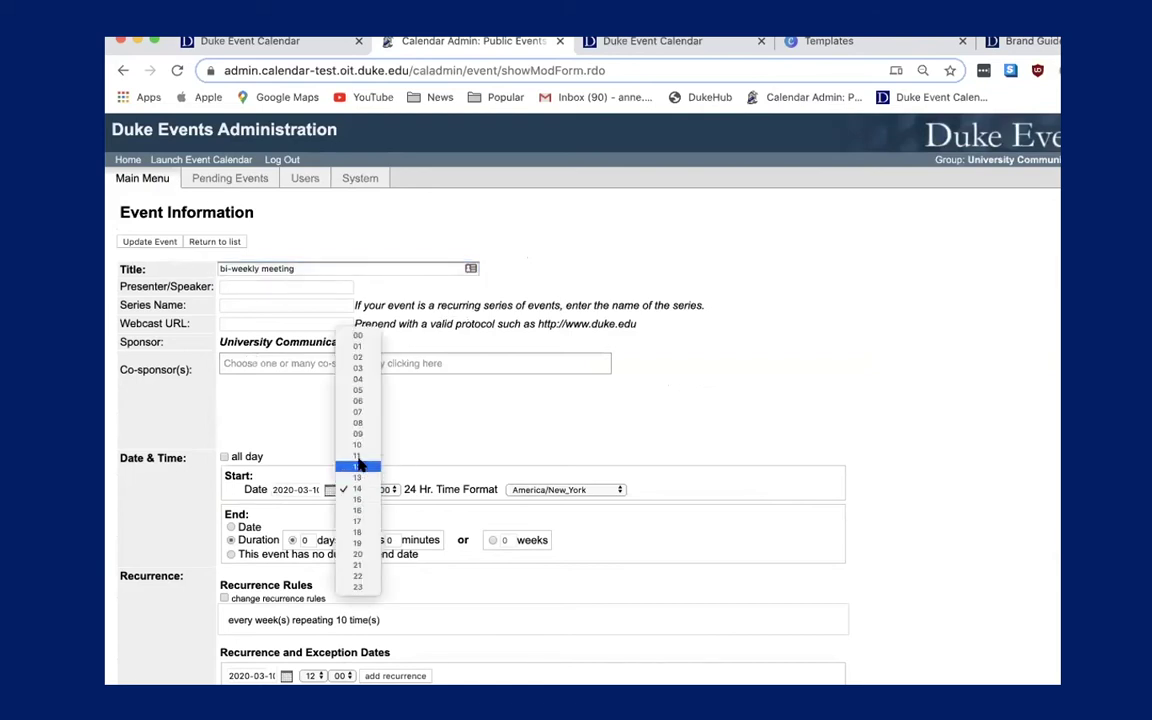
click(362, 467)
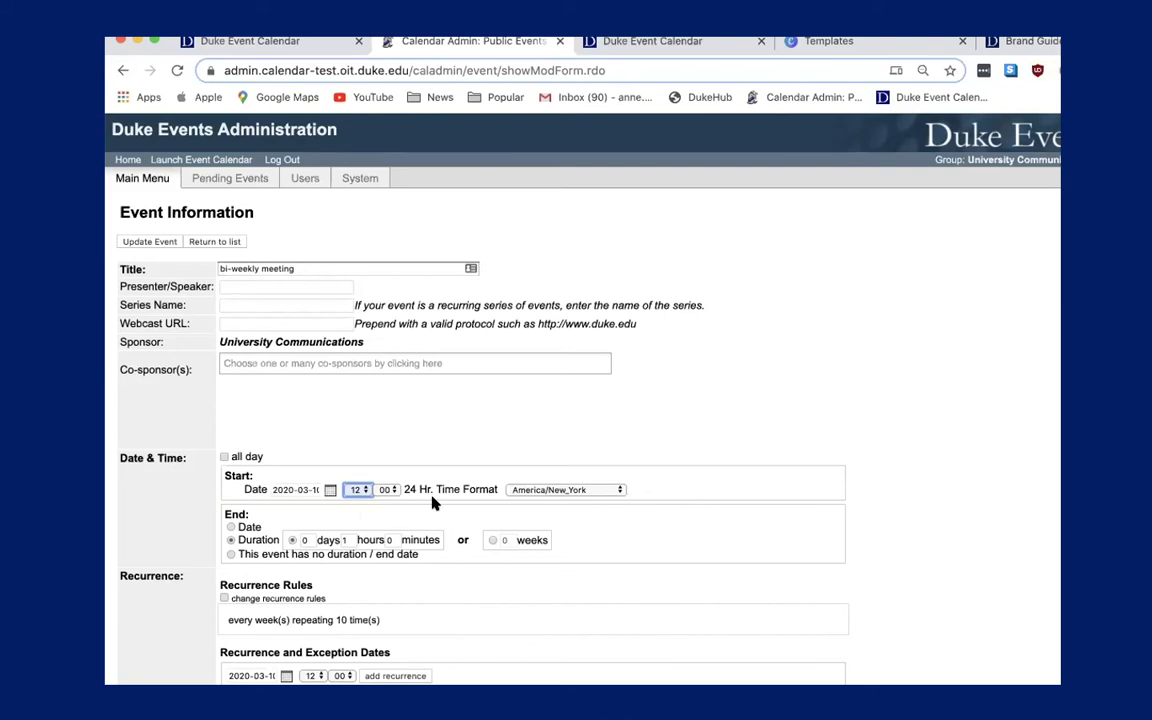
click(426, 443)
Save the recurring bi-weekly meeting with Update Event.
scroll(425, 449, down, 5)
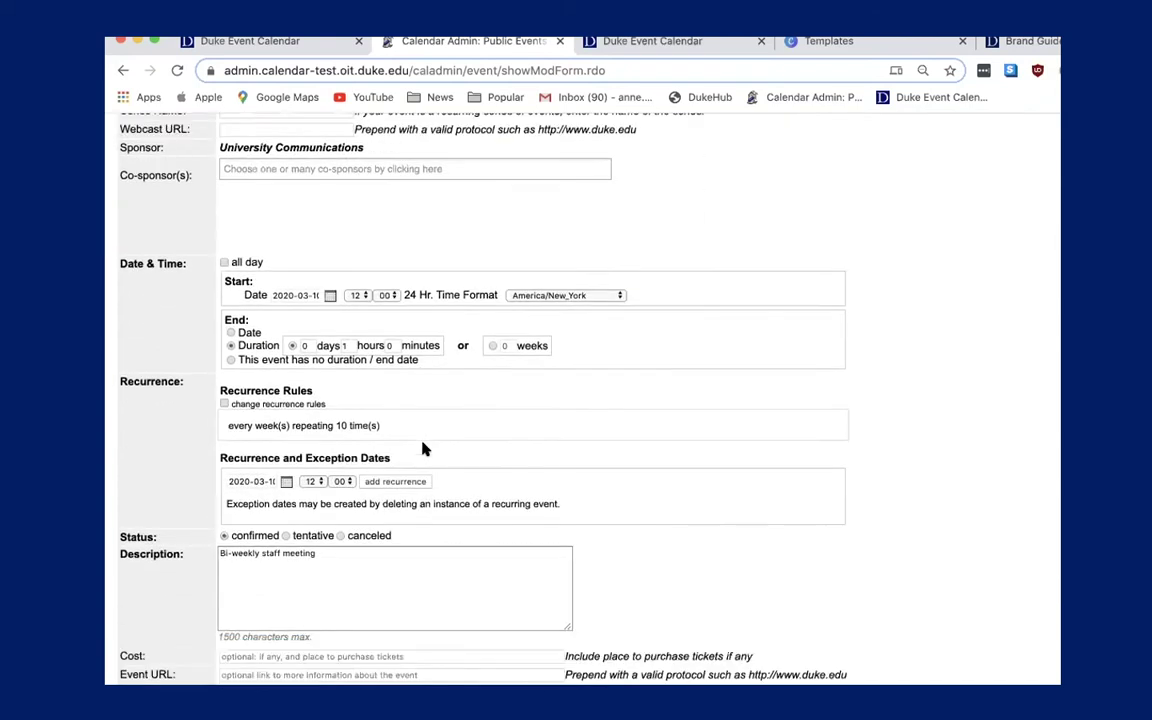
scroll(422, 449, down, 2)
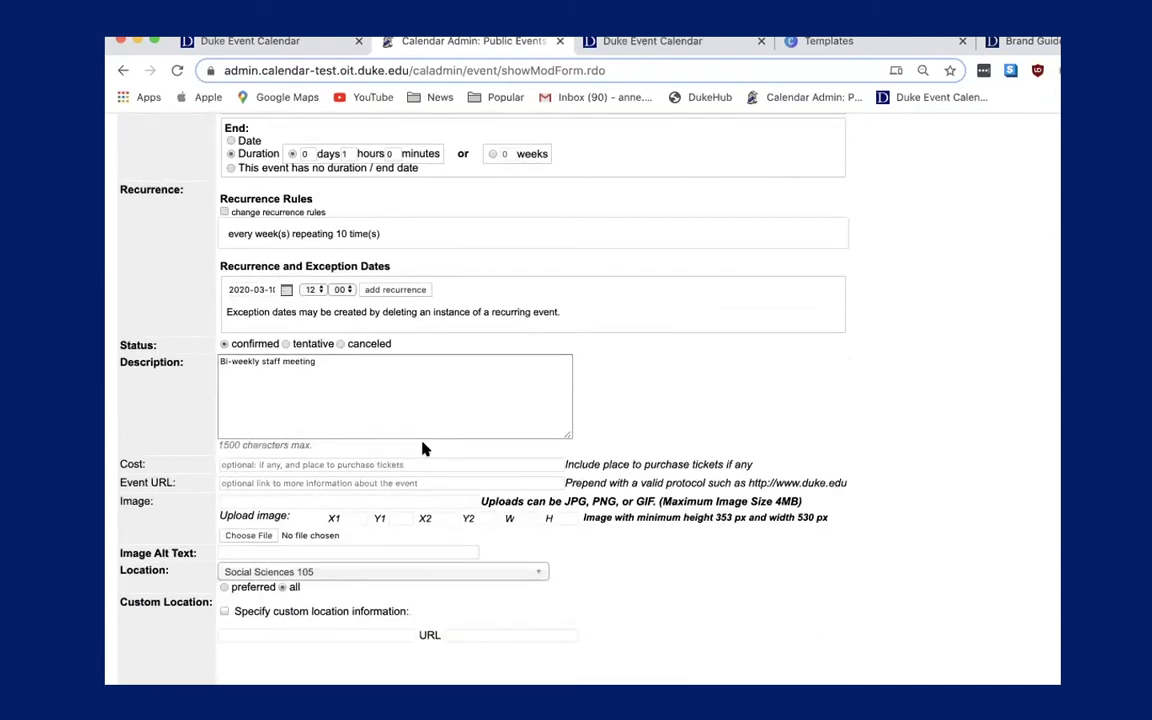
scroll(422, 449, down, 3)
scroll(422, 449, down, 5)
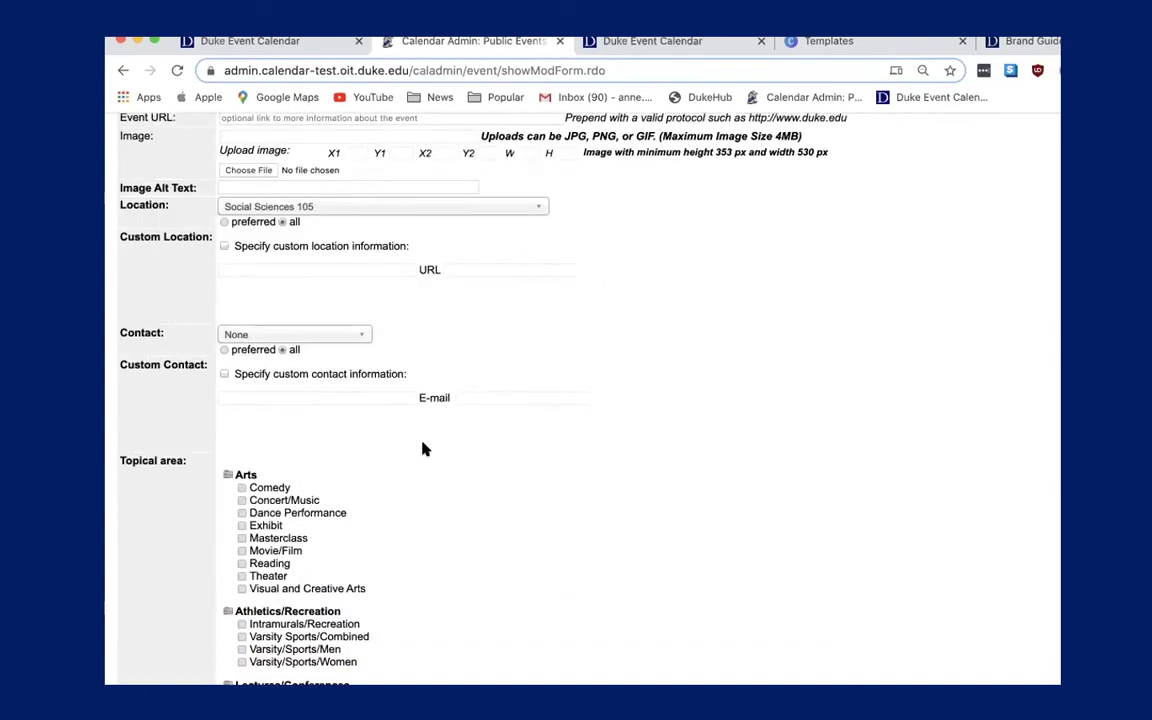
scroll(424, 449, down, 2)
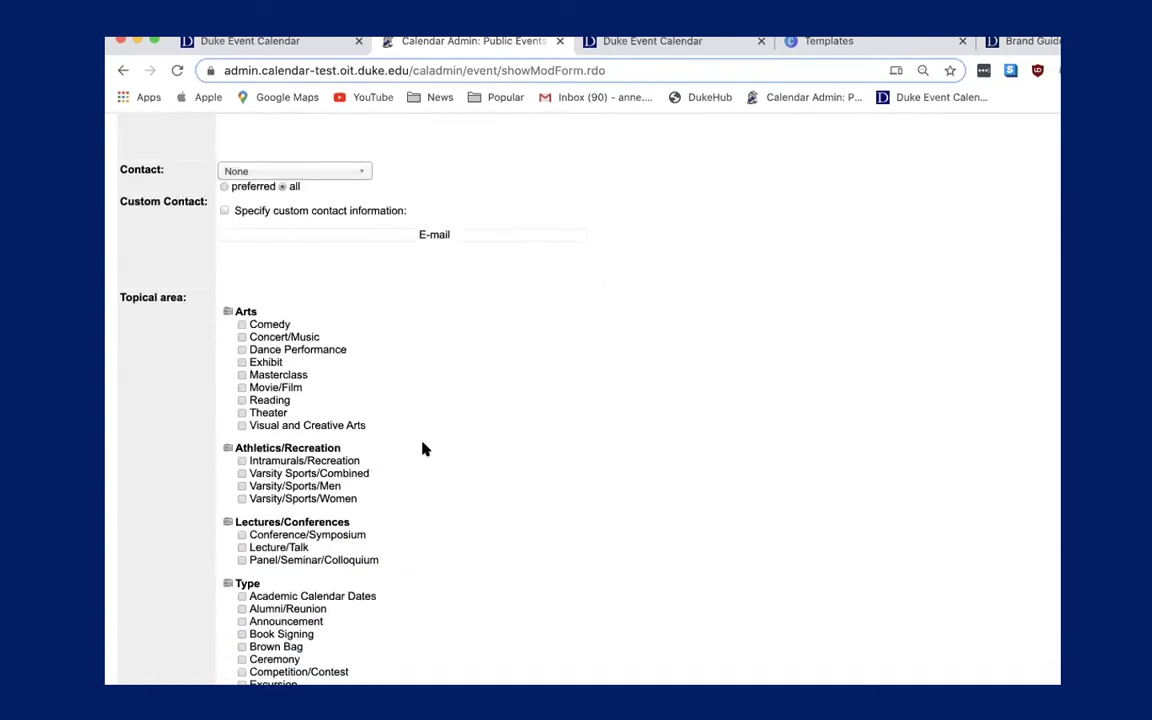
scroll(422, 449, down, 13)
scroll(422, 449, up, 20)
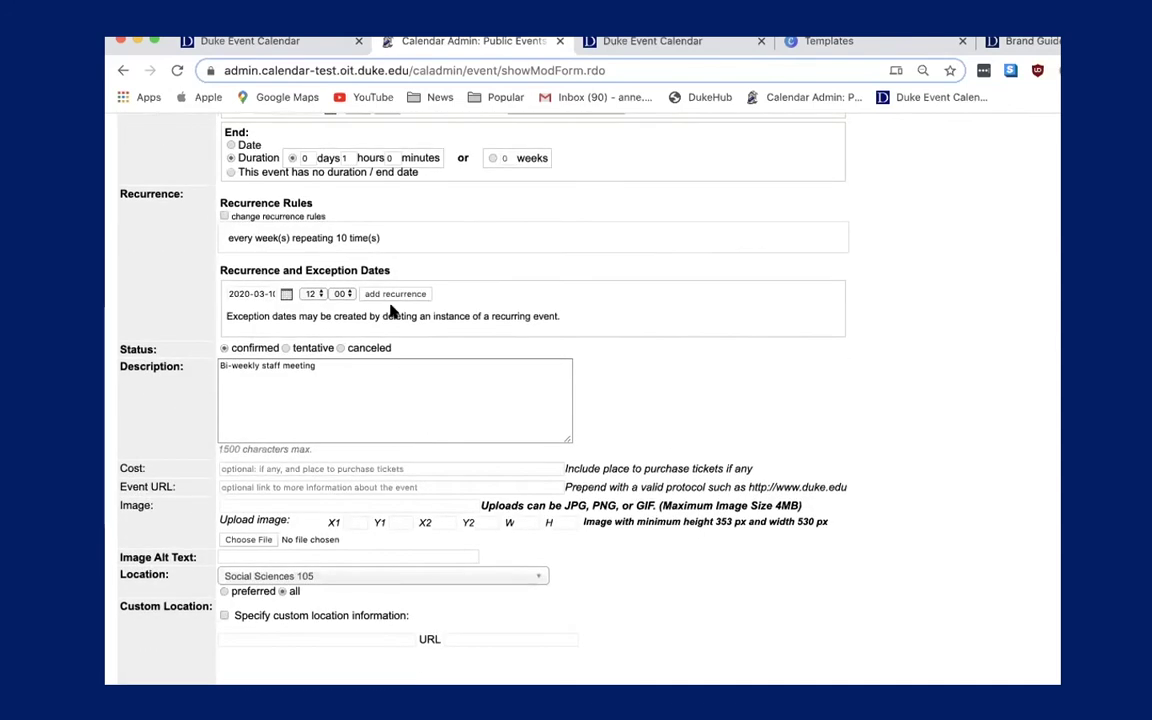
scroll(442, 257, up, 1)
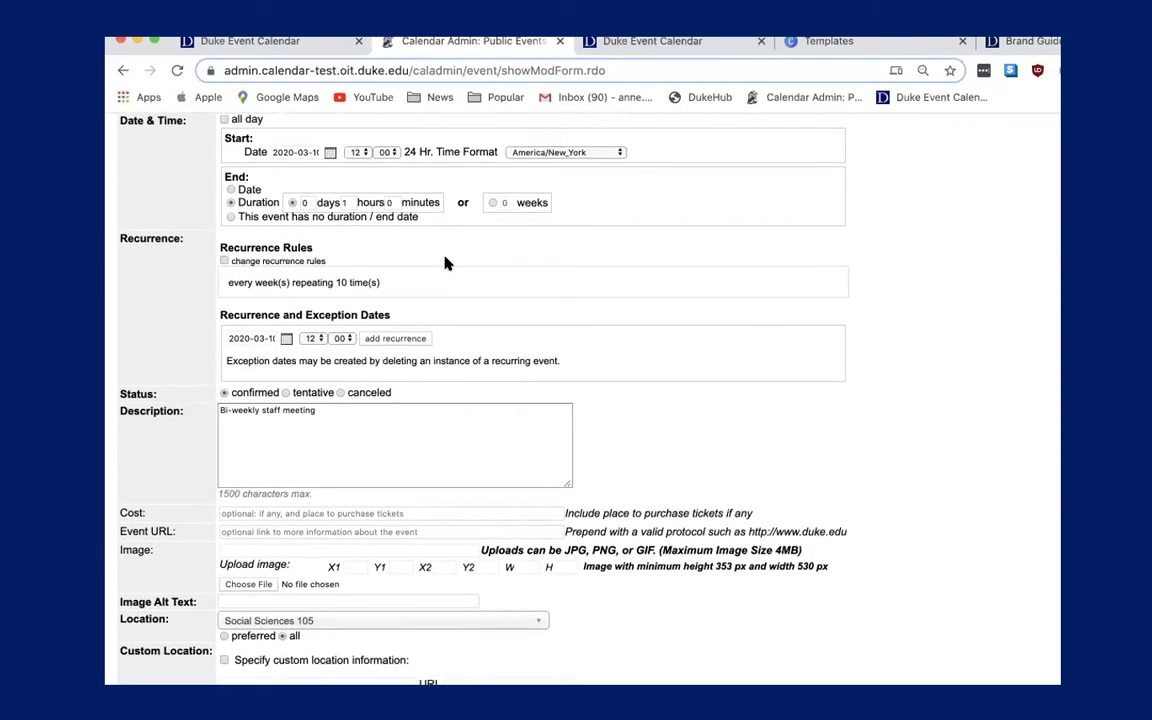
scroll(388, 321, up, 7)
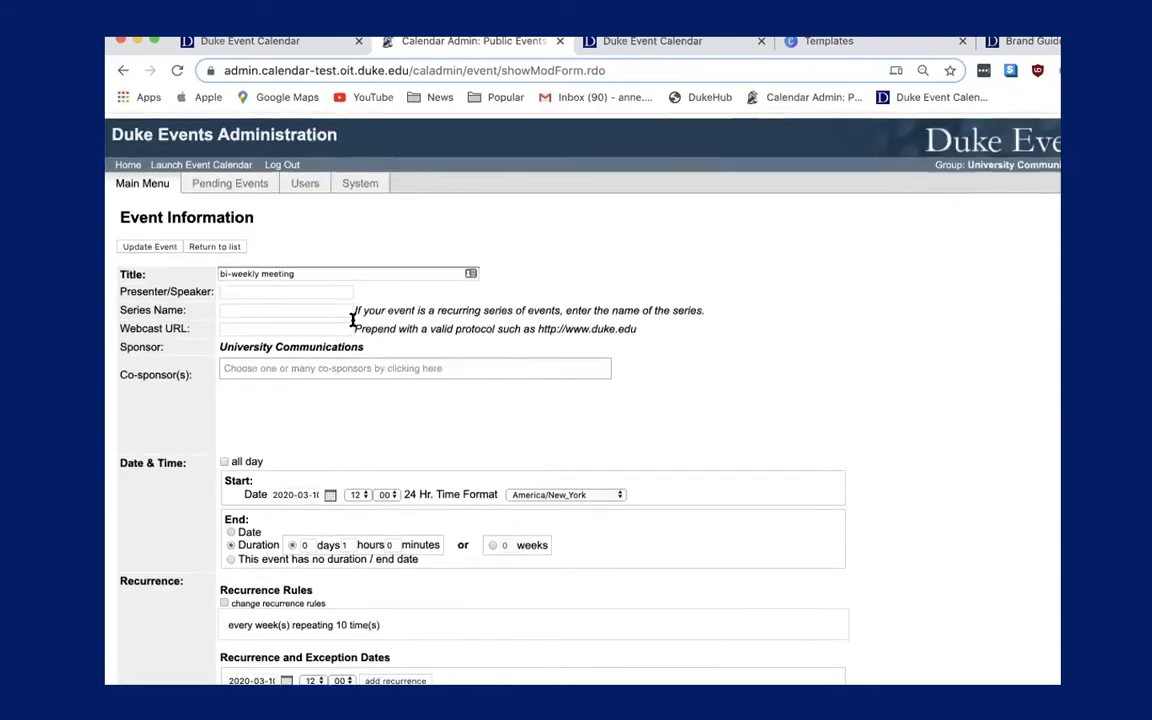
click(152, 245)
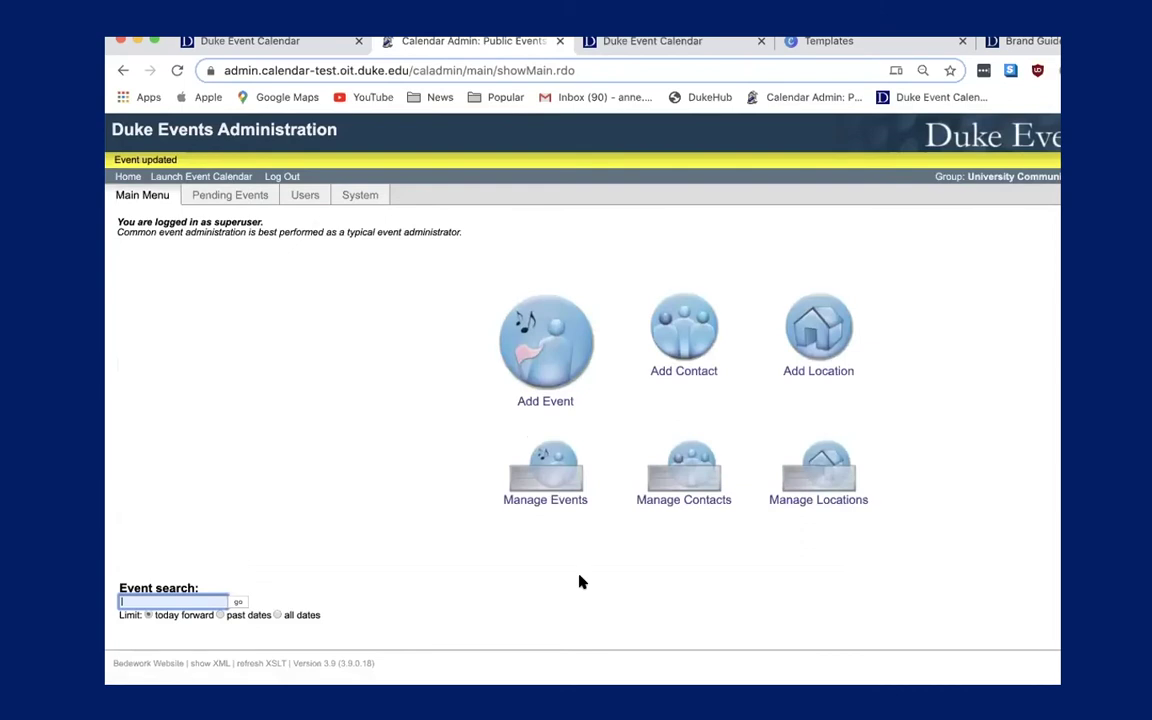
Open the 4/7/20 meeting instance and append '& birthday celebration' to its title.
click(540, 474)
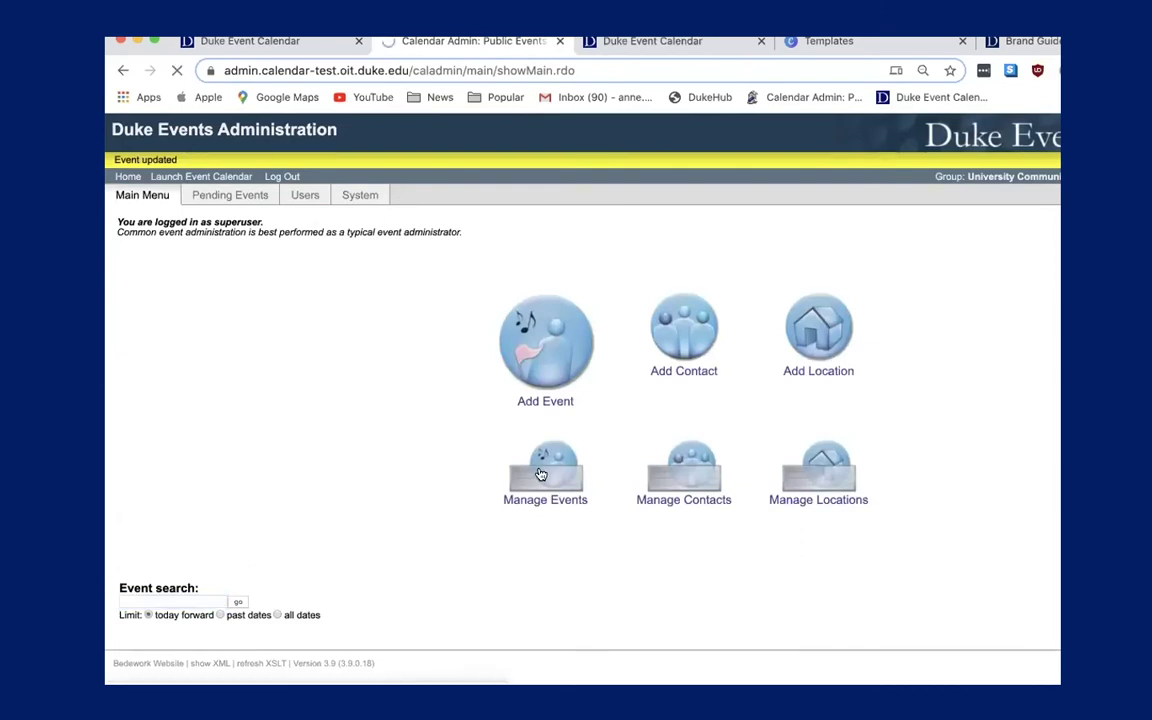
scroll(578, 514, down, 3)
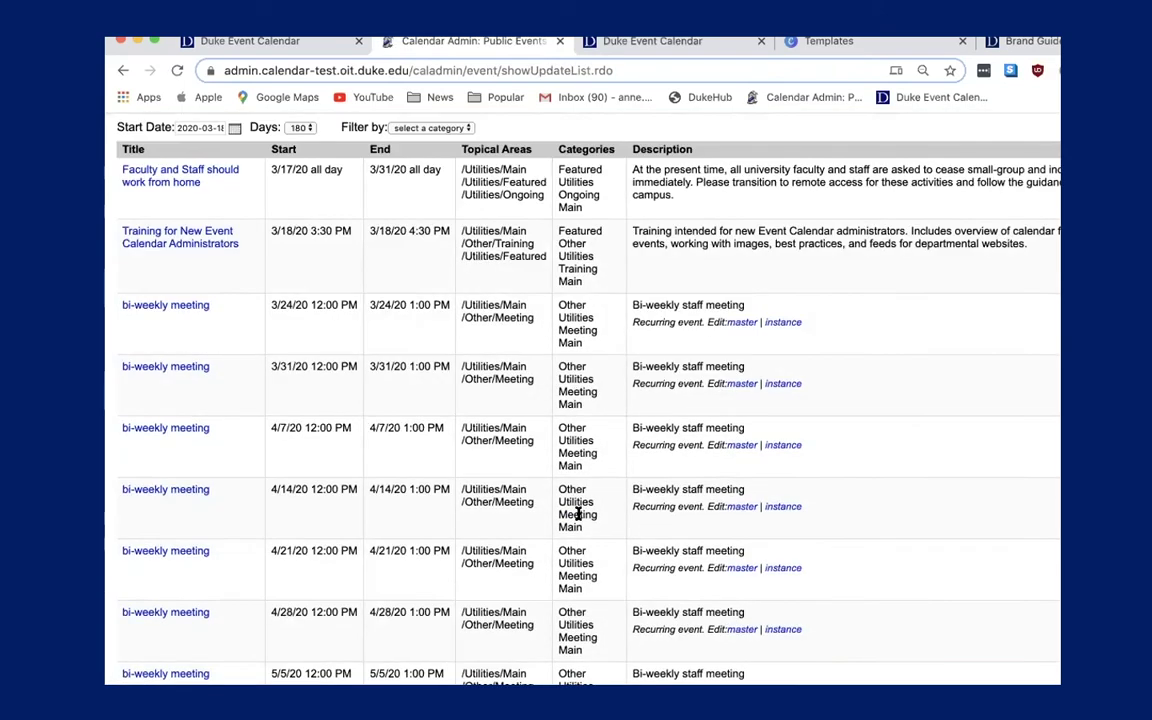
click(784, 447)
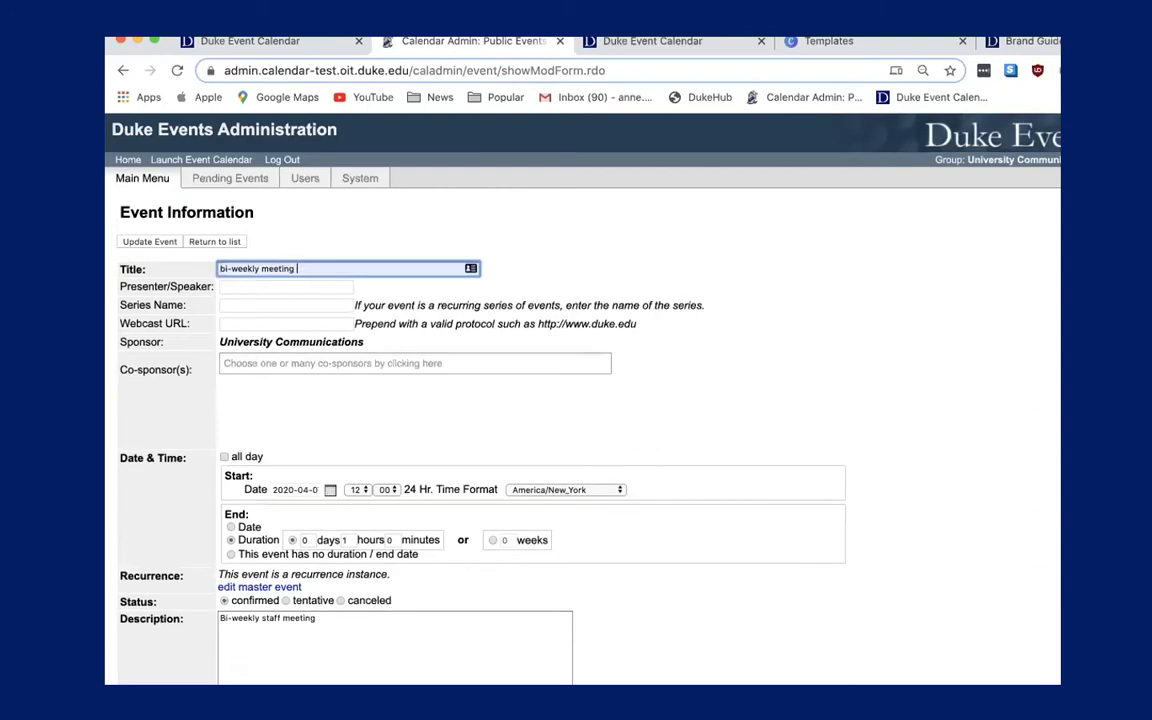
text(irthday celebration)
Save the April 7 title change and return to the Manage Events list.
click(152, 242)
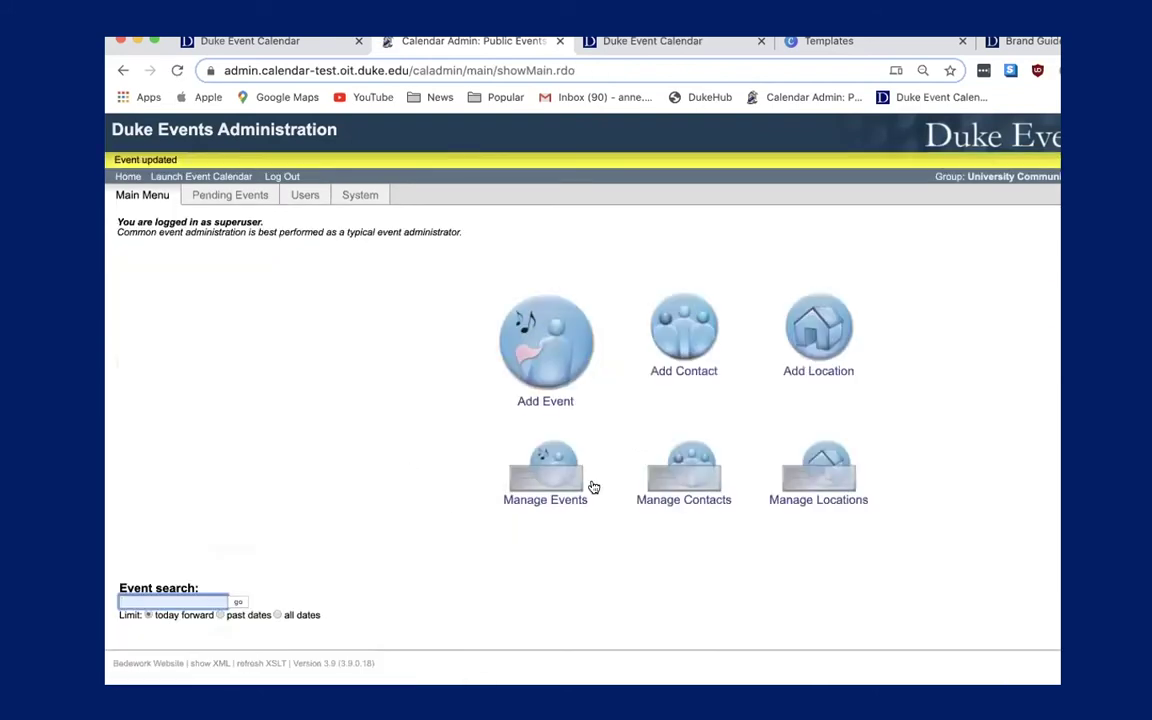
click(543, 465)
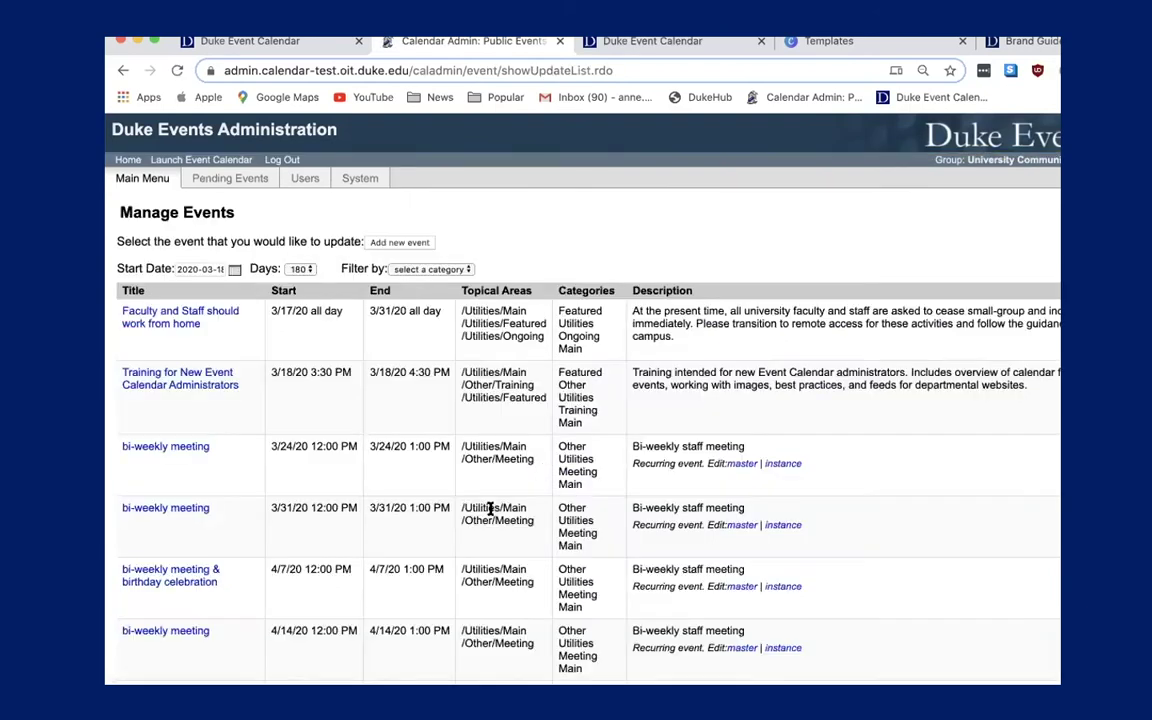
scroll(440, 460, down, 3)
scroll(438, 562, down, 5)
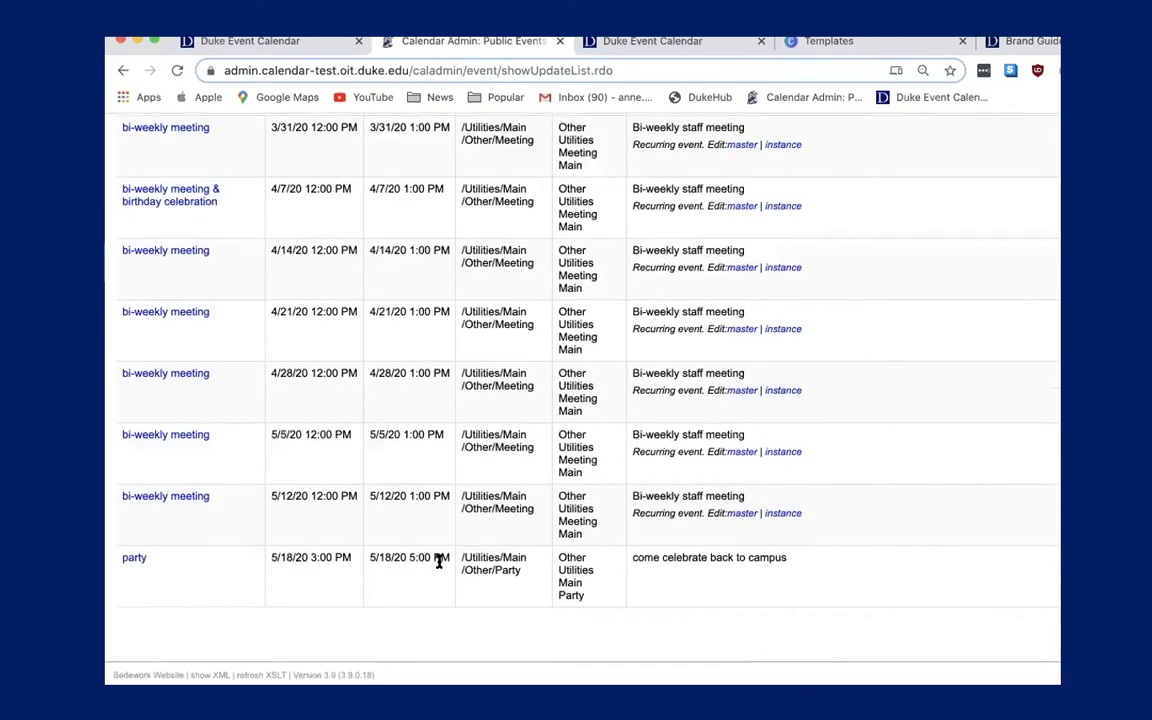
scroll(440, 561, up, 8)
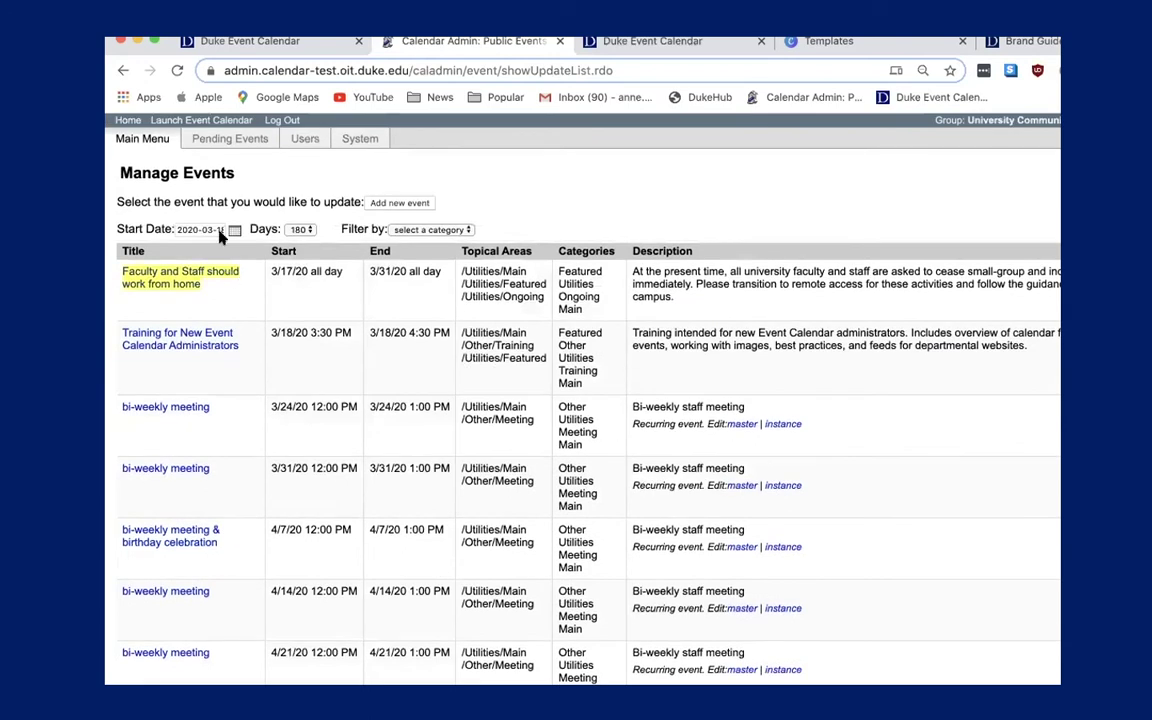
Set the list's start date to May 18, 2020 and open the party event.
click(232, 230)
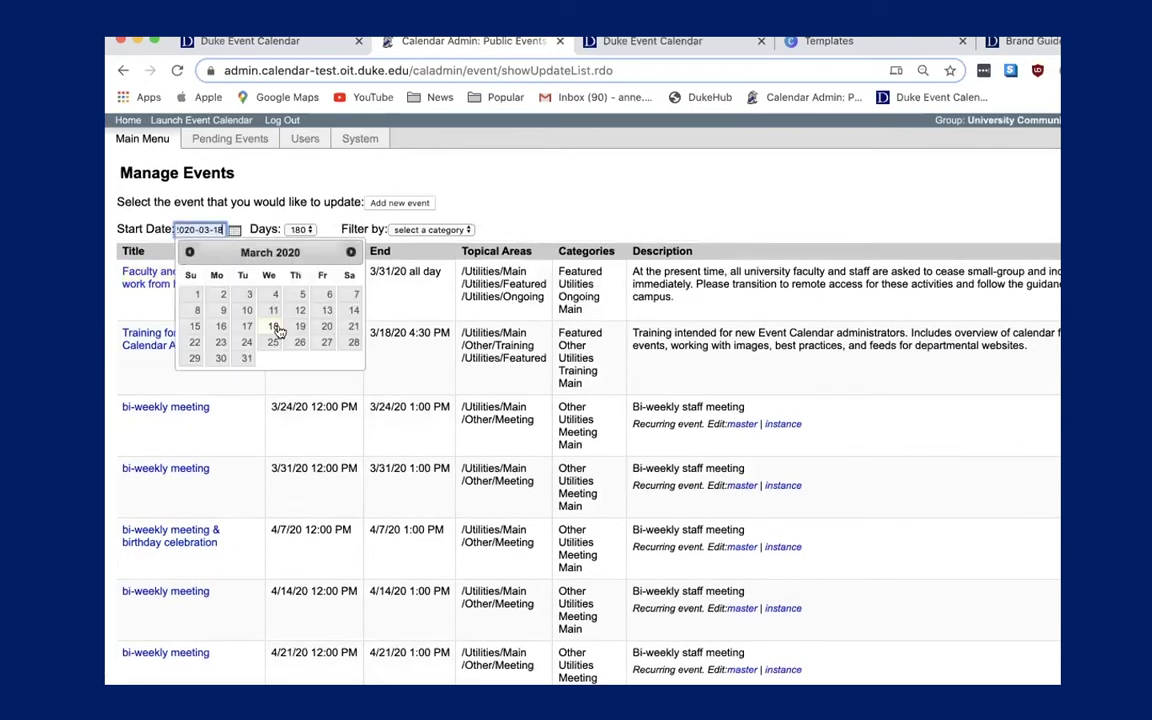
click(350, 253)
click(350, 253)
click(350, 253)
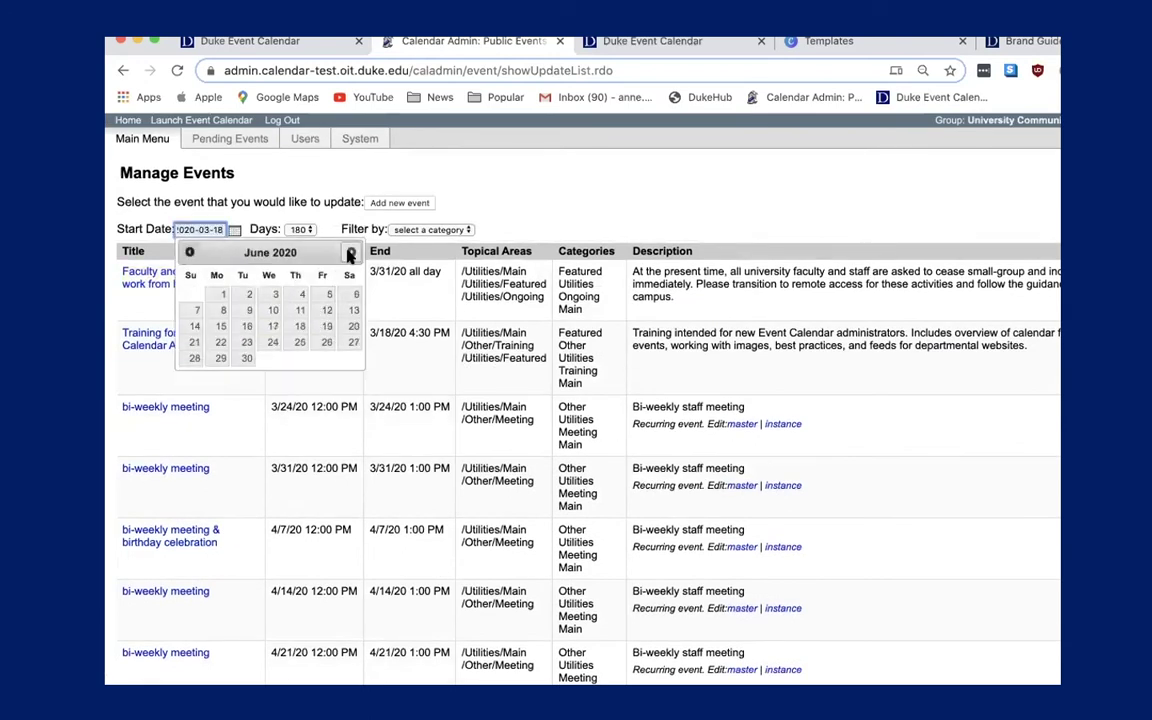
click(350, 253)
click(270, 327)
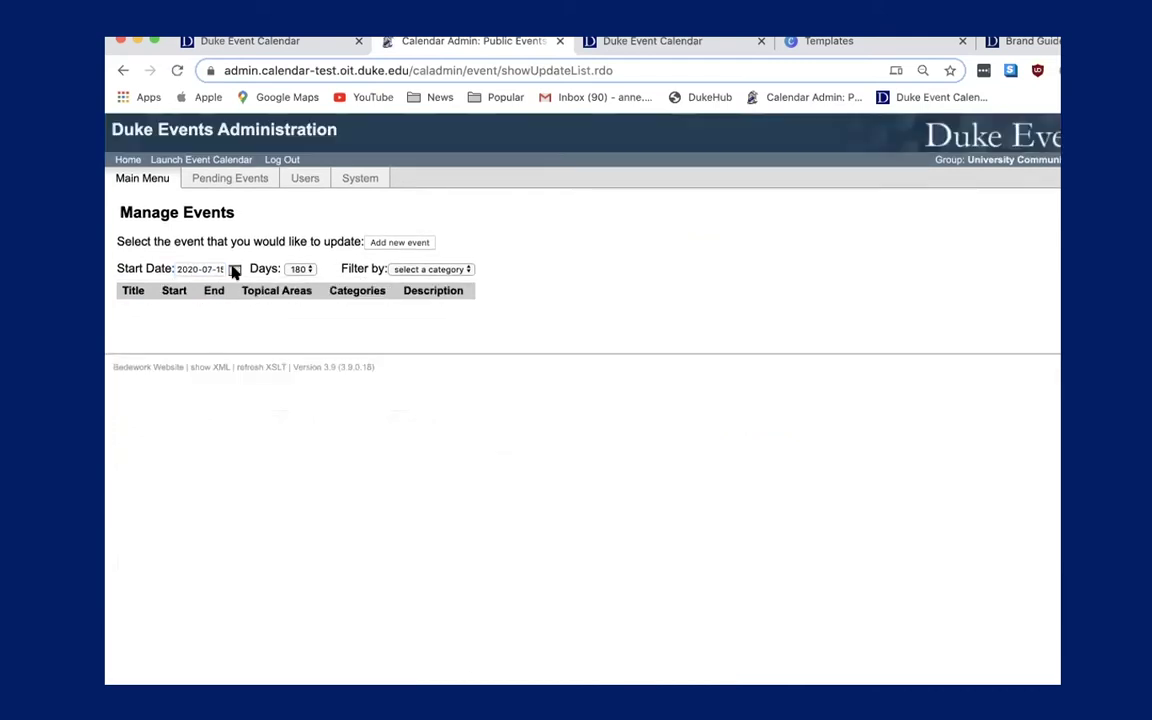
click(234, 271)
click(189, 291)
click(189, 291)
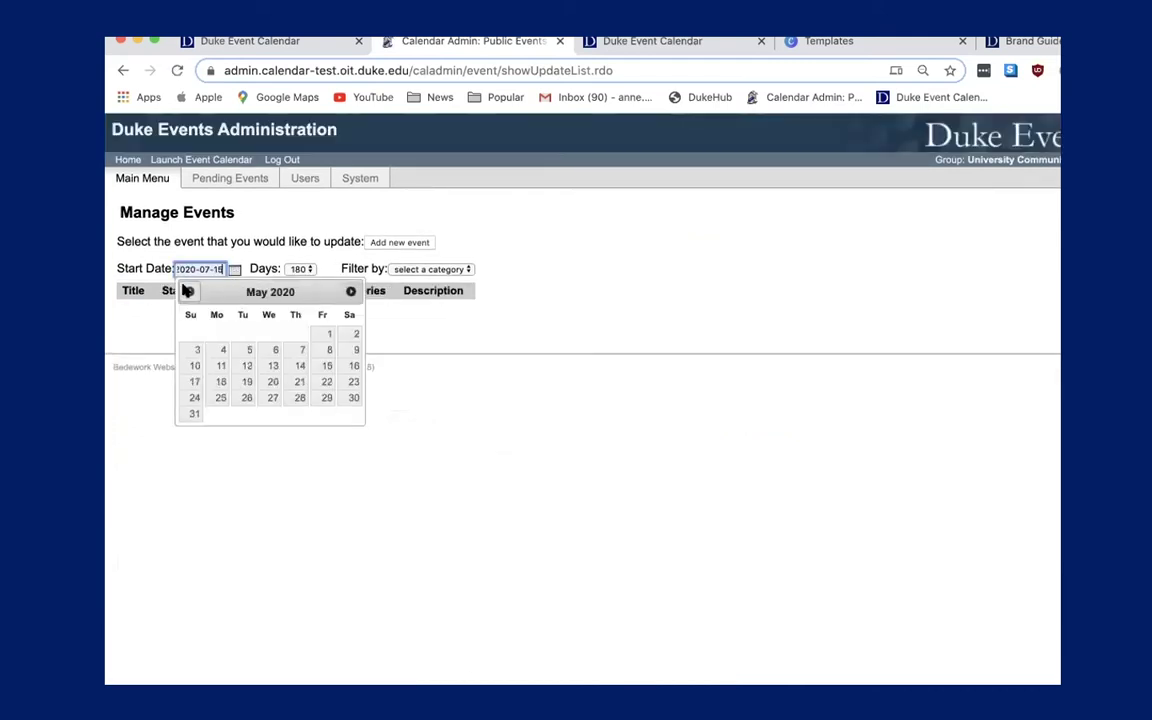
click(221, 382)
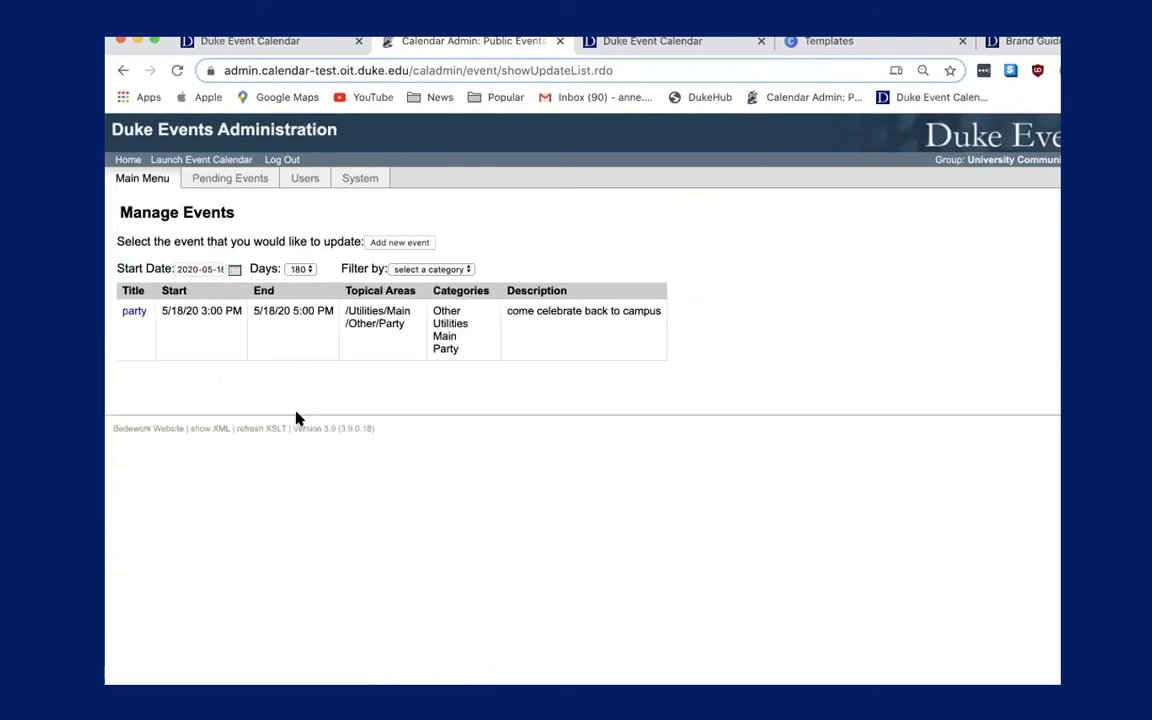
click(131, 310)
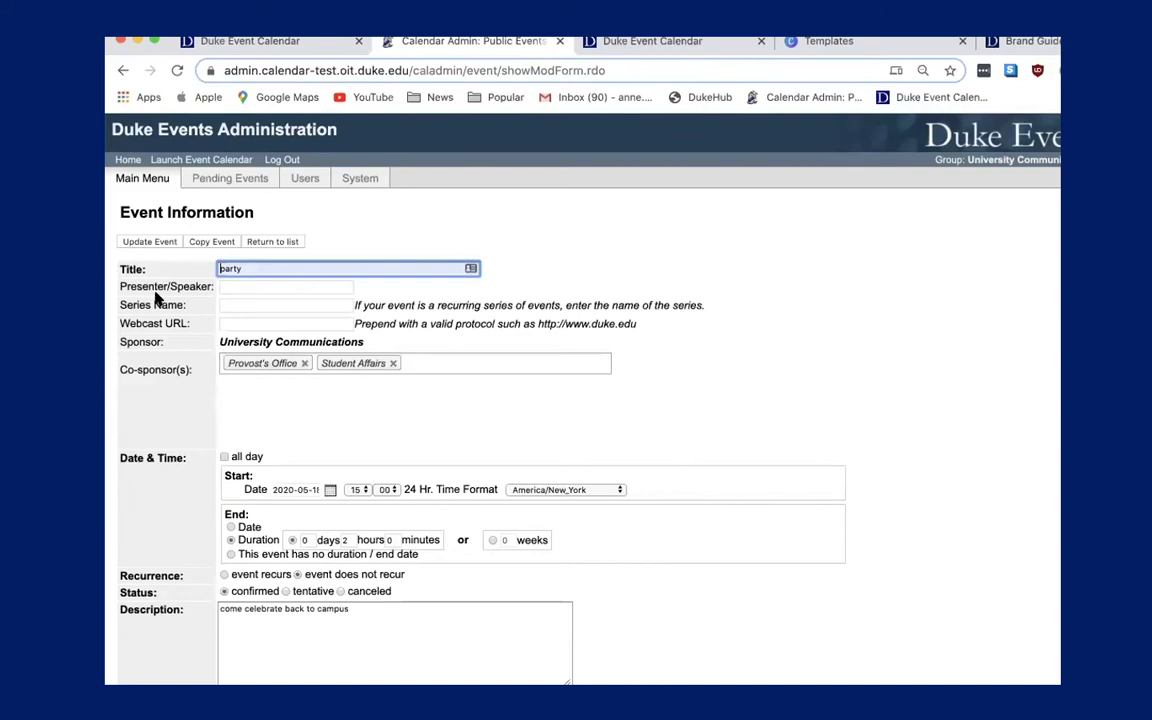
Leave the party event unsaved and open the 5/12/20 bi-weekly meeting instance.
click(258, 243)
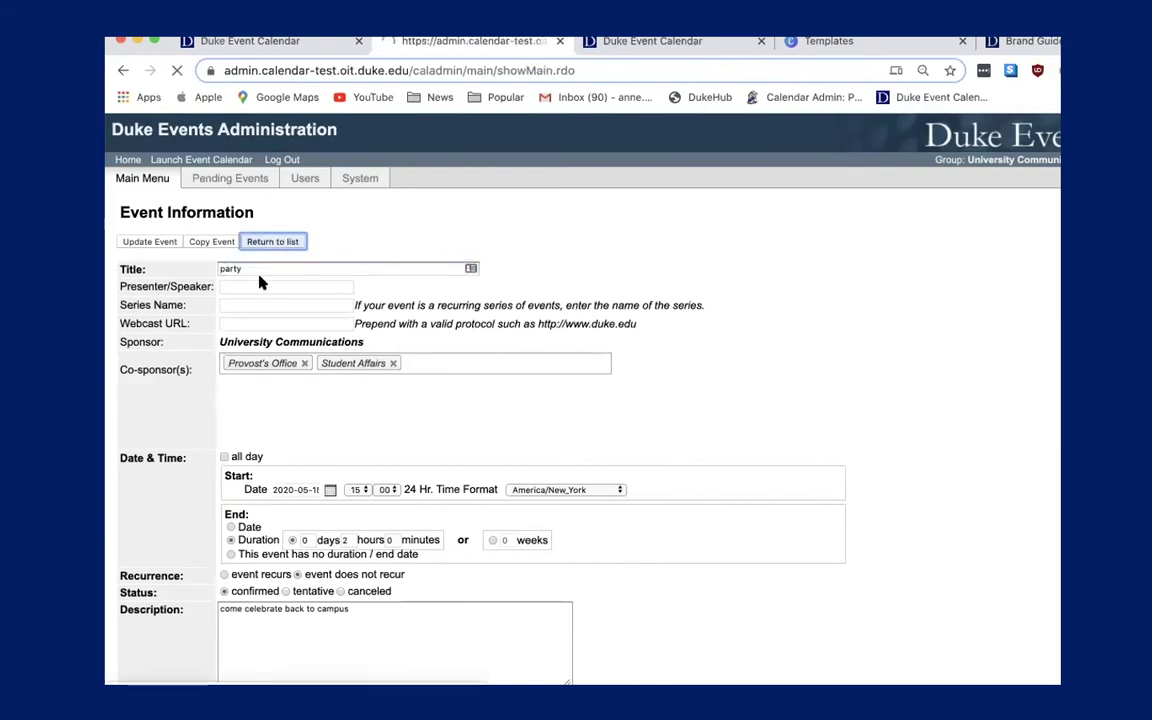
click(485, 463)
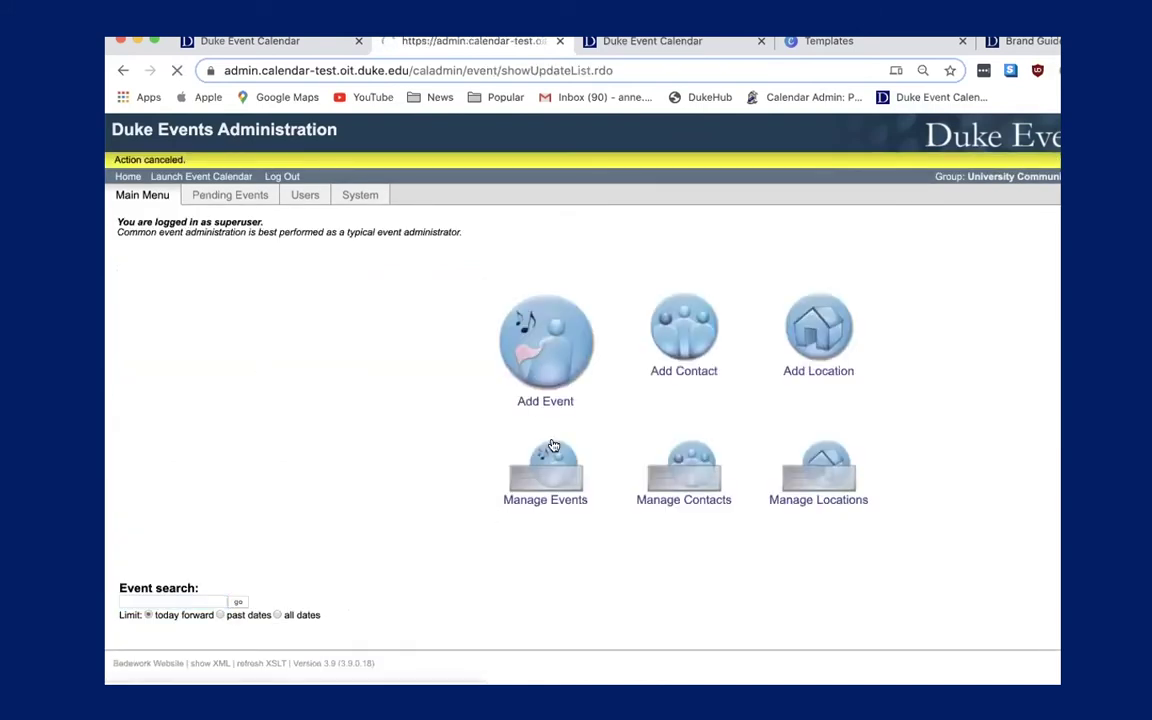
scroll(300, 610, down, 5)
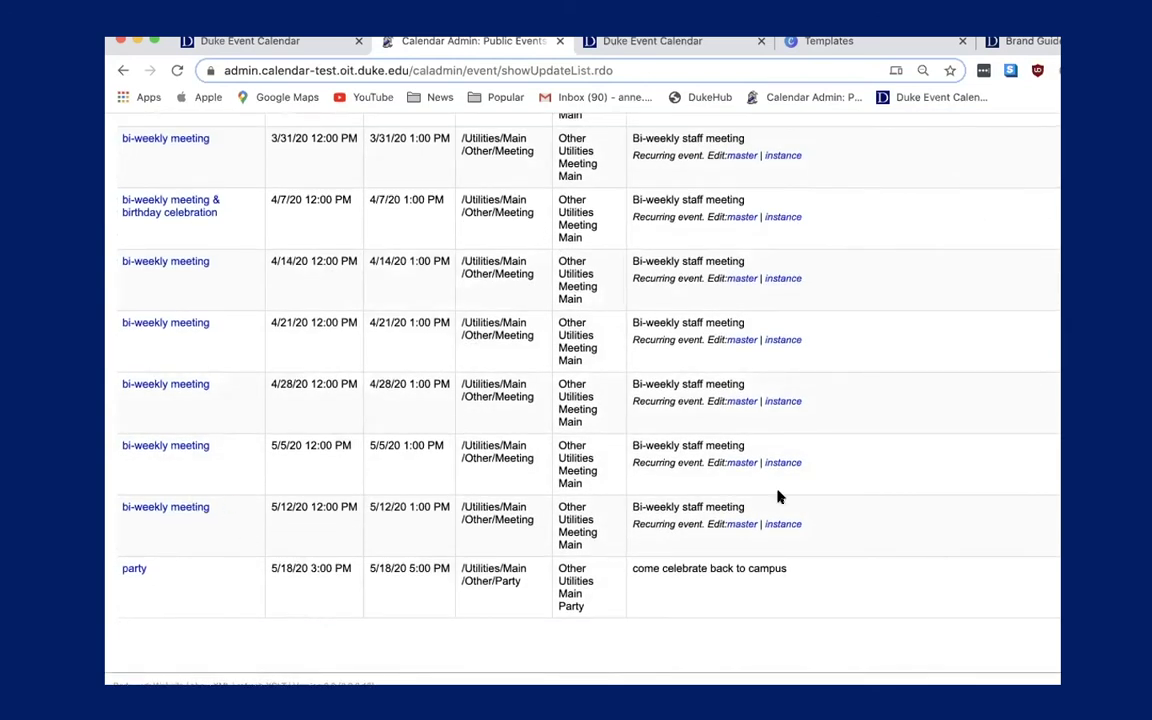
click(782, 524)
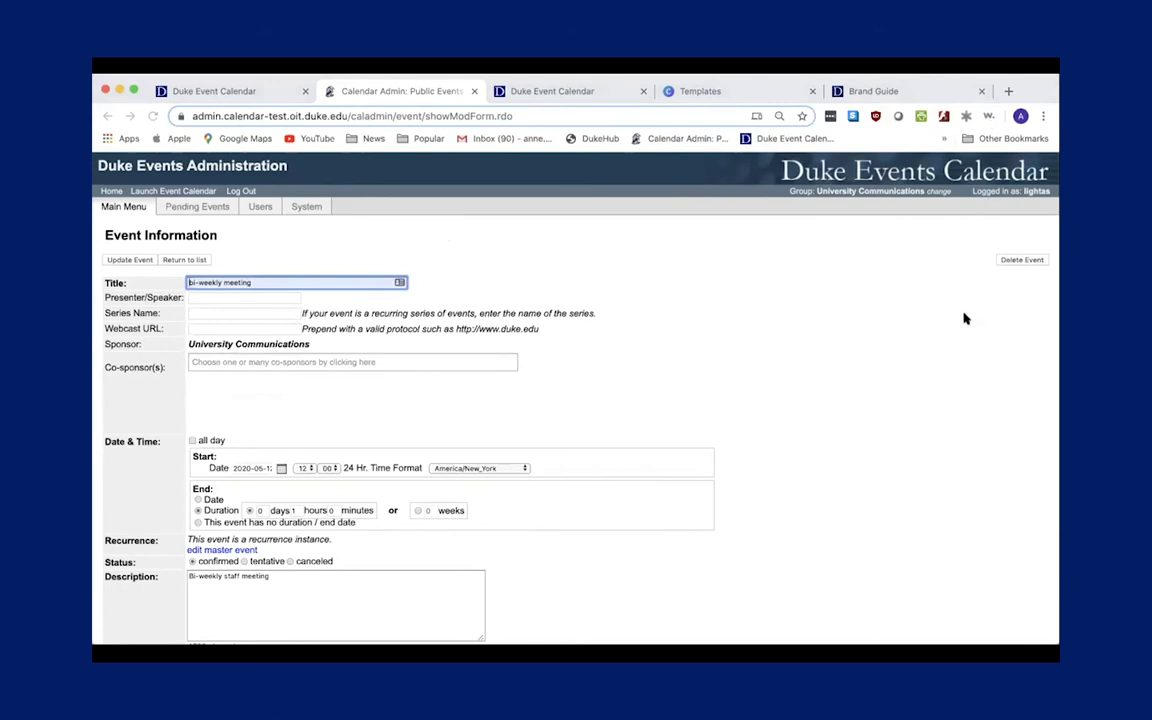
Start deleting the May 12 meeting, cancel at confirmation, and review the events list.
click(1007, 262)
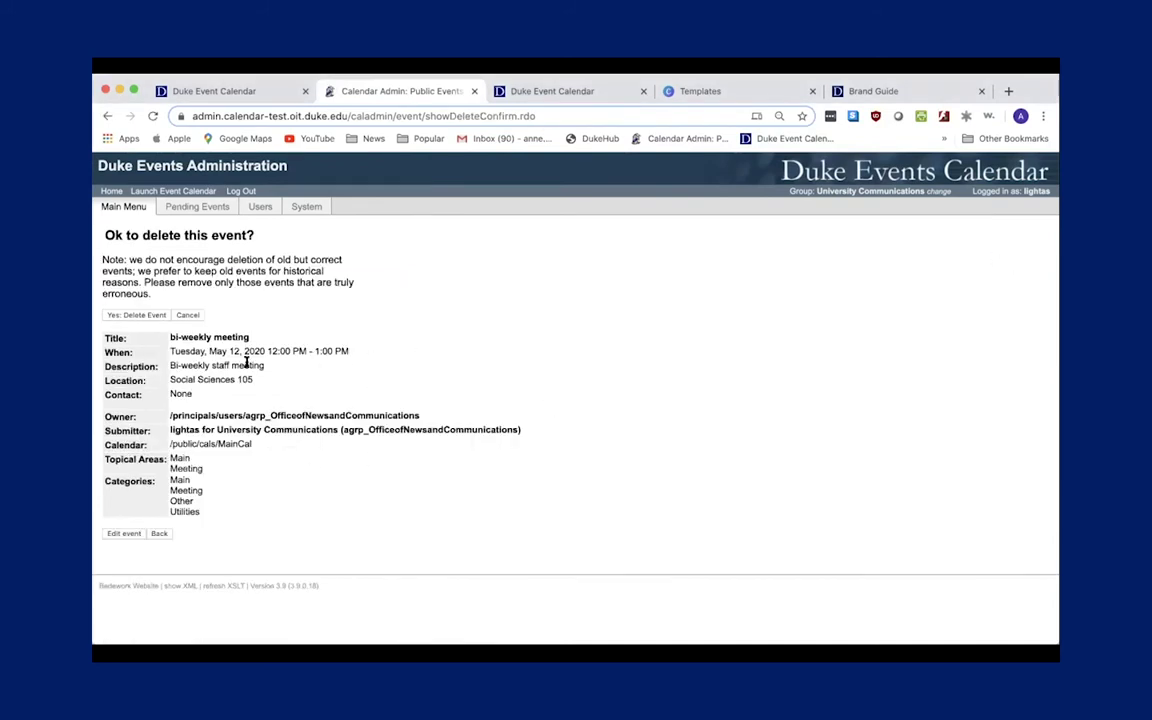
click(186, 316)
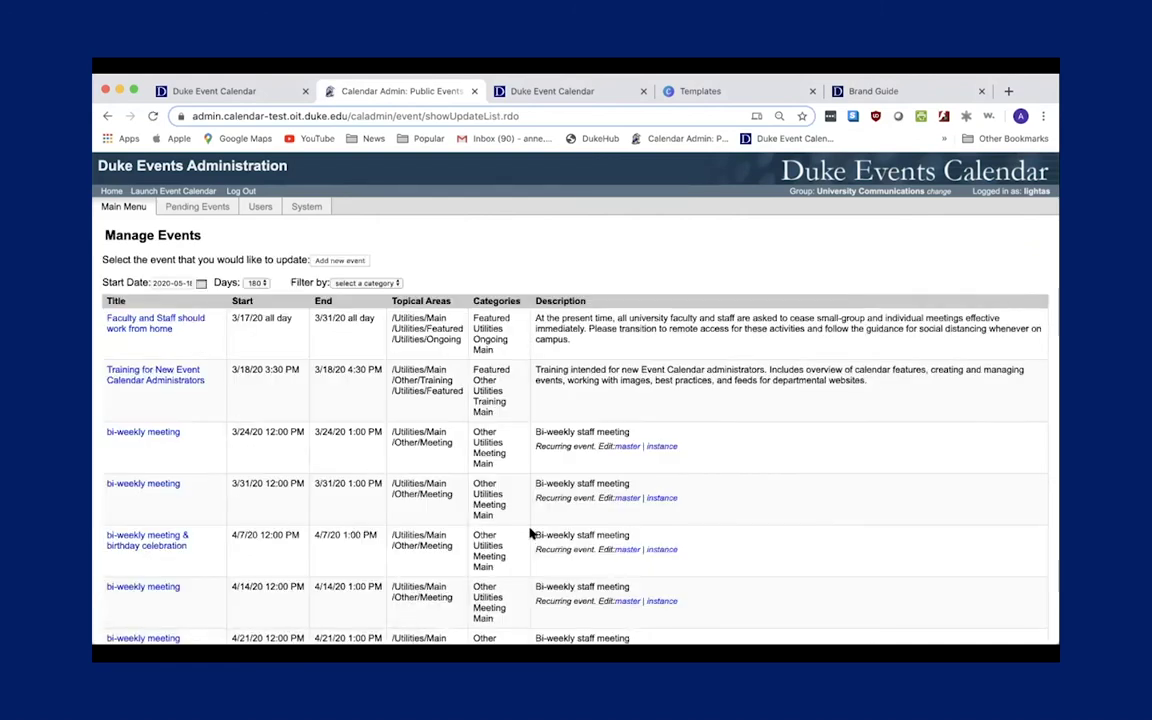
scroll(530, 533, down, 1)
scroll(530, 533, down, 5)
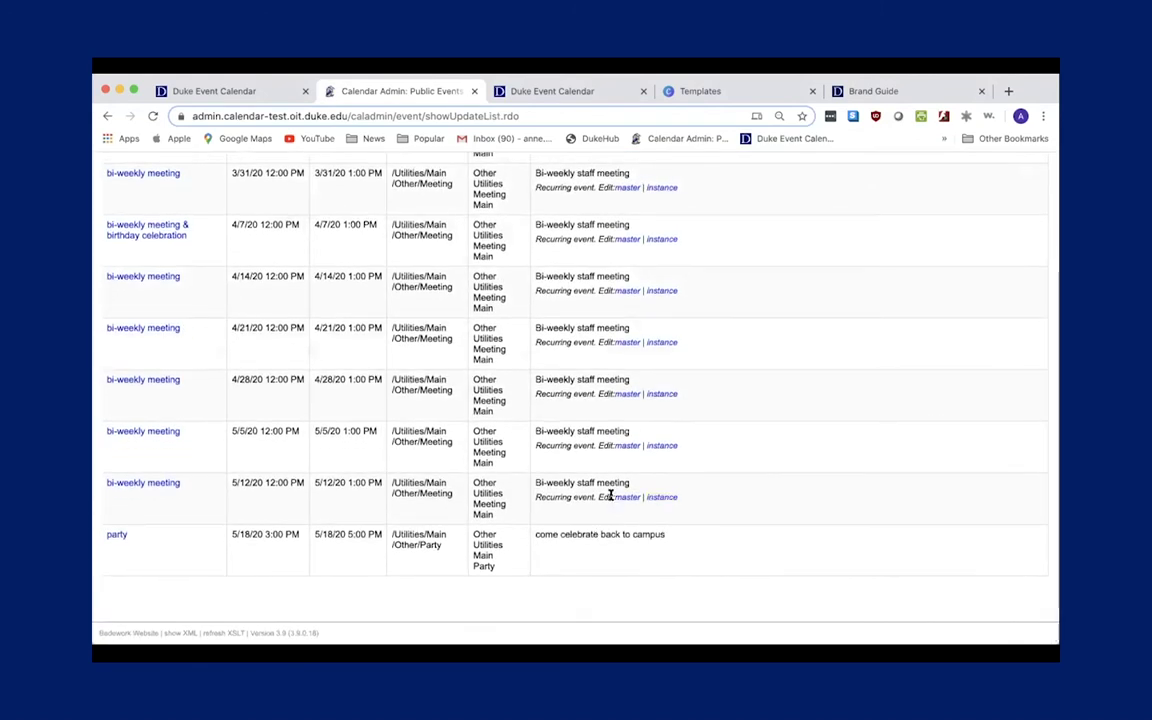
scroll(384, 466, up, 2)
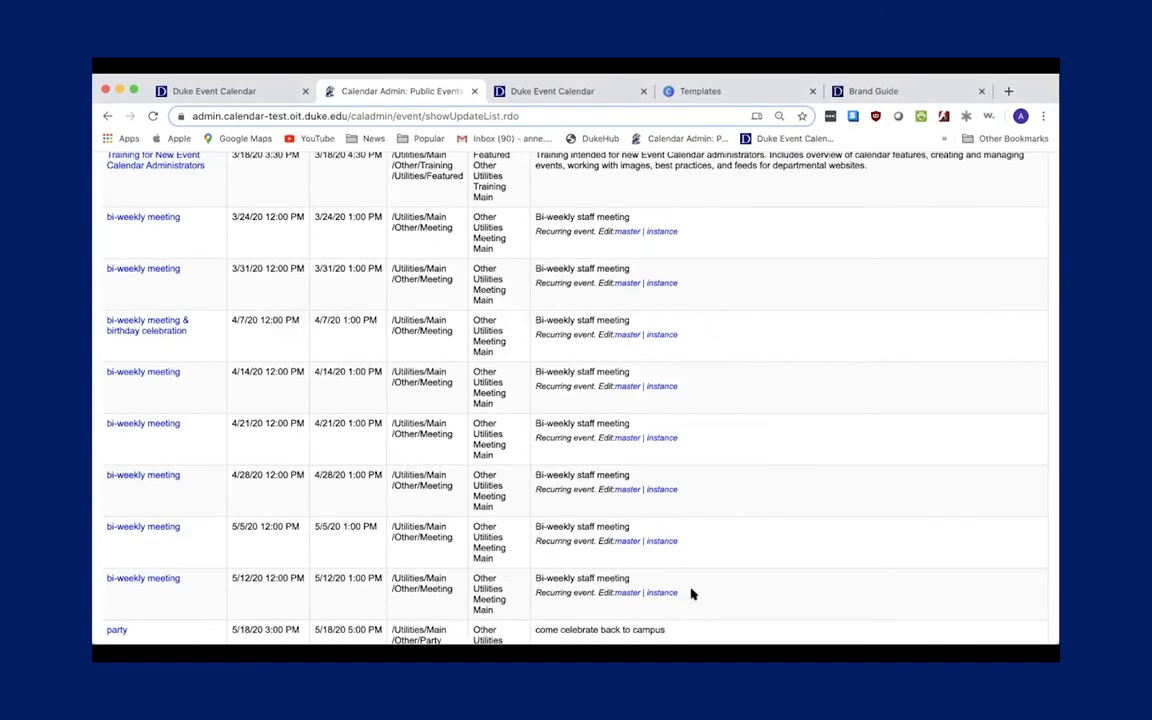
Cancel the May 12 meeting occurrence and confirm the list shows it as CANCELLED.
click(662, 593)
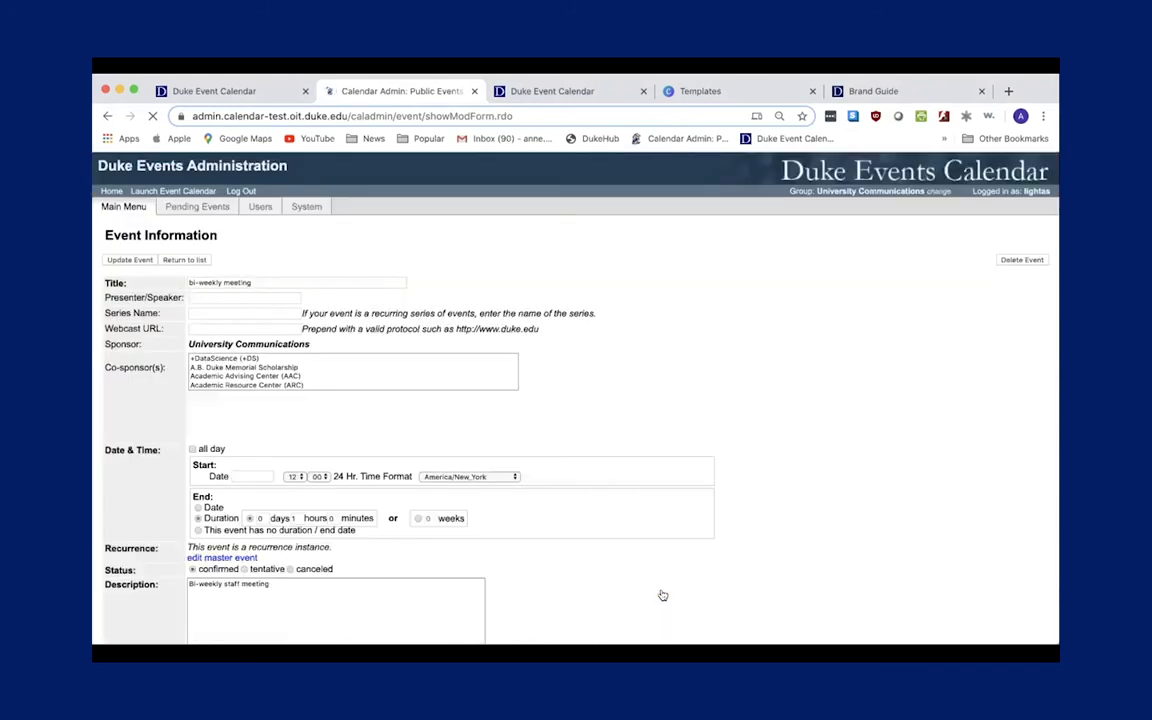
click(290, 561)
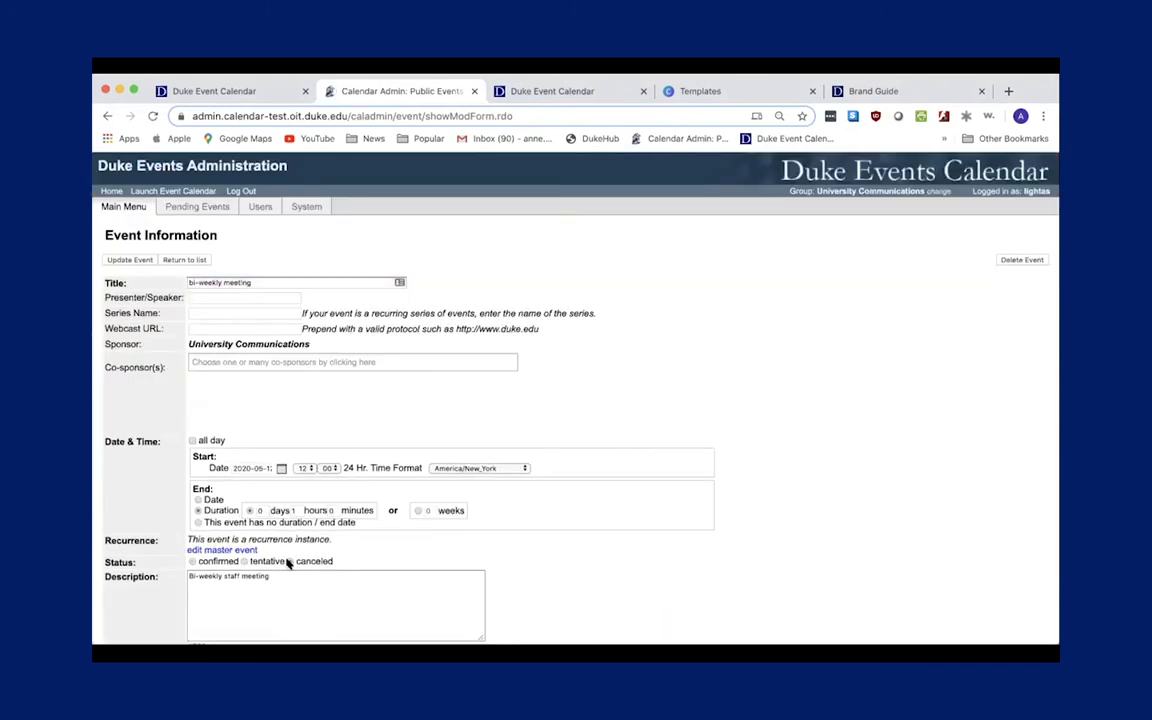
click(122, 259)
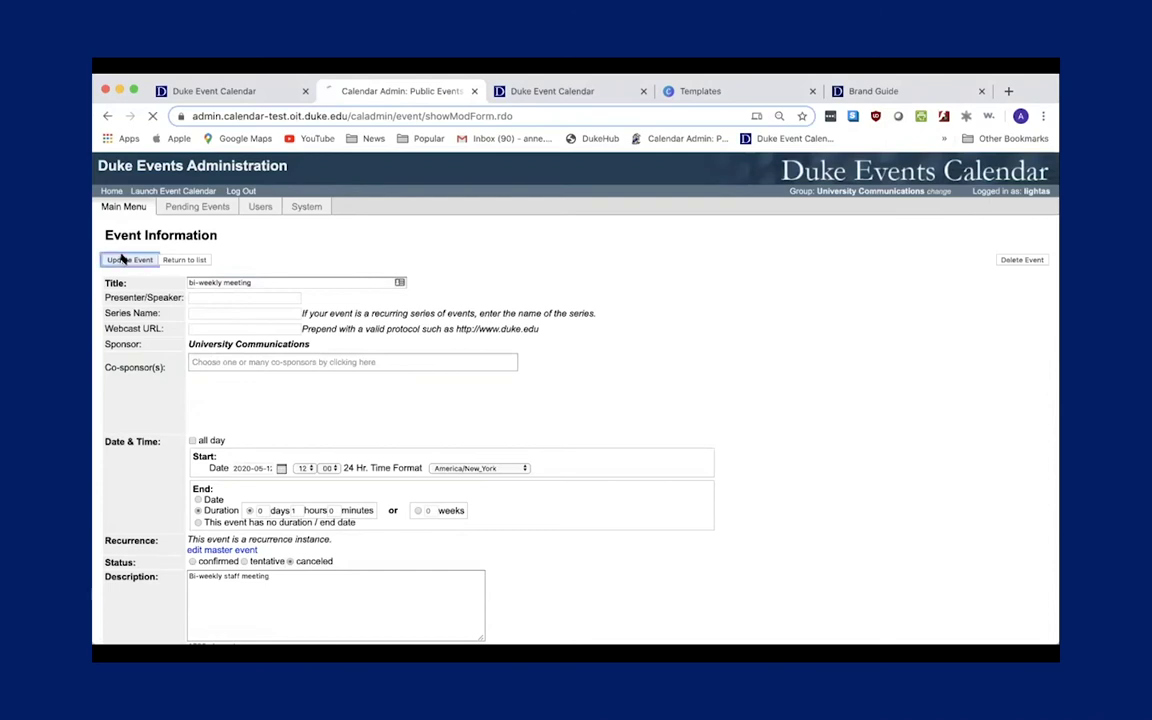
click(460, 477)
scroll(406, 541, down, 5)
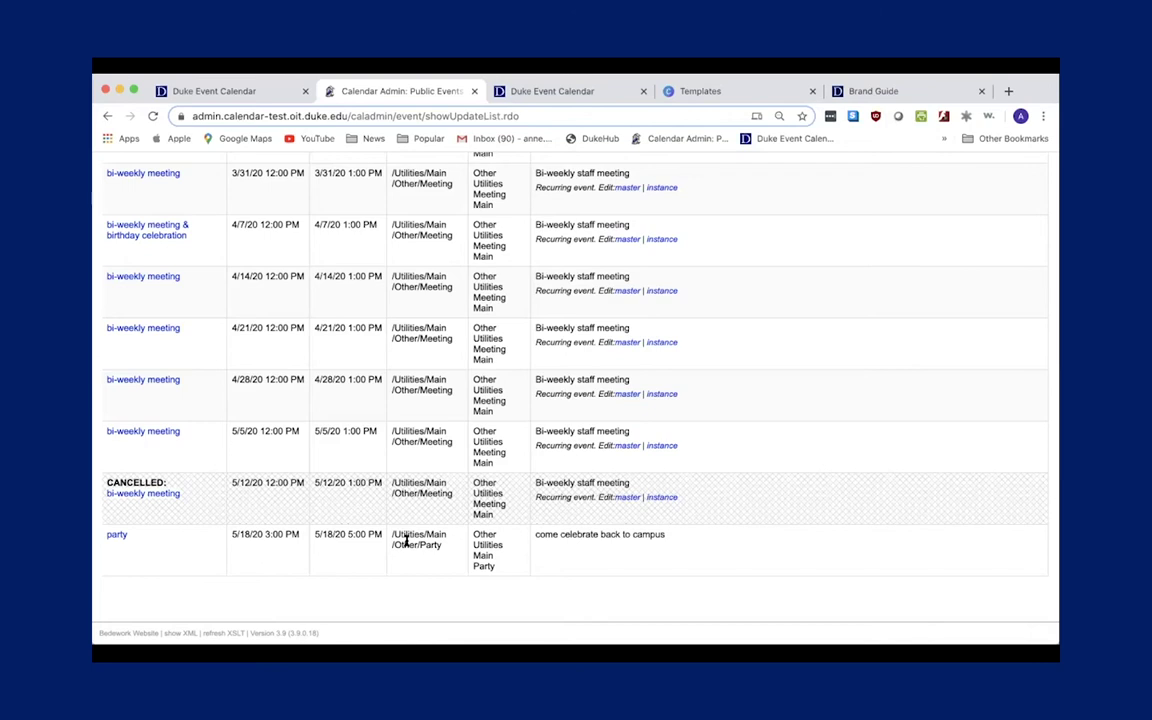
scroll(334, 584, up, 5)
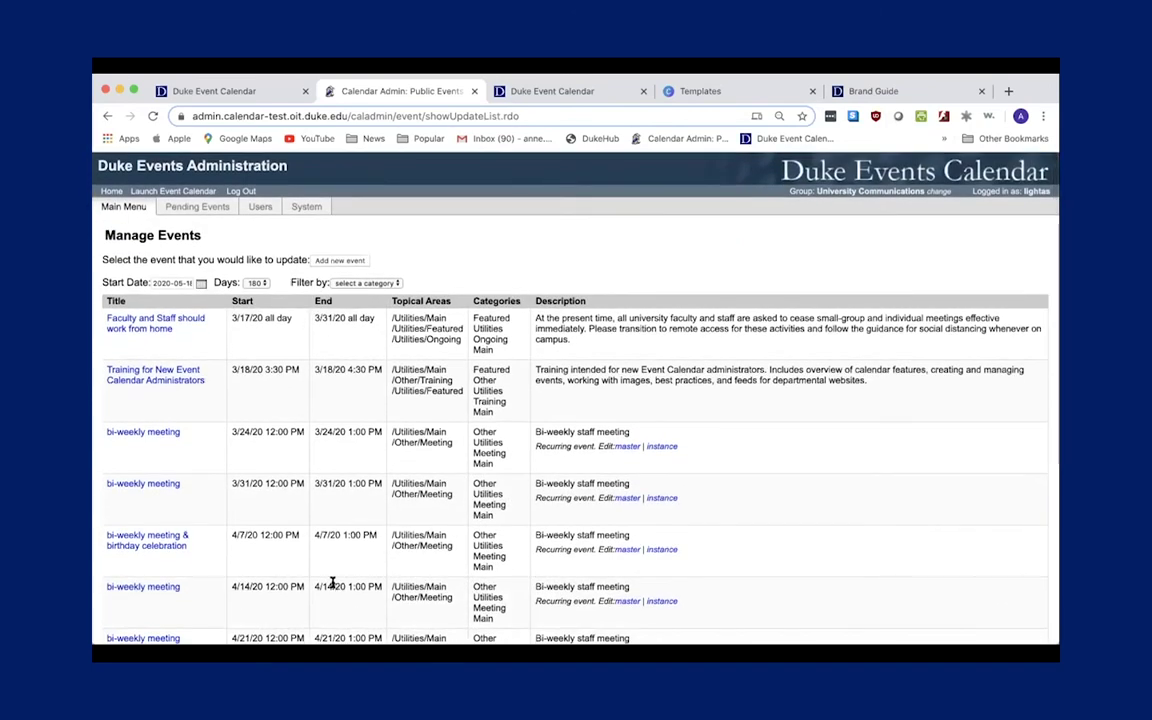
Start a new event that repeats monthly on the third Thursday, every 1 month.
click(341, 261)
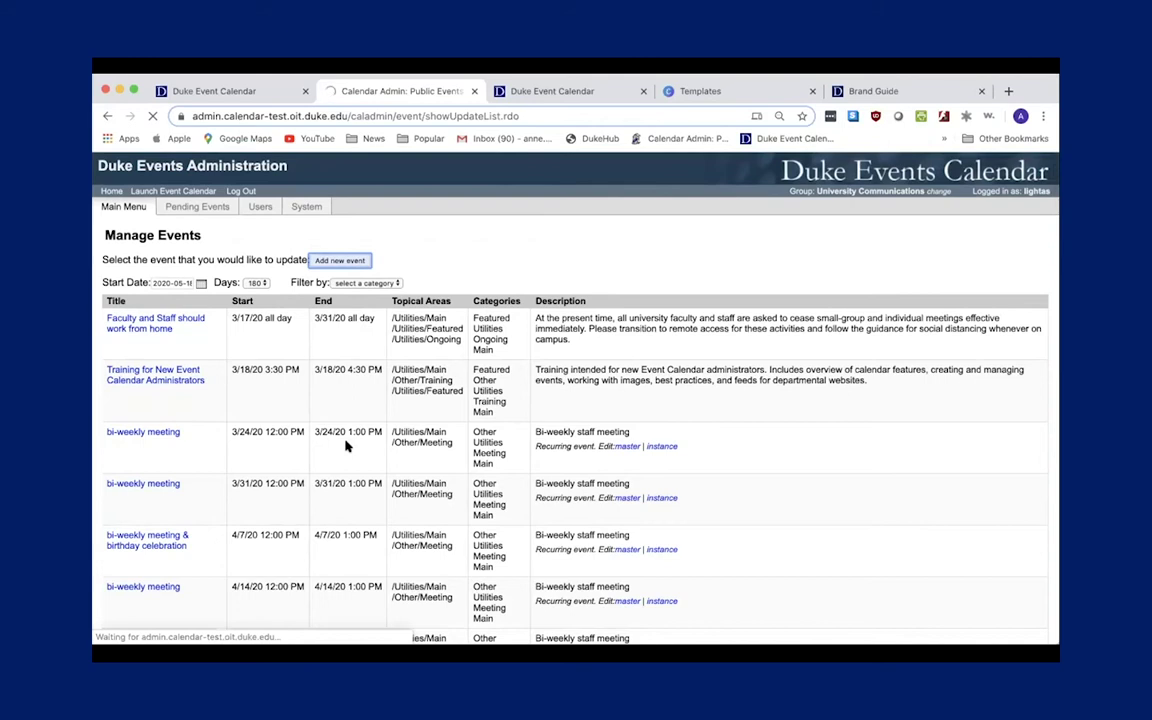
scroll(338, 476, down, 3)
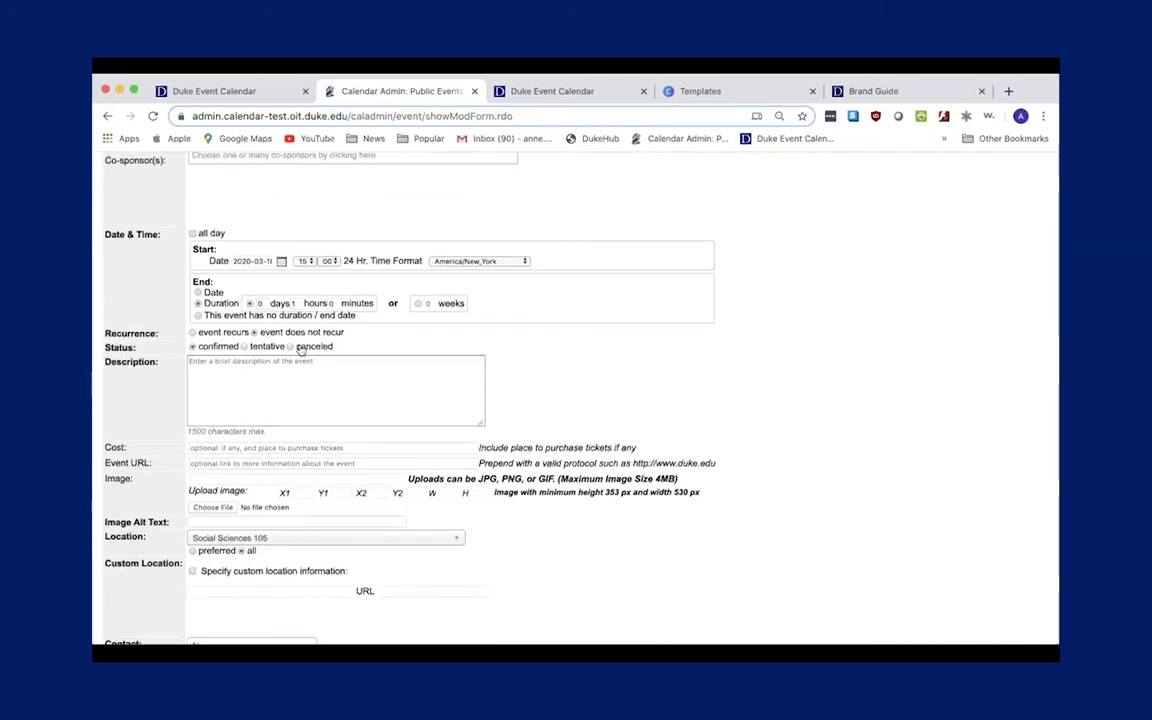
click(192, 332)
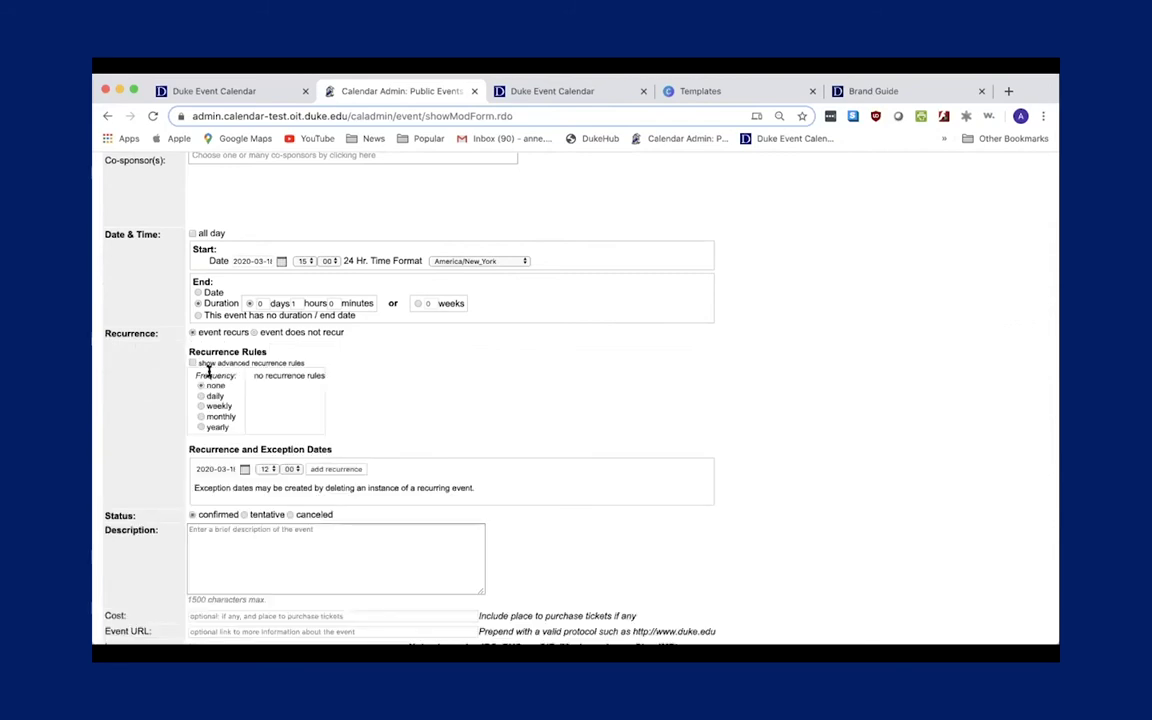
click(215, 416)
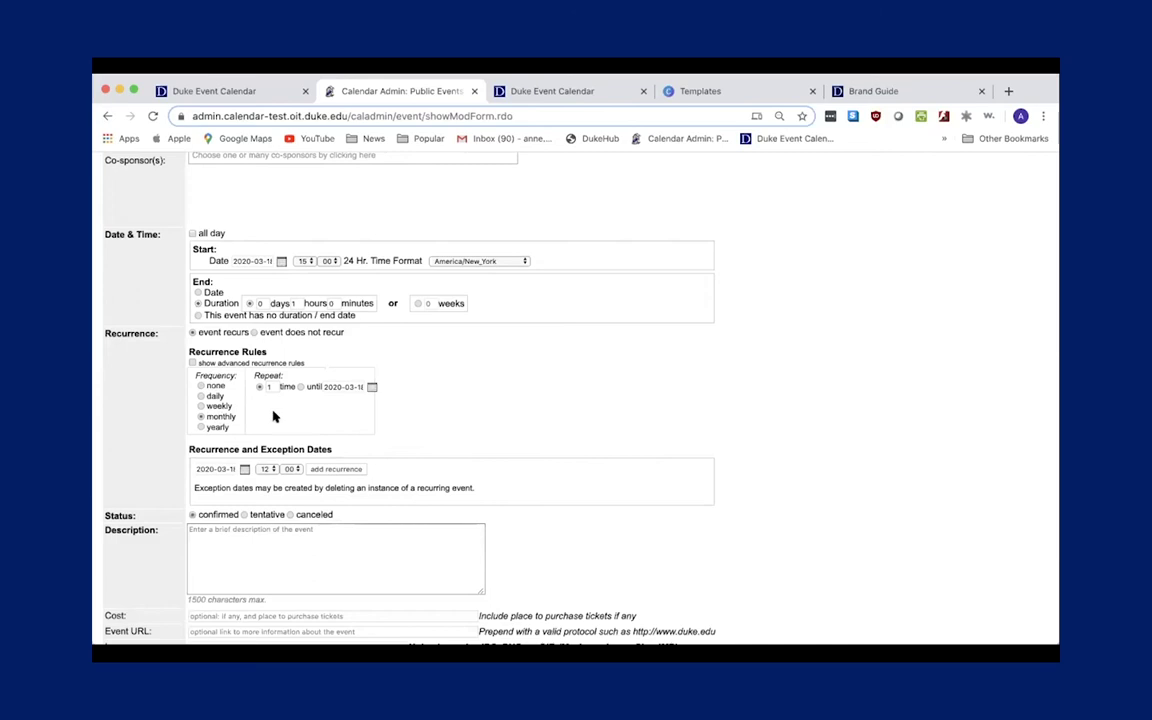
click(192, 363)
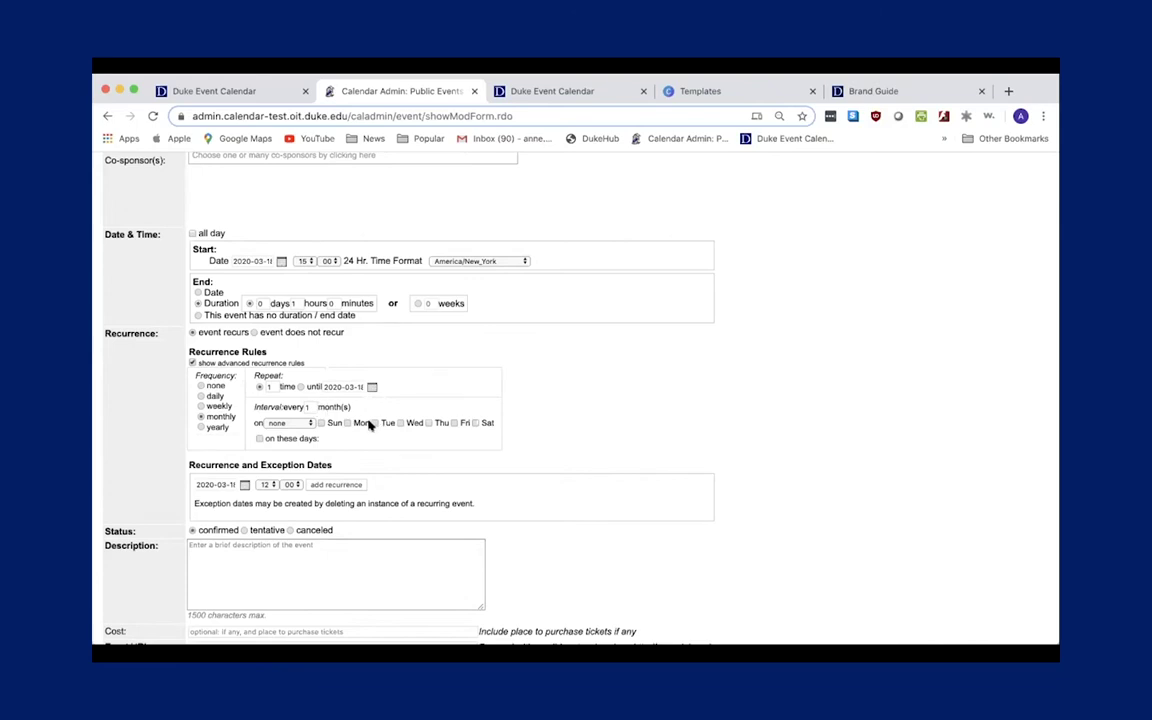
click(311, 424)
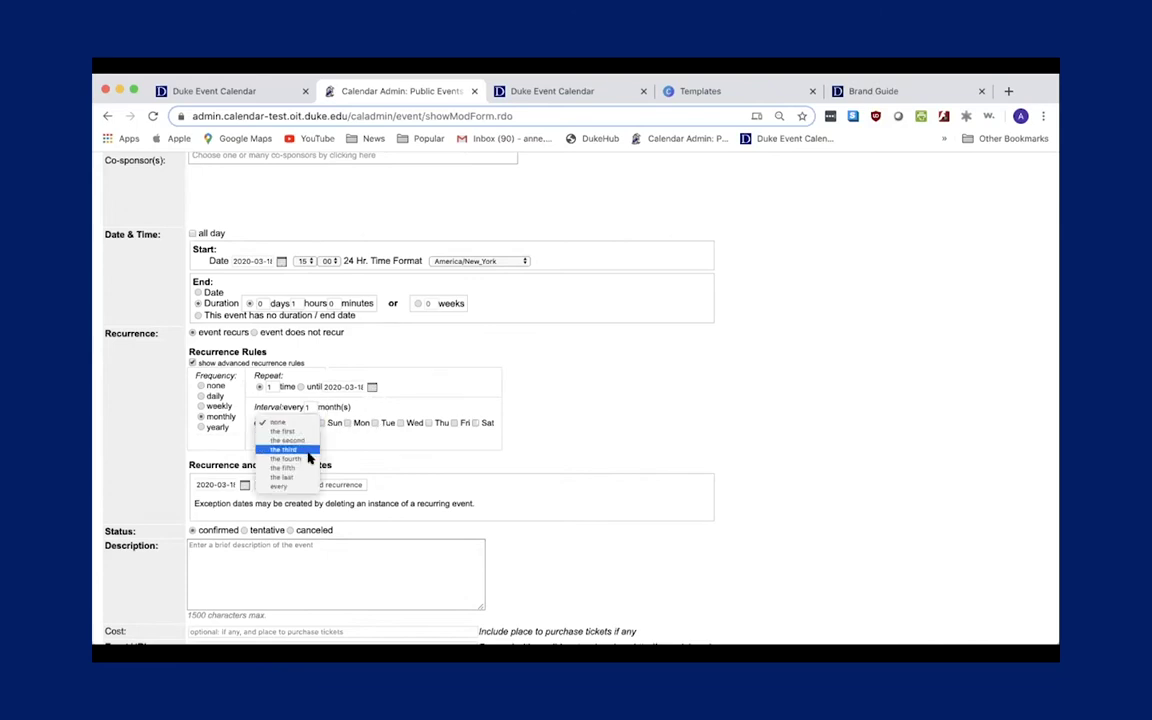
click(286, 449)
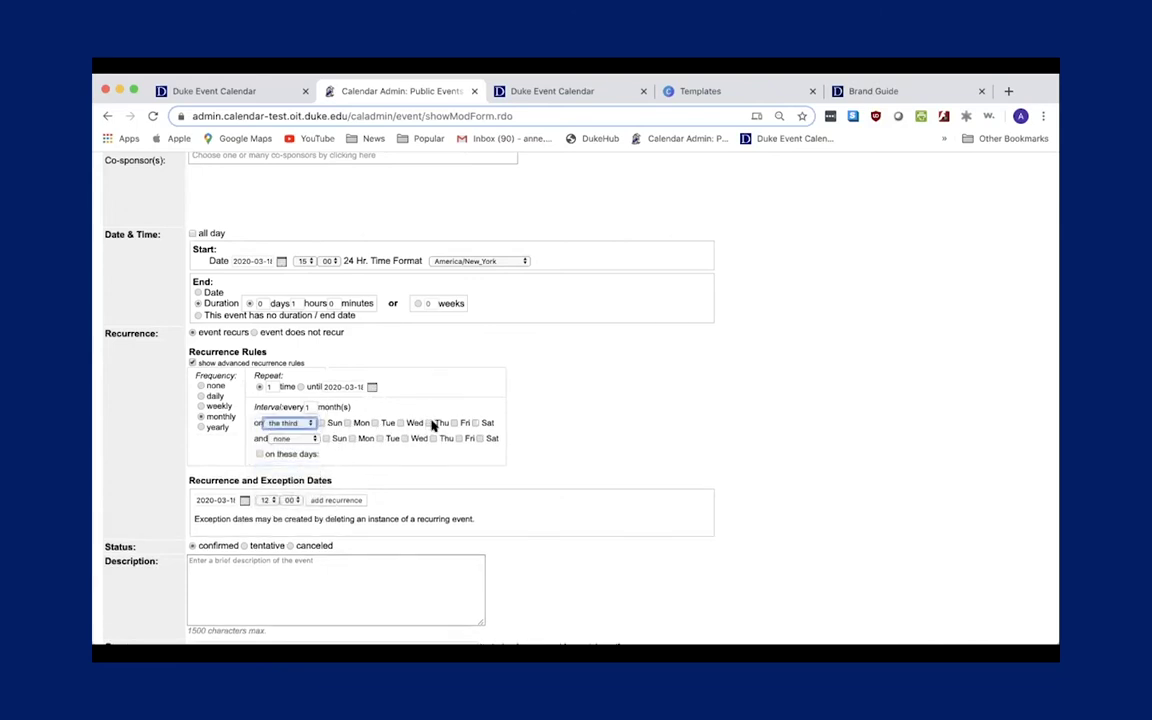
click(426, 424)
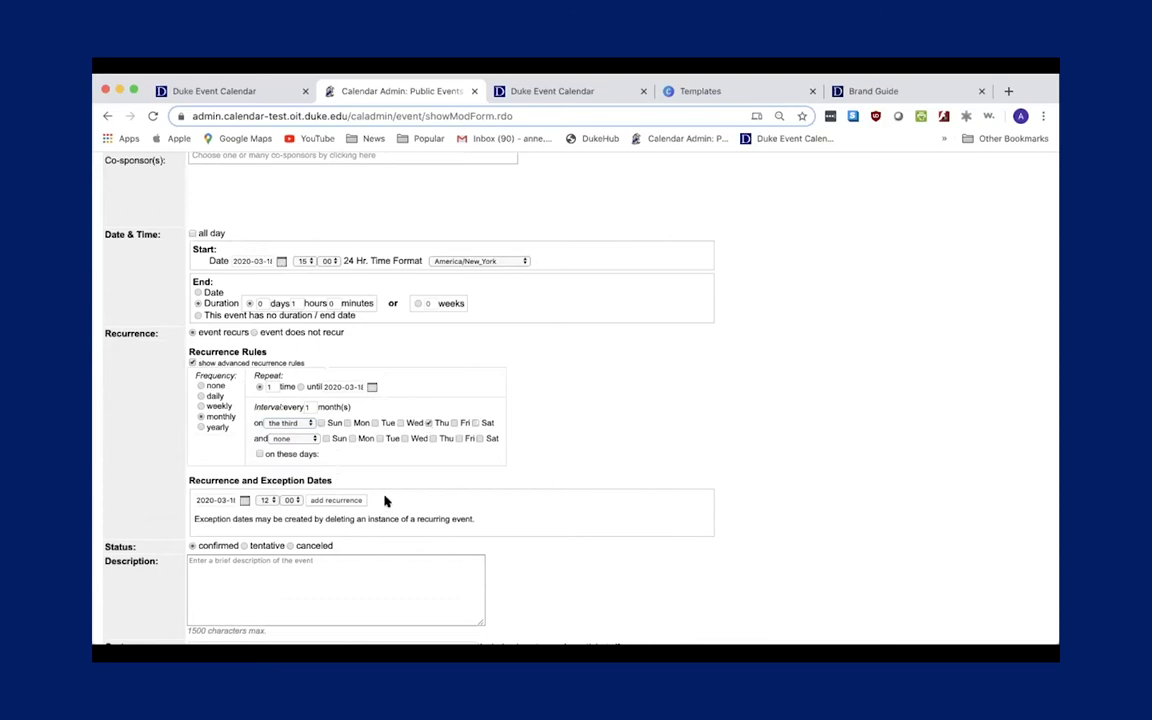
scroll(386, 500, down, 2)
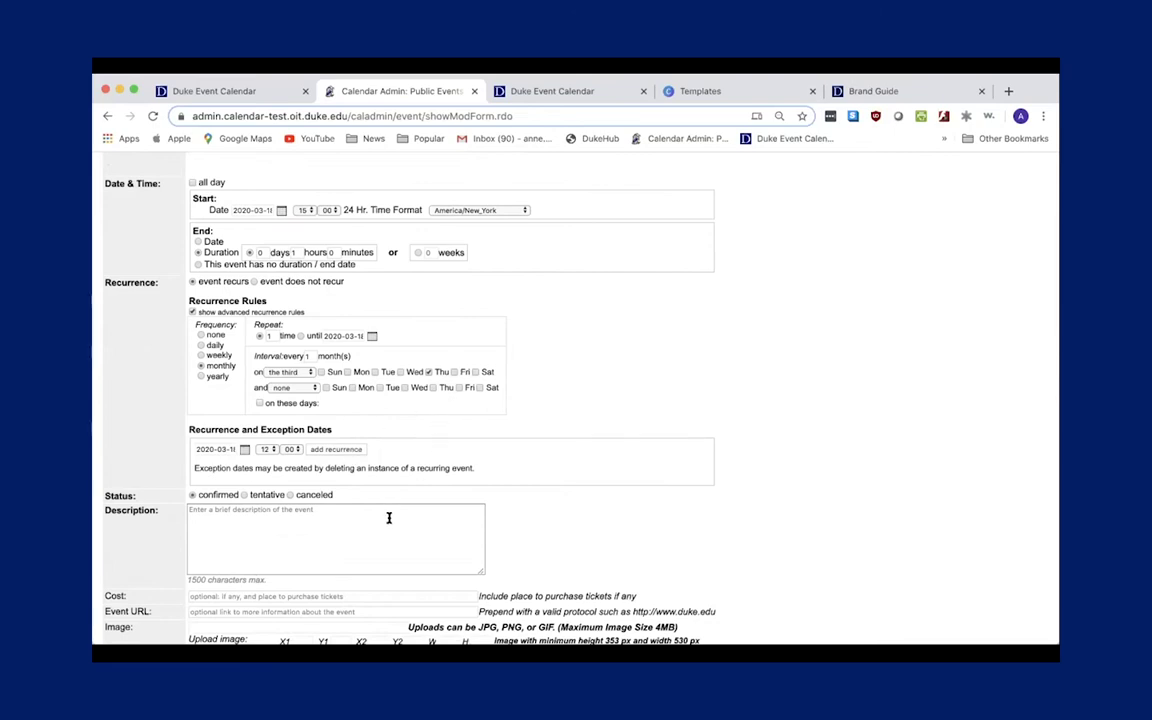
scroll(391, 515, down, 5)
scroll(389, 523, down, 1)
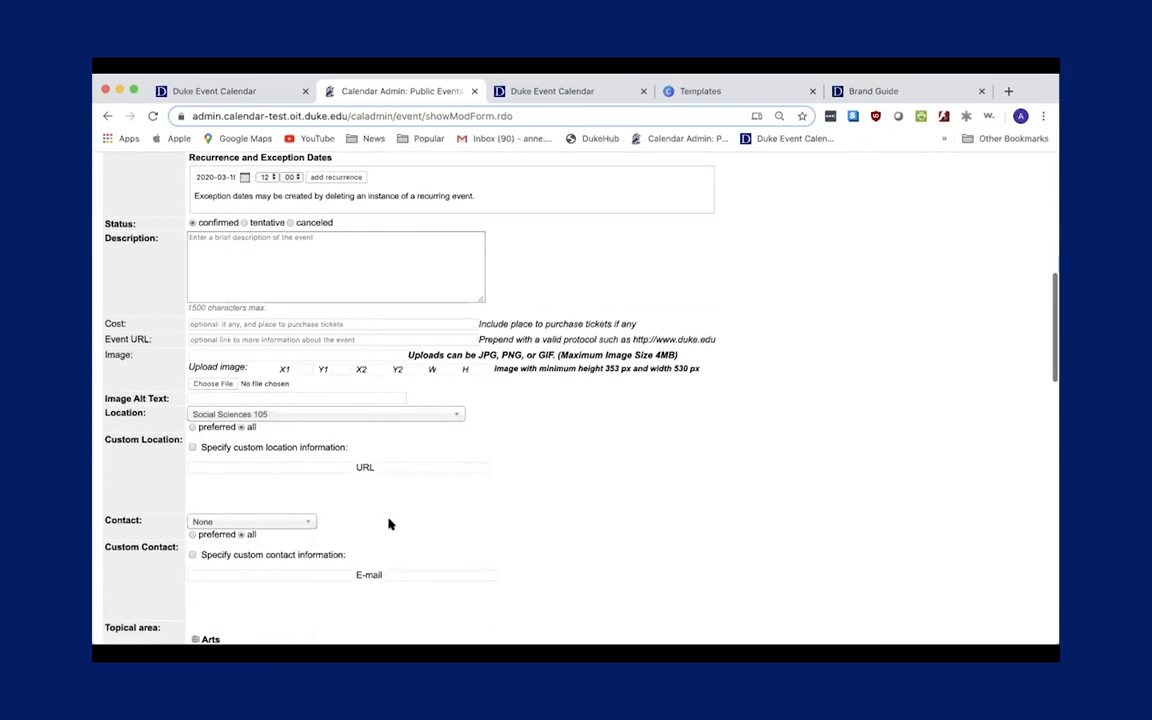
click(245, 240)
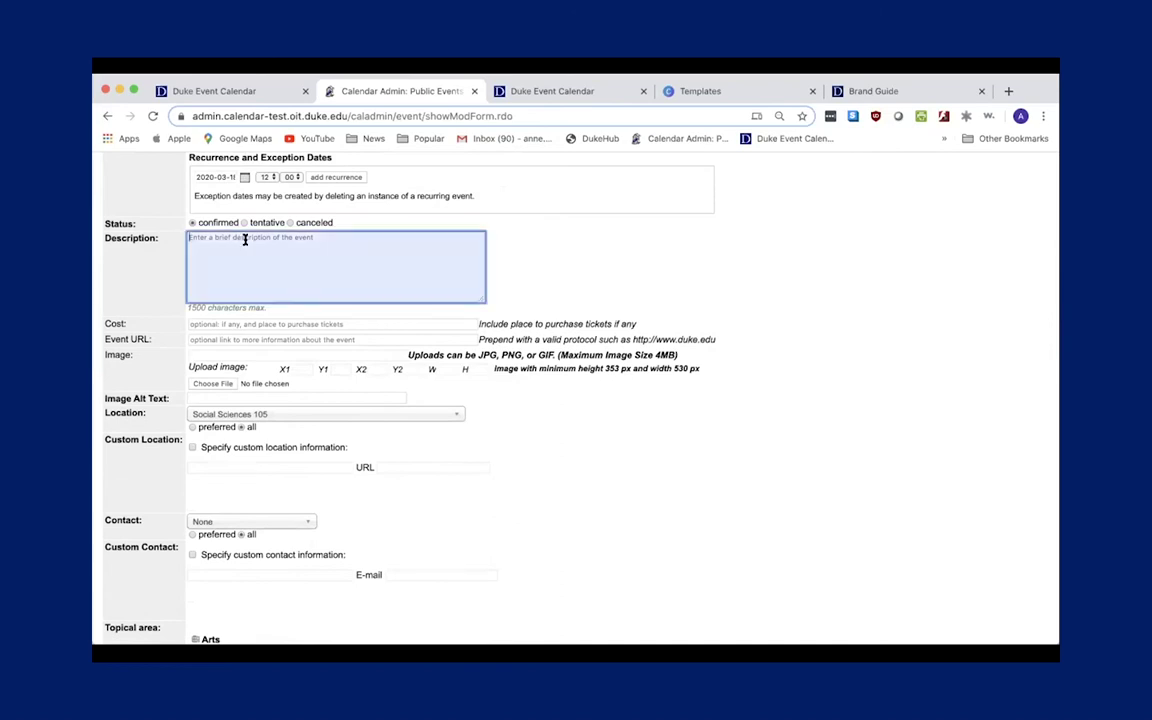
scroll(245, 240, up, 5)
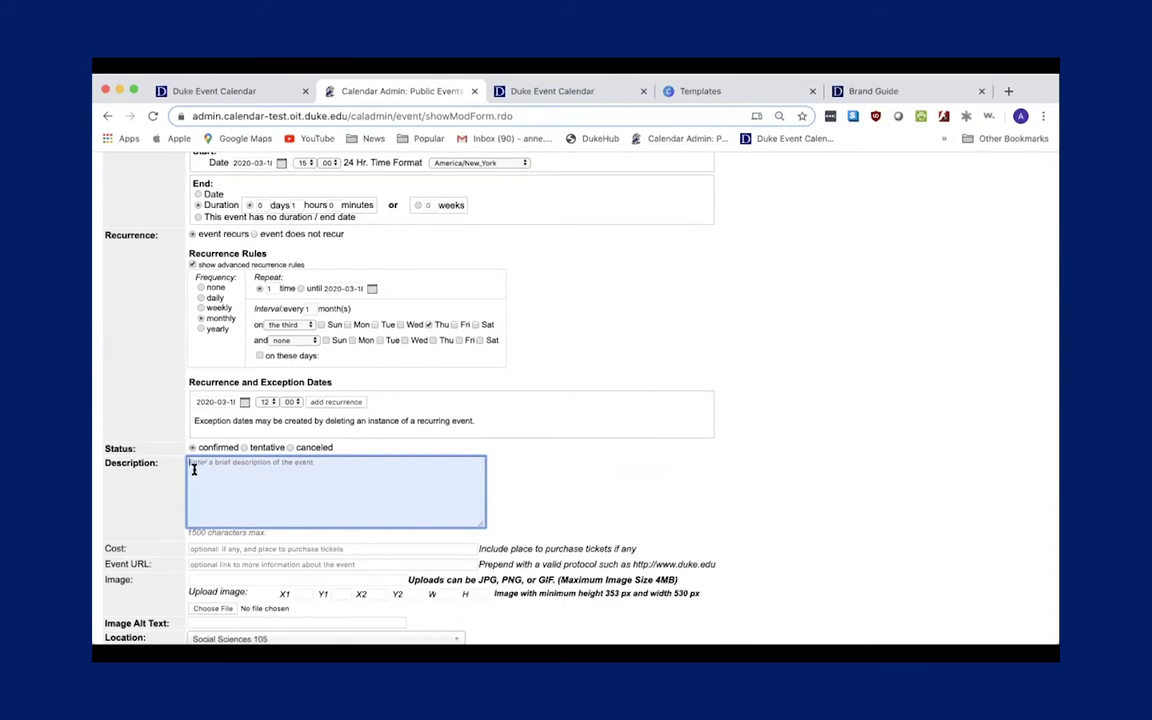
text(I)
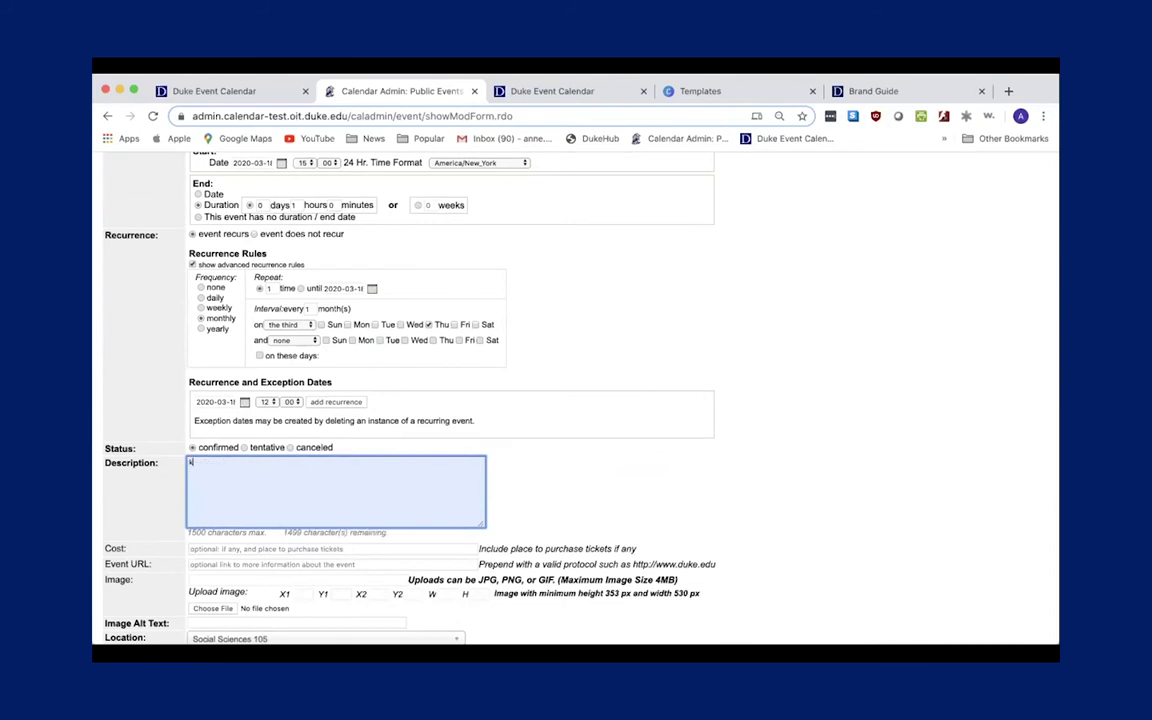
key(BackSpace)
text(N)
text(e)
text(tp://du)
text(ke.edu)
key(Return)
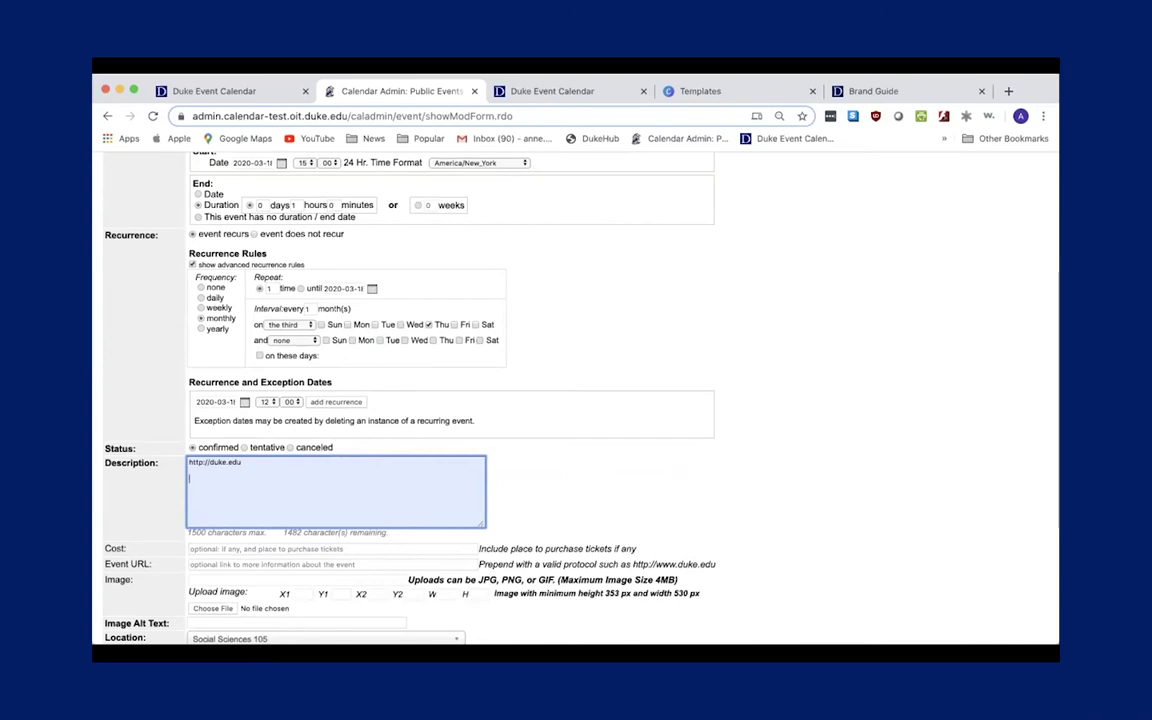
Set the recurrence repeat count to 2.
scroll(264, 492, down, 3)
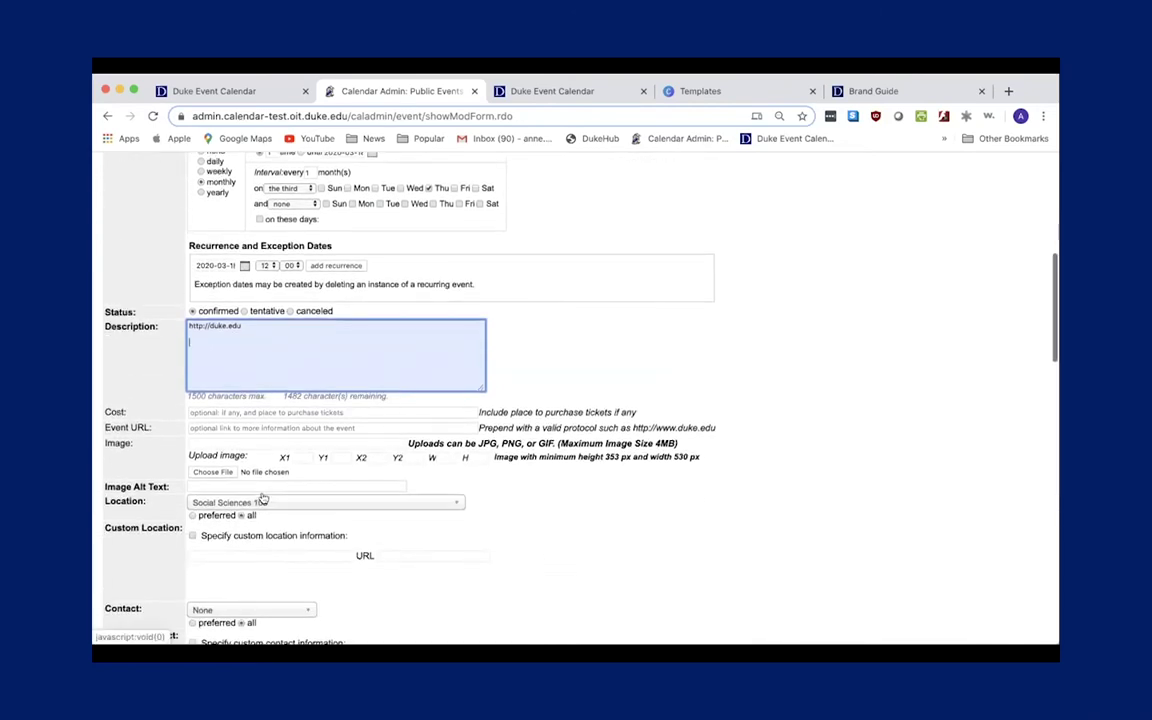
scroll(264, 492, up, 2)
scroll(264, 492, up, 2)
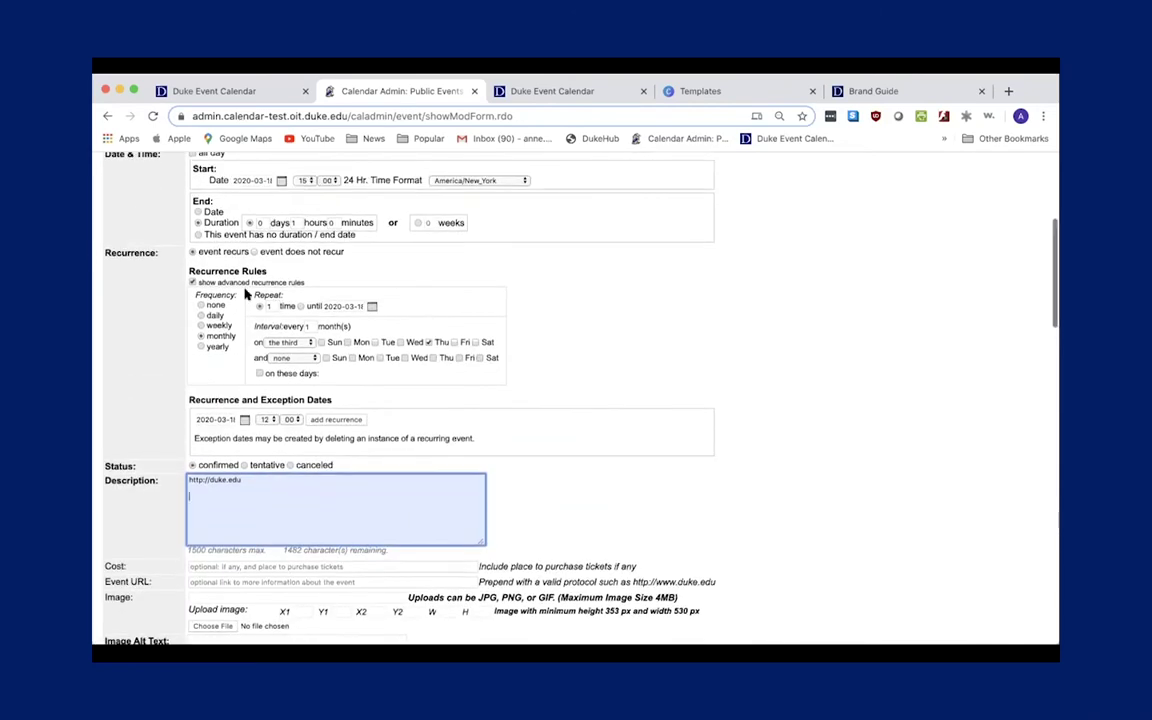
double_click(270, 306)
text(2)
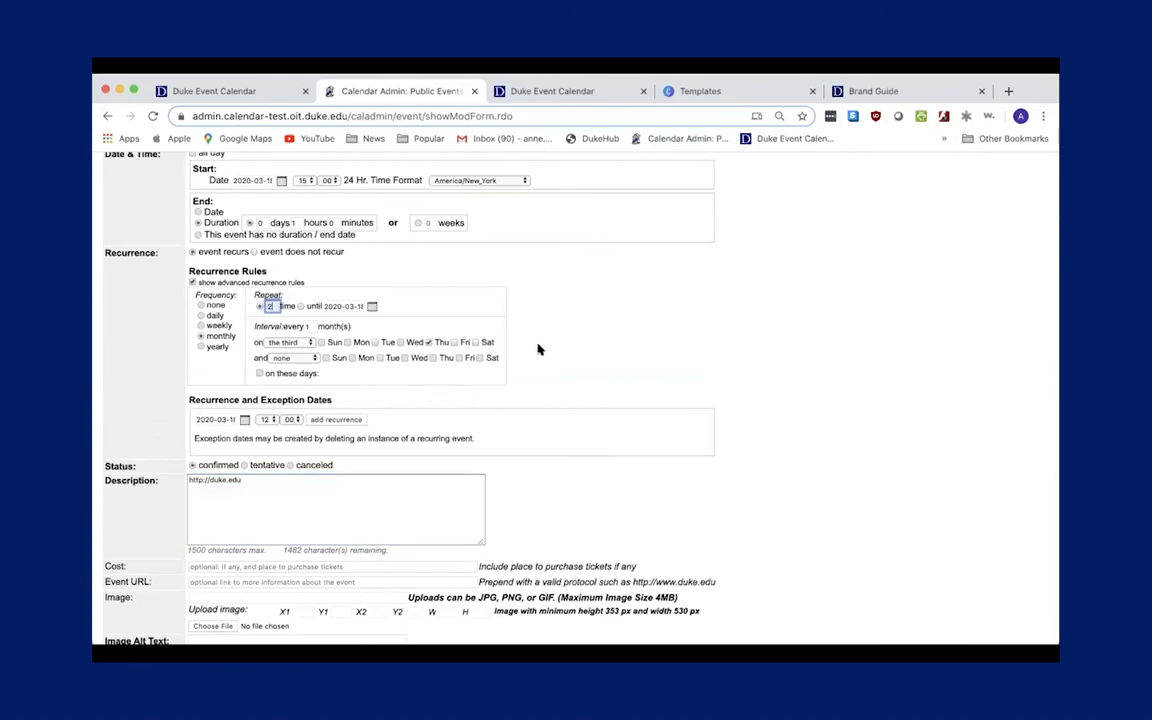
scroll(537, 347, down, 6)
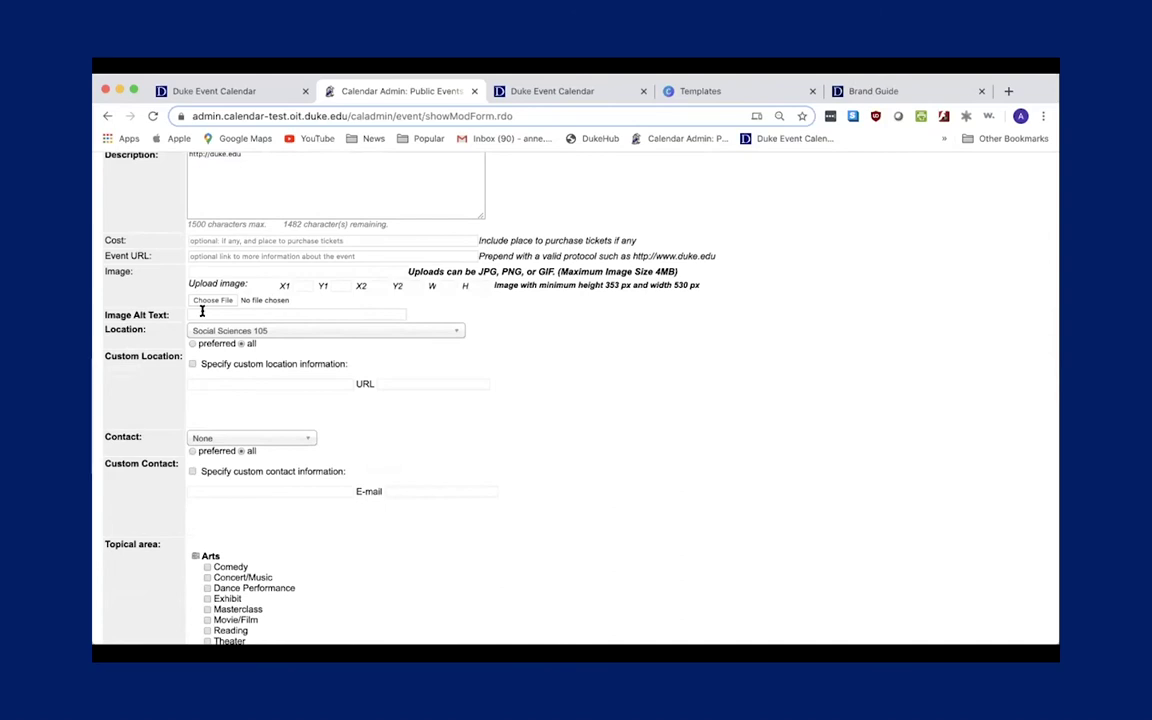
Upload the presenter's portrait PNG from Downloads as the event image and preview it.
scroll(258, 287, up, 2)
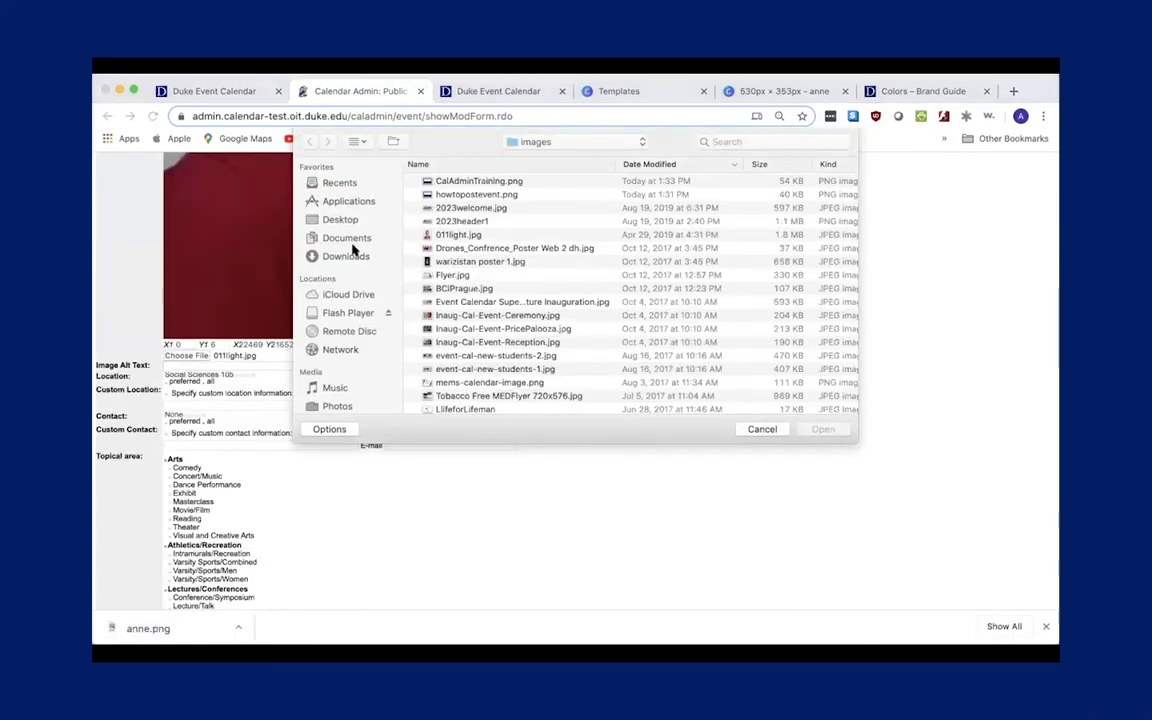
click(345, 256)
click(460, 182)
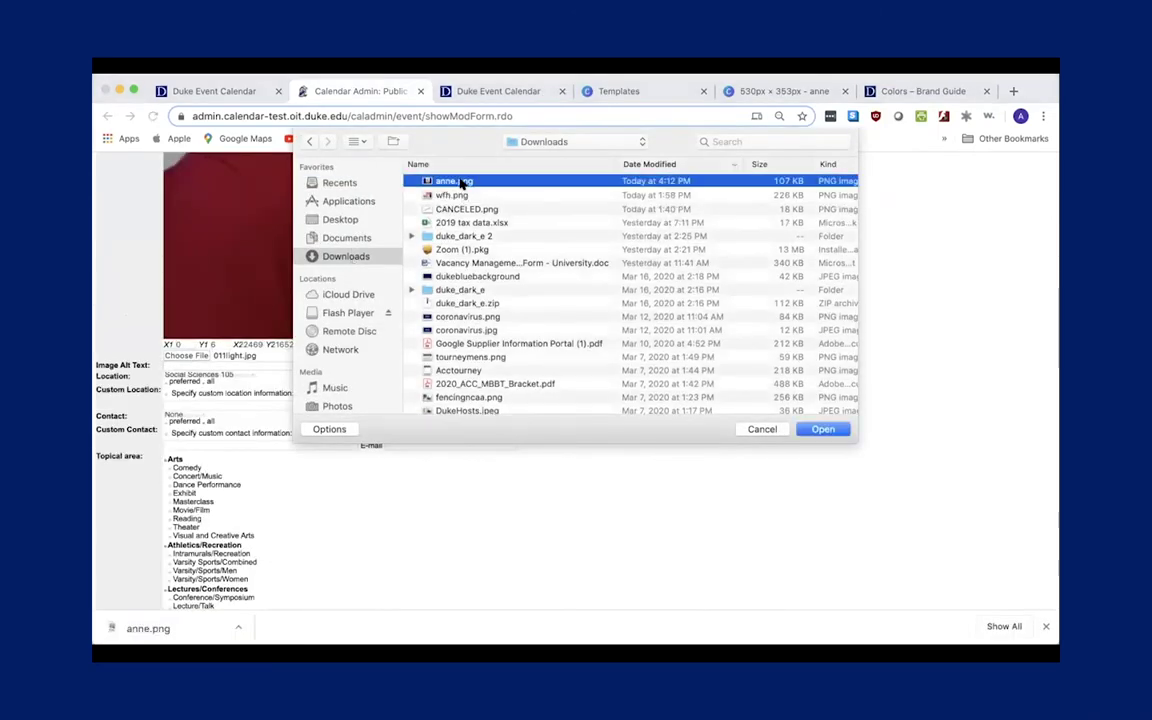
click(818, 431)
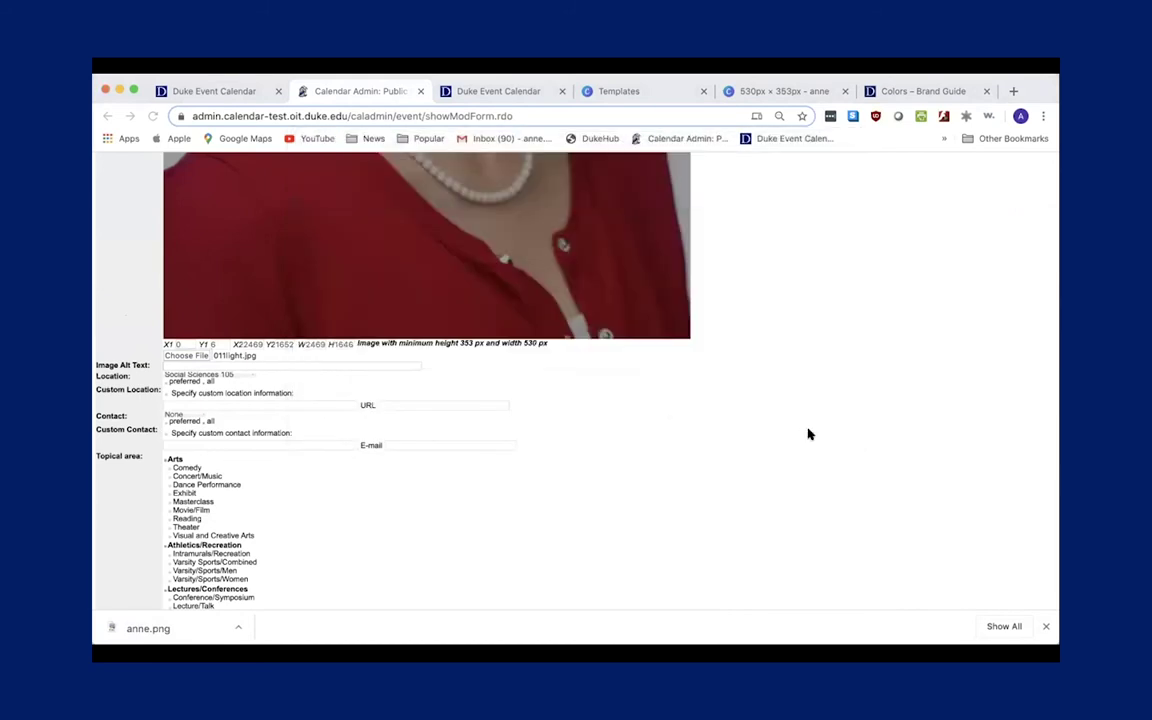
scroll(705, 388, up, 10)
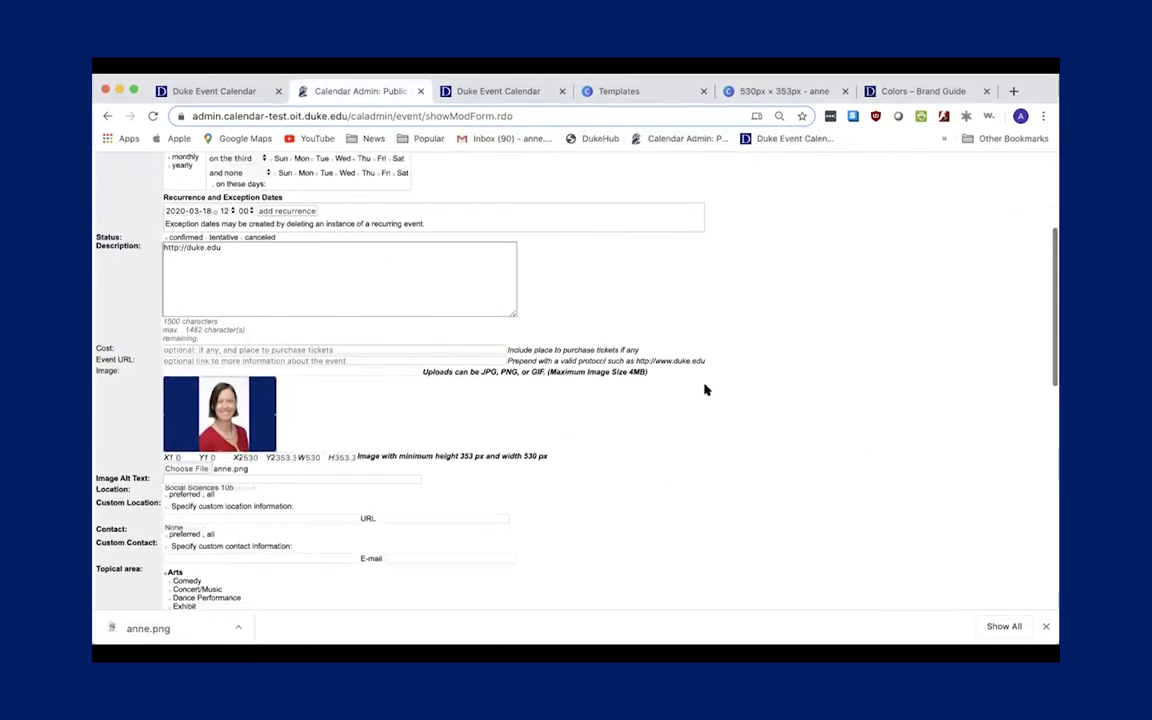
scroll(705, 390, down, 1)
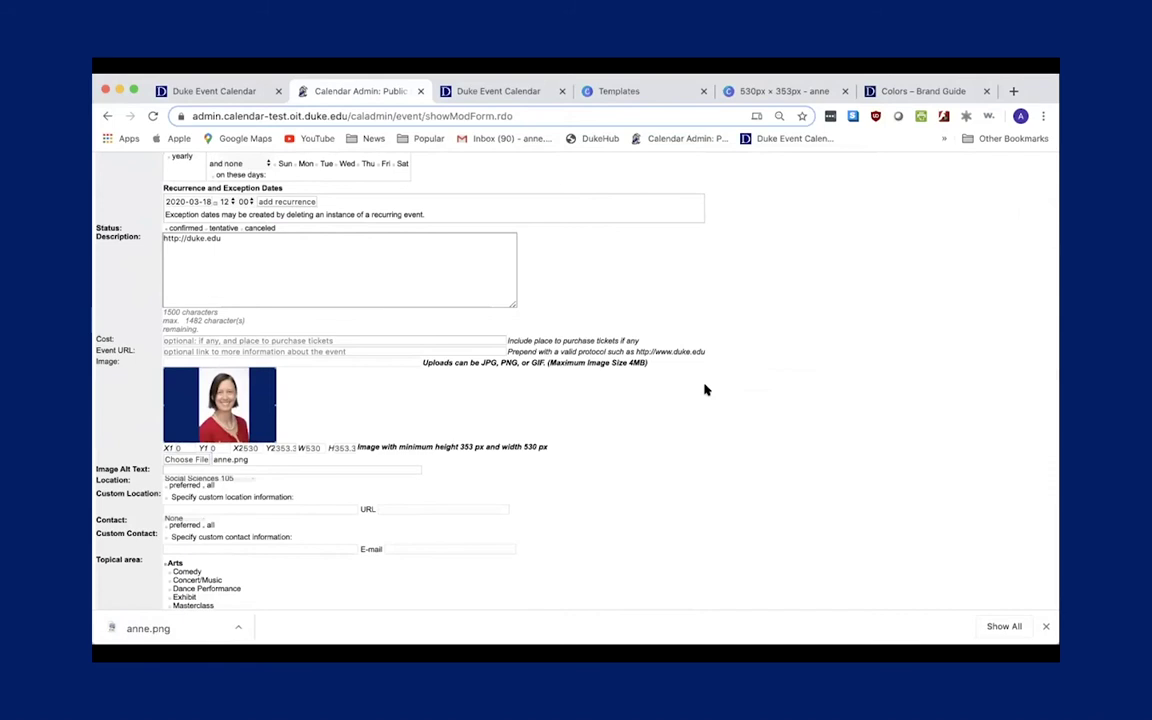
key(super+minus)
key(super+equal)
key(super+equal)
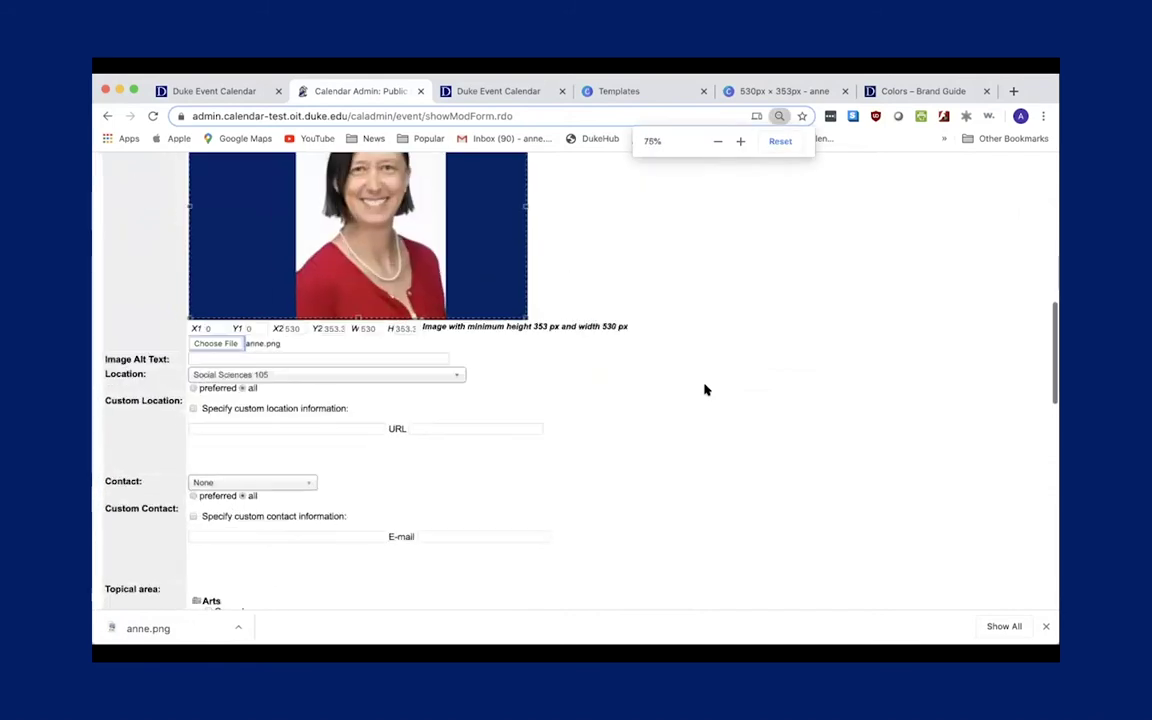
scroll(645, 370, up, 1)
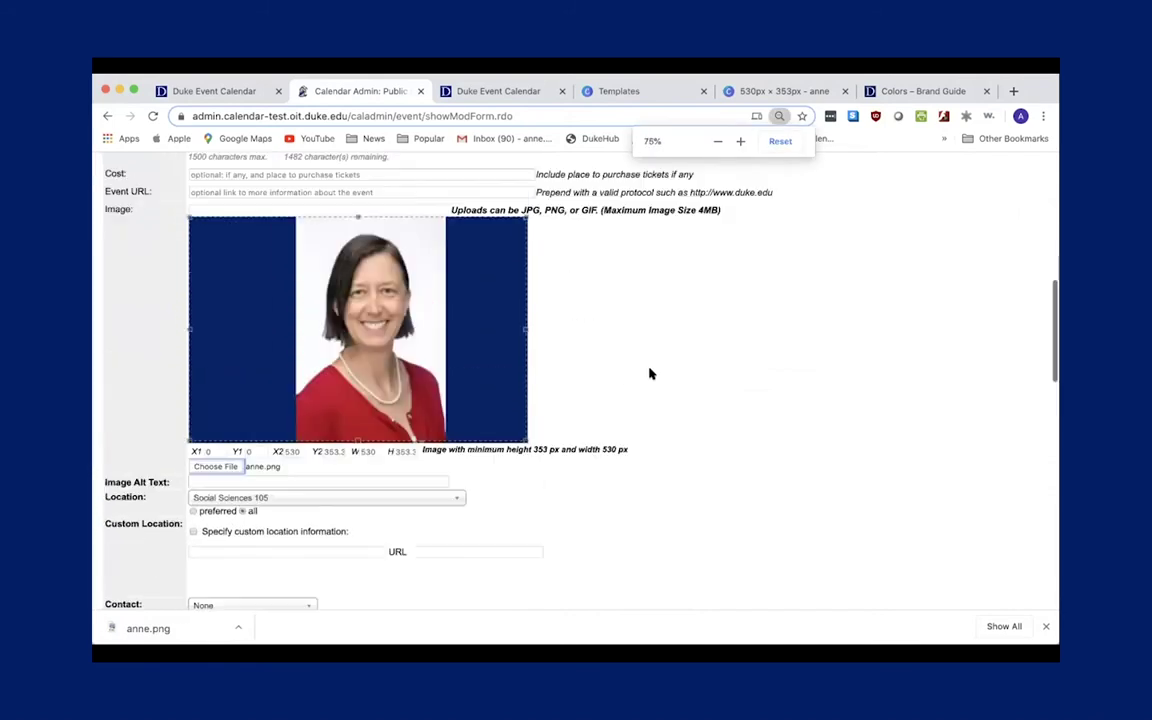
click(283, 478)
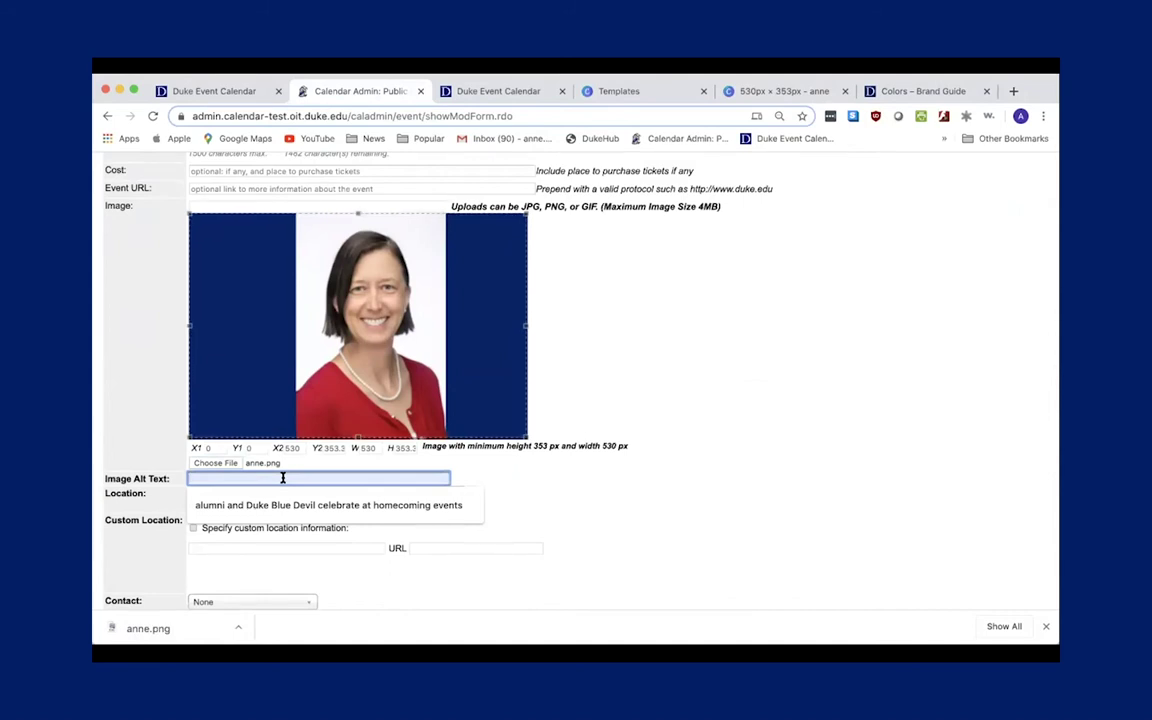
Enter the presenter's full name as the event image's alt text.
text(nne Light)
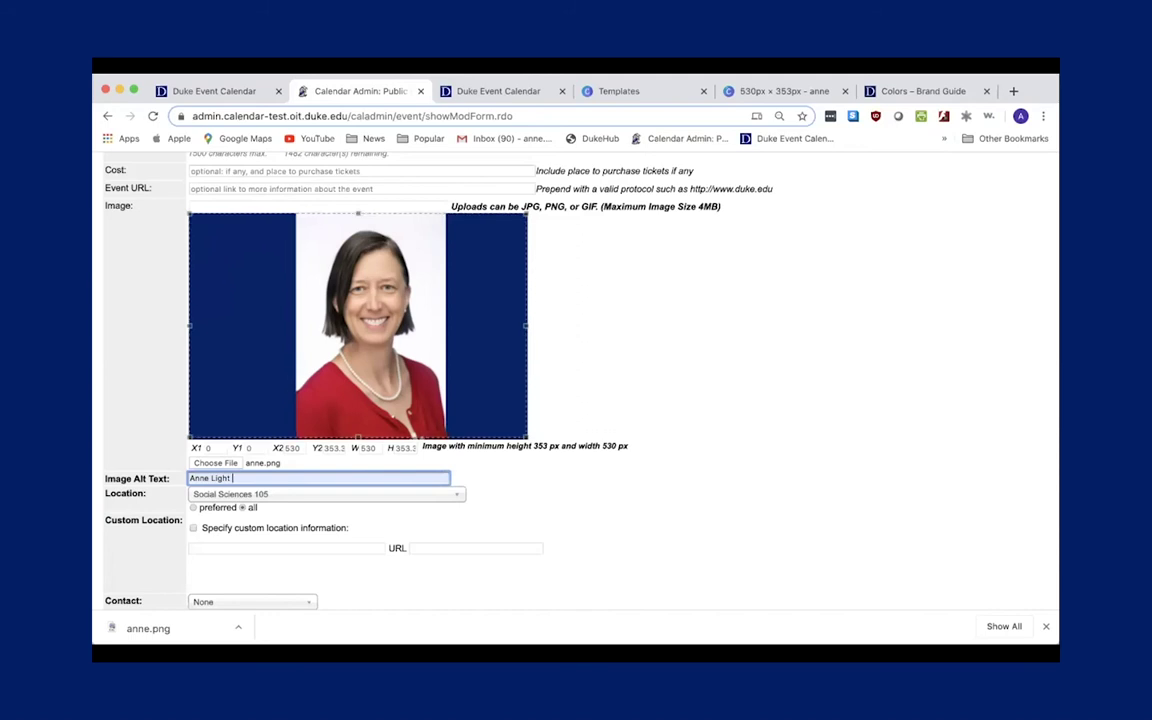
click(506, 509)
scroll(506, 510, up, 1)
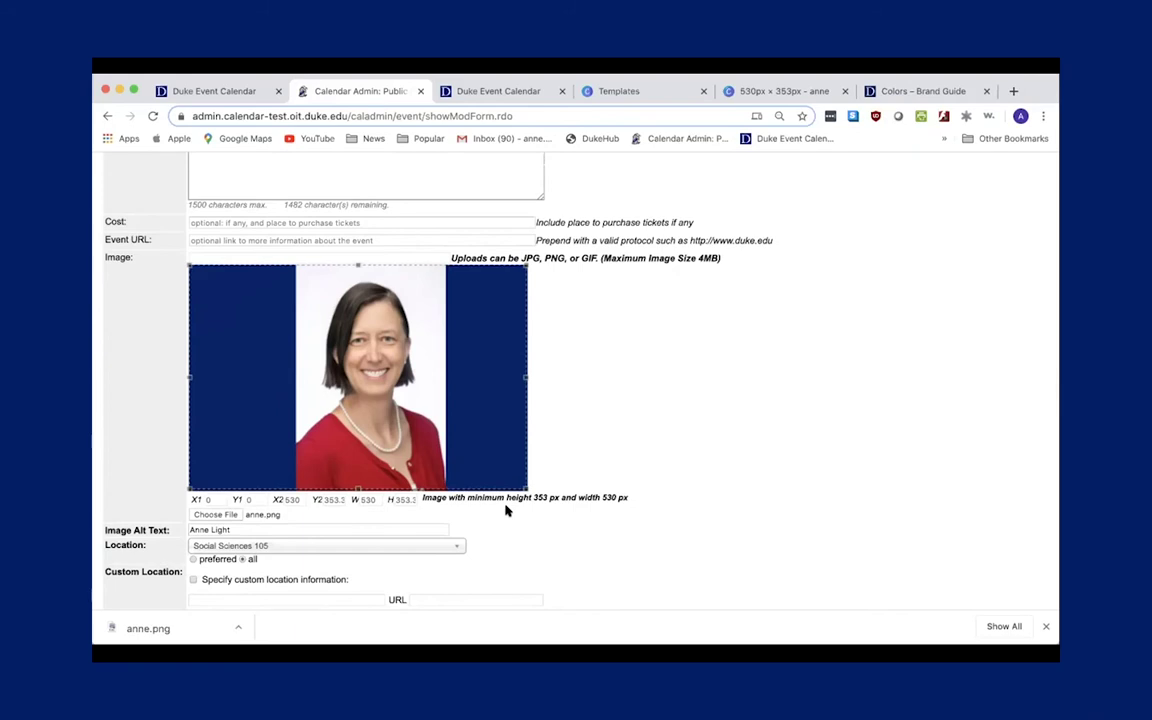
scroll(505, 510, down, 4)
scroll(505, 510, down, 1)
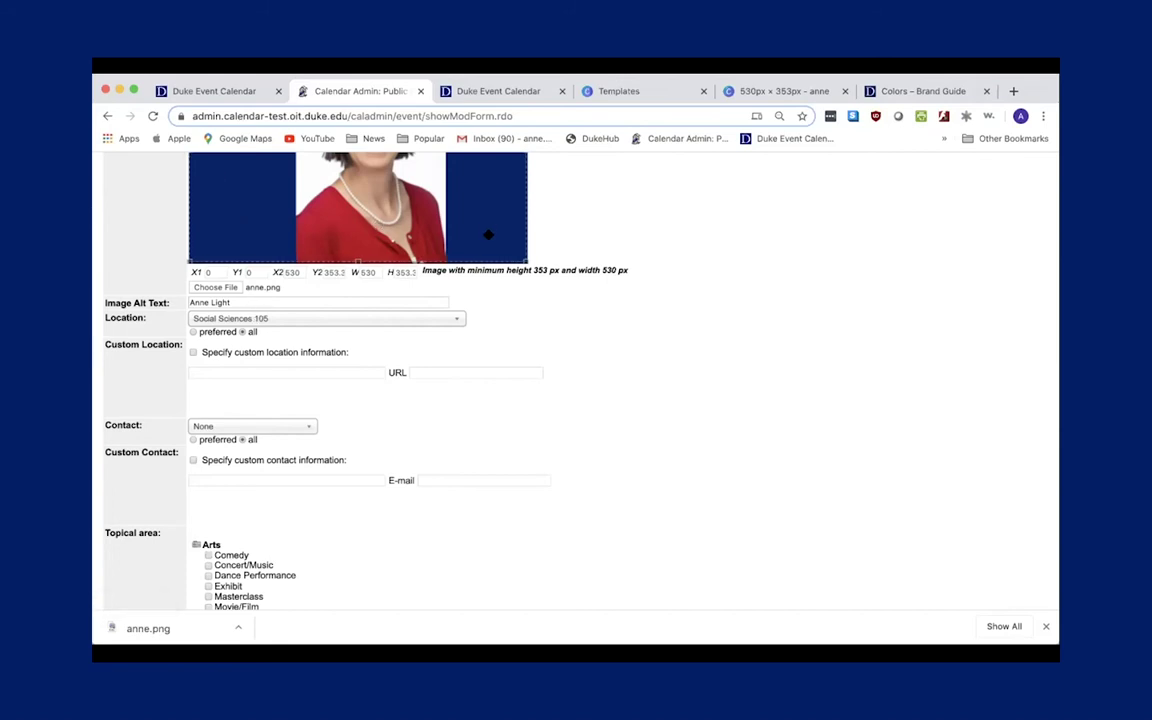
Fill in the missing title 'test' and save the new event.
scroll(465, 515, down, 10)
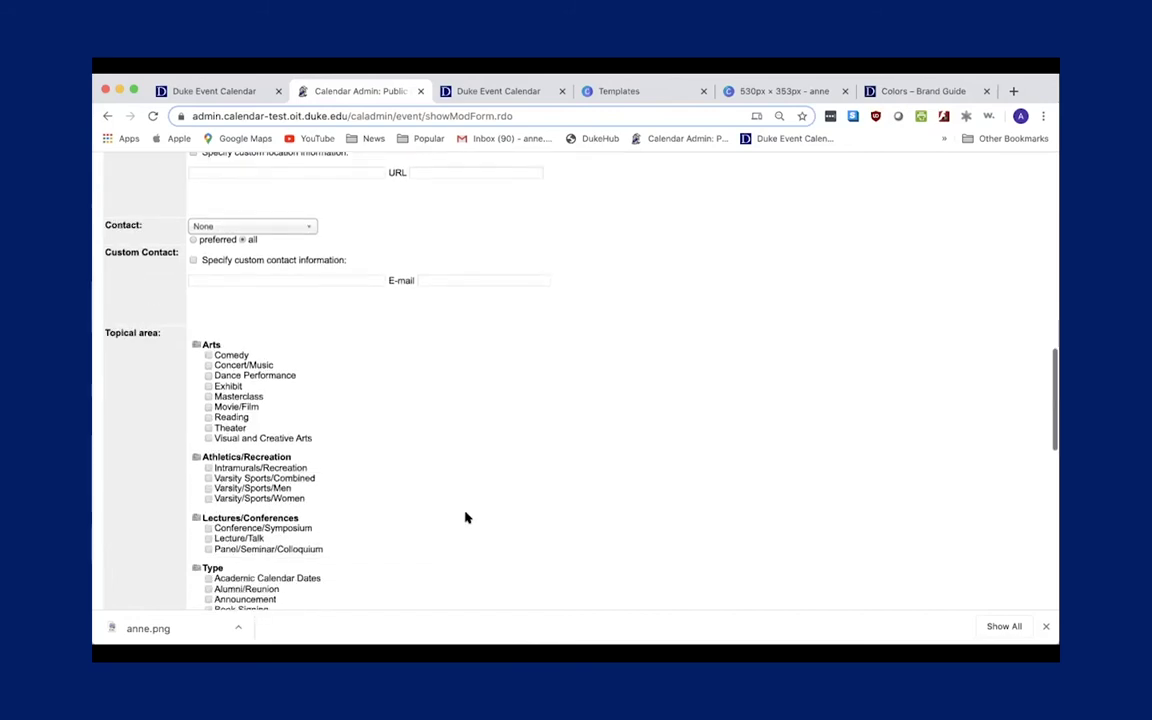
scroll(465, 515, down, 10)
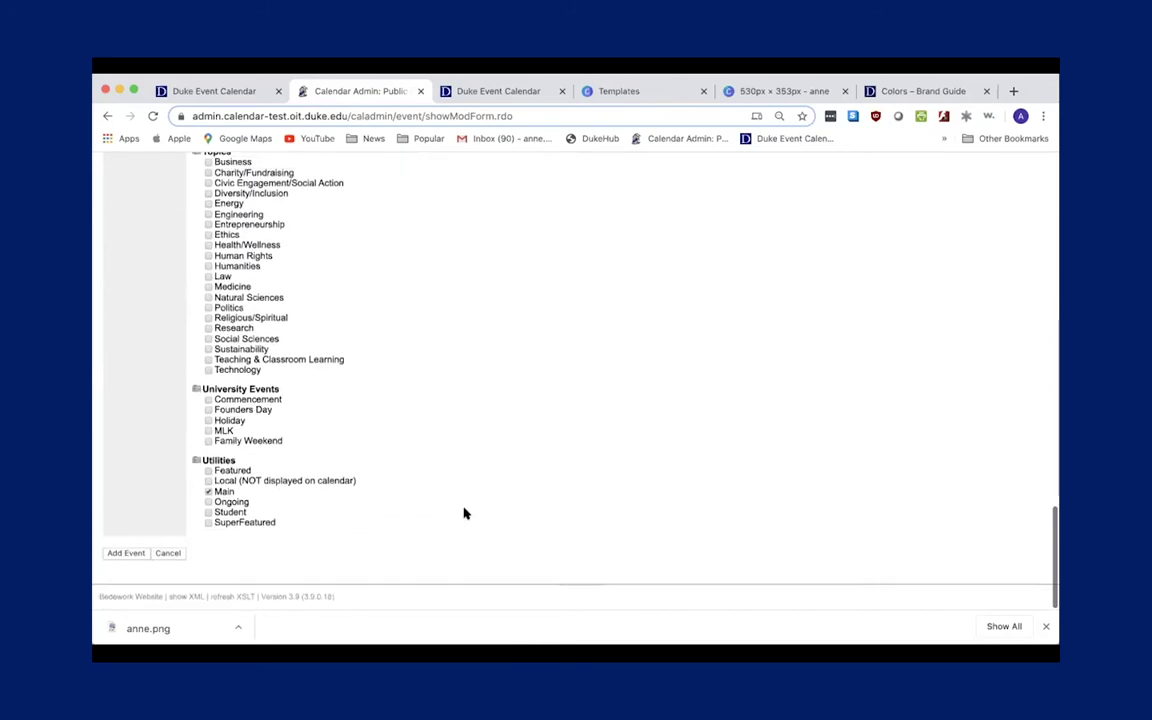
click(127, 557)
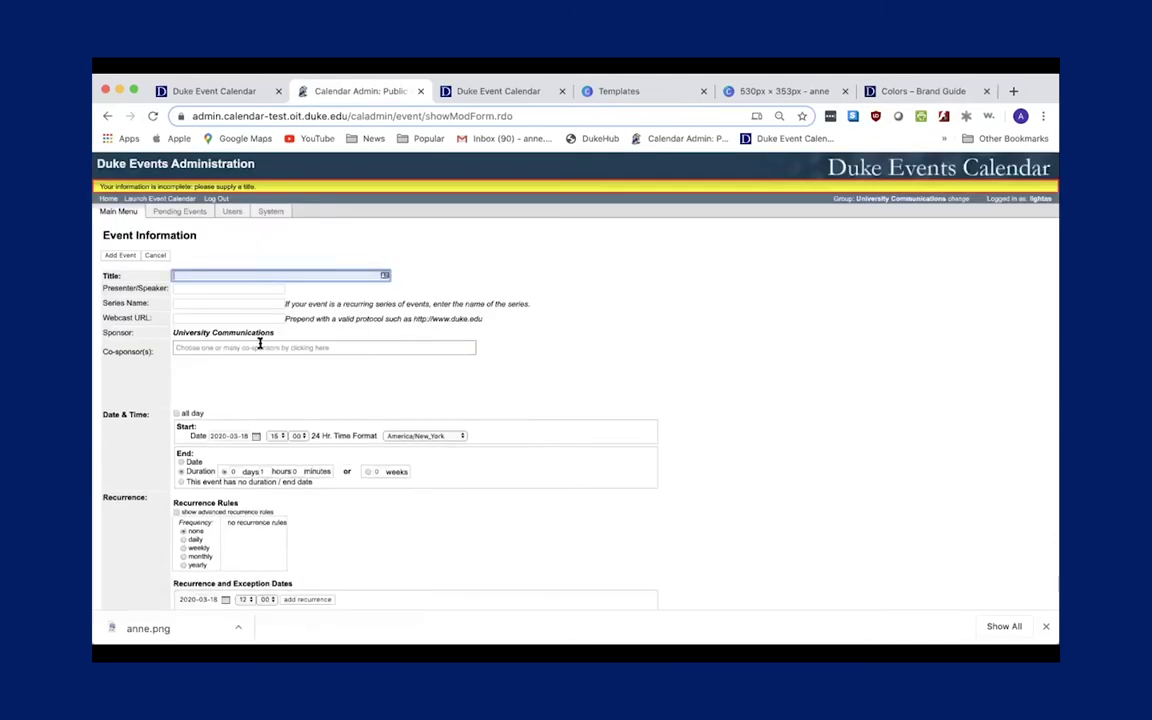
scroll(260, 345, down, 5)
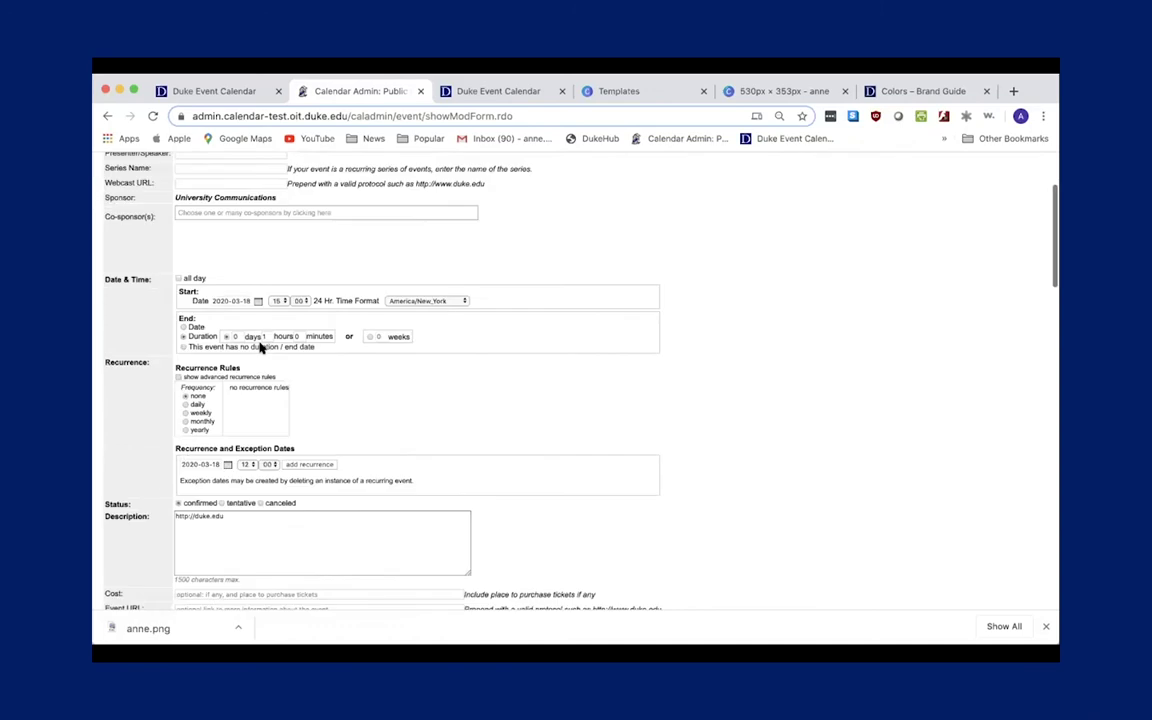
scroll(260, 347, up, 5)
click(223, 257)
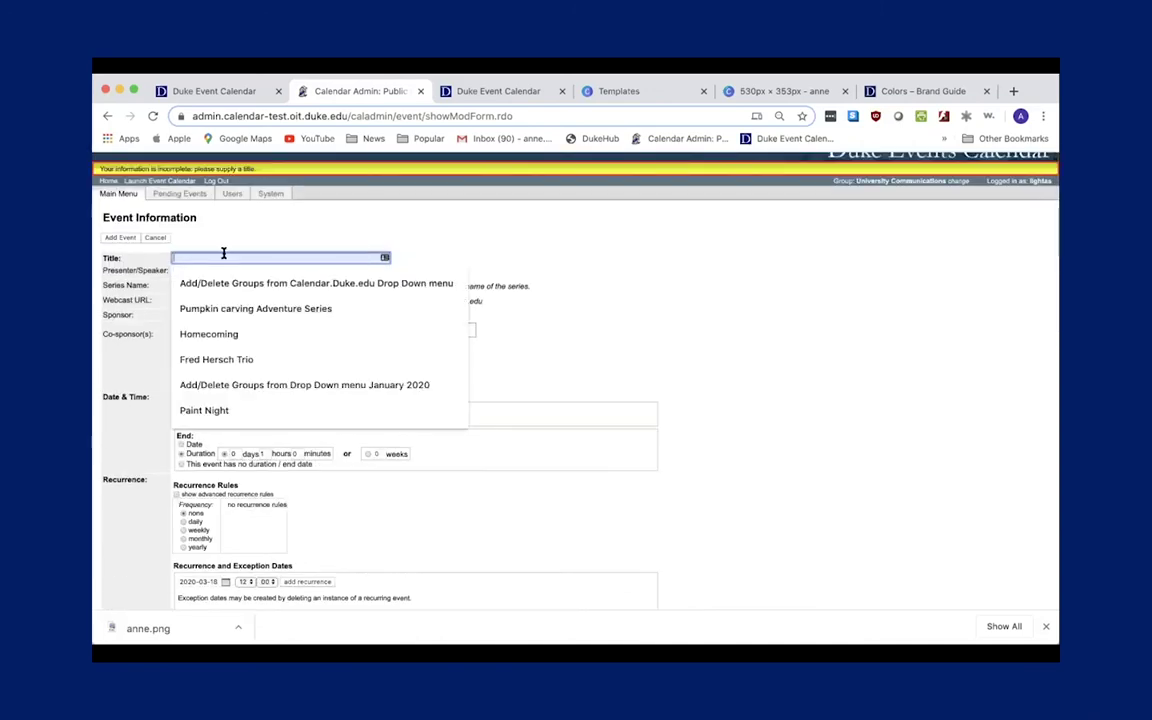
text(test)
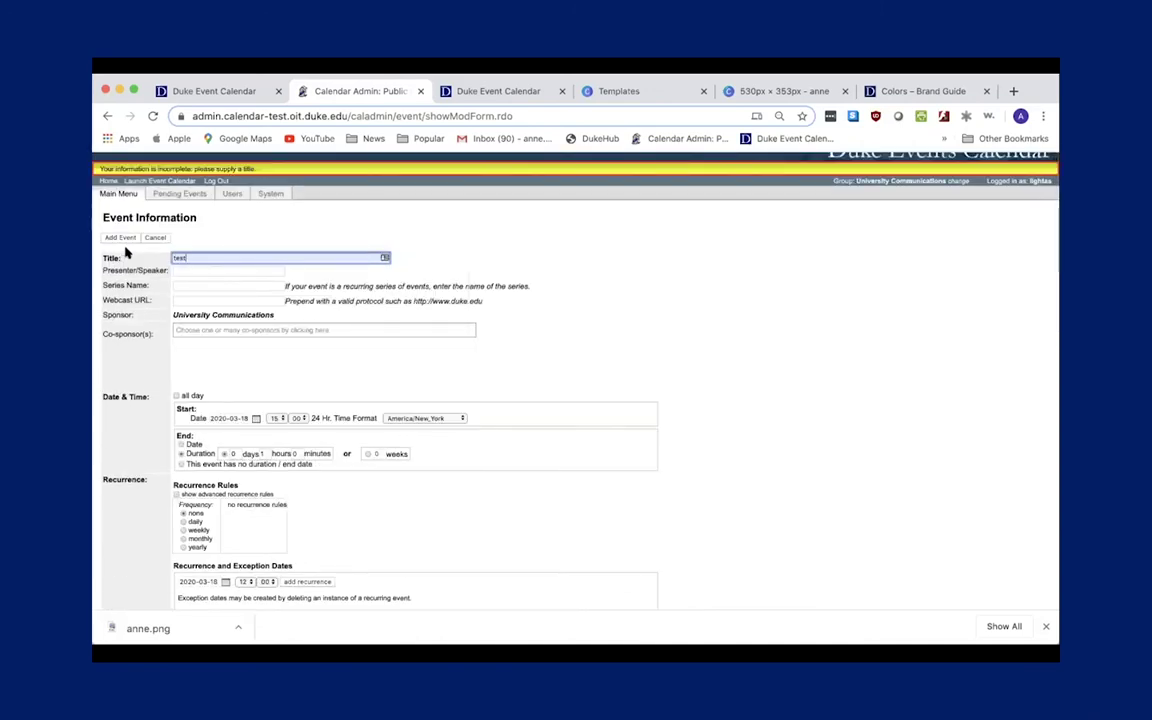
click(125, 237)
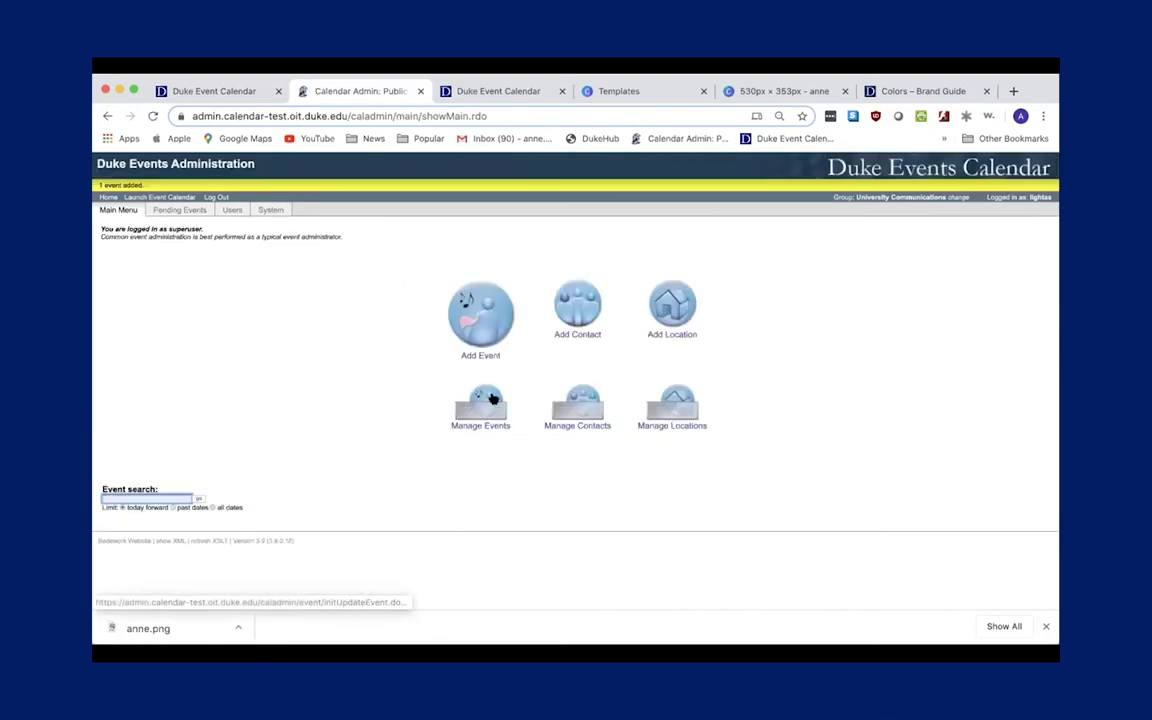
Open the Training for New Event Calendar Administrators event from Manage Events.
click(482, 402)
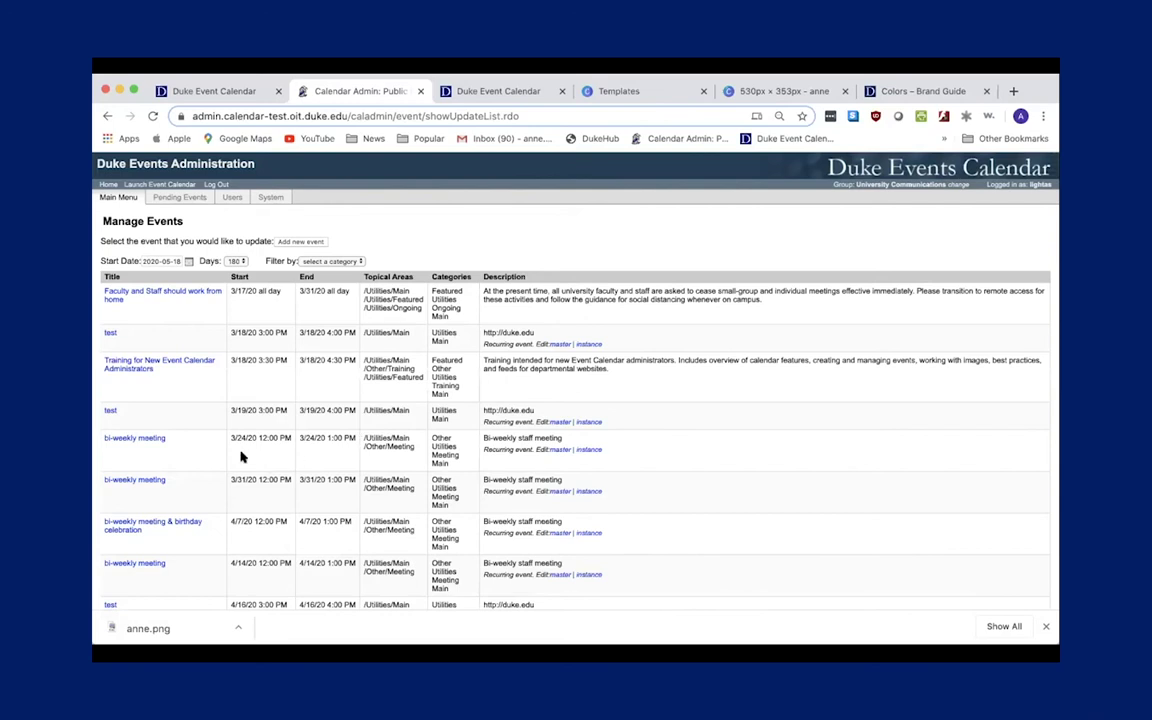
scroll(242, 455, down, 2)
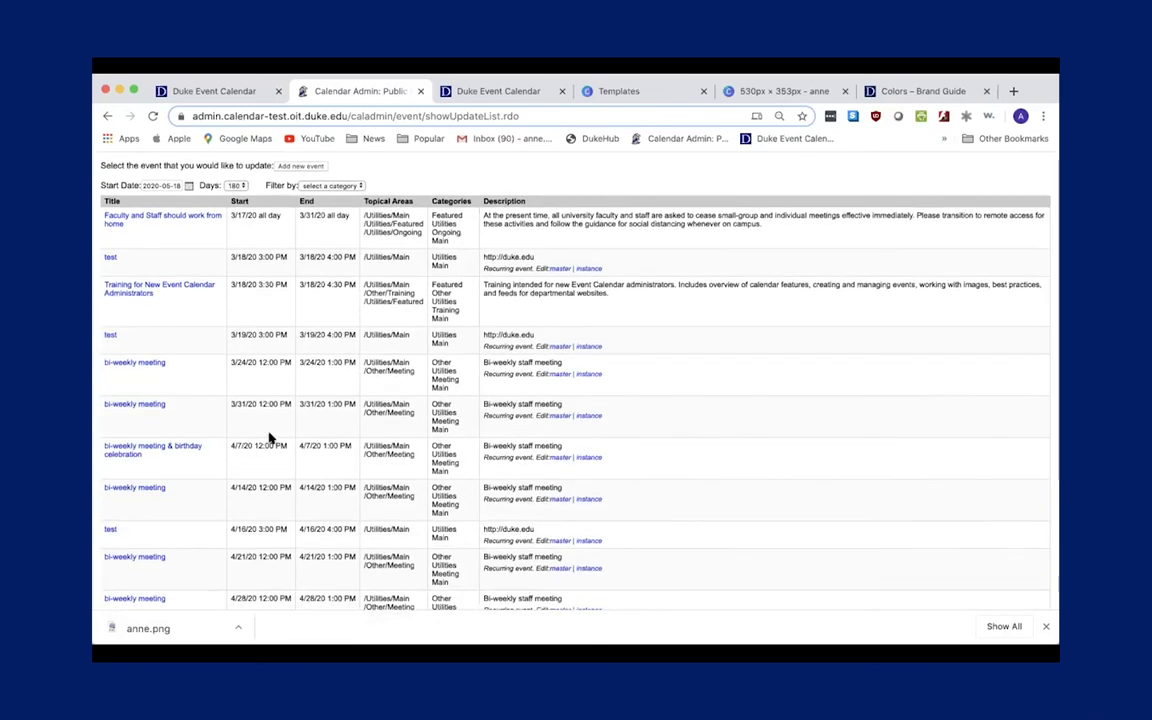
scroll(268, 435, up, 2)
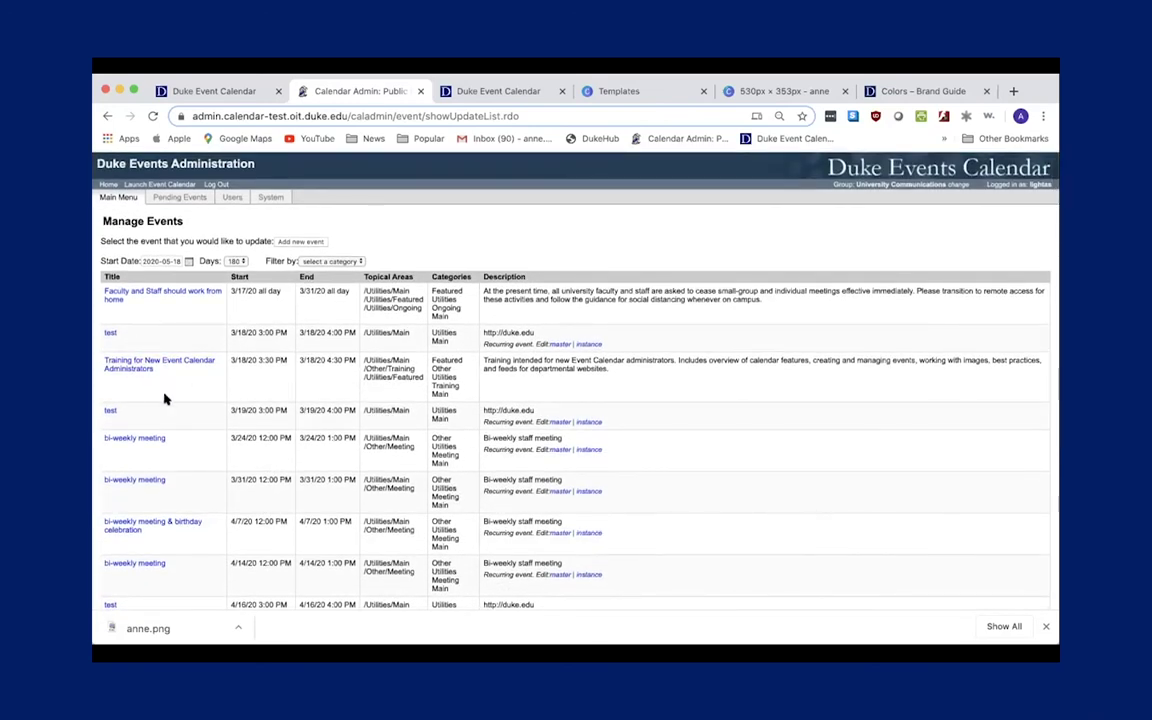
click(172, 364)
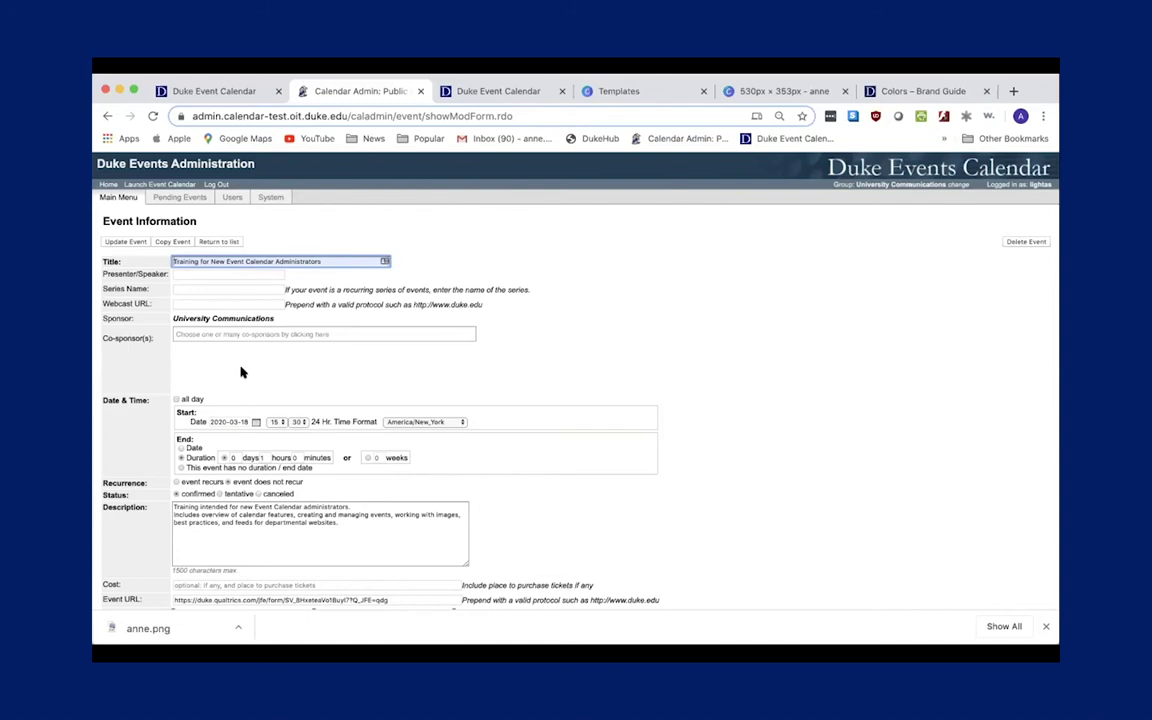
Copy the training event and enter the new presenter's name as Presenter/Speaker.
click(168, 241)
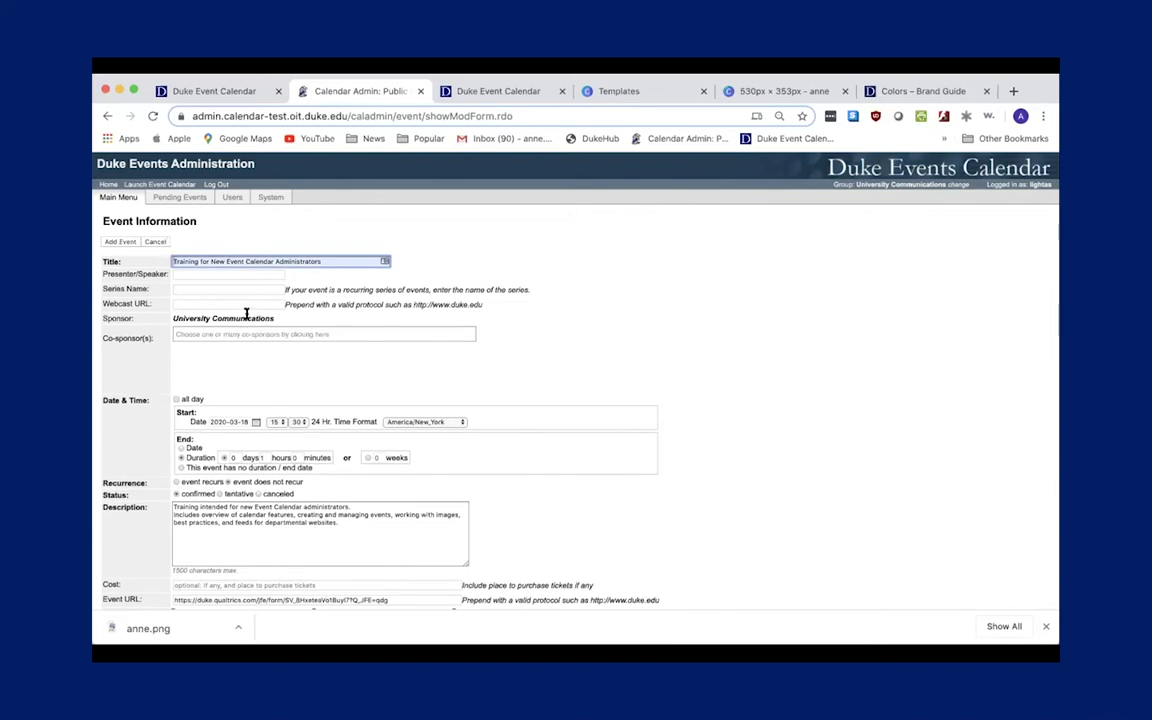
click(188, 275)
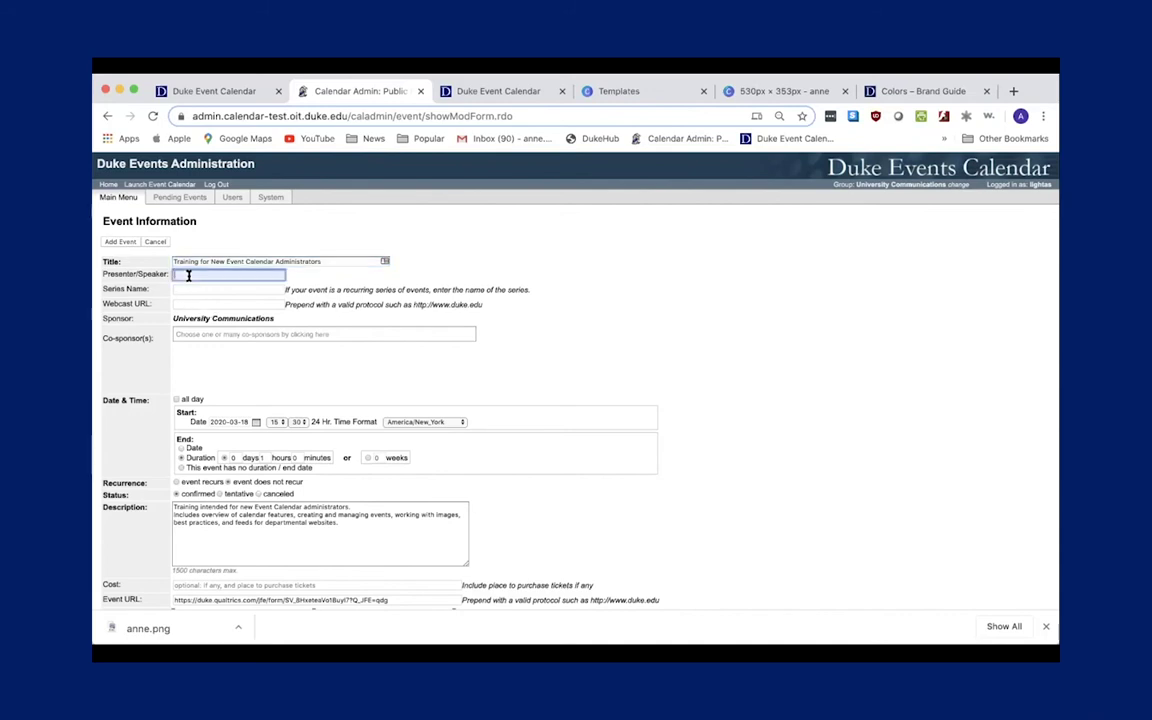
click(347, 368)
scroll(348, 371, down, 2)
scroll(348, 371, down, 5)
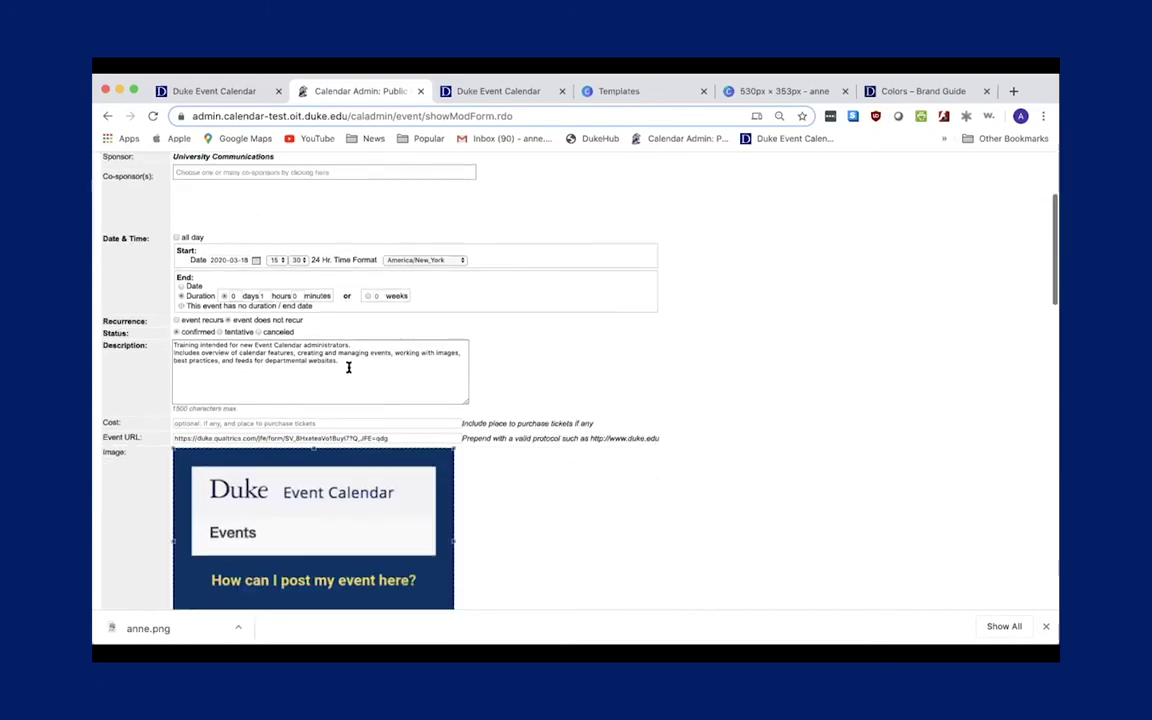
scroll(350, 368, down, 1)
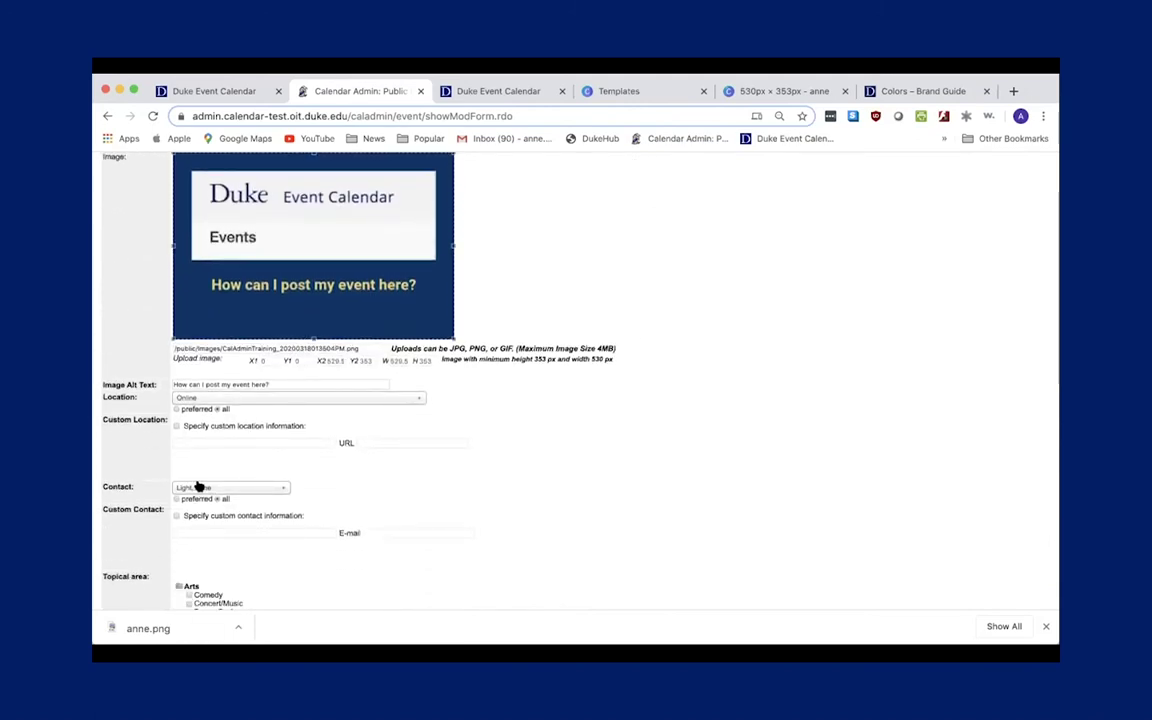
Choose the same person as the event's contact from the Contact list.
click(198, 487)
text(maxine)
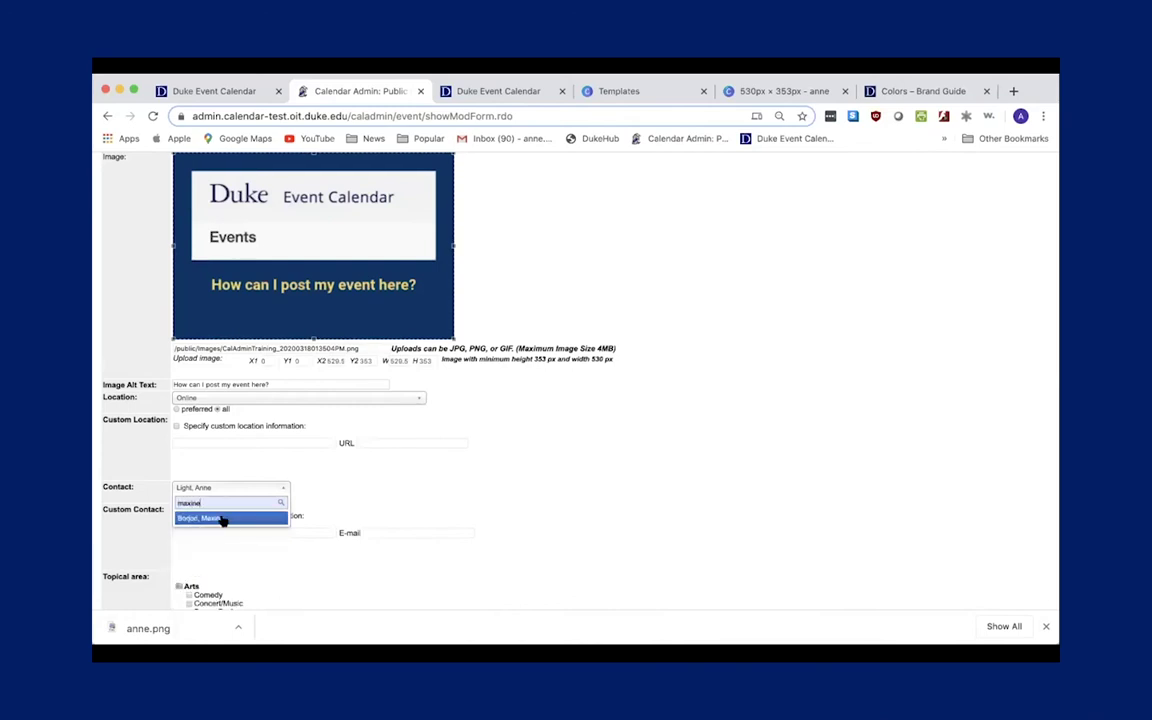
click(222, 518)
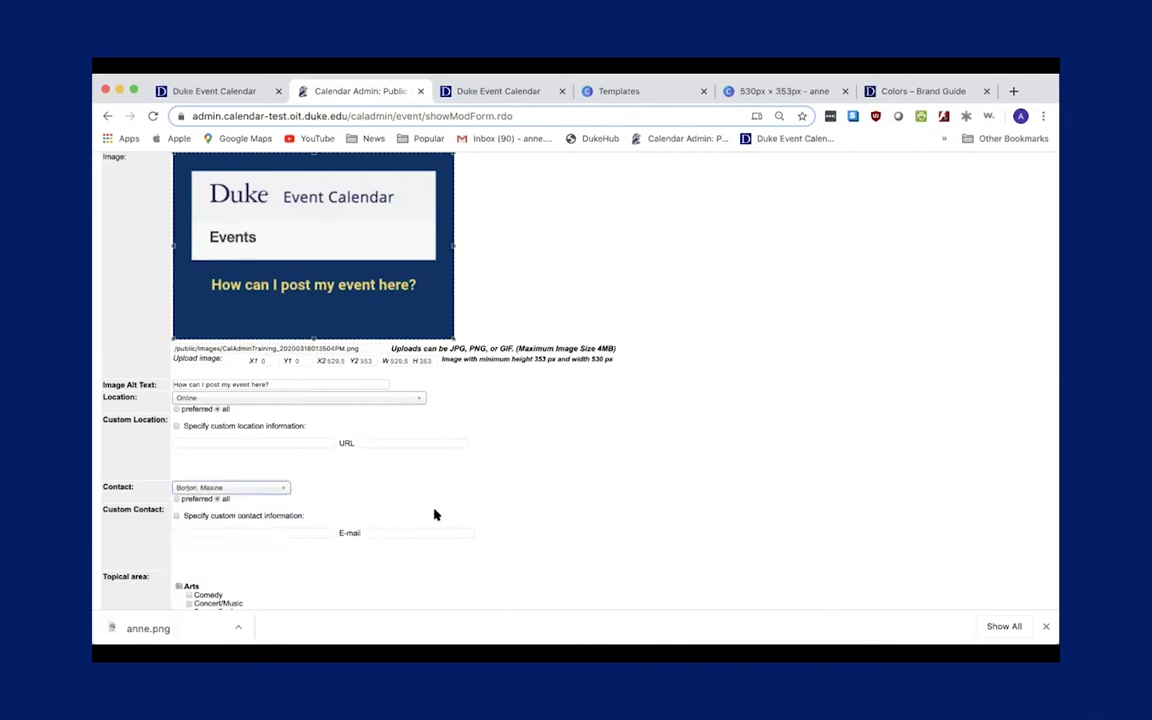
scroll(435, 512, up, 10)
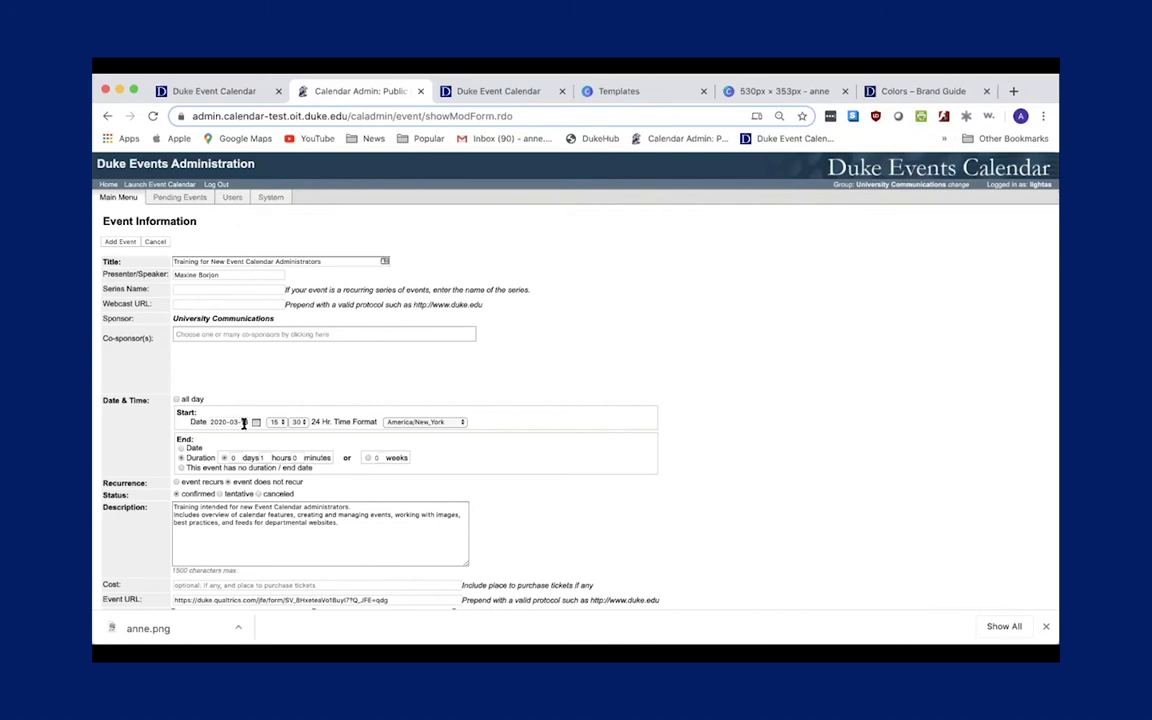
scroll(230, 380, down, 2)
scroll(237, 390, down, 8)
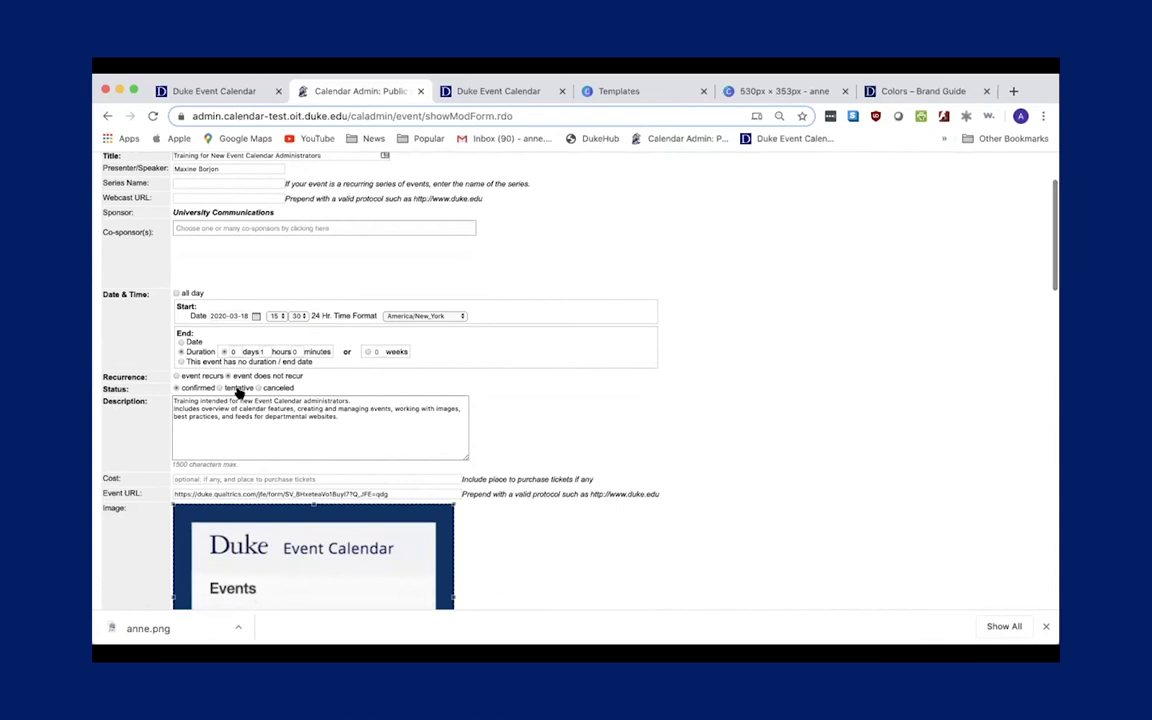
scroll(237, 388, down, 6)
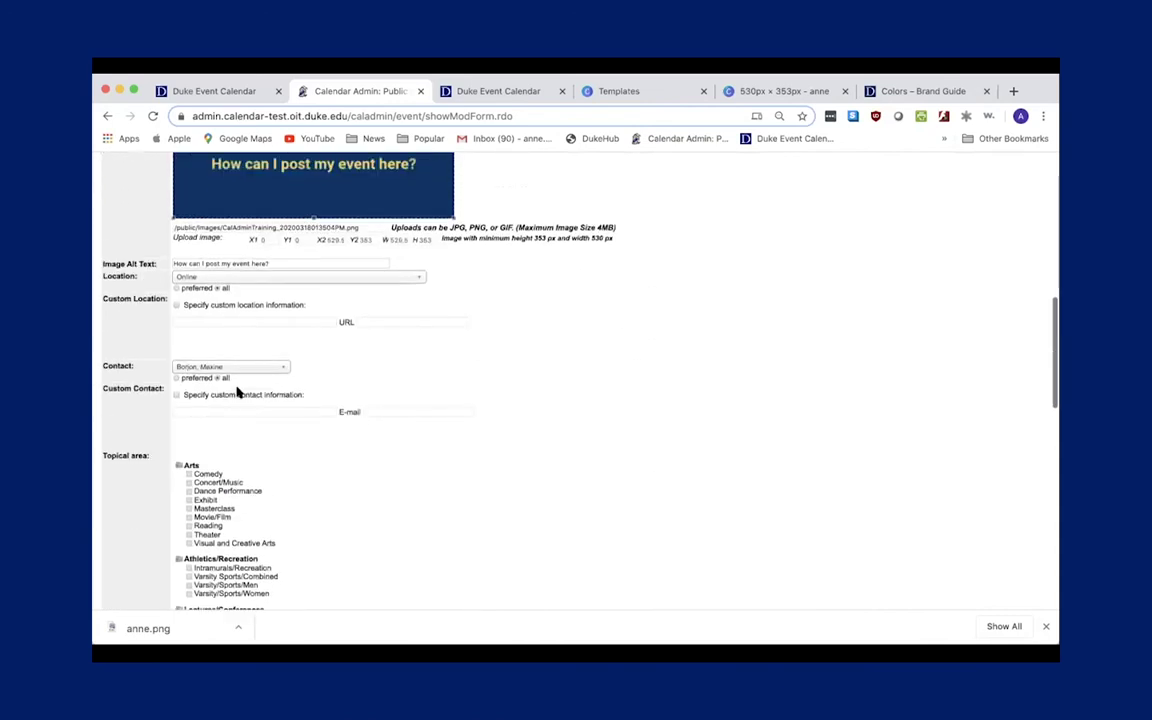
scroll(237, 390, up, 15)
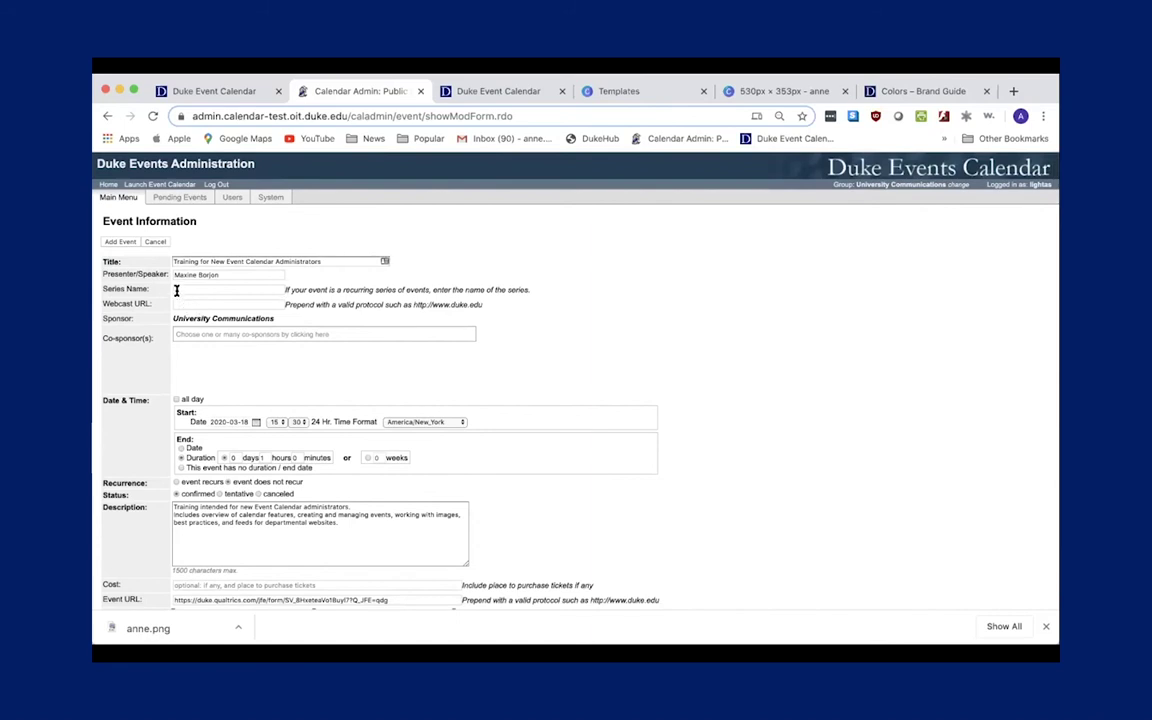
click(236, 289)
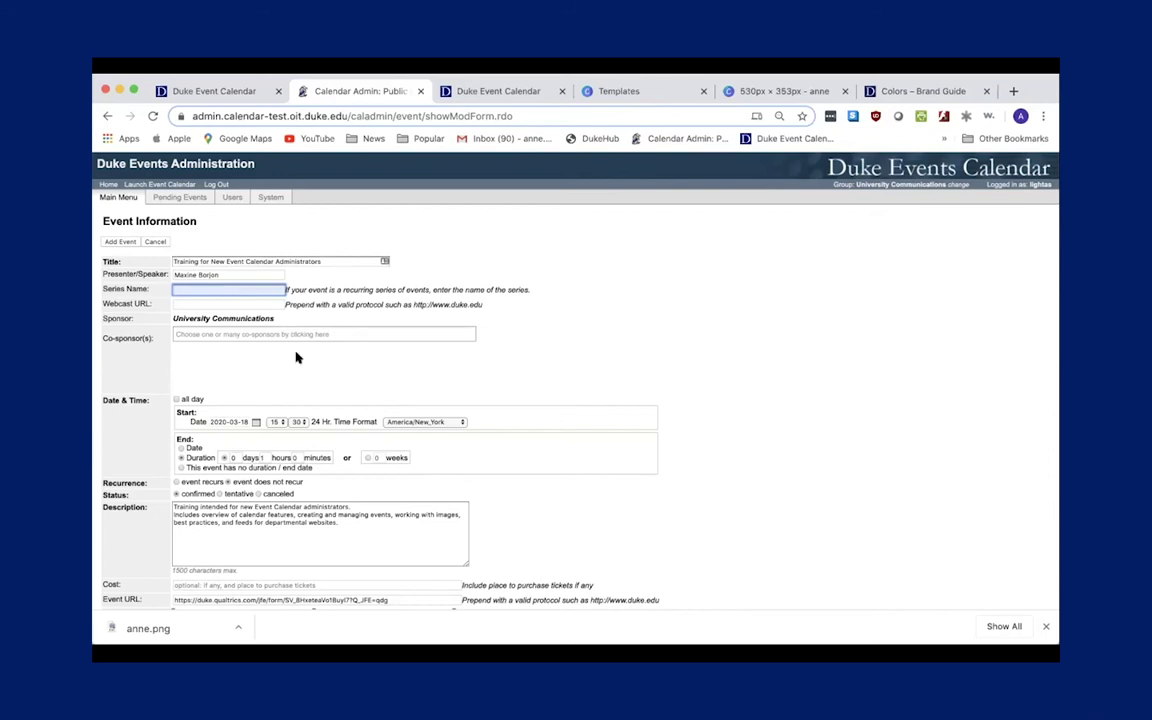
scroll(270, 400, down, 1)
scroll(270, 400, down, 5)
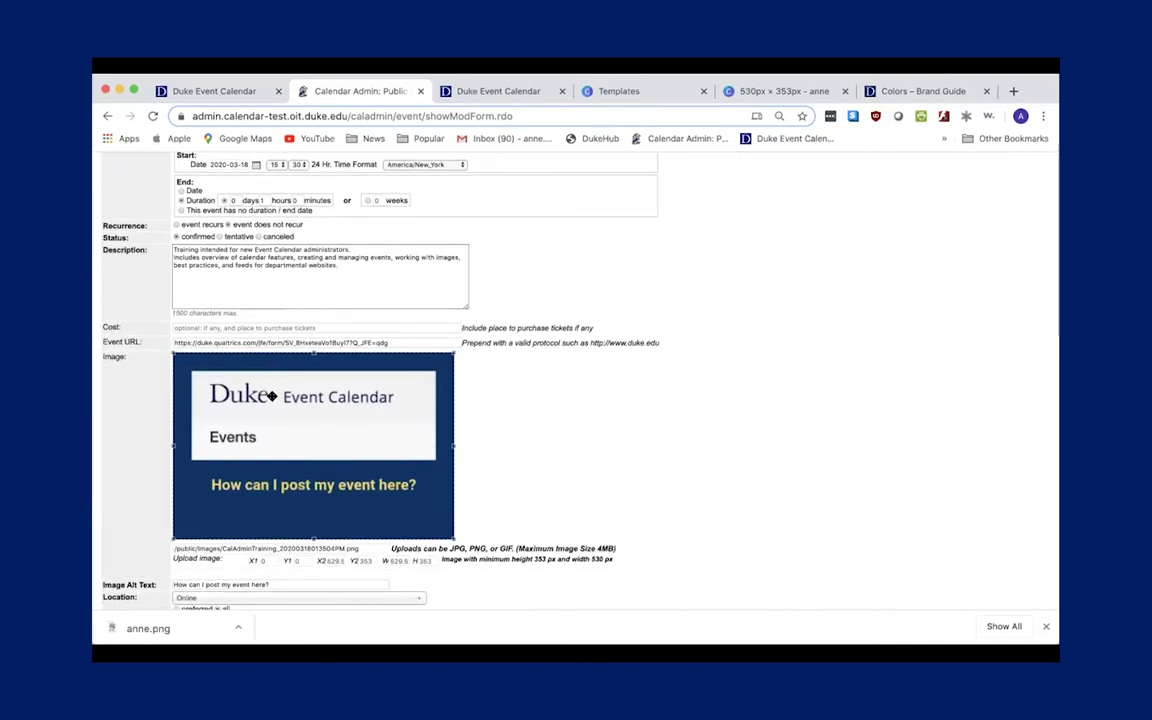
scroll(270, 400, down, 3)
scroll(270, 400, up, 10)
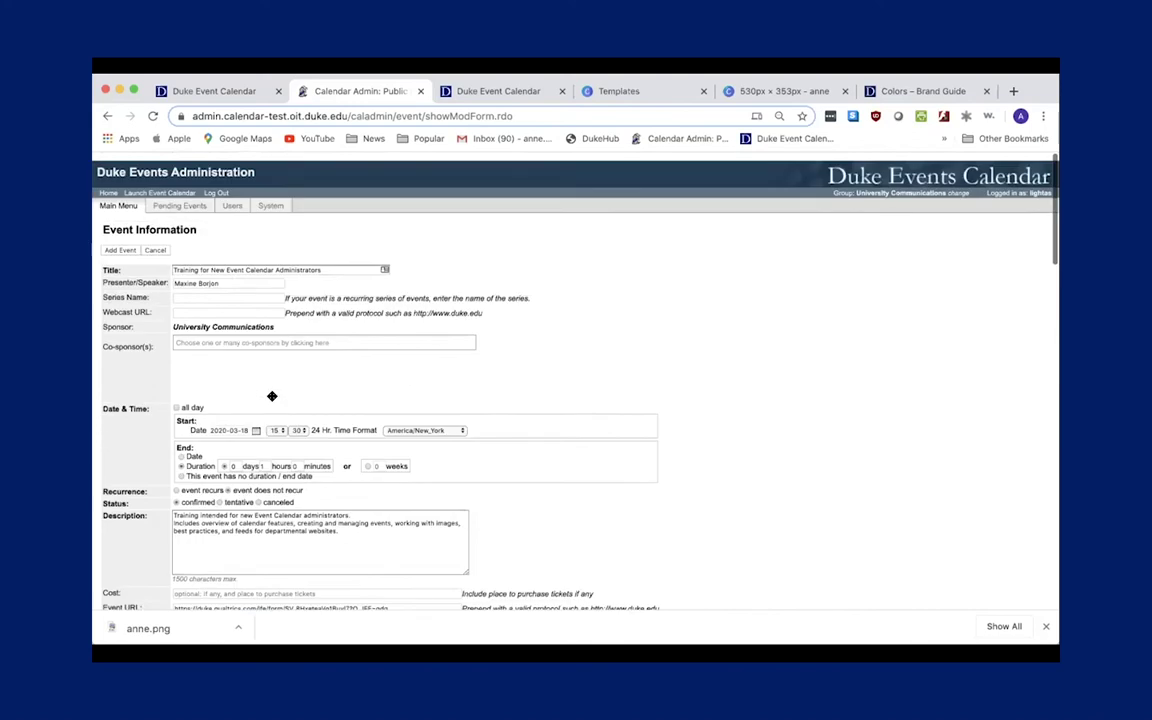
scroll(268, 408, down, 1)
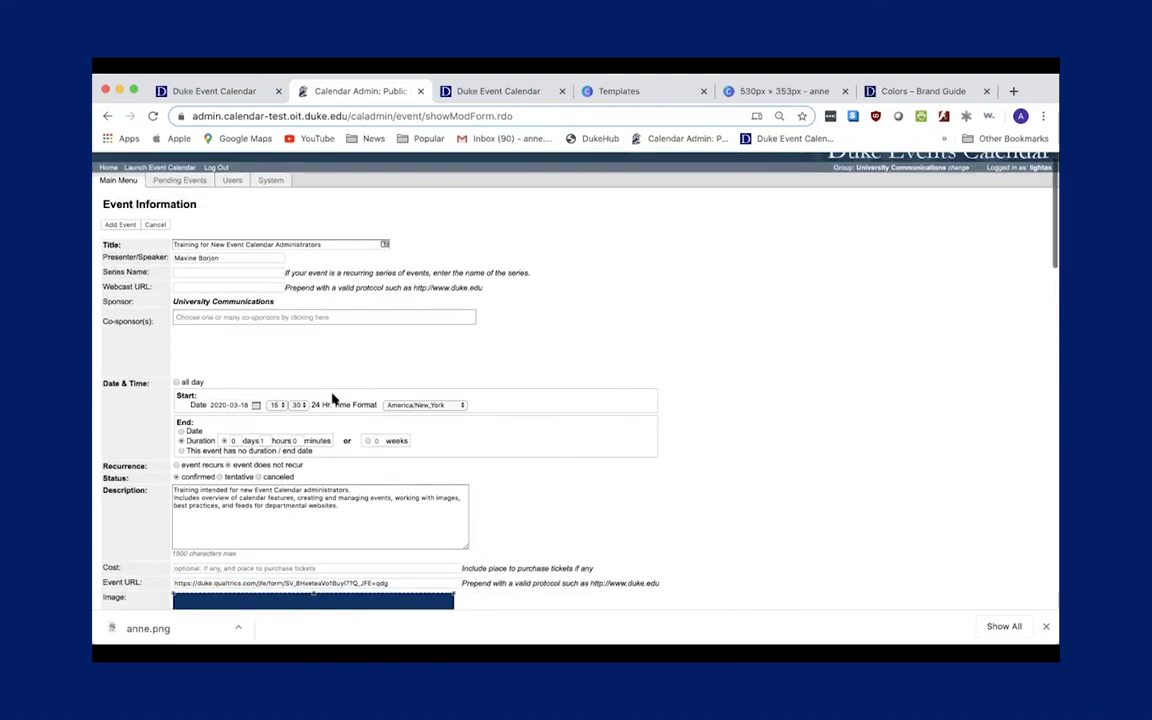
Set the copied training event's start date to 29 October 2020 and save it.
click(256, 406)
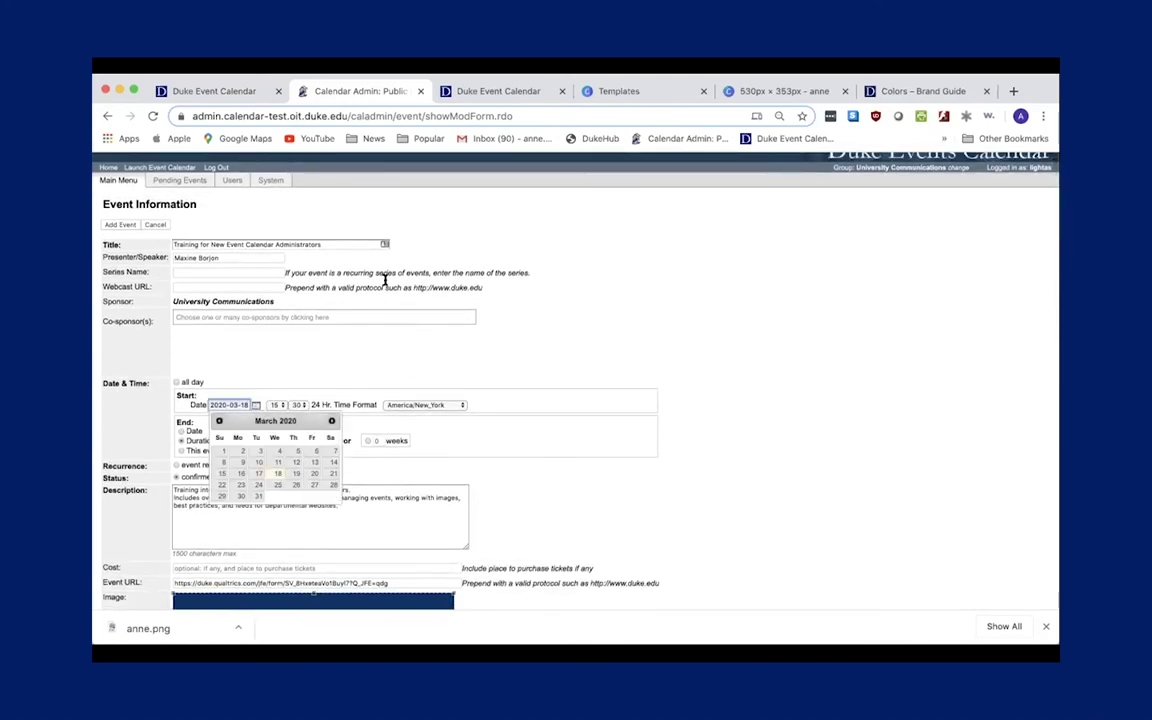
click(331, 422)
click(331, 422)
click(331, 422)
click(331, 422)
click(331, 422)
click(331, 422)
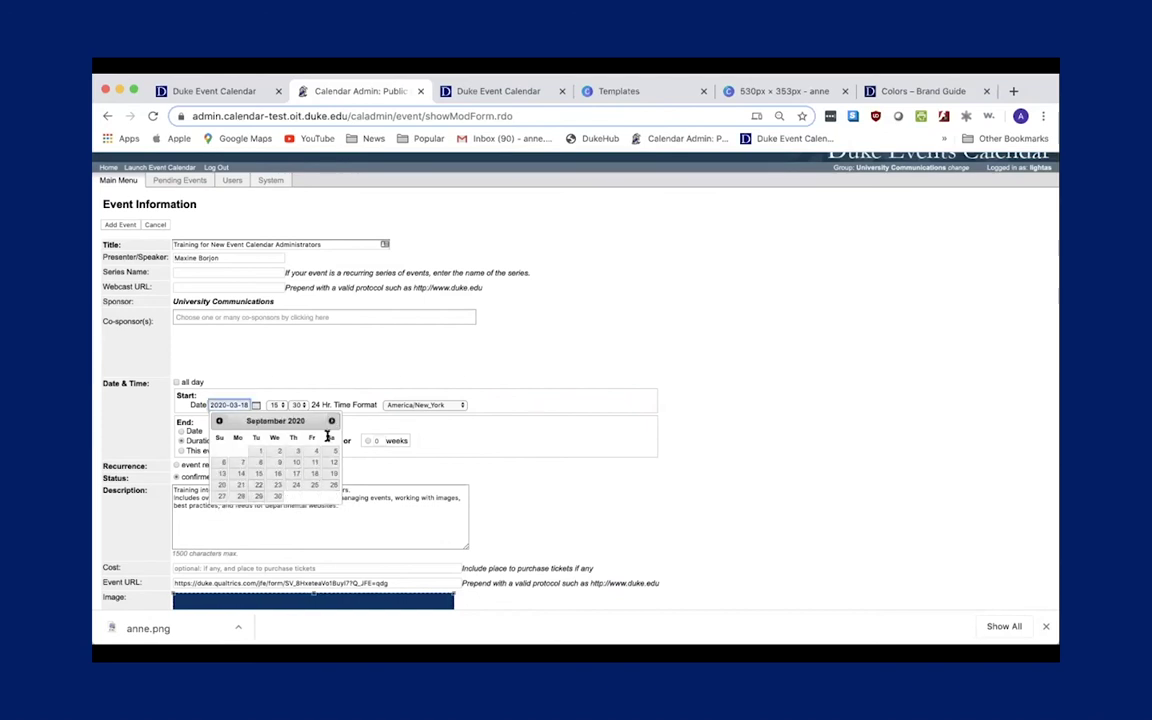
click(331, 421)
click(296, 496)
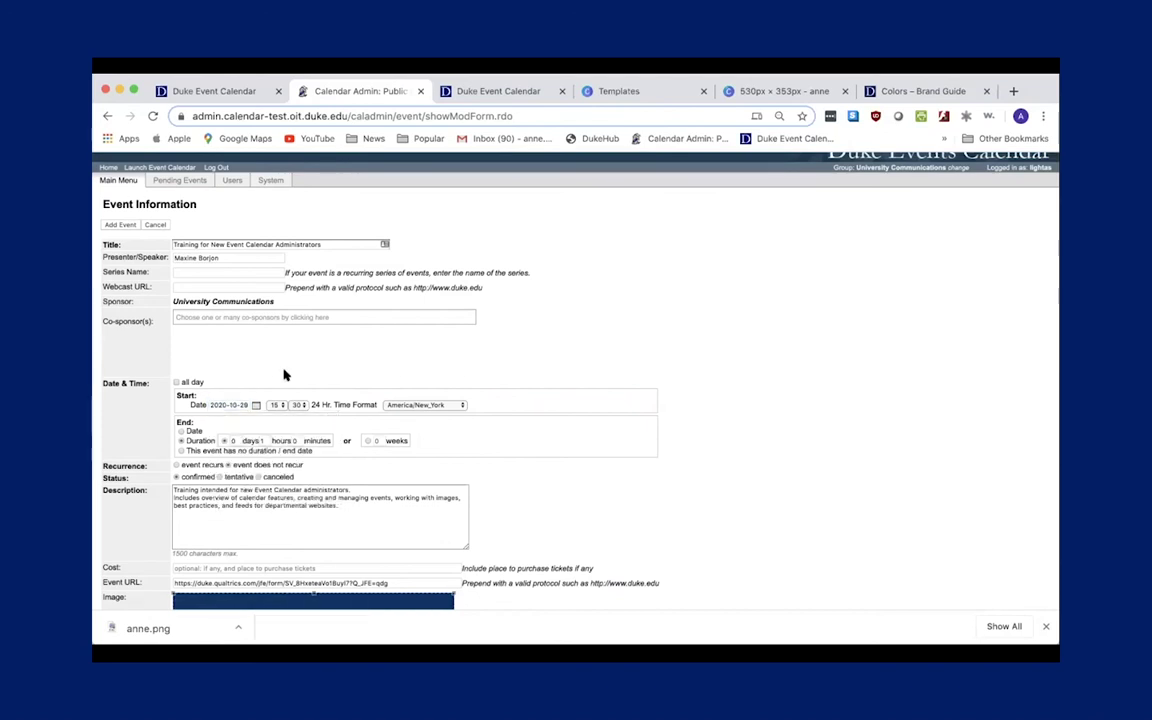
click(122, 225)
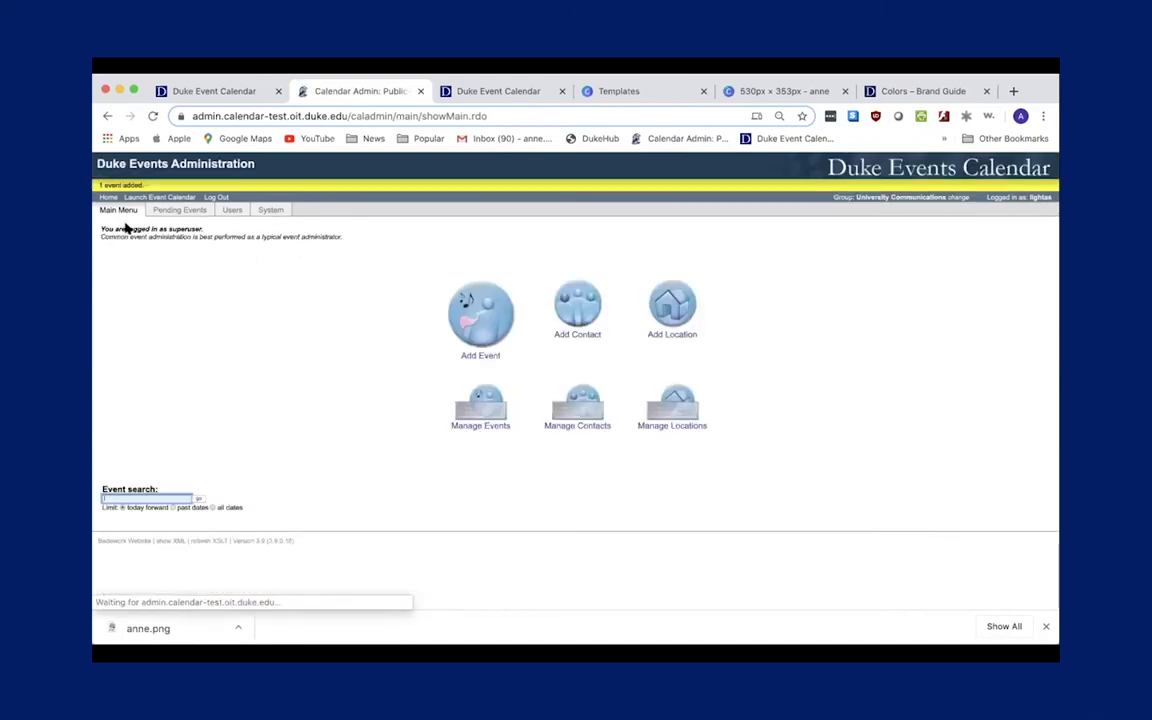
Filter the Manage Events list to start from 2020-07-31.
click(472, 407)
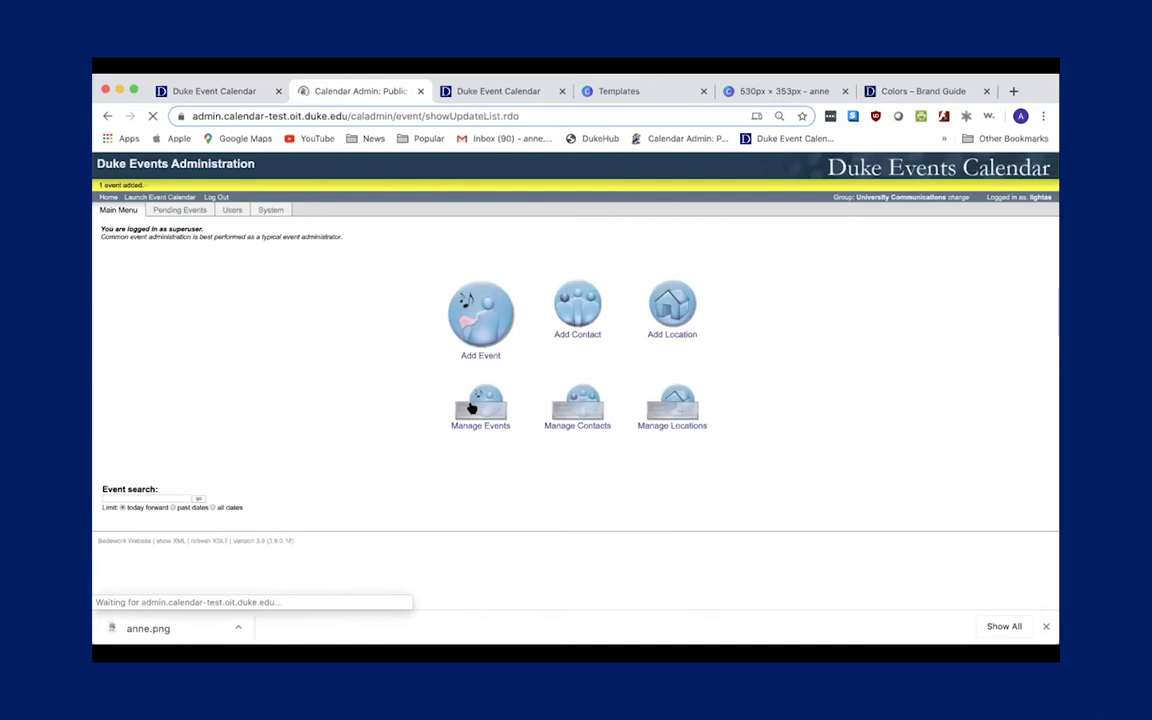
scroll(197, 600, down, 5)
scroll(197, 570, up, 2)
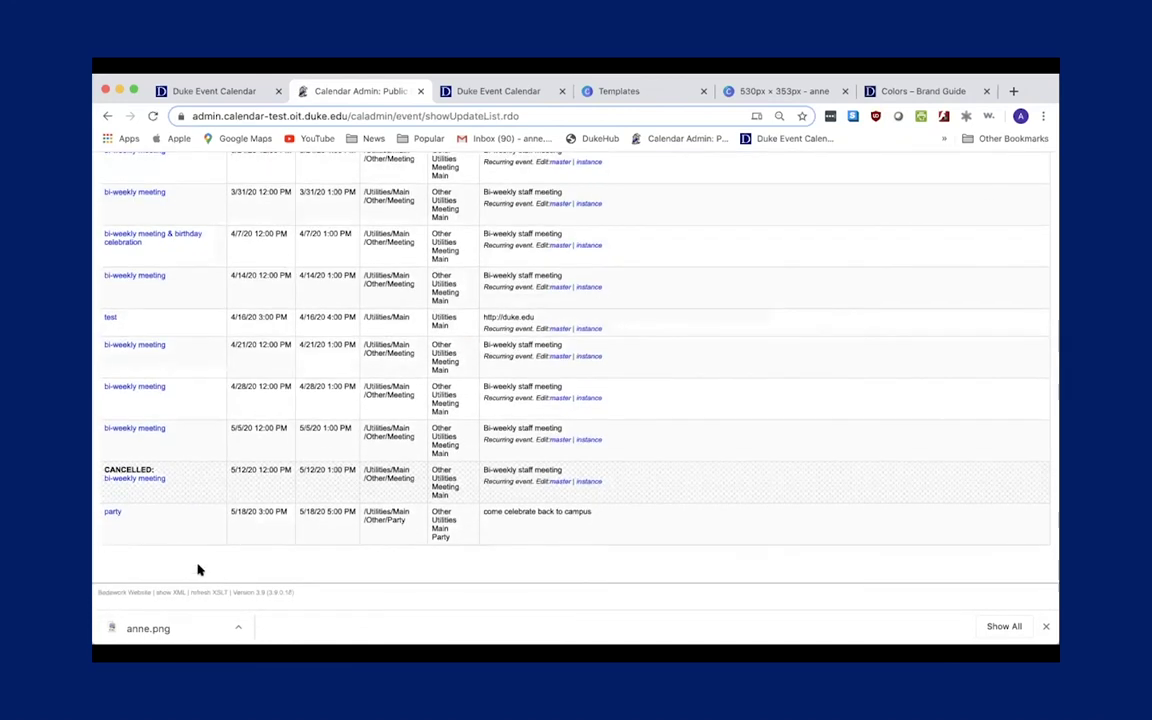
scroll(192, 450, up, 10)
scroll(192, 450, down, 15)
scroll(192, 450, up, 15)
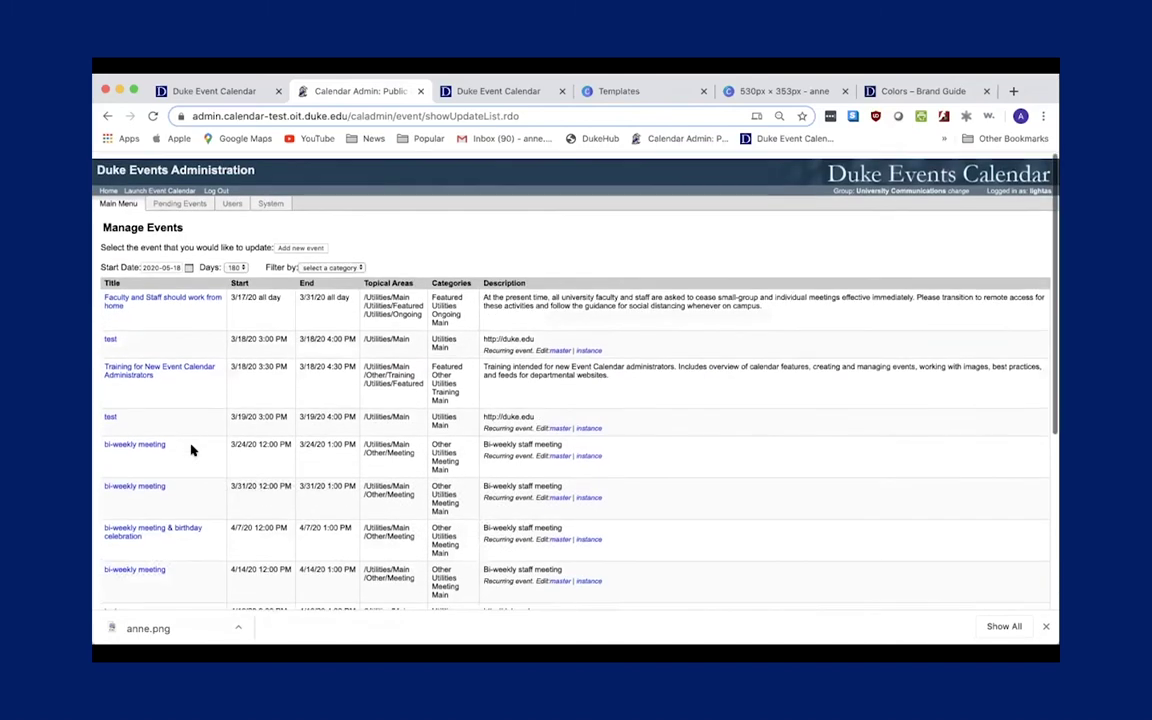
click(183, 260)
click(264, 276)
click(264, 276)
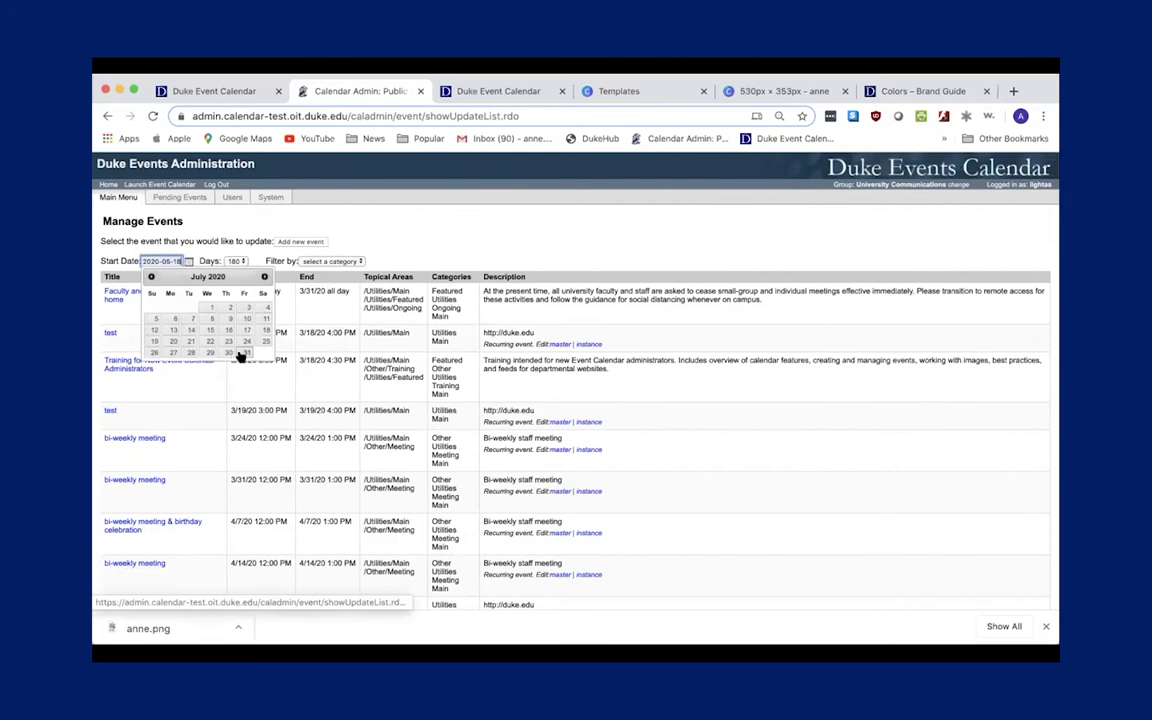
click(243, 353)
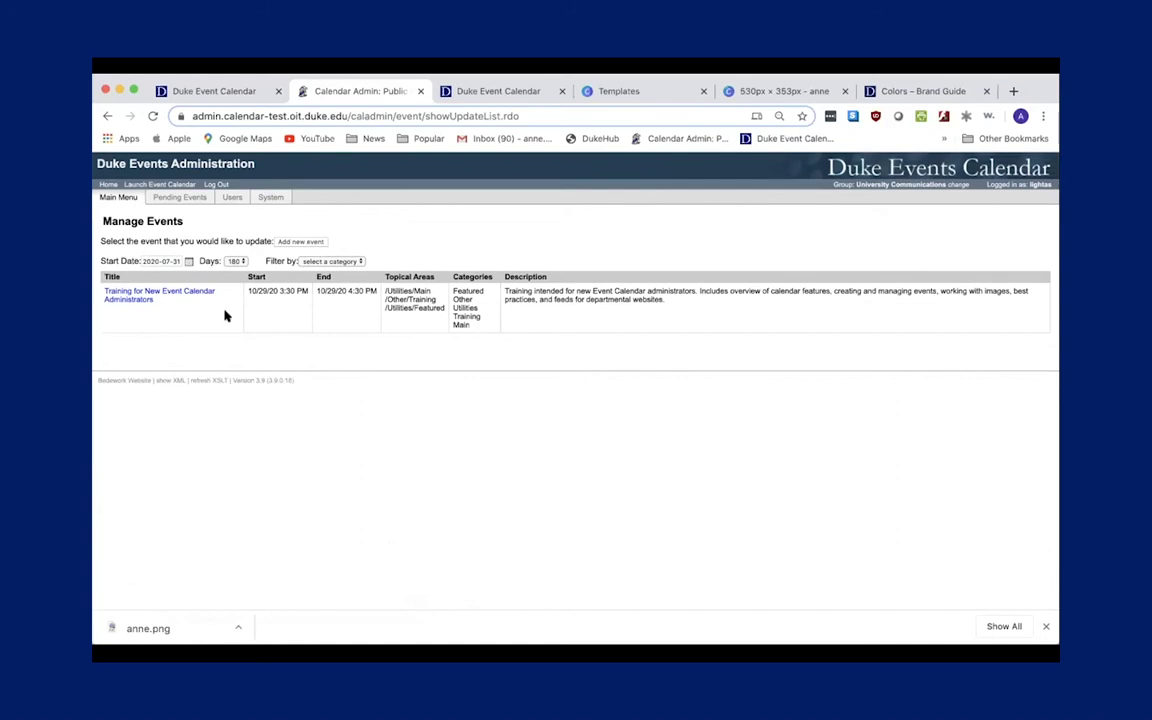
click(299, 241)
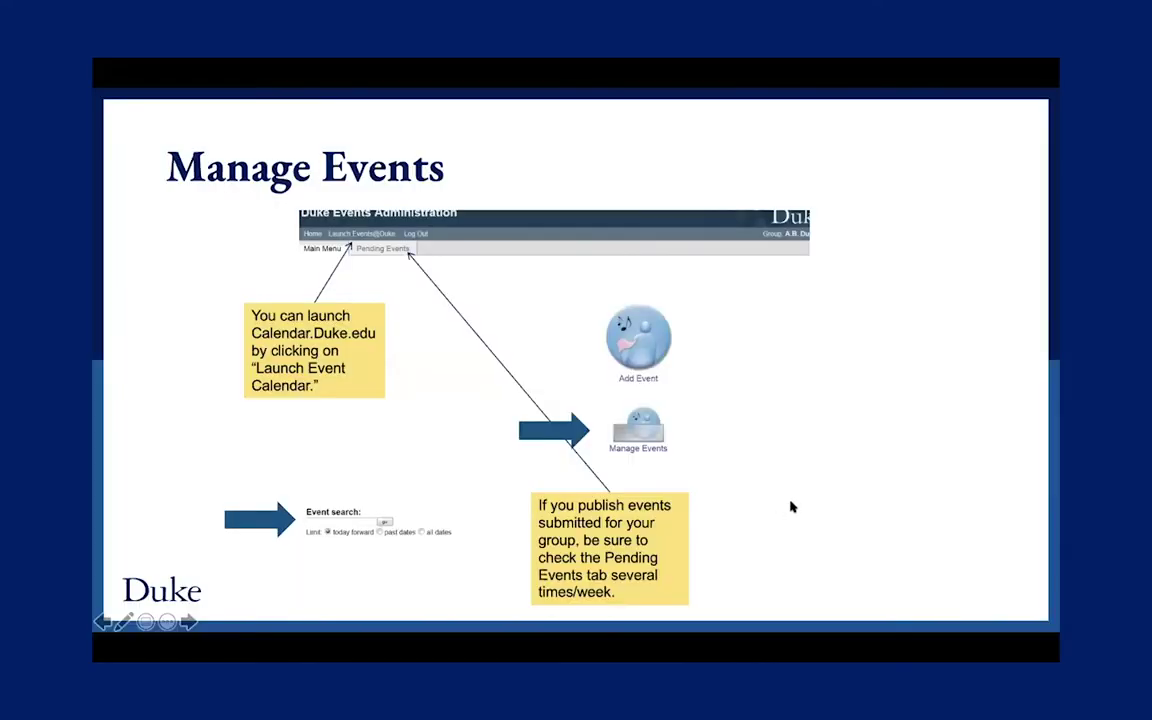
Advance to slide 9 on the Manage Events Start Date, Days and Filter fields.
click(187, 621)
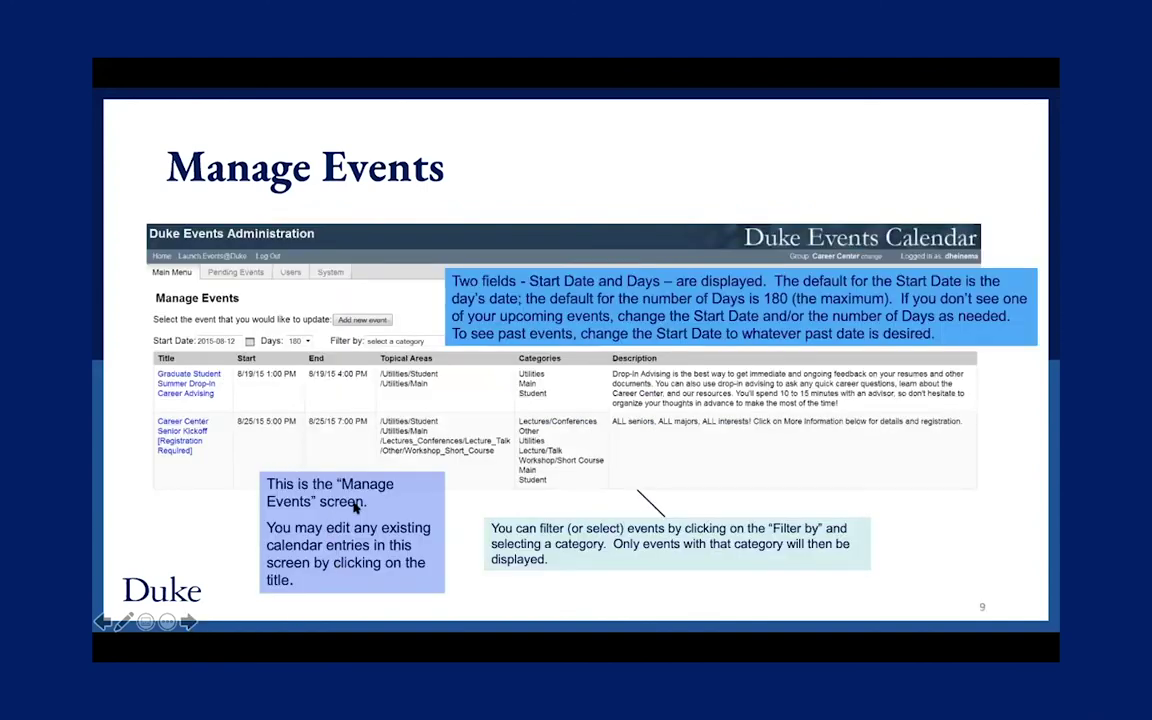